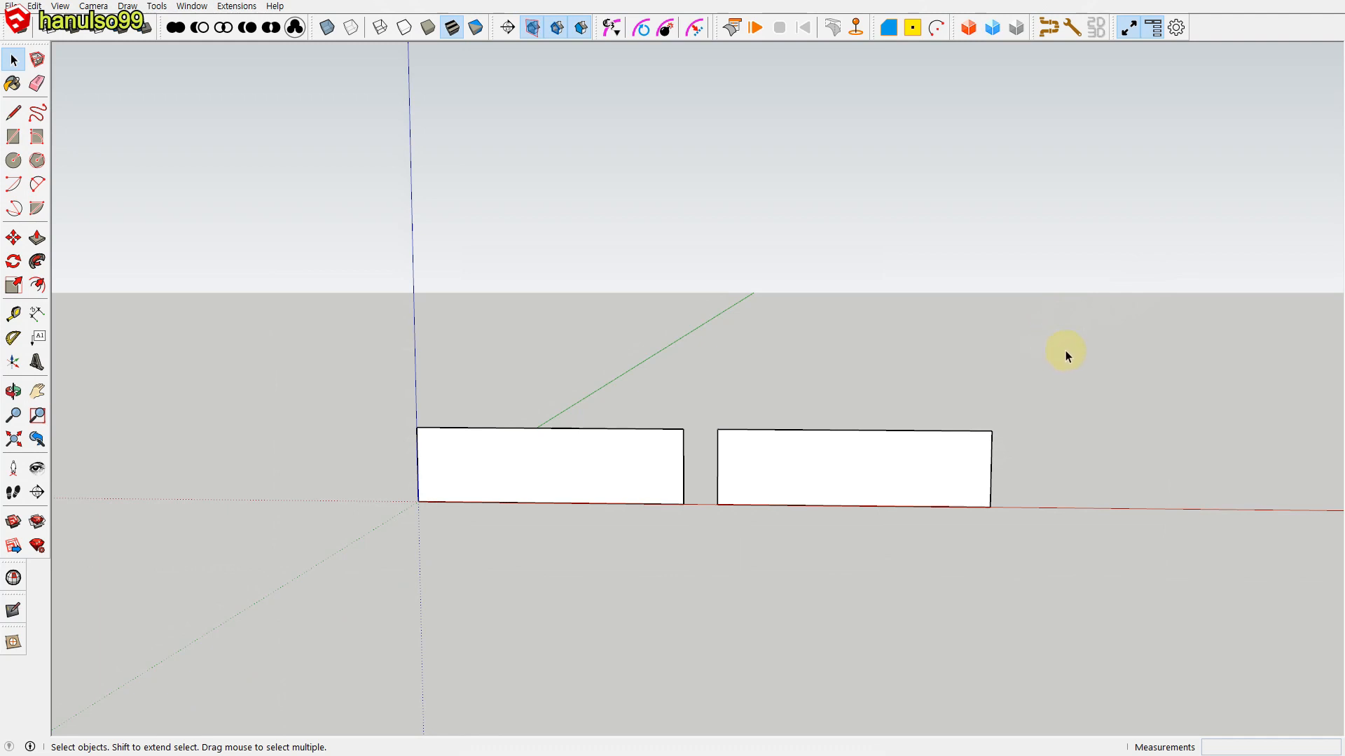
# Step: Apply a ClothWorks quadrilateral grid with resolution 300 to the rectangle beside the origin
pyautogui.rightClick(597, 476)
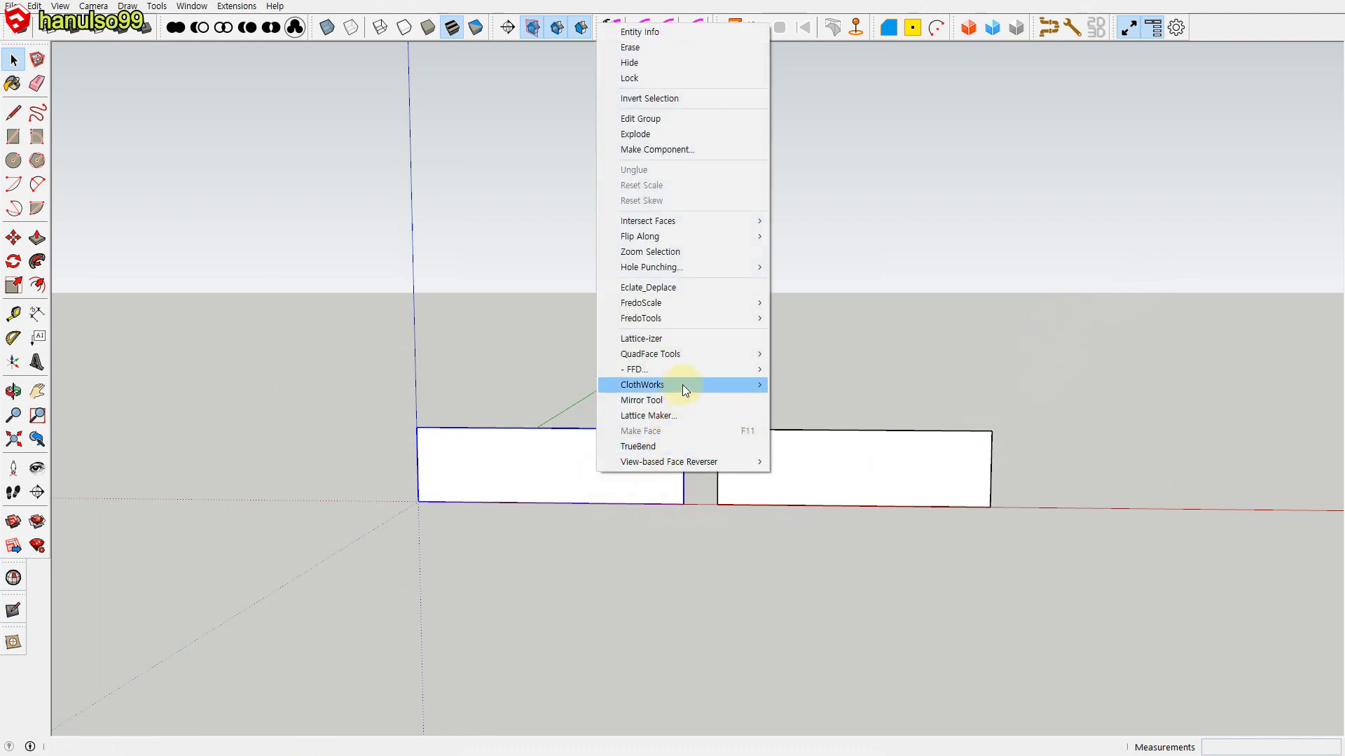
pyautogui.moveTo(768, 388)
pyautogui.moveTo(808, 451)
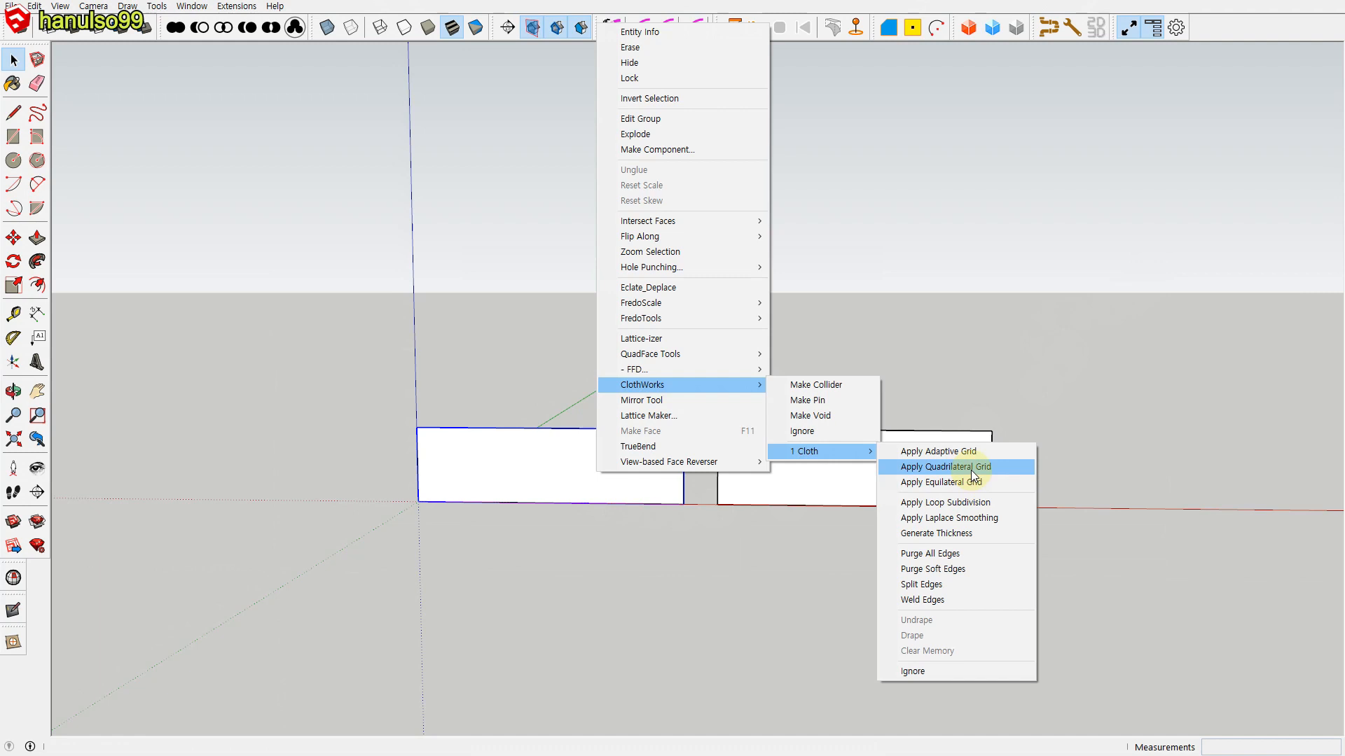
pyautogui.click(971, 469)
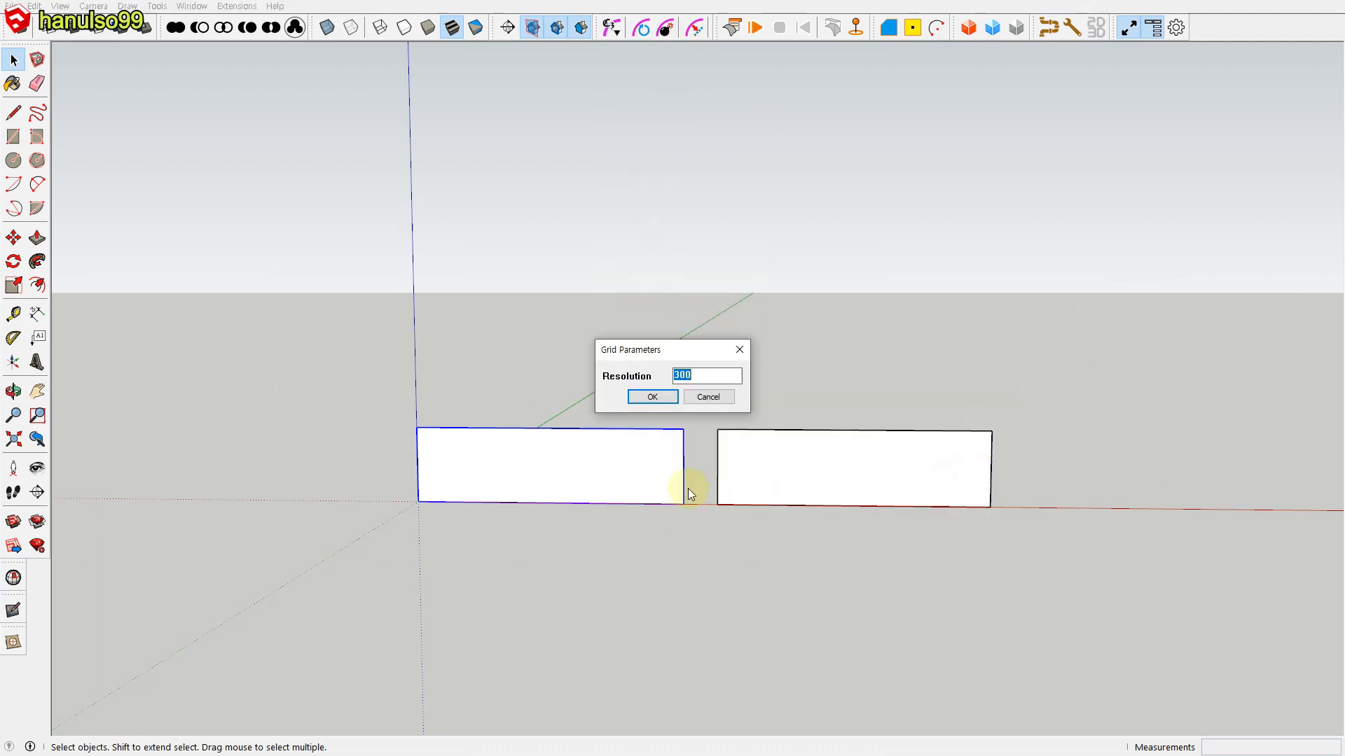
pyautogui.click(654, 401)
# Step: Apply a ClothWorks equilateral grid with resolution 300 to the rectangle farther from the origin
pyautogui.click(808, 479)
pyautogui.rightClick(808, 479)
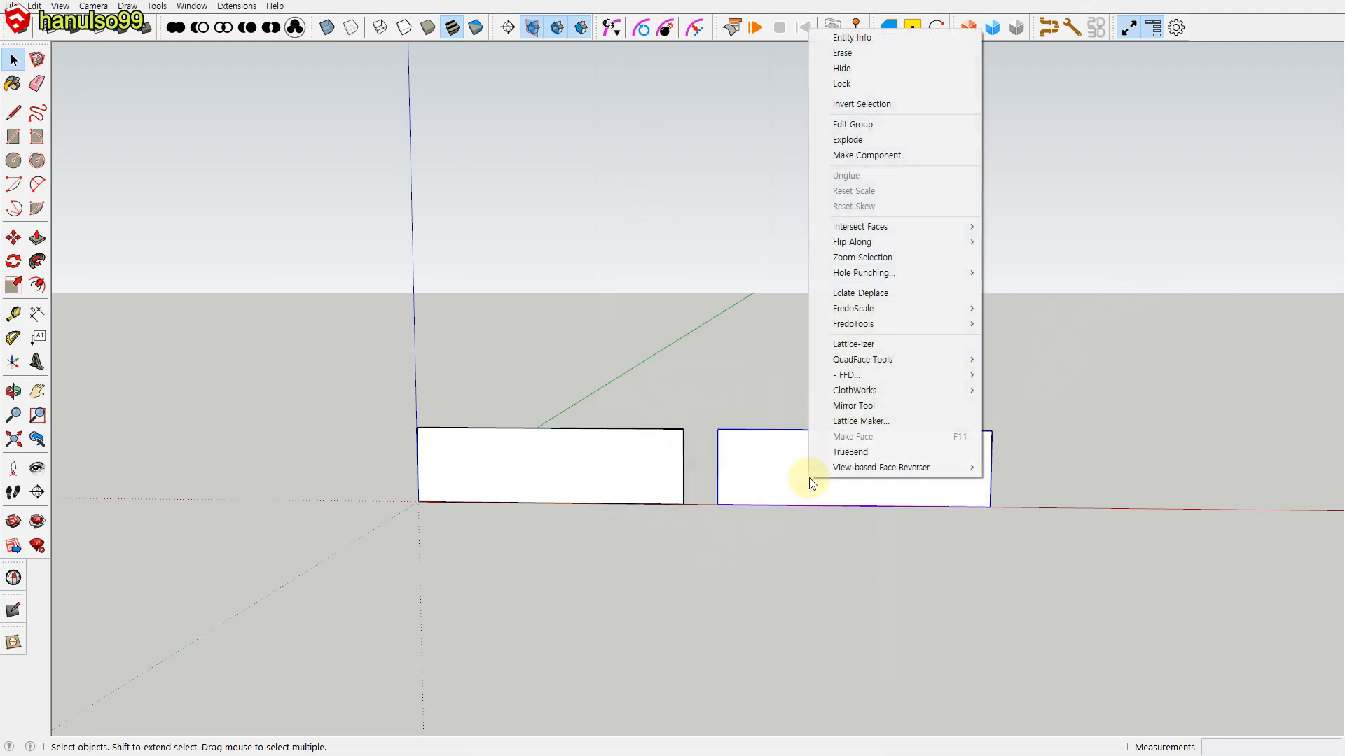
pyautogui.moveTo(876, 397)
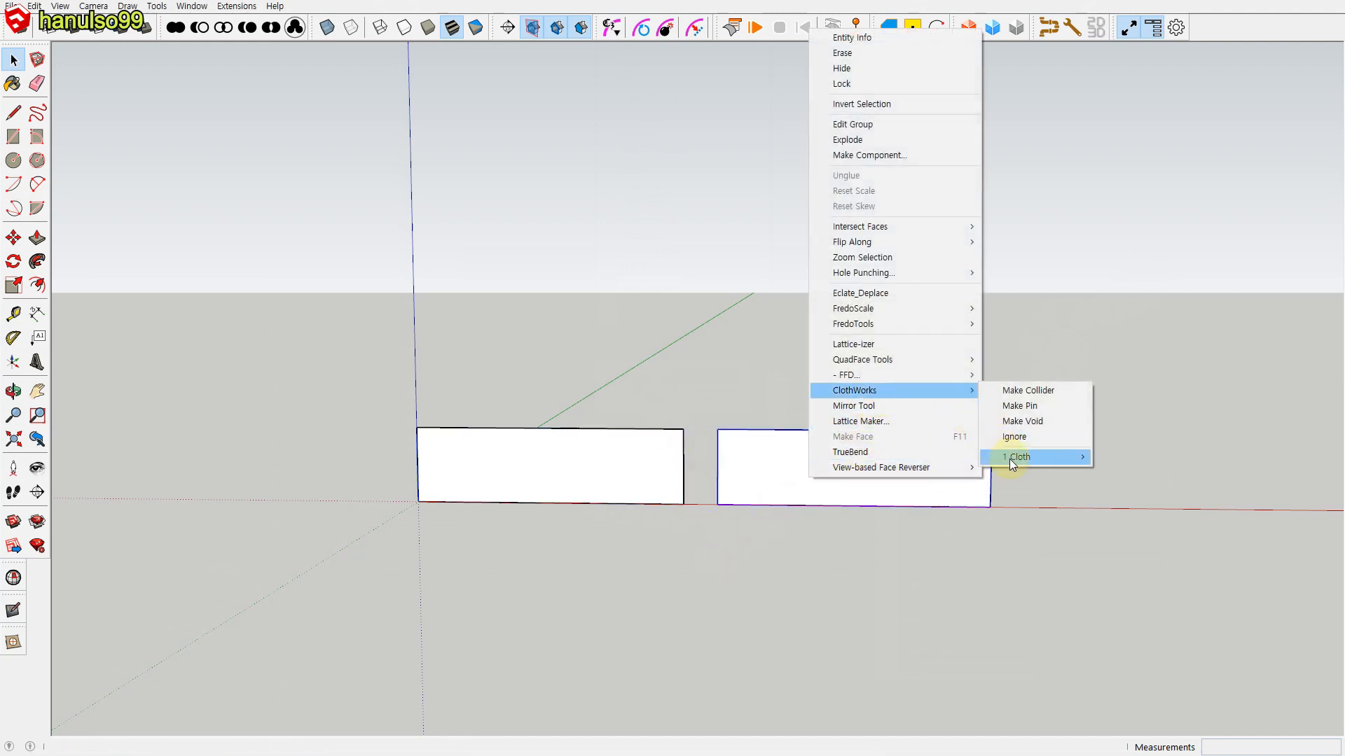
pyautogui.moveTo(1010, 459)
pyautogui.click(1131, 487)
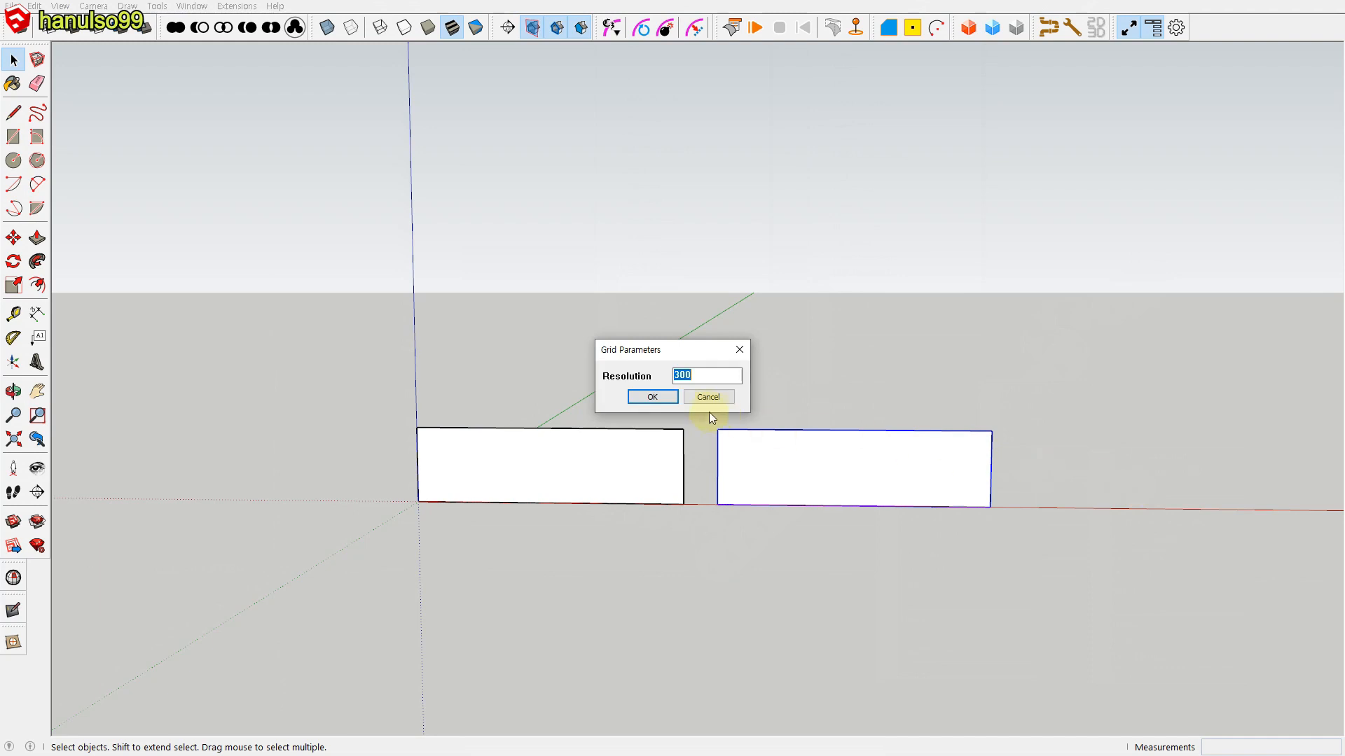
pyautogui.click(655, 399)
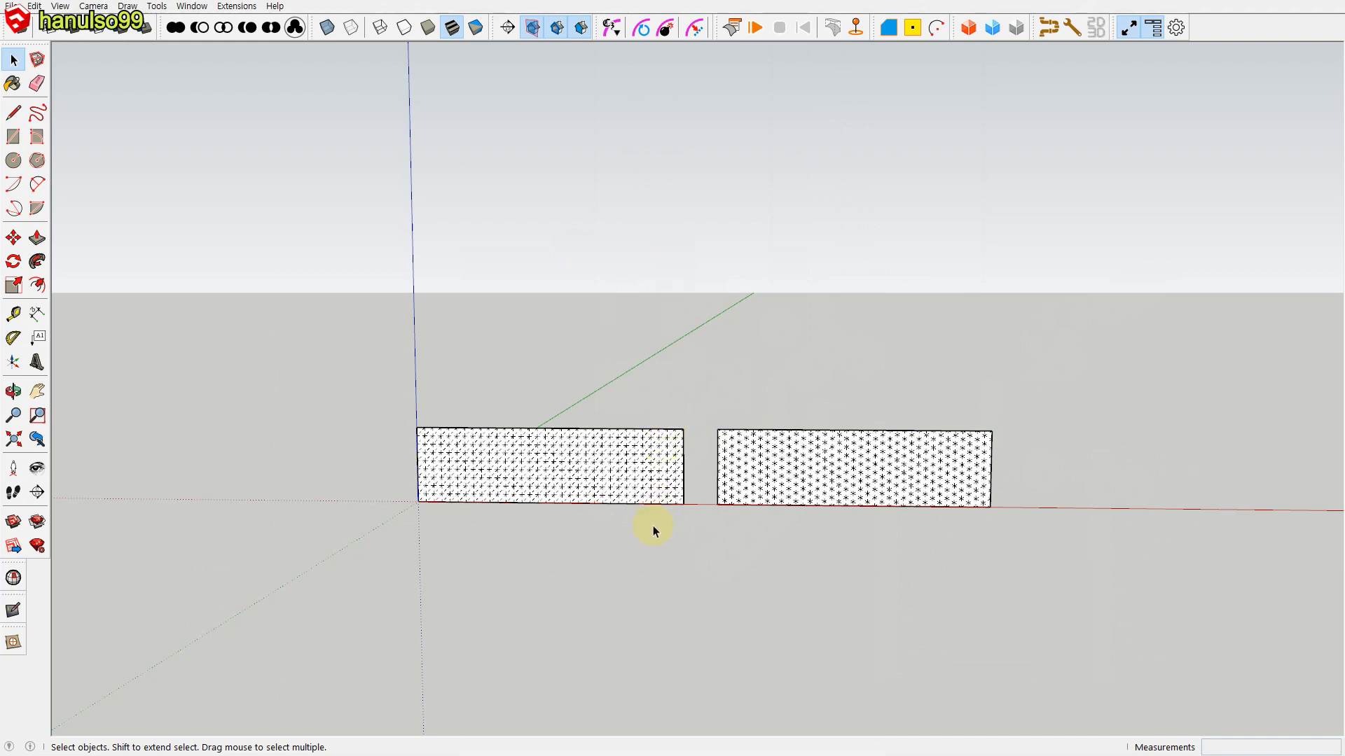
pyautogui.scroll(4, 654, 506)
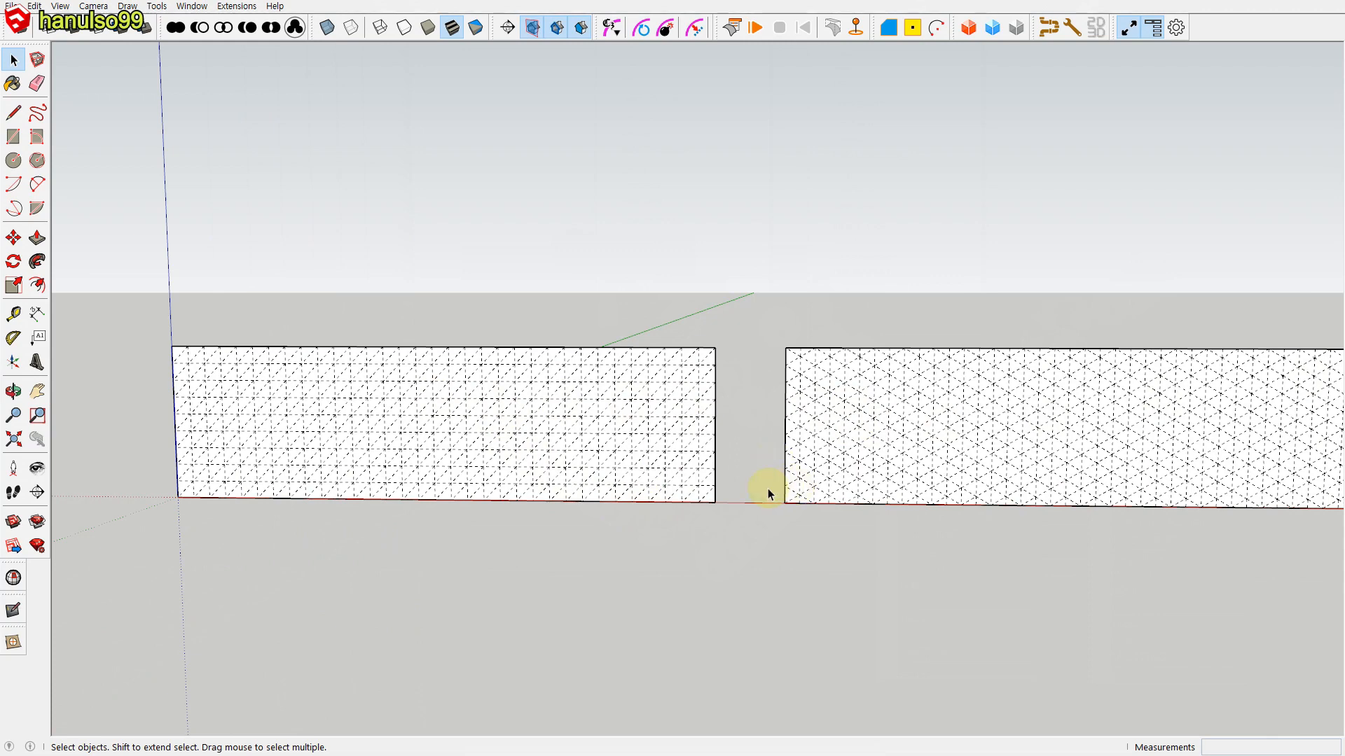
pyautogui.scroll(5, 768, 489)
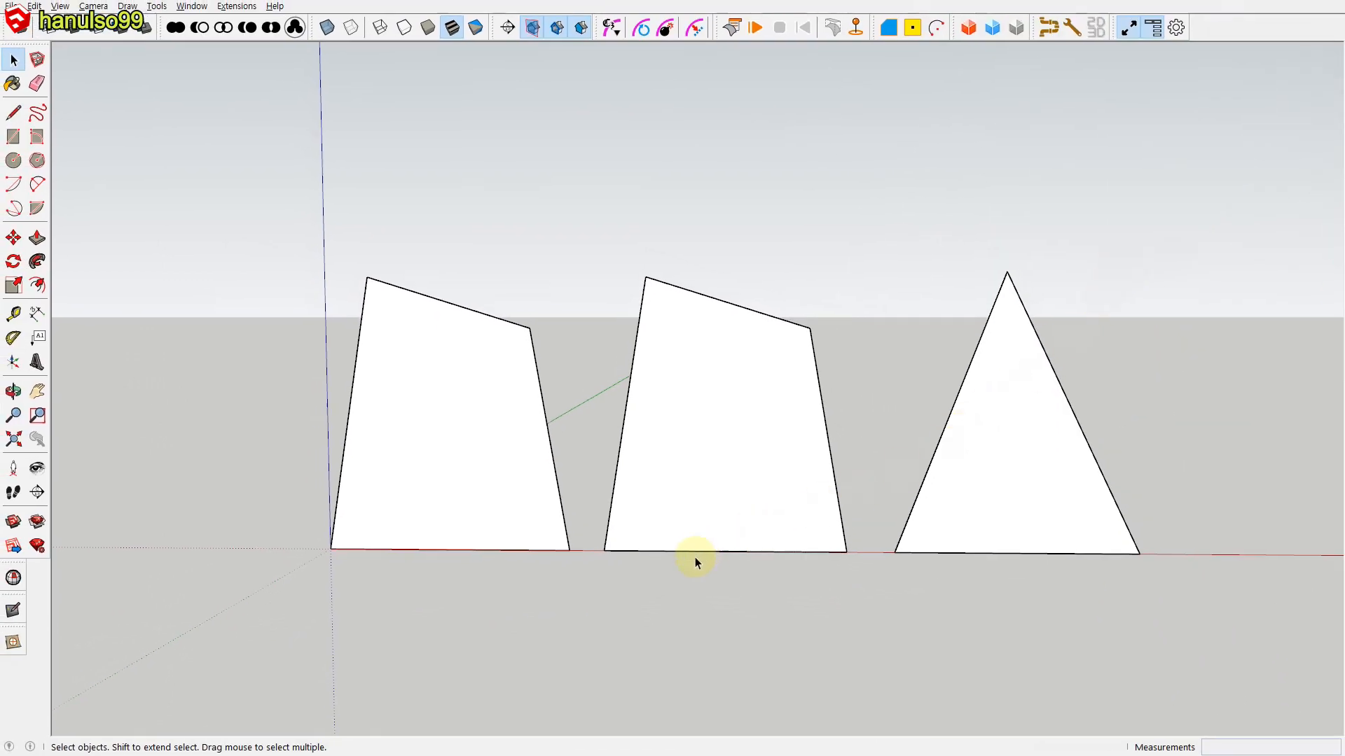
pyautogui.click(498, 508)
pyautogui.click(682, 502)
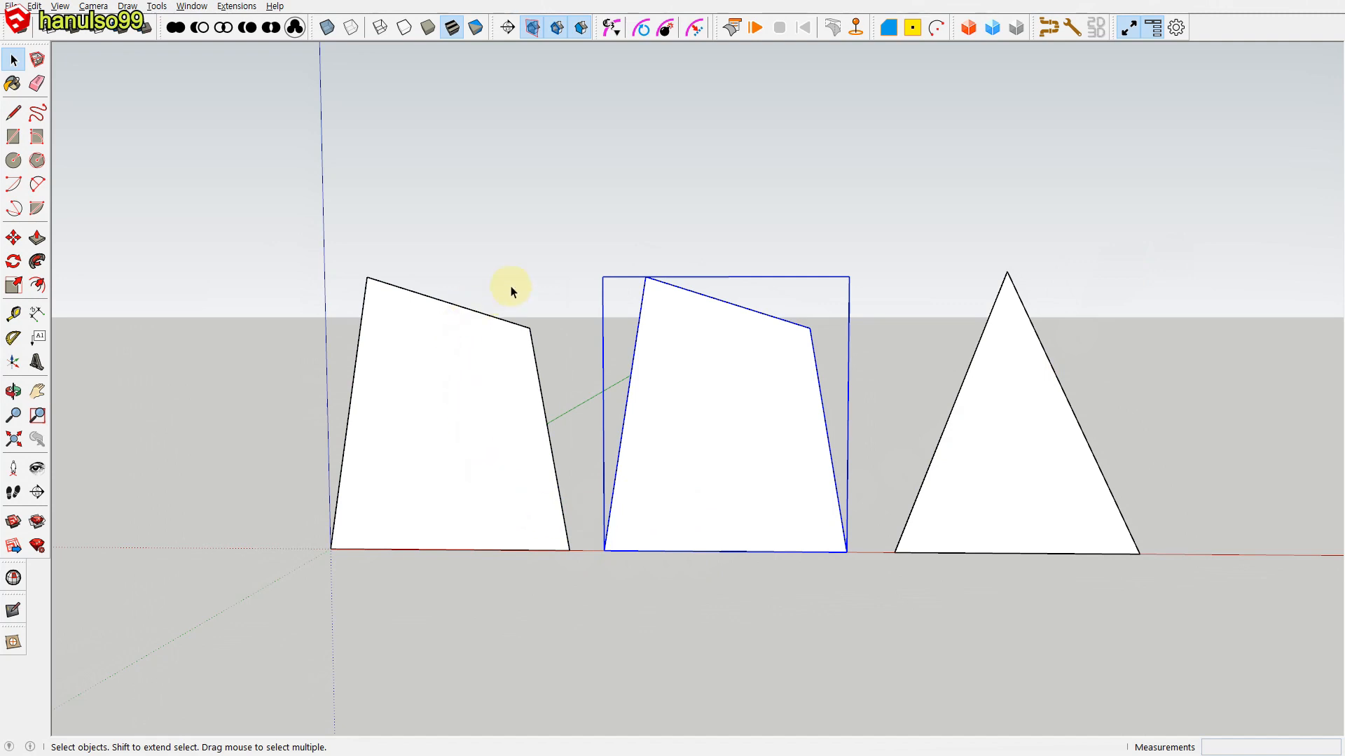
pyautogui.click(1002, 456)
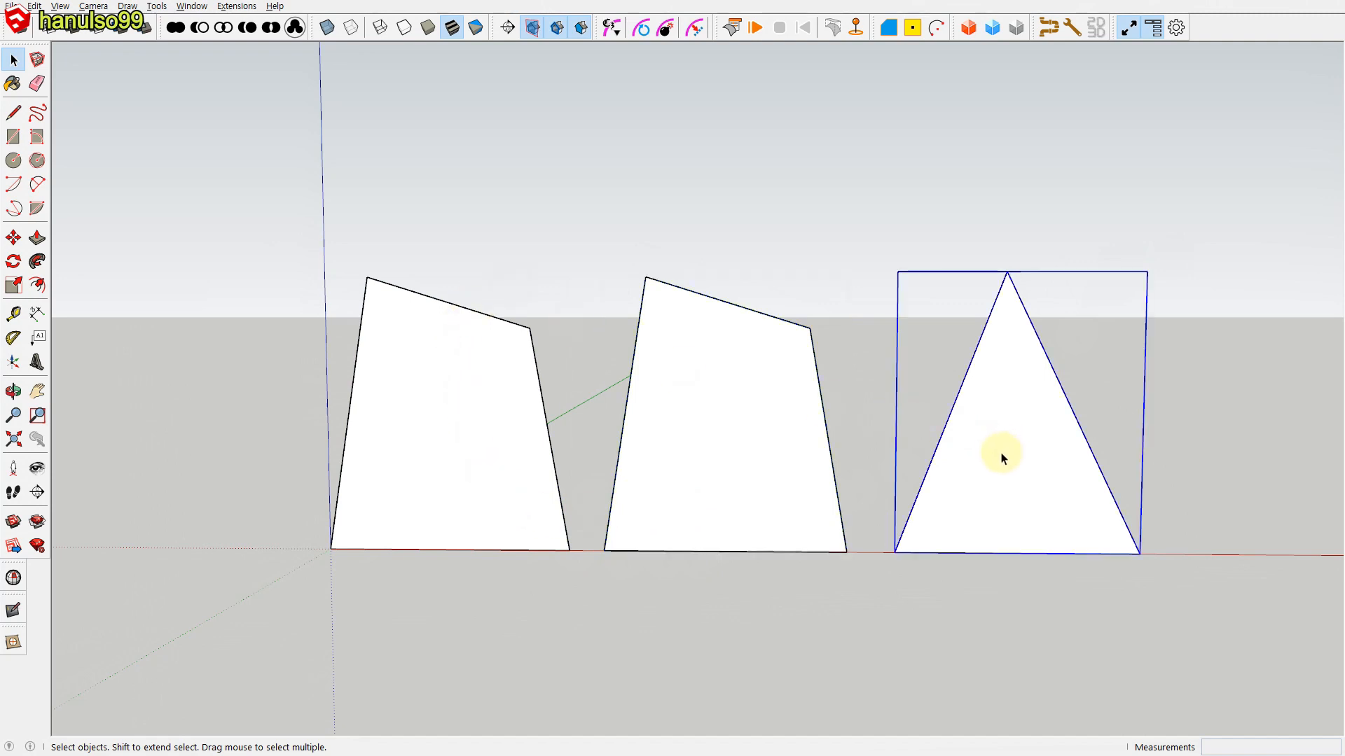
# Step: Apply a ClothWorks quadrilateral grid with resolution 300 to the irregular four-sided shape beside the origin
pyautogui.click(475, 488)
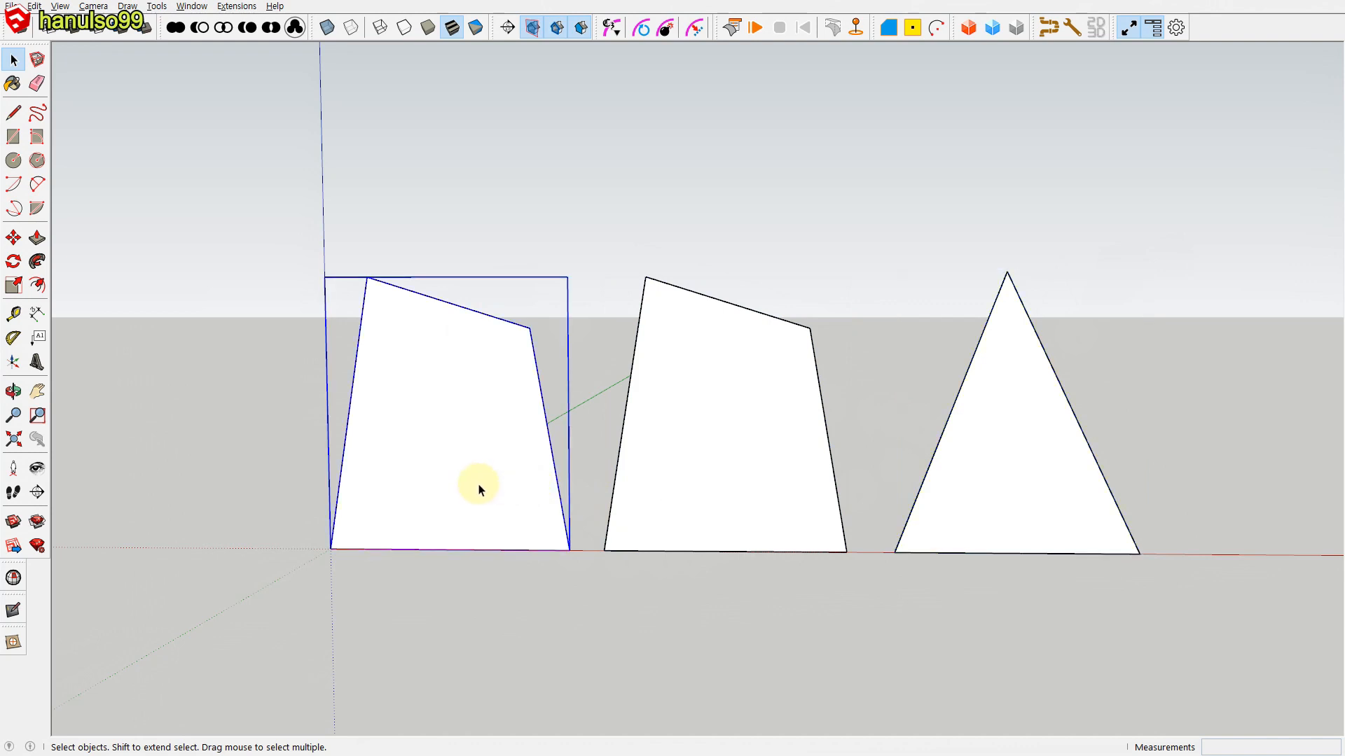
pyautogui.rightClick(485, 490)
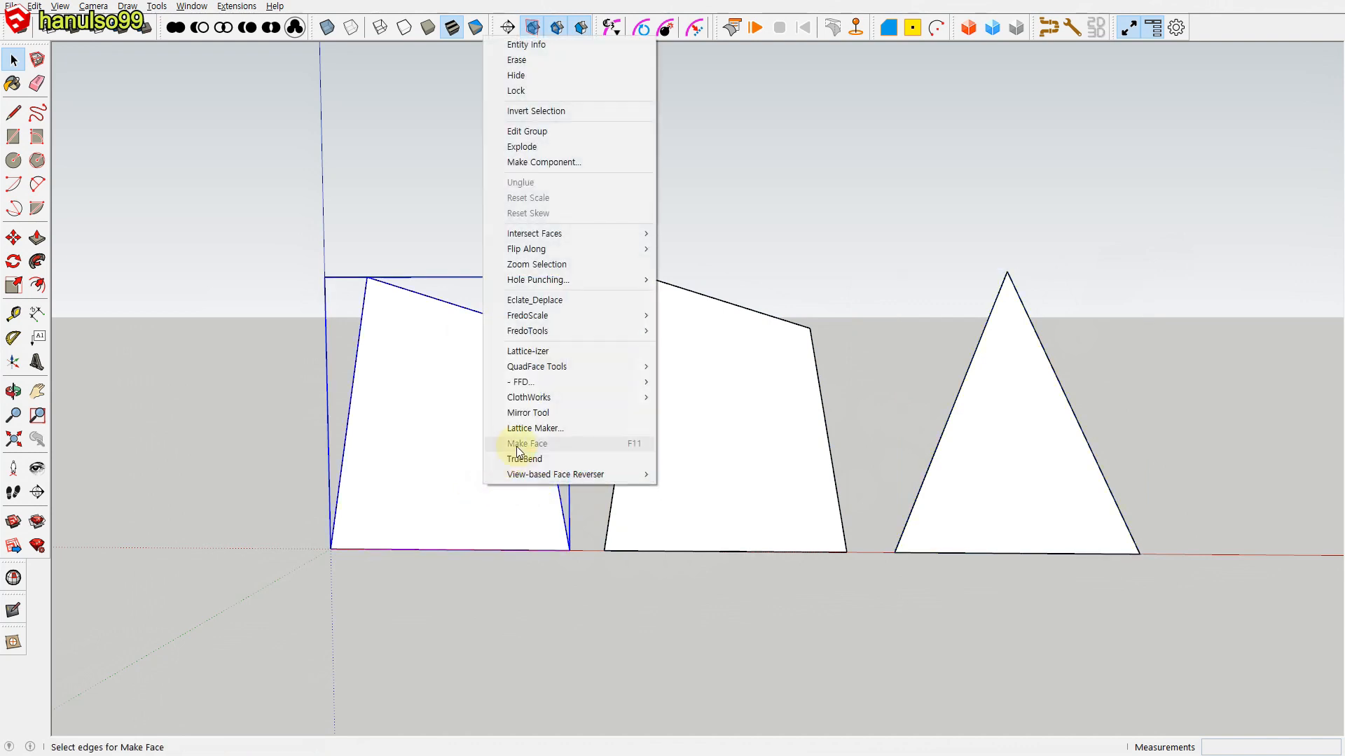
pyautogui.moveTo(605, 396)
pyautogui.moveTo(708, 465)
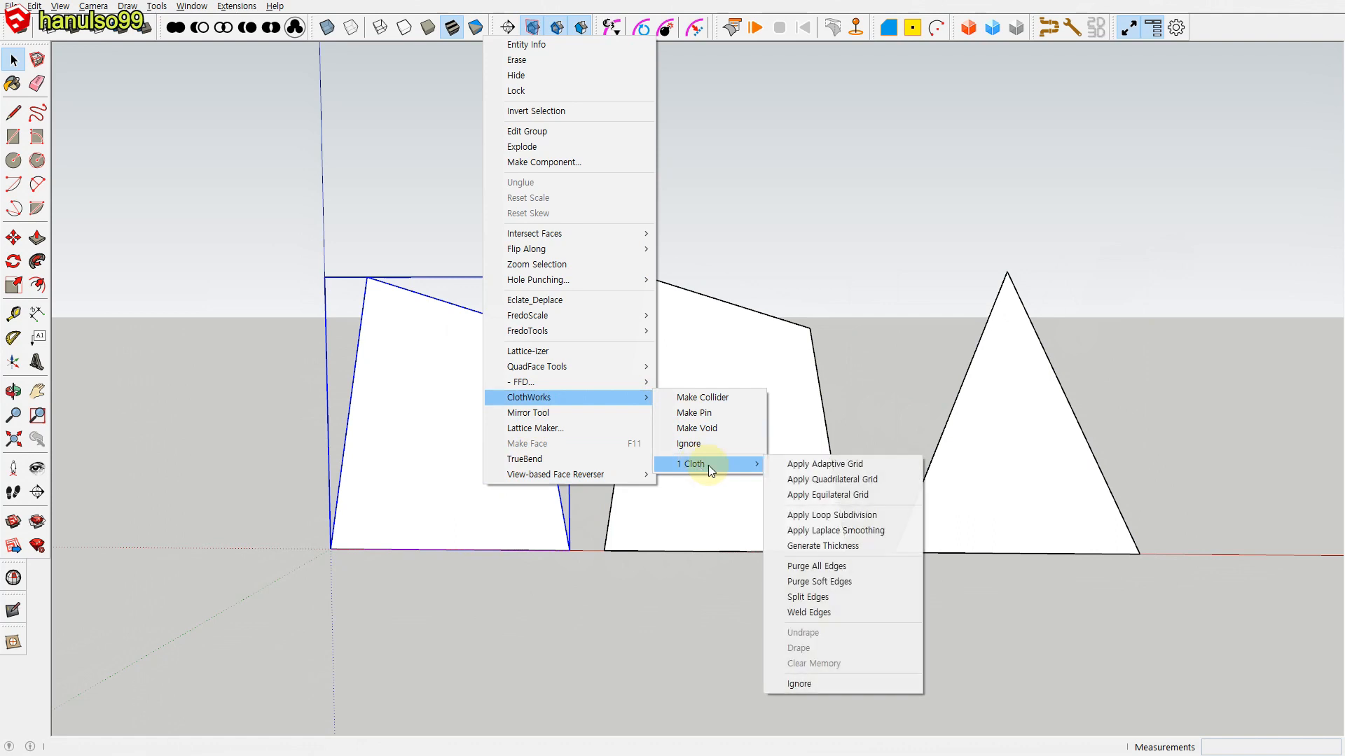
pyautogui.click(826, 477)
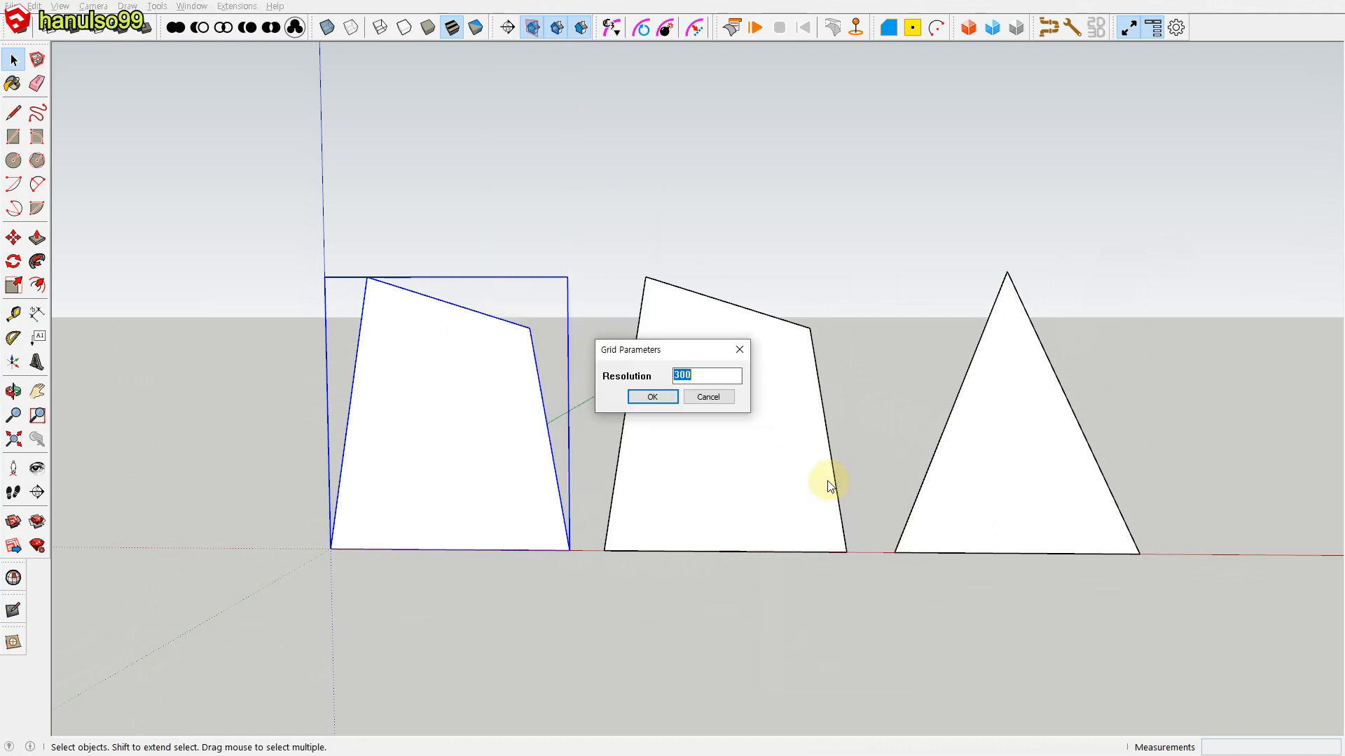
pyautogui.click(641, 398)
# Step: Apply a ClothWorks equilateral grid to the middle irregular four-sided shape
pyautogui.click(694, 427)
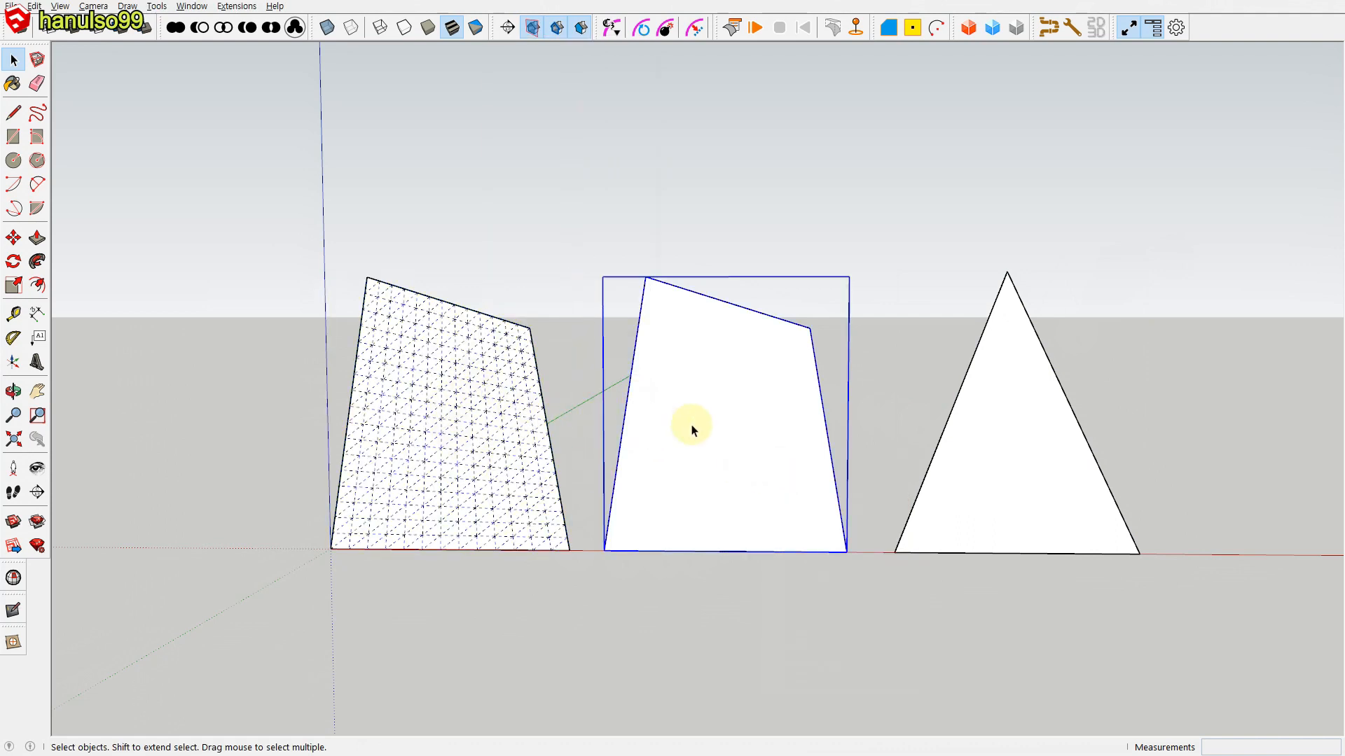
pyautogui.rightClick(693, 427)
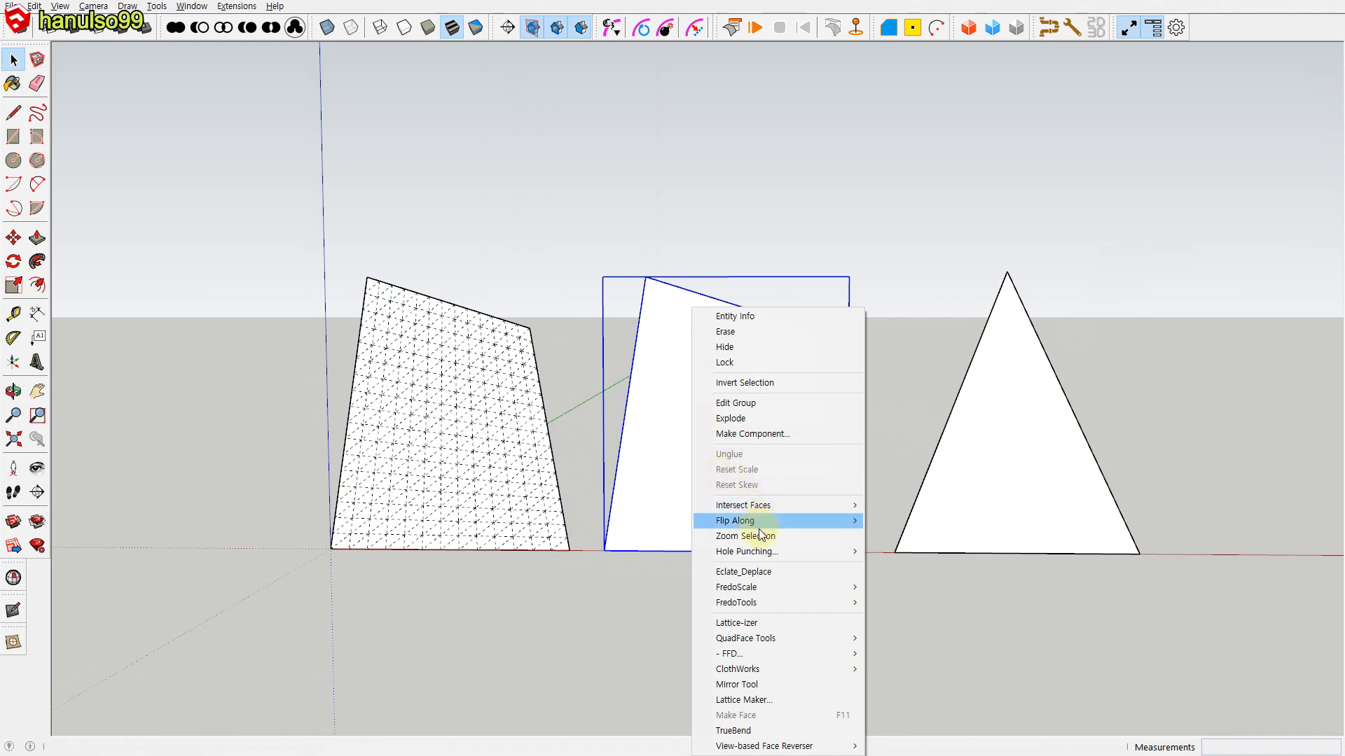
pyautogui.moveTo(762, 669)
pyautogui.moveTo(910, 736)
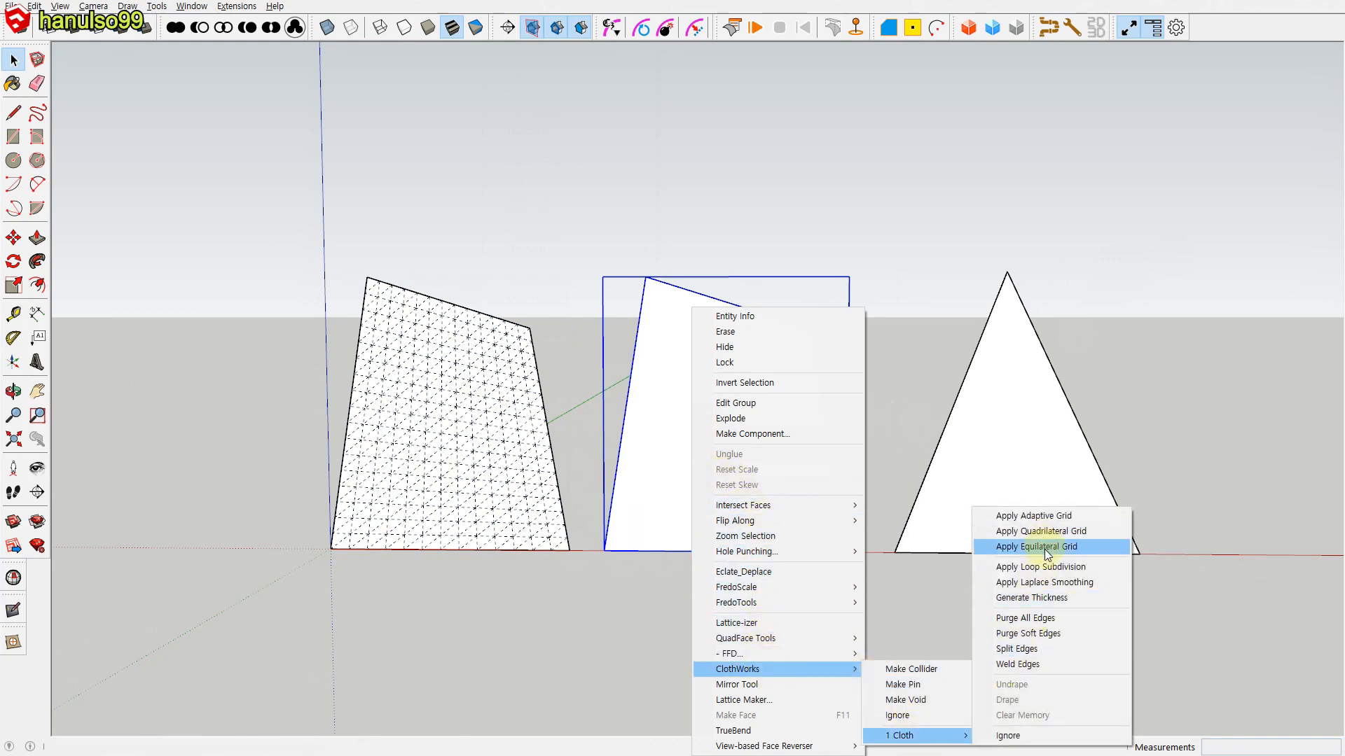
pyautogui.click(1009, 546)
pyautogui.click(662, 397)
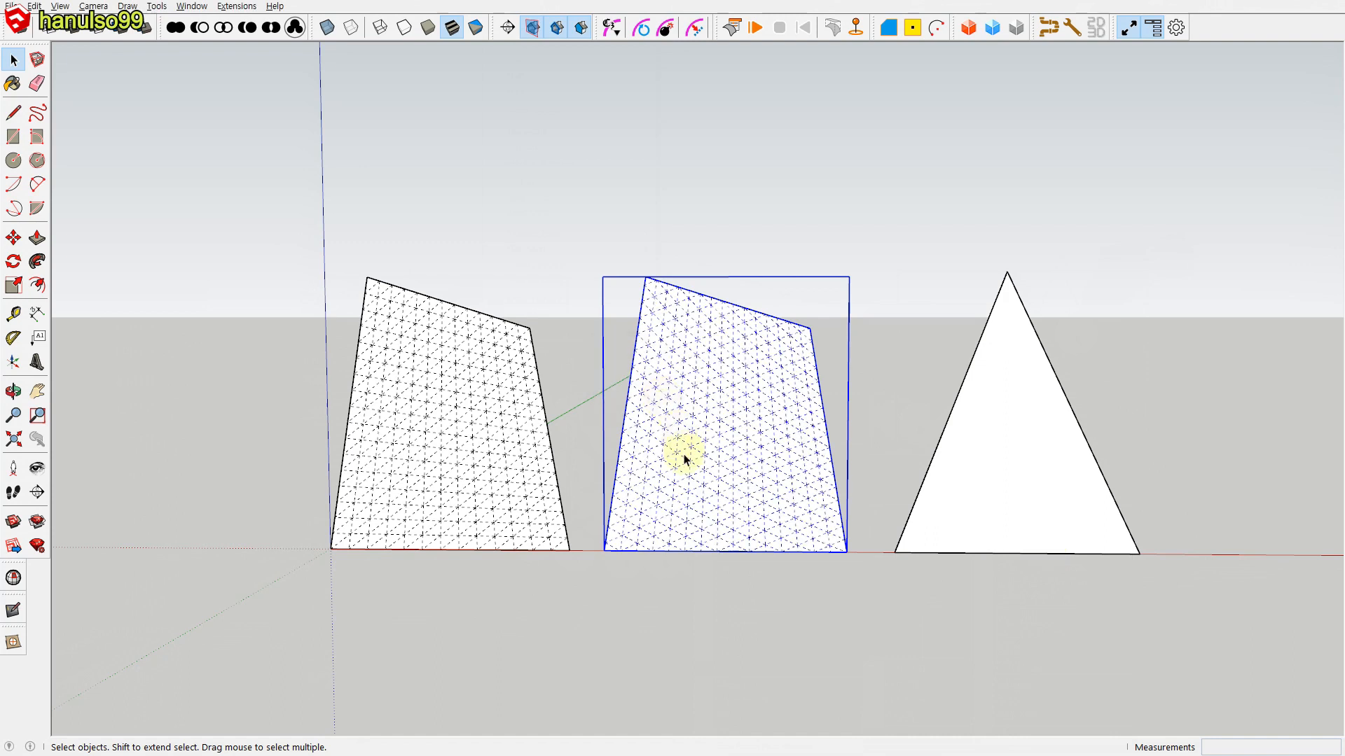
# Step: Try to apply a ClothWorks quadrilateral grid with resolution 300 to the triangle
pyautogui.click(984, 486)
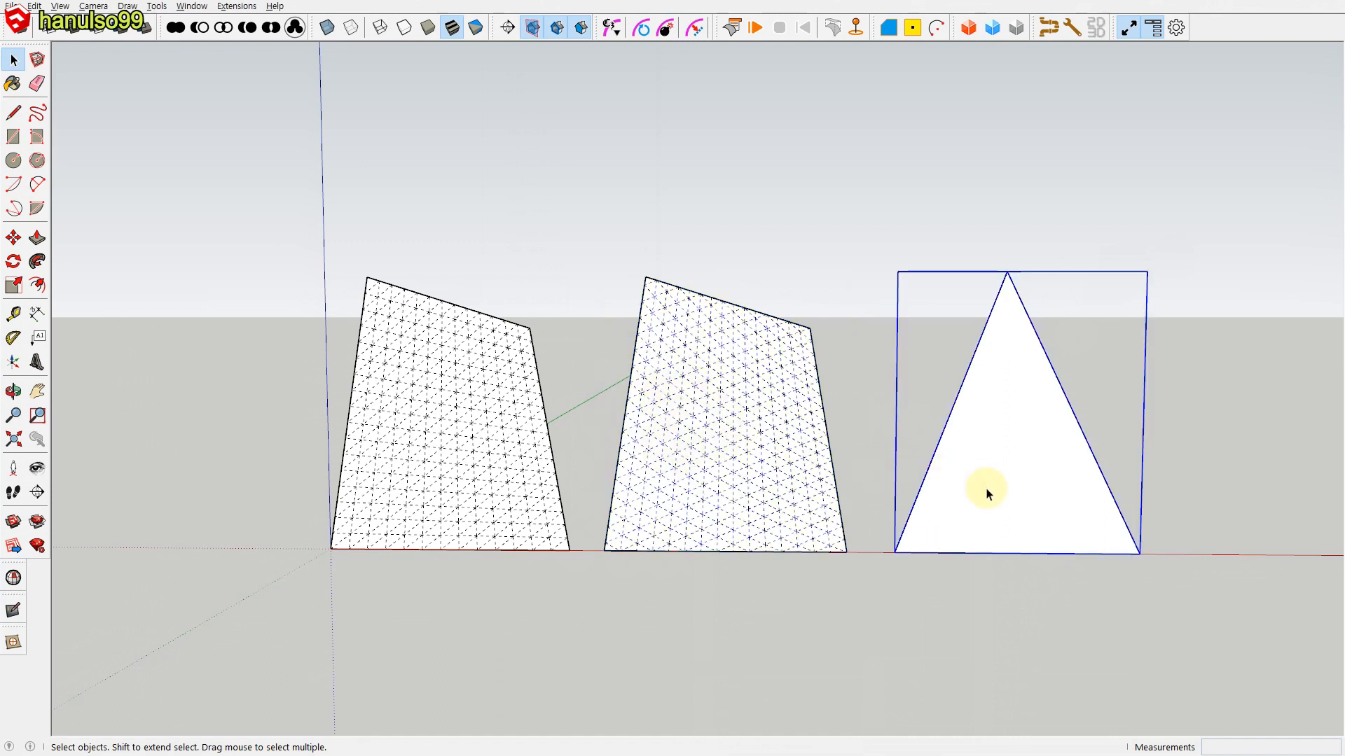
pyautogui.rightClick(1003, 489)
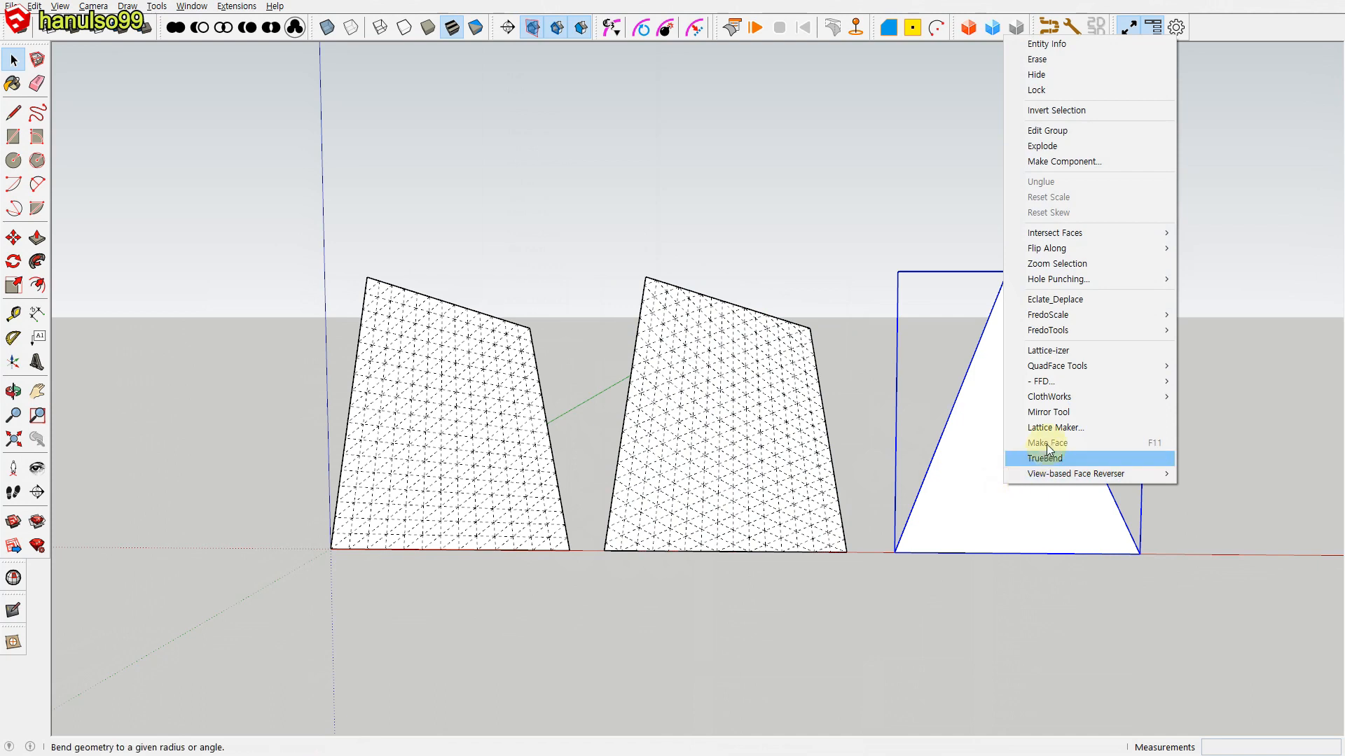
pyautogui.moveTo(1059, 404)
pyautogui.moveTo(1205, 464)
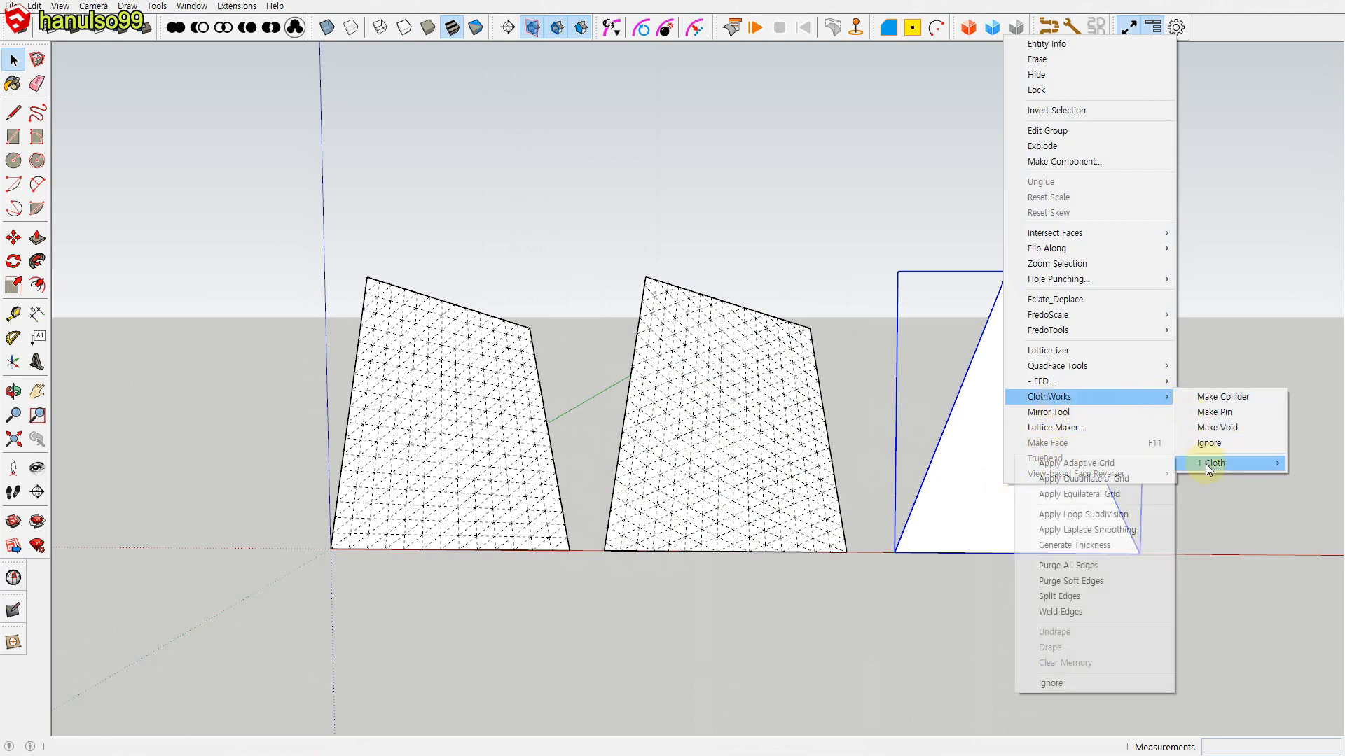
pyautogui.click(1124, 477)
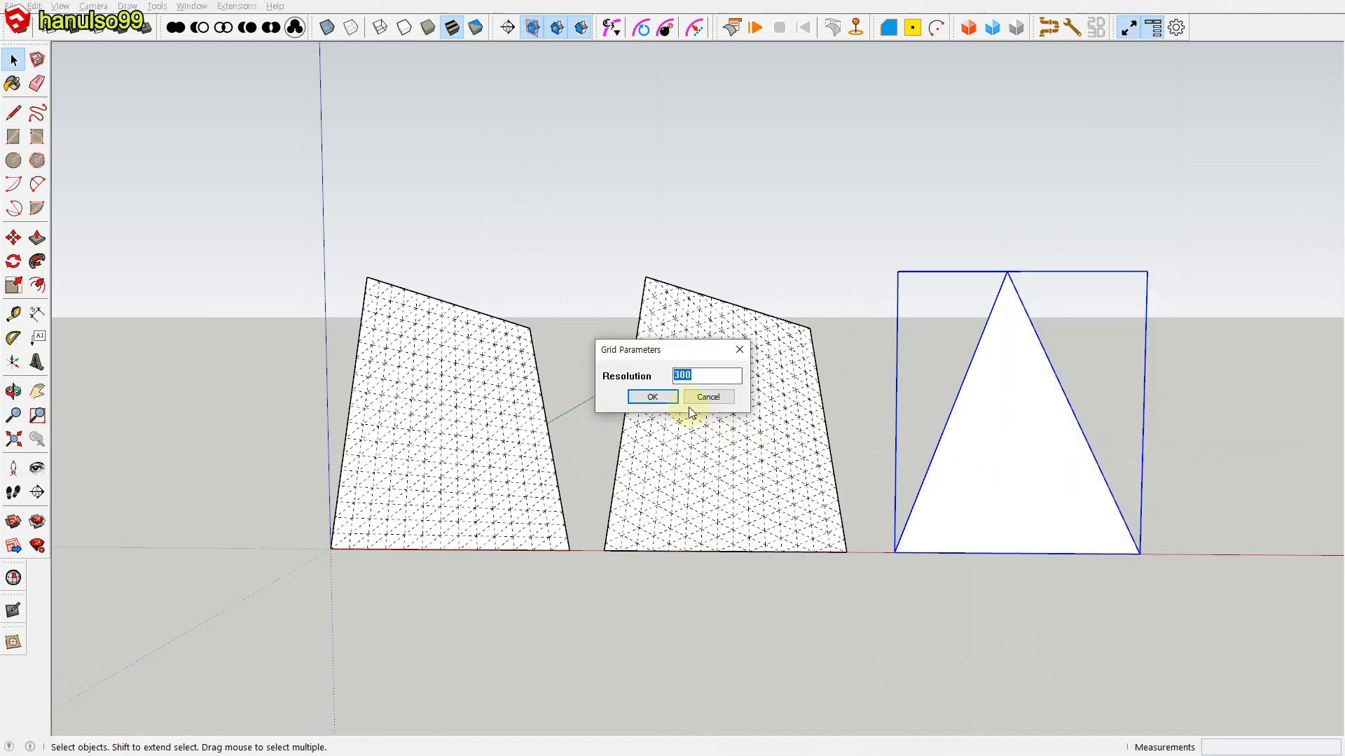
pyautogui.click(671, 400)
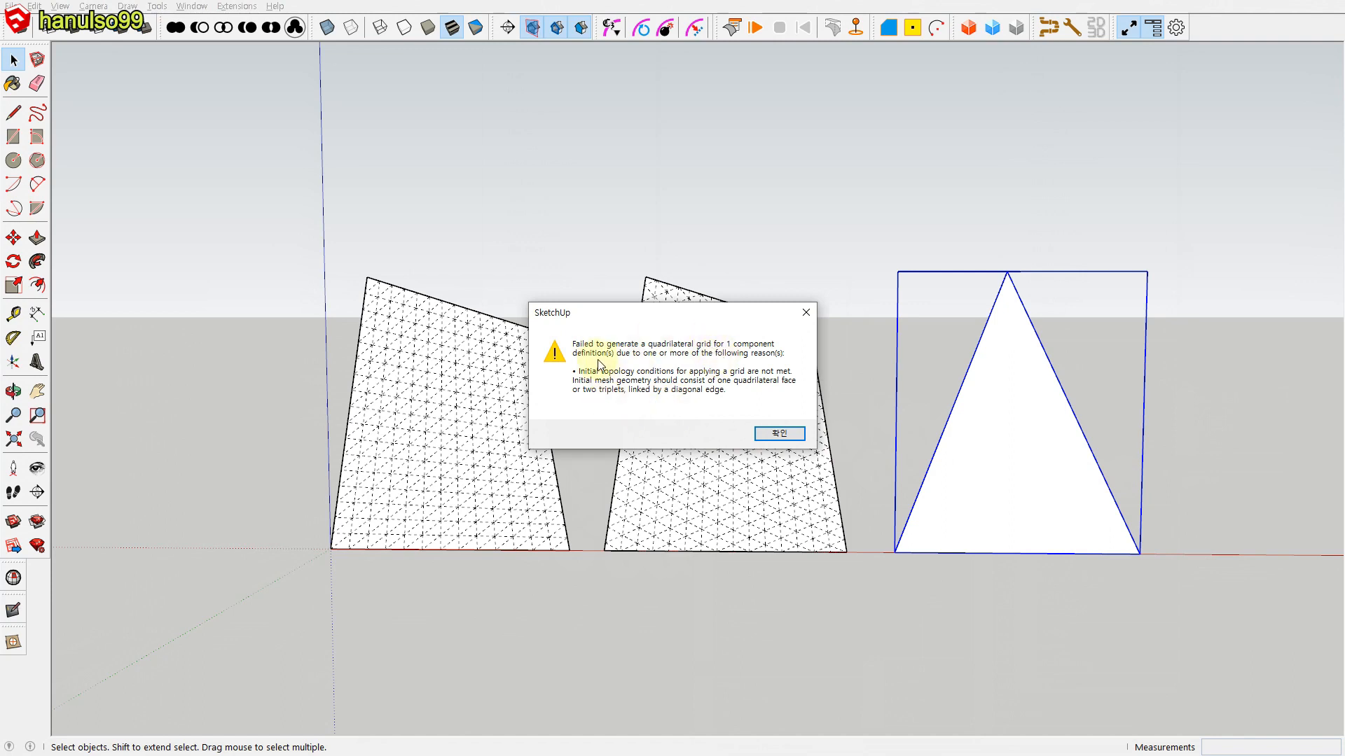
pyautogui.click(779, 433)
# Step: Try to apply a ClothWorks equilateral grid to the triangle
pyautogui.rightClick(1020, 471)
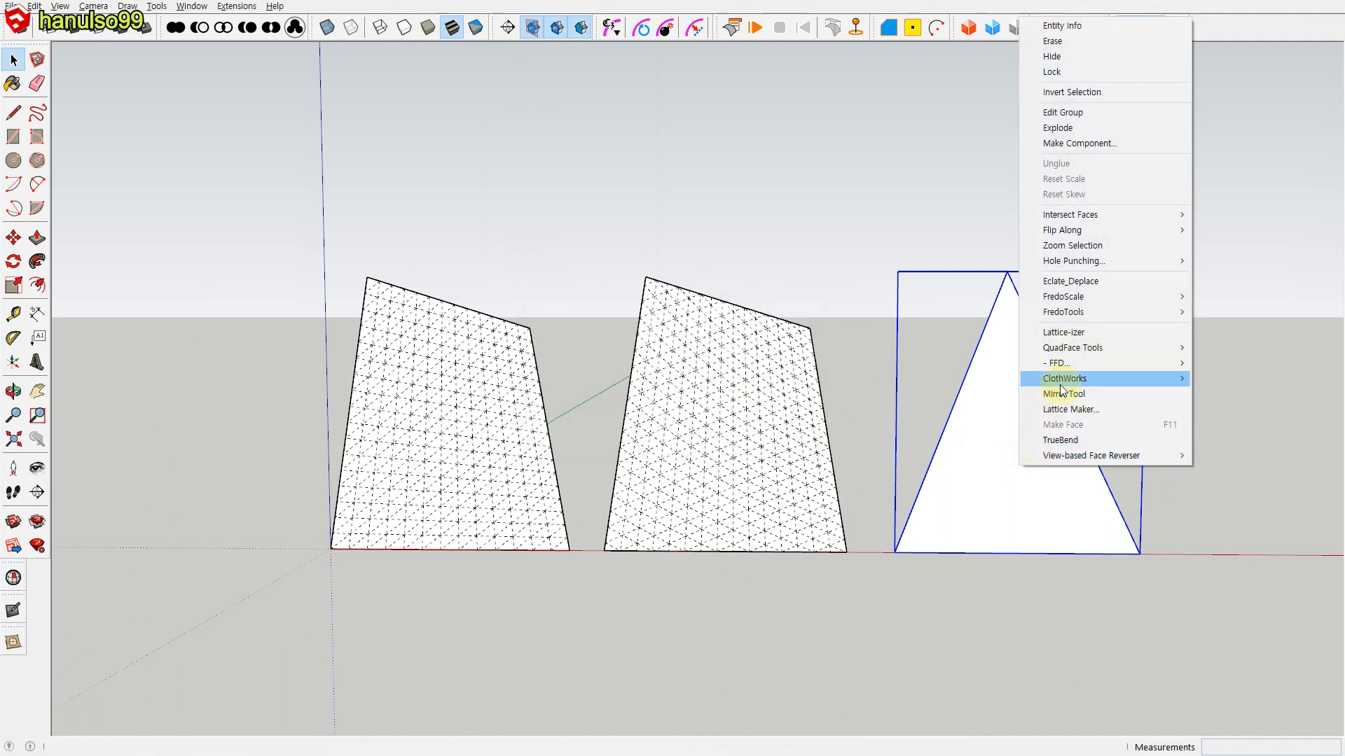
pyautogui.moveTo(1064, 379)
pyautogui.moveTo(1239, 443)
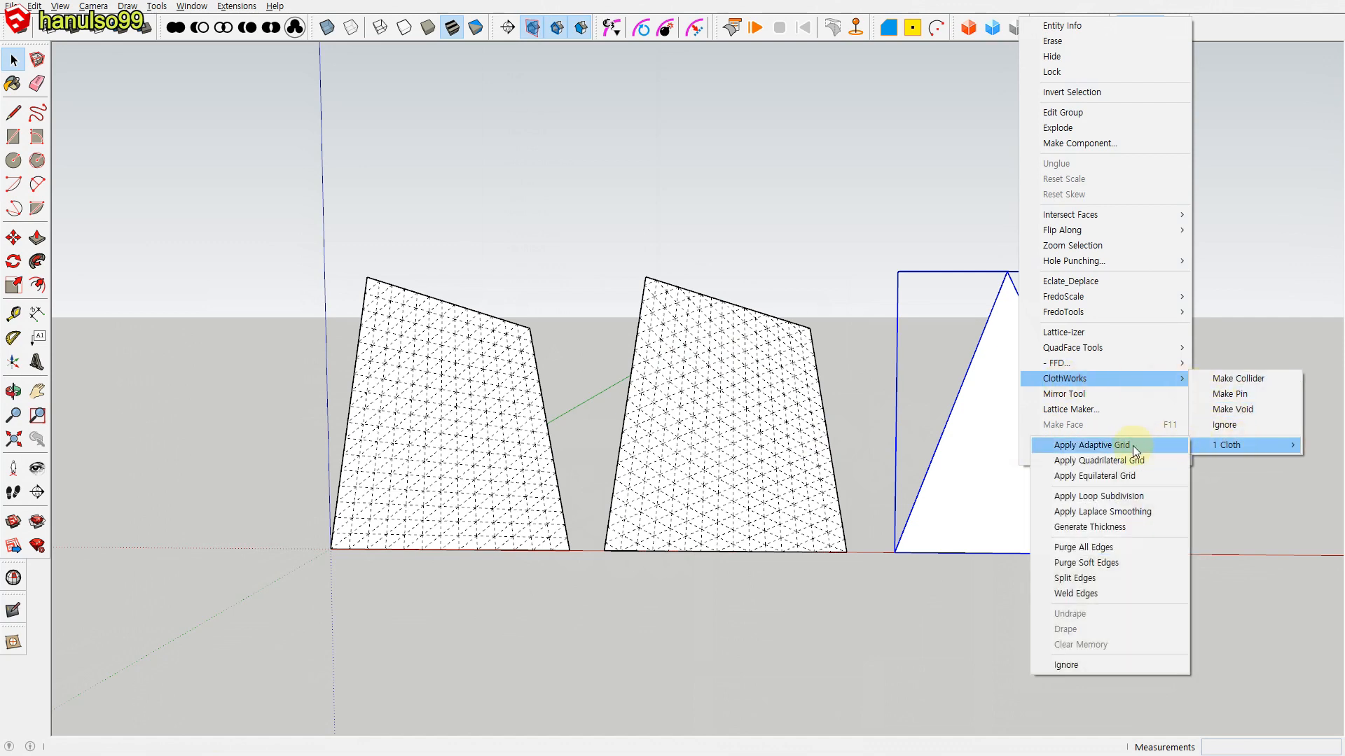
pyautogui.click(1114, 477)
pyautogui.click(659, 393)
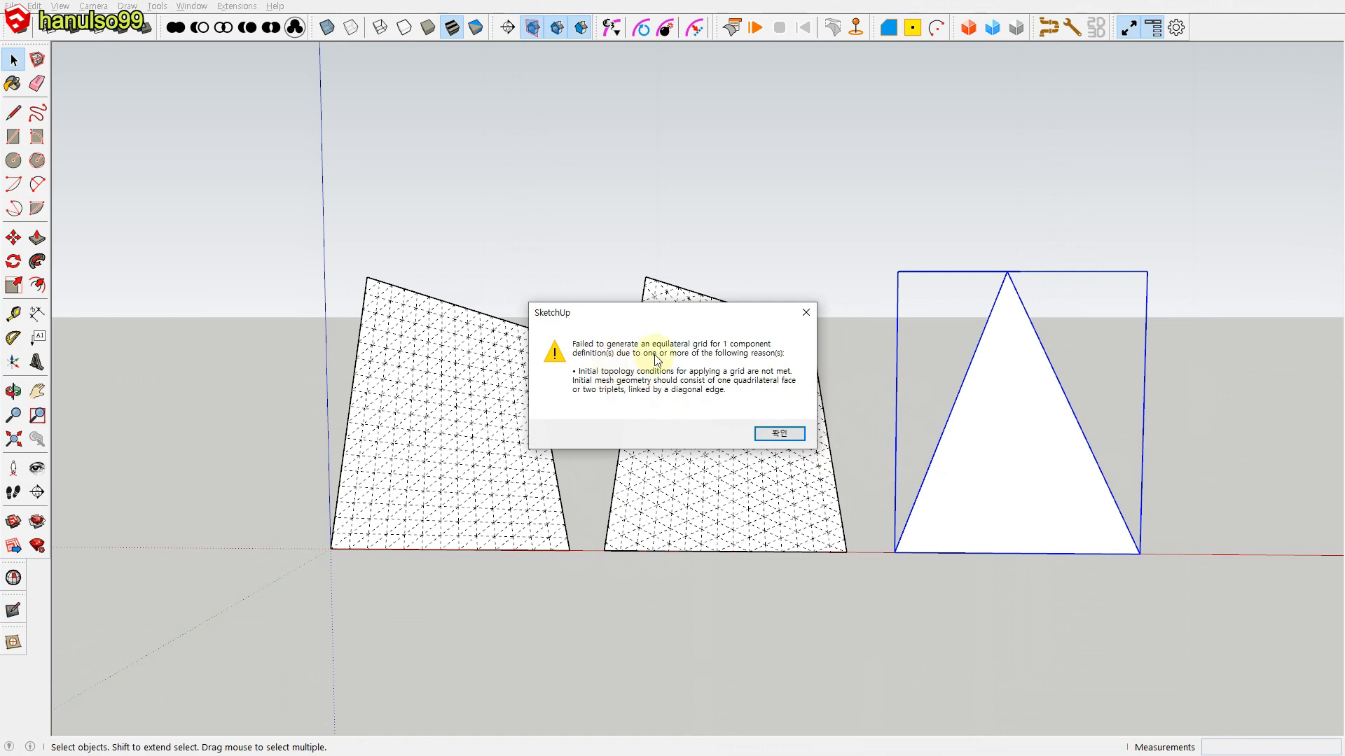
pyautogui.click(788, 432)
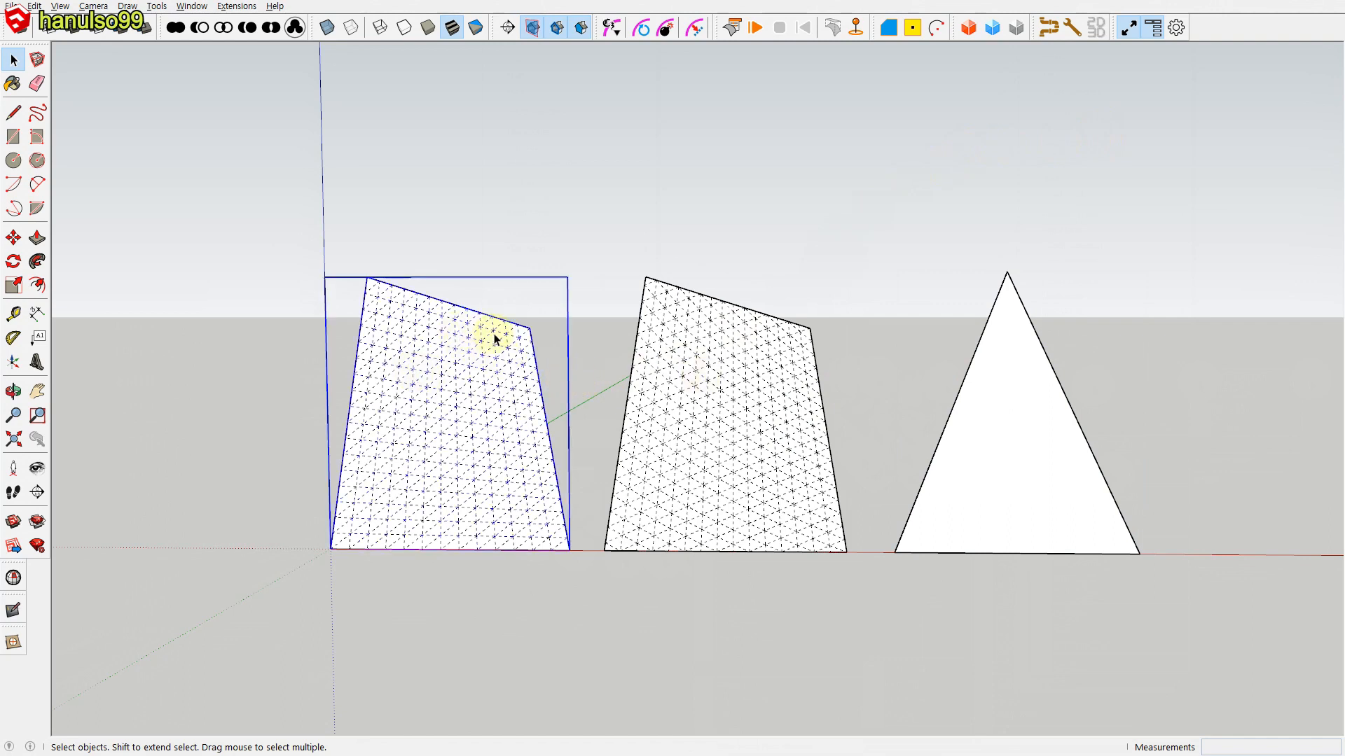
# Step: Apply a ClothWorks adaptive grid with 2.00 mm padding to the triangle
pyautogui.click(600, 308)
pyautogui.click(994, 429)
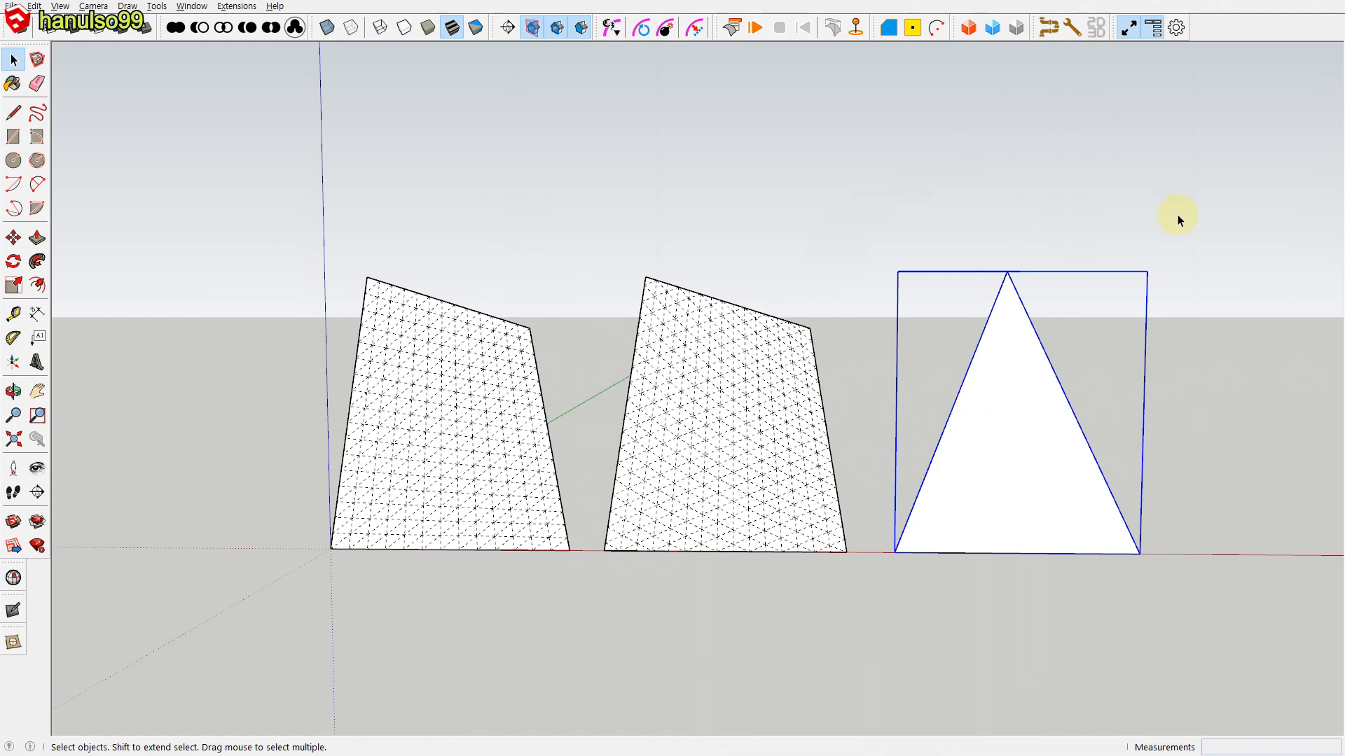
pyautogui.rightClick(1007, 442)
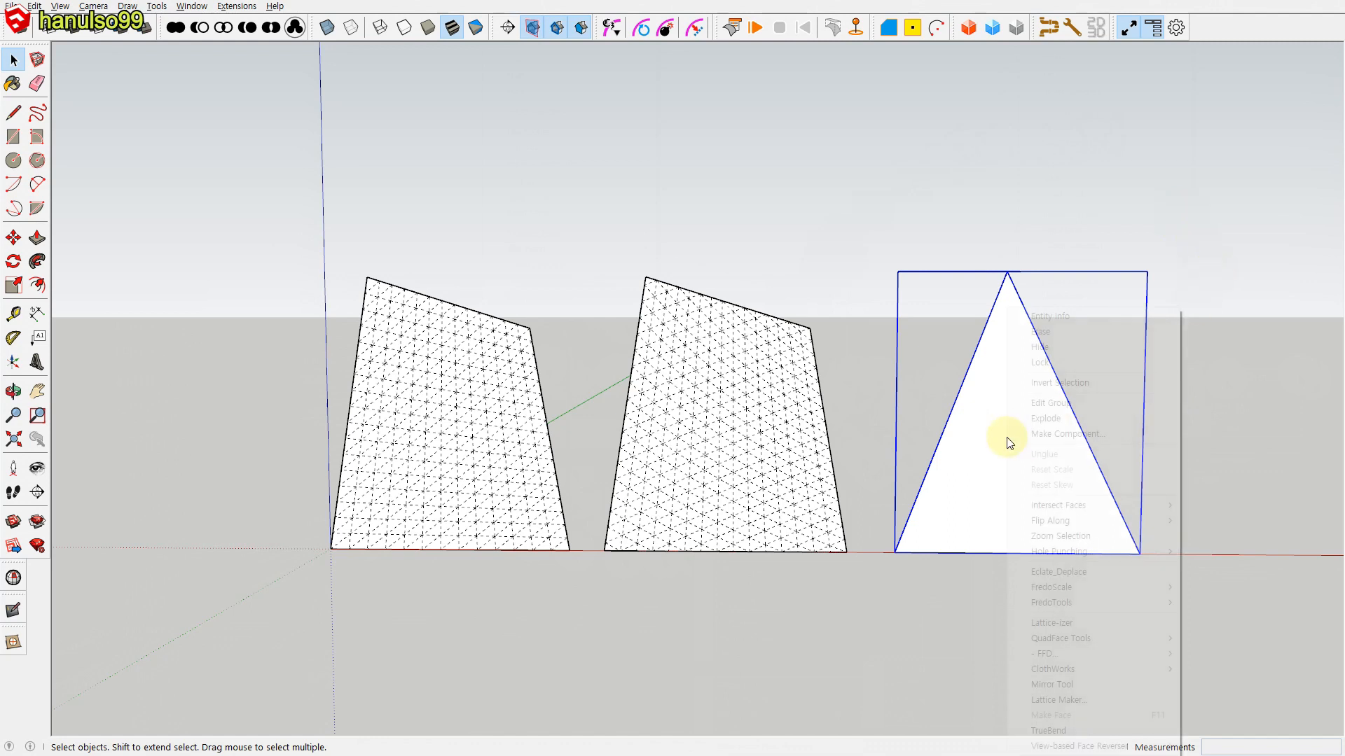
pyautogui.moveTo(1053, 669)
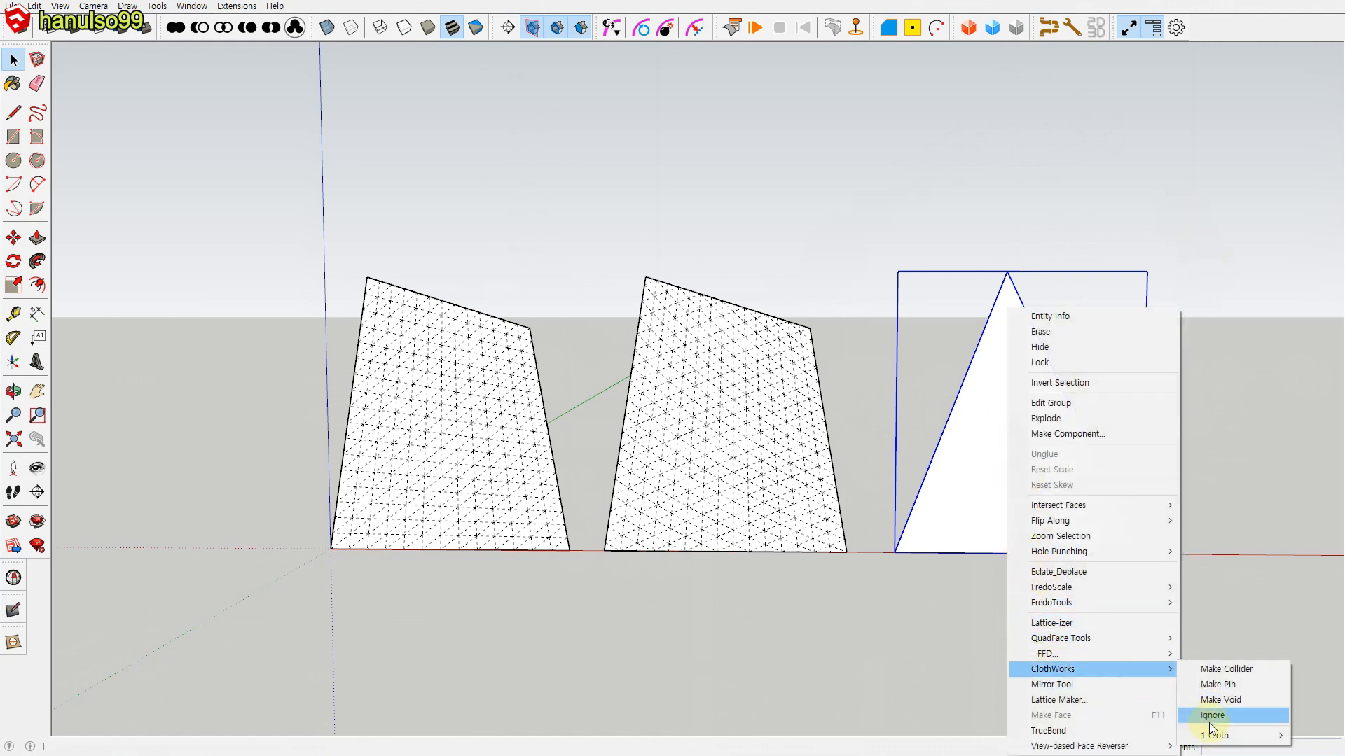
pyautogui.moveTo(1219, 736)
pyautogui.click(1090, 519)
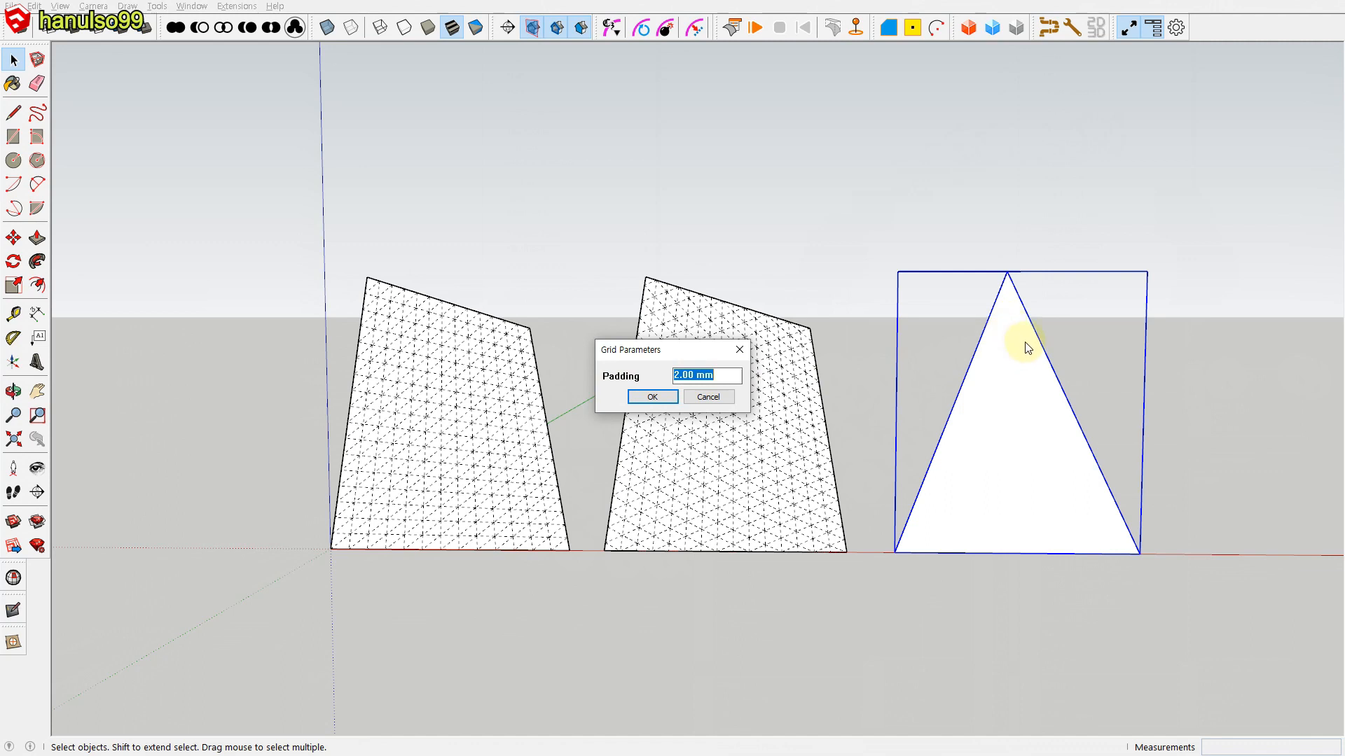
pyautogui.click(661, 400)
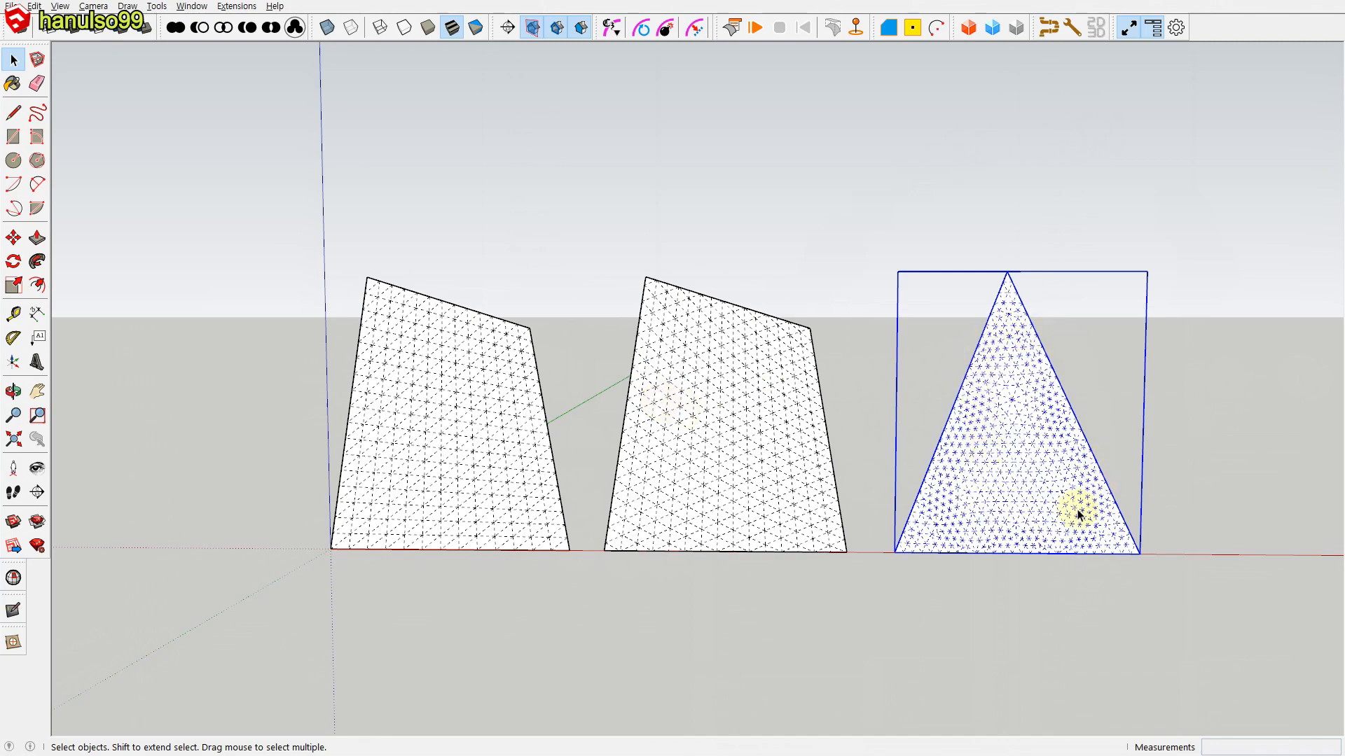
# Step: Measure several mesh edge lengths between neighbouring vertices in the lower part of the triangle's adaptive grid
pyautogui.scroll(5, 1016, 483)
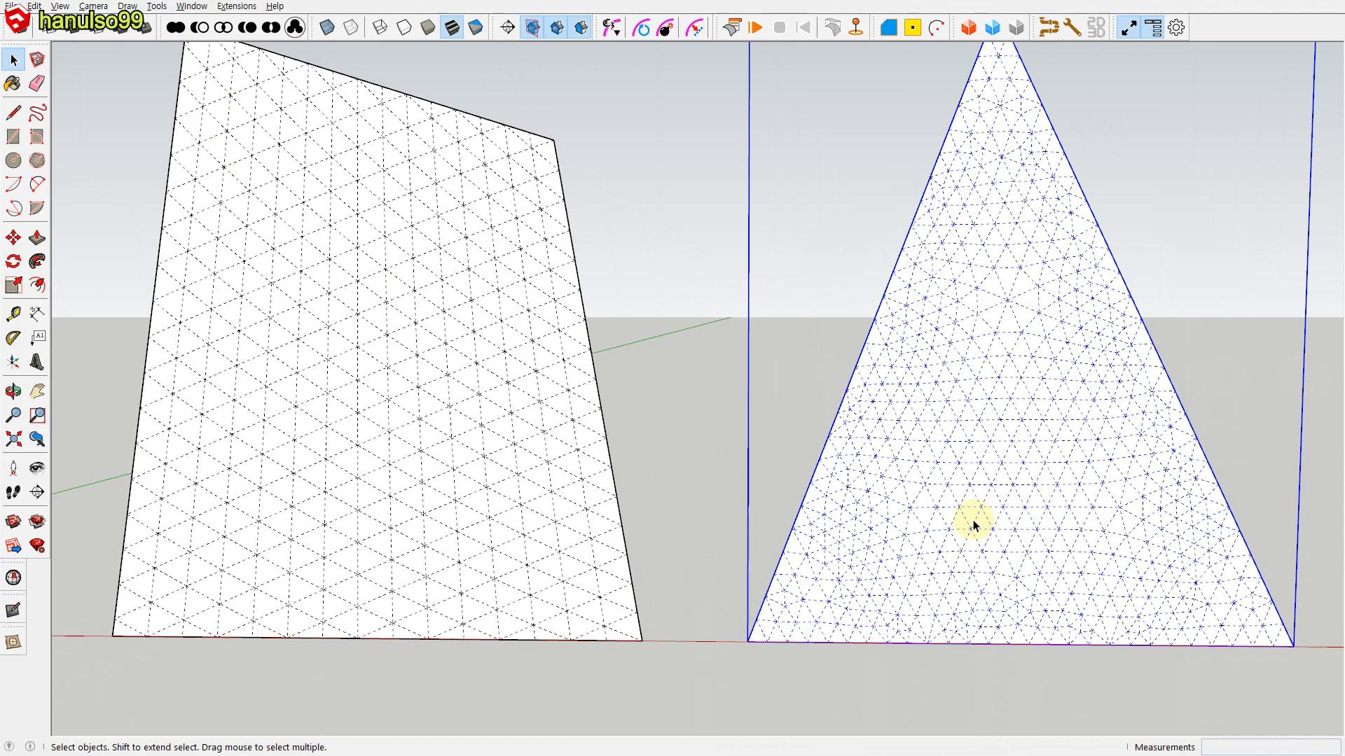
pyautogui.press('t')
pyautogui.click(947, 485)
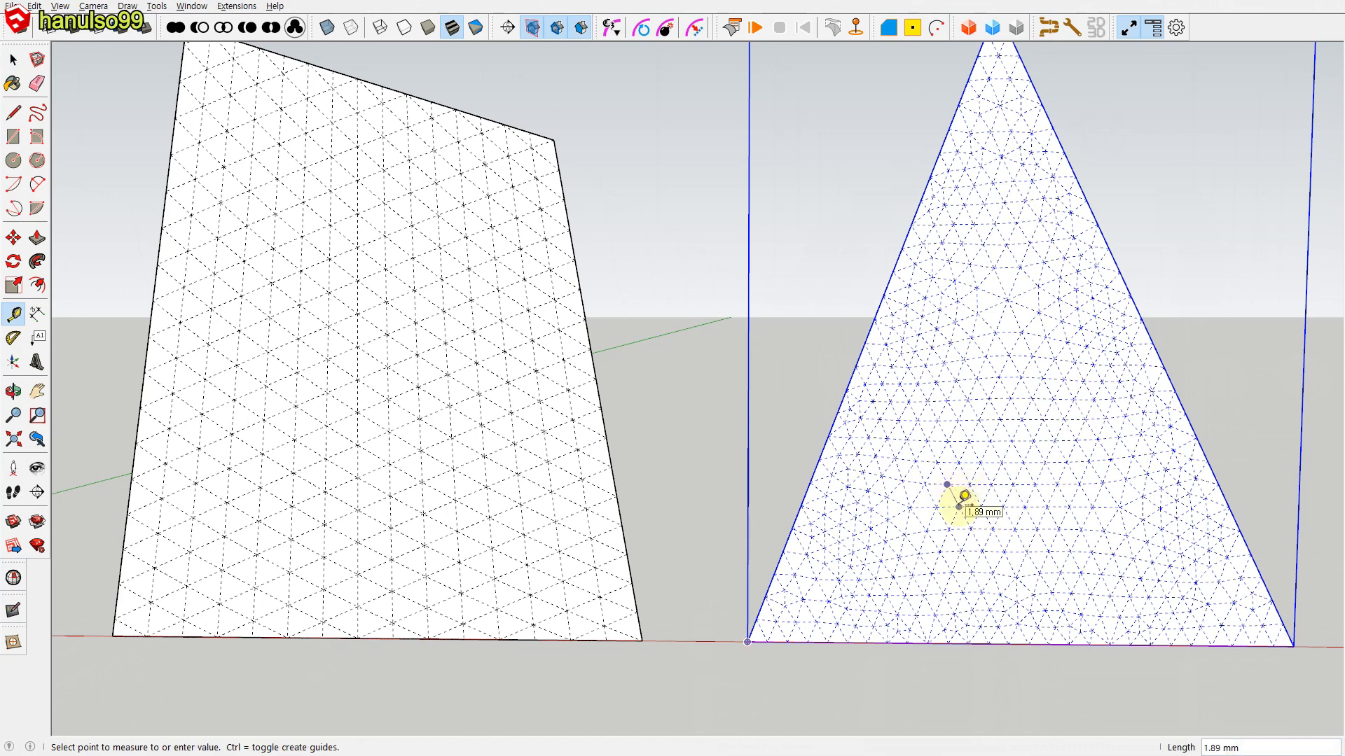
pyautogui.click(959, 507)
pyautogui.click(917, 517)
pyautogui.click(958, 509)
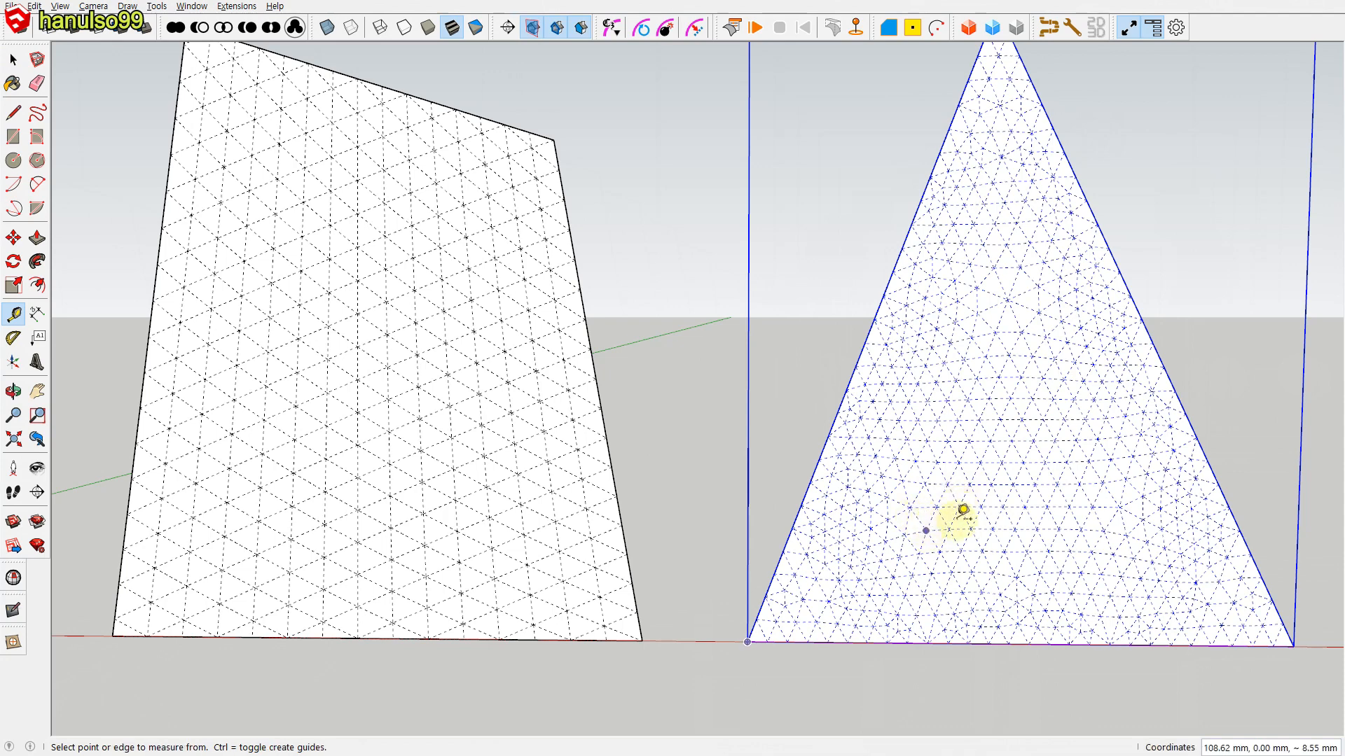
pyautogui.click(910, 508)
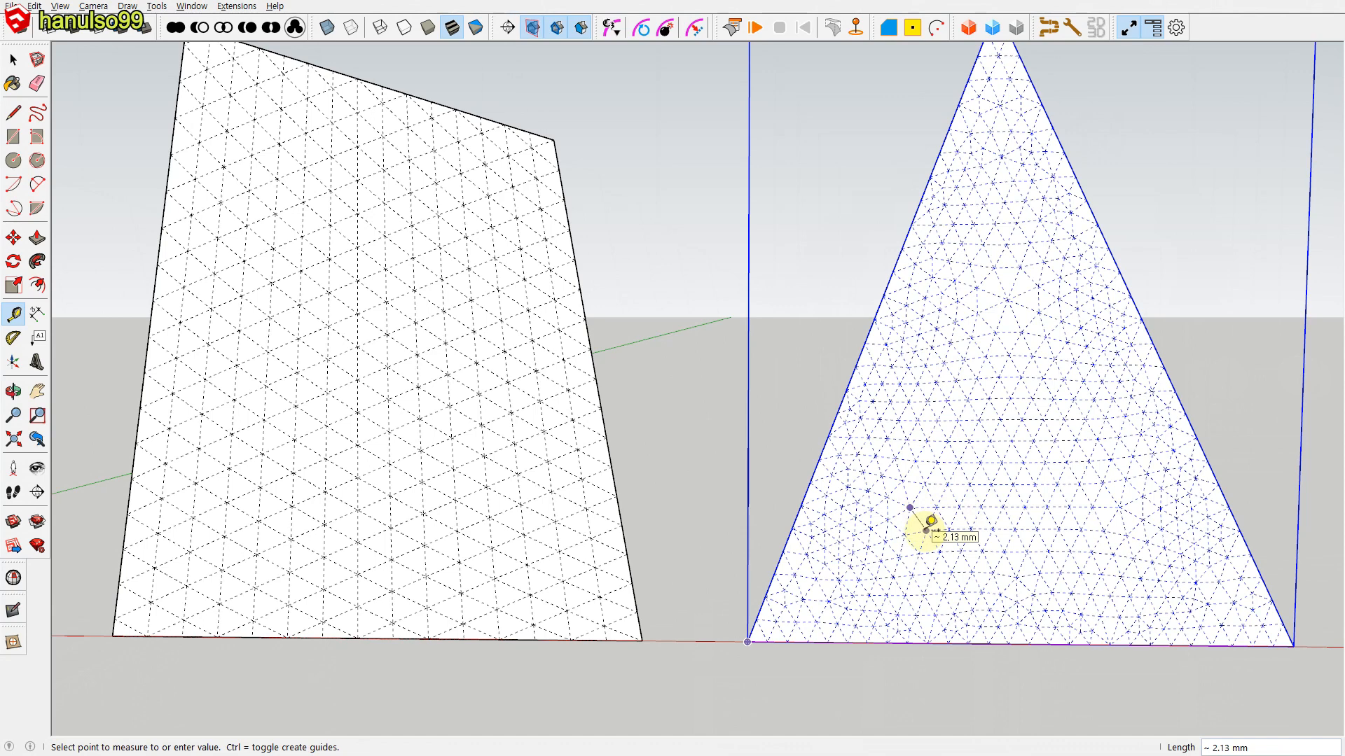
pyautogui.click(927, 527)
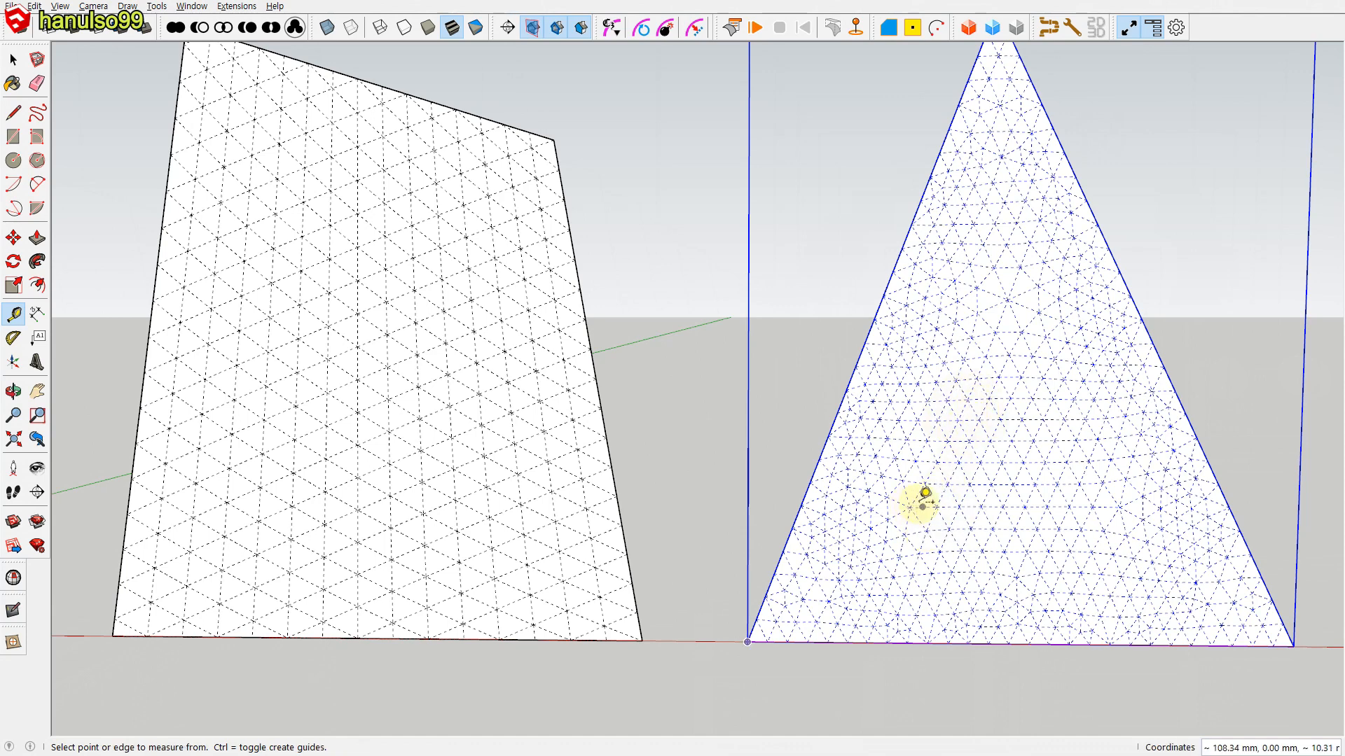
pyautogui.press('space')
pyautogui.click(998, 700)
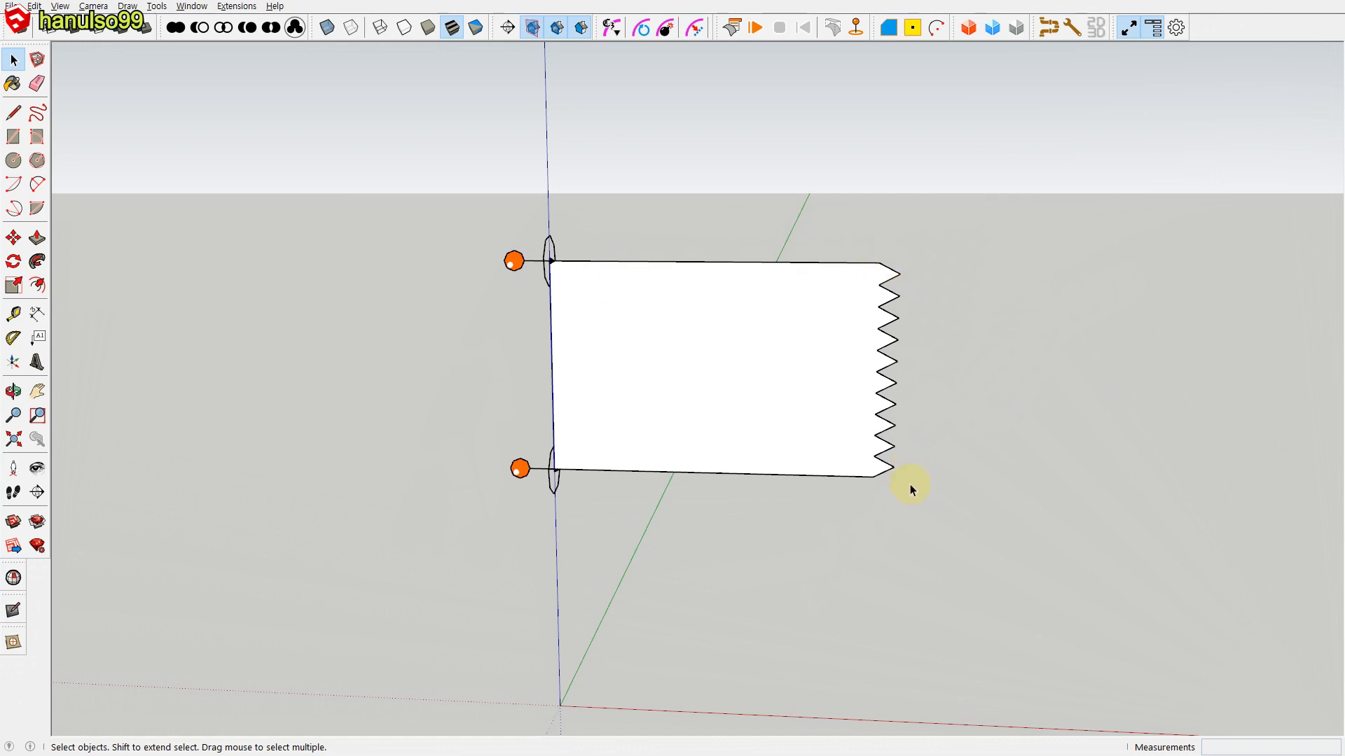
# Step: Try to apply a ClothWorks quadrilateral grid with resolution 300 to the zigzag-edged flag cloth
pyautogui.rightClick(768, 422)
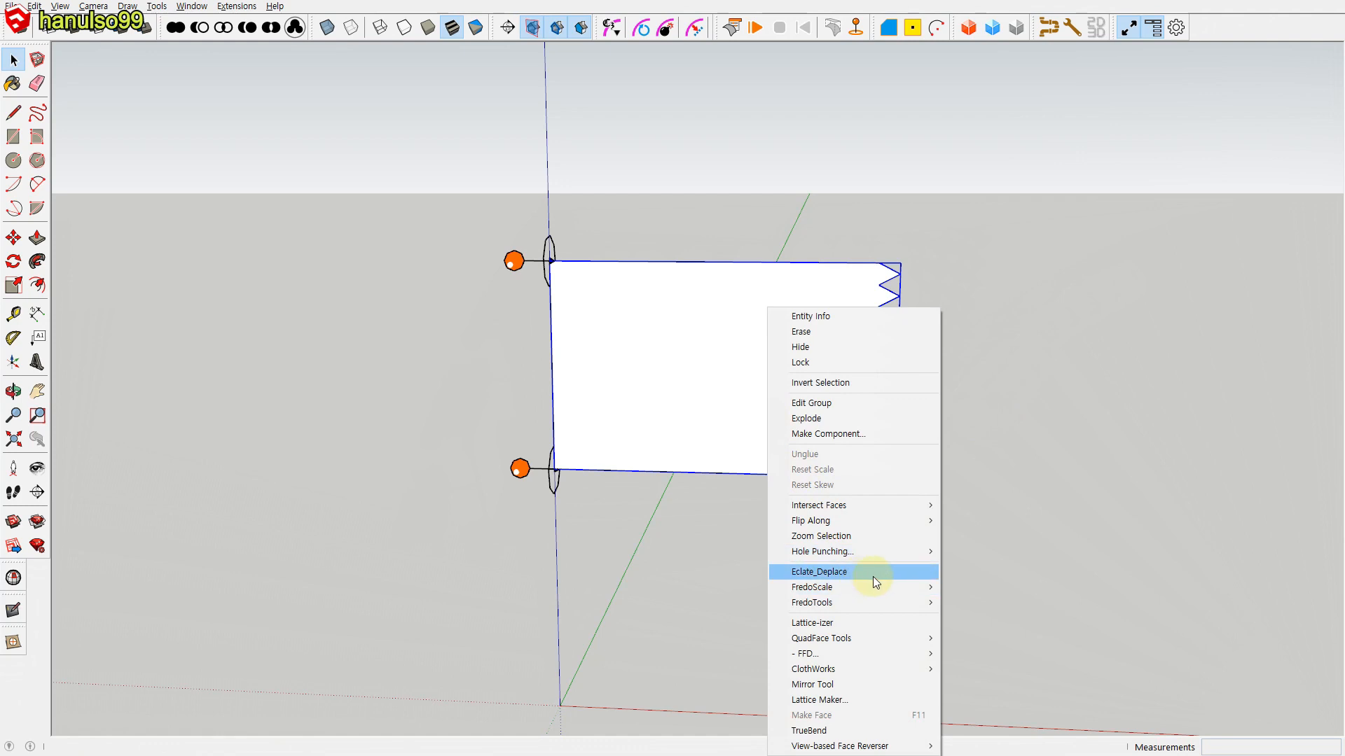
pyautogui.moveTo(855, 669)
pyautogui.moveTo(993, 736)
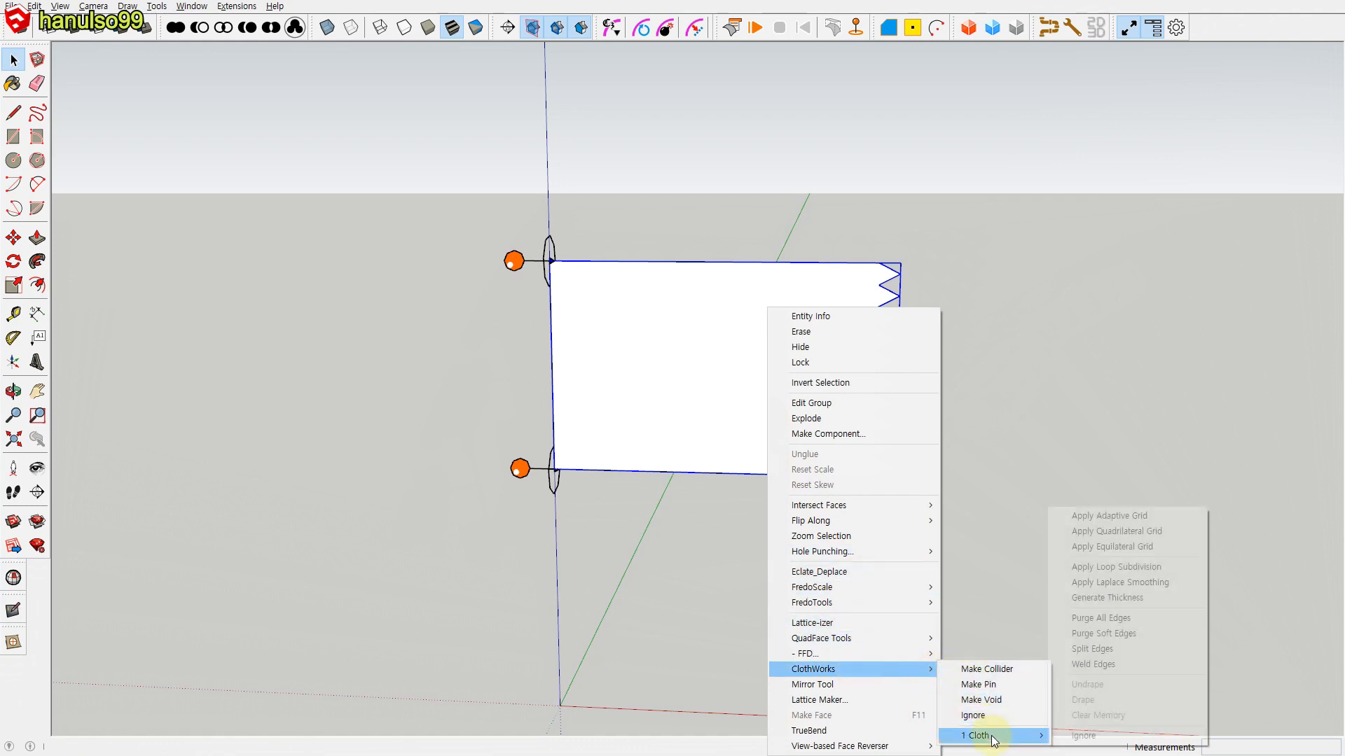
pyautogui.click(1105, 531)
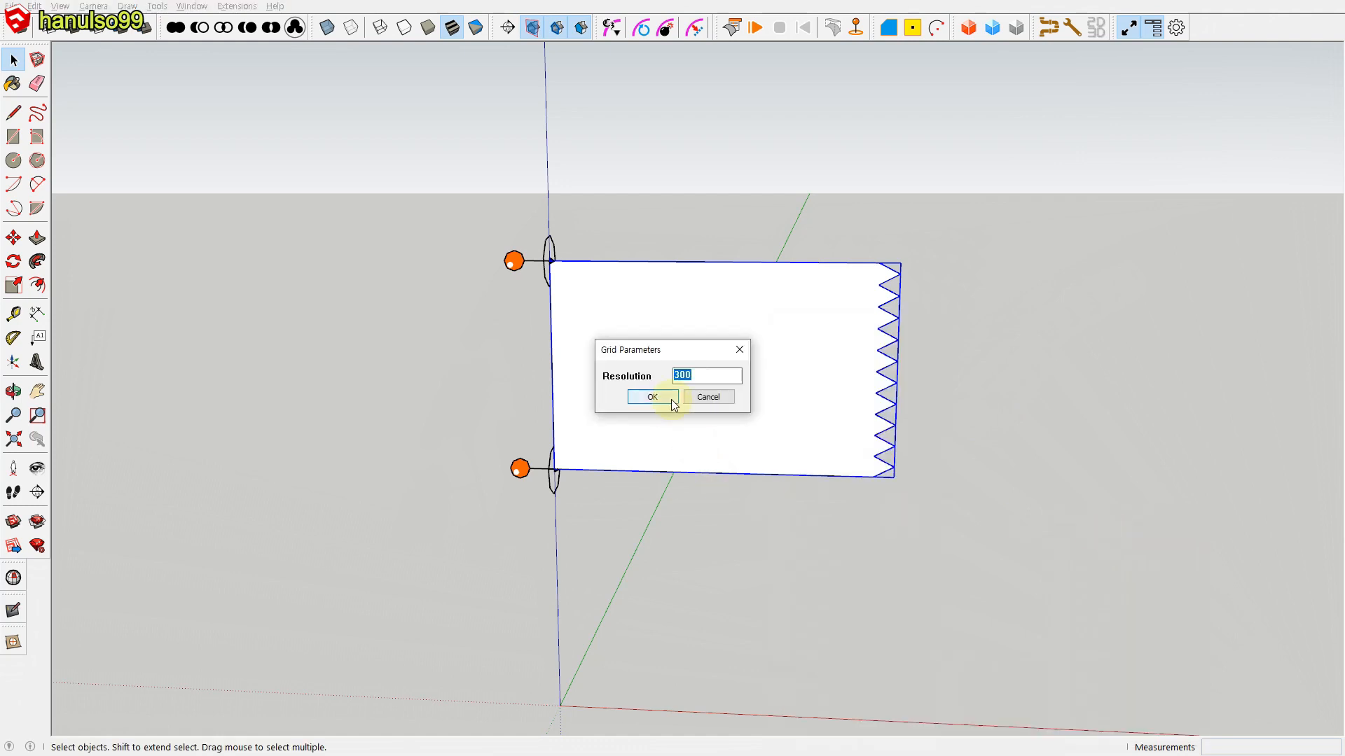
pyautogui.click(651, 398)
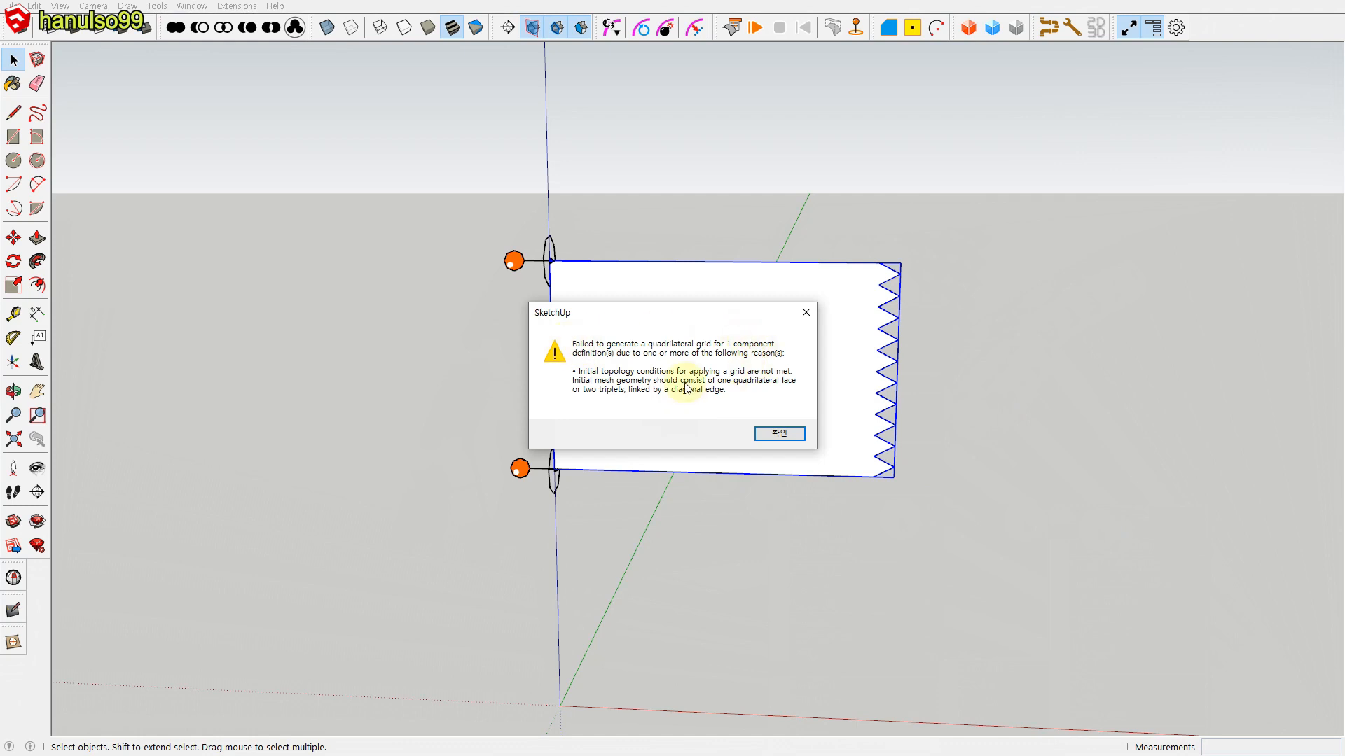
pyautogui.click(777, 433)
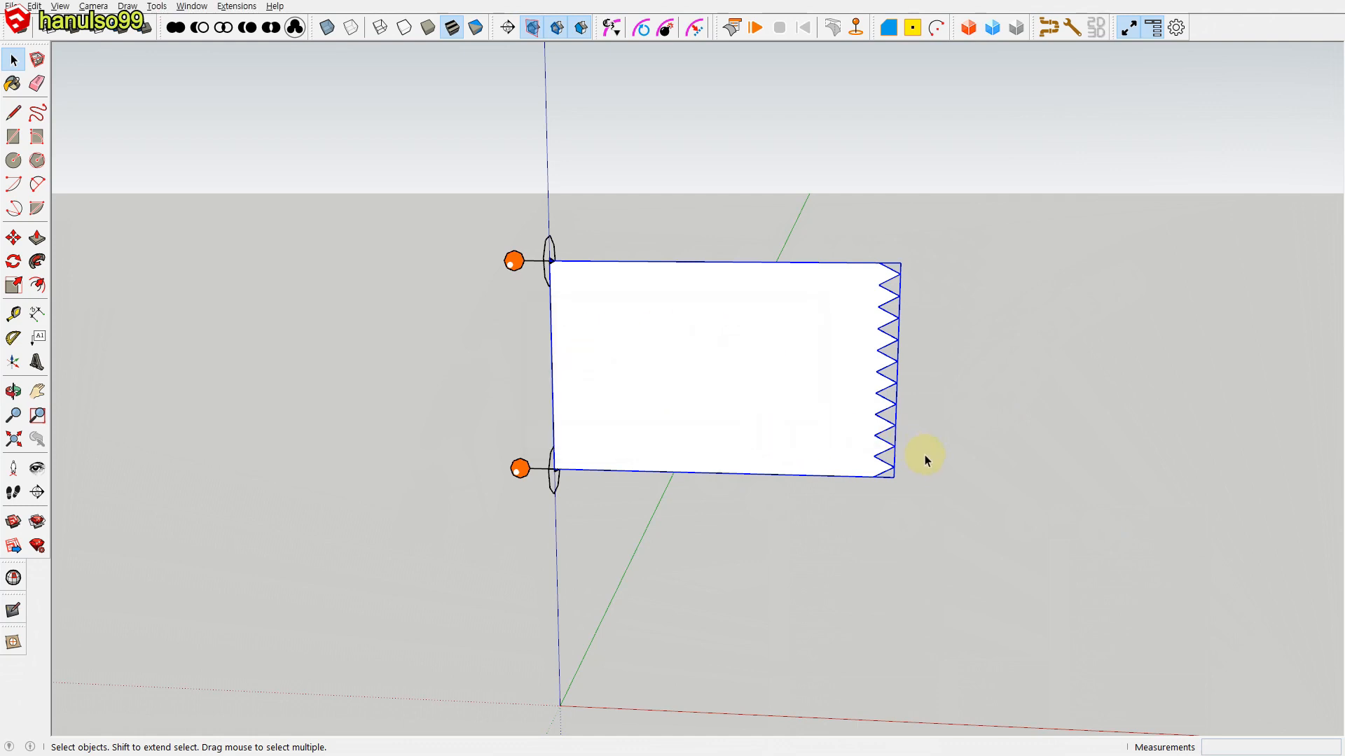
# Step: Apply a ClothWorks adaptive grid with 2.00 mm padding to the zigzag-edged flag cloth
pyautogui.rightClick(739, 404)
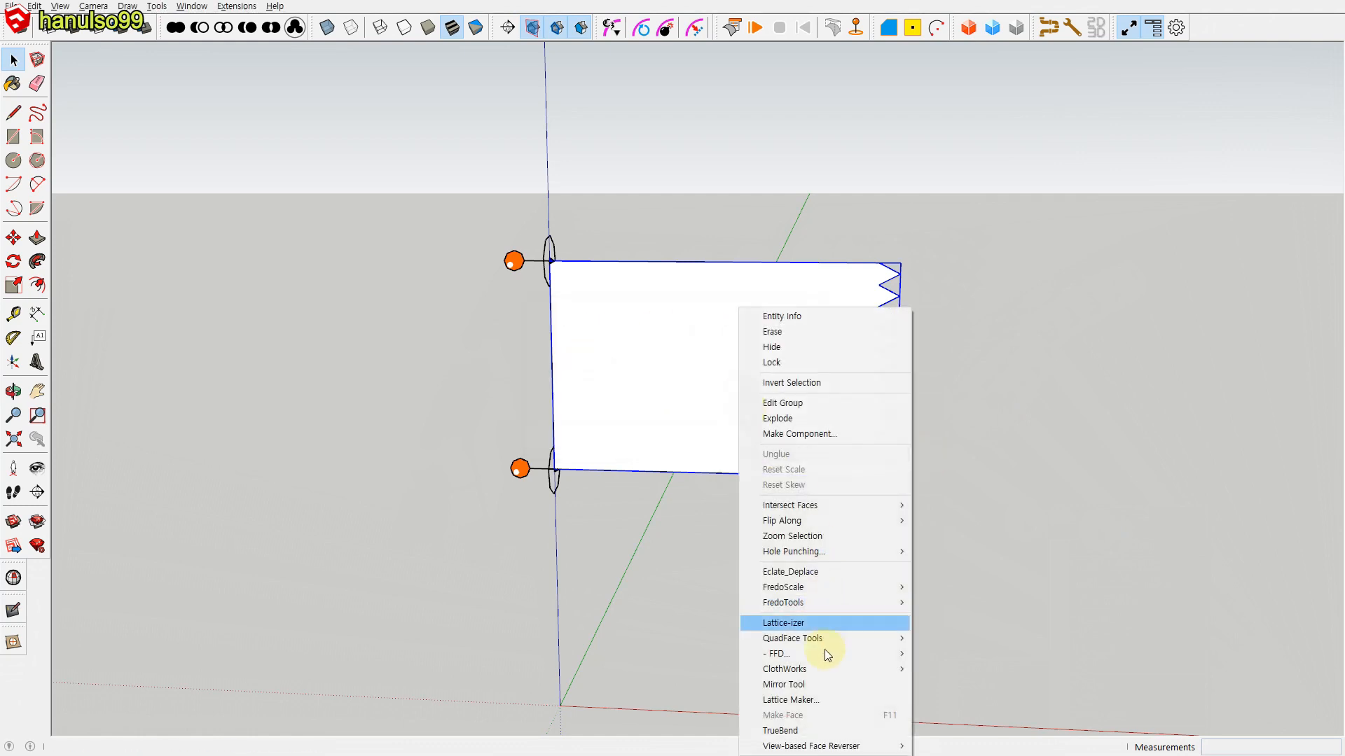
pyautogui.moveTo(818, 669)
pyautogui.moveTo(952, 734)
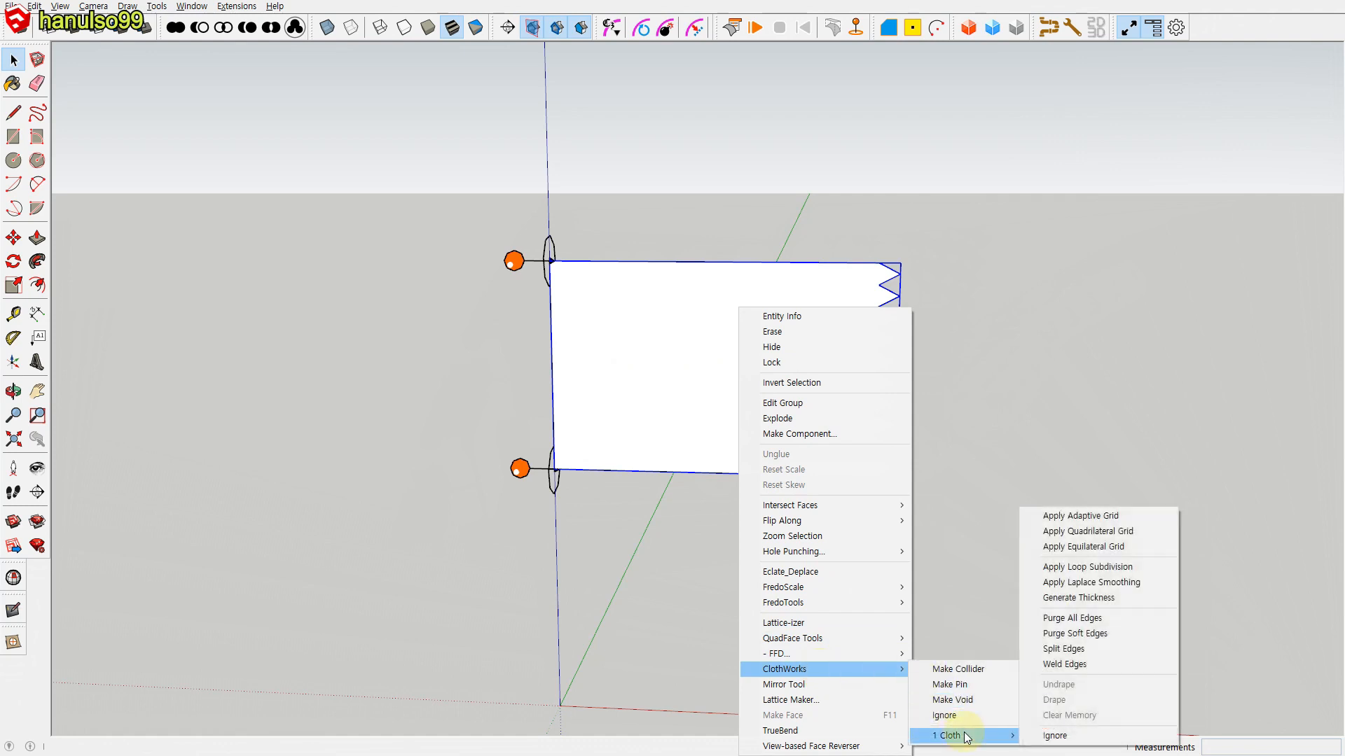
pyautogui.click(1062, 516)
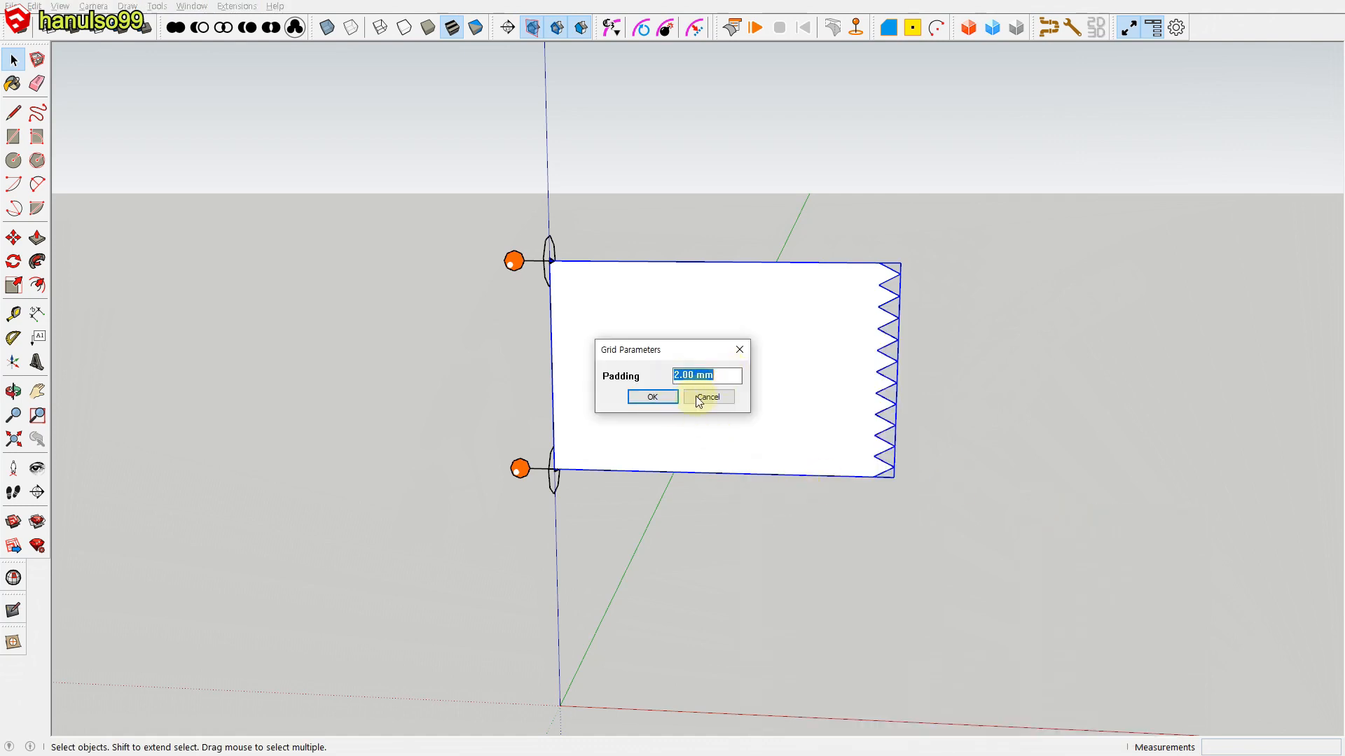
pyautogui.click(653, 397)
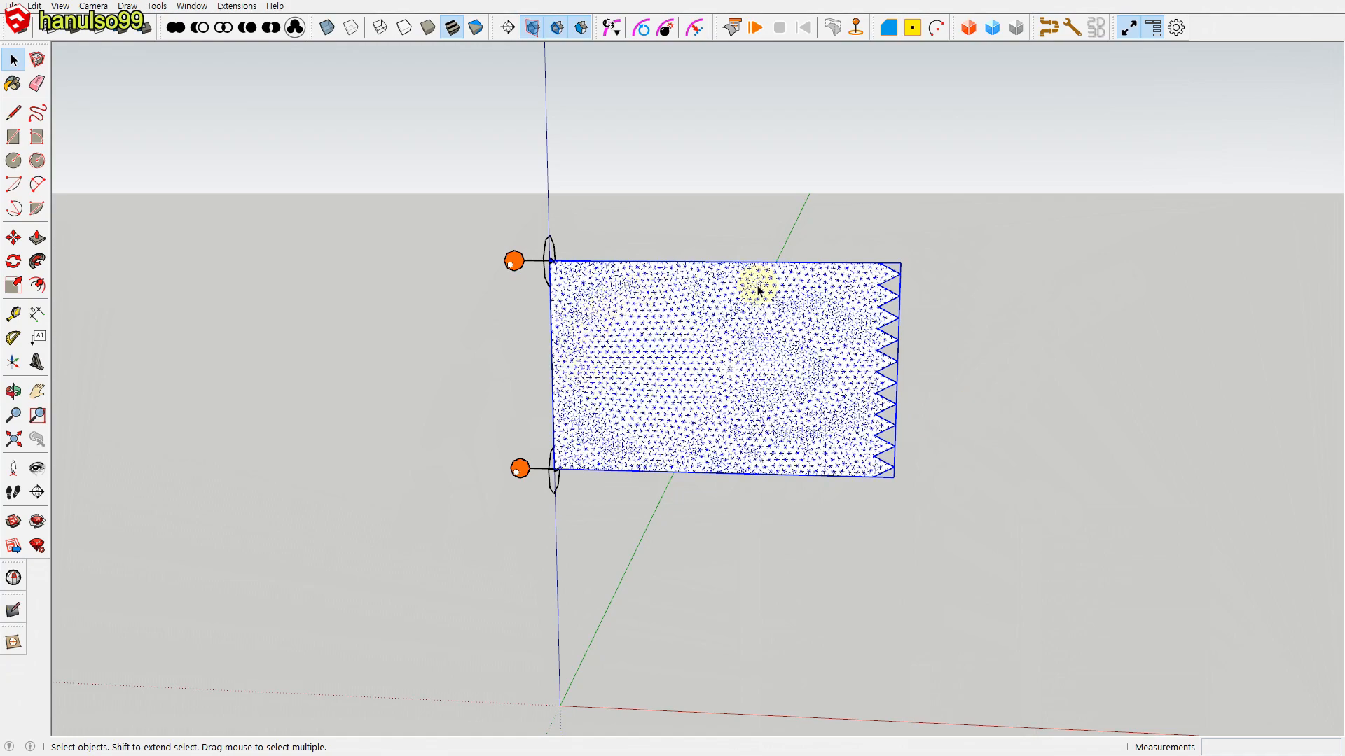
pyautogui.scroll(3, 816, 397)
pyautogui.scroll(-3, 815, 401)
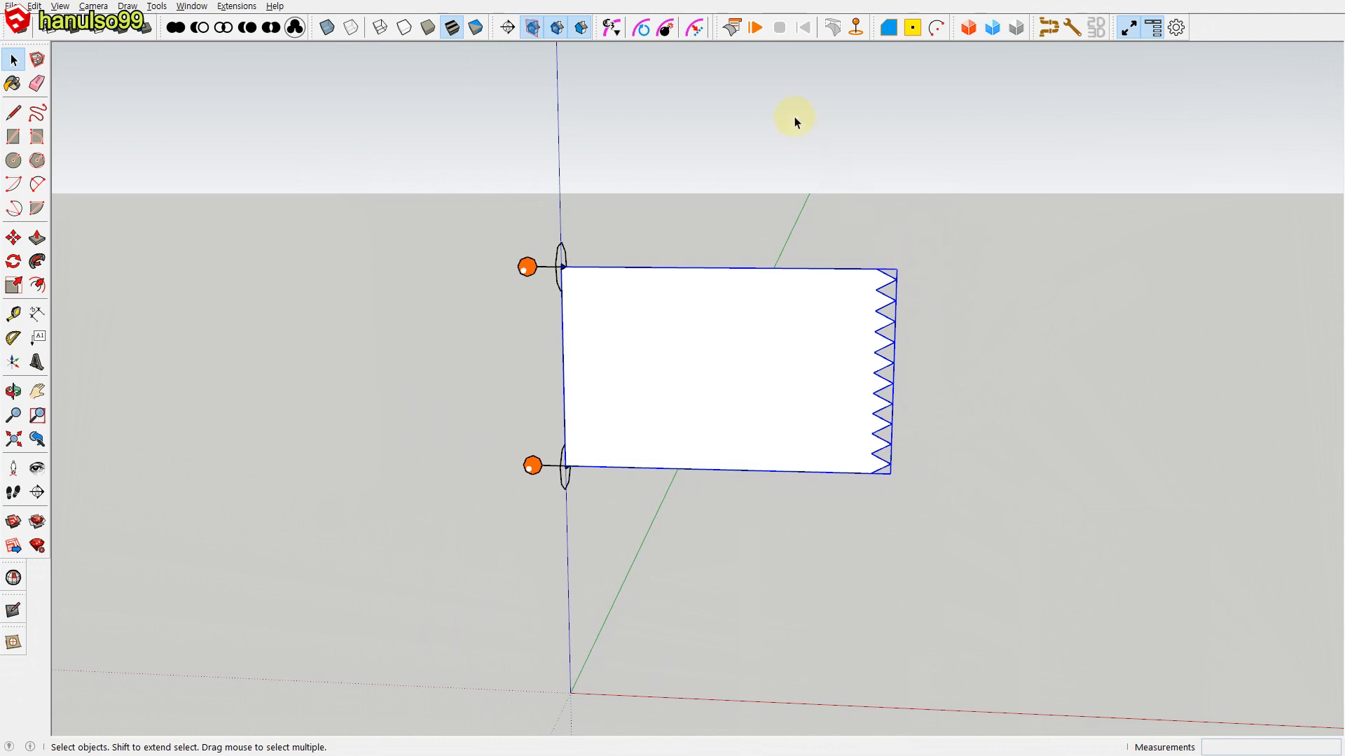
# Step: Set the ClothWorks simulation's Wind X to 5 and run the flag cloth simulation, resetting it at the end
pyautogui.click(731, 27)
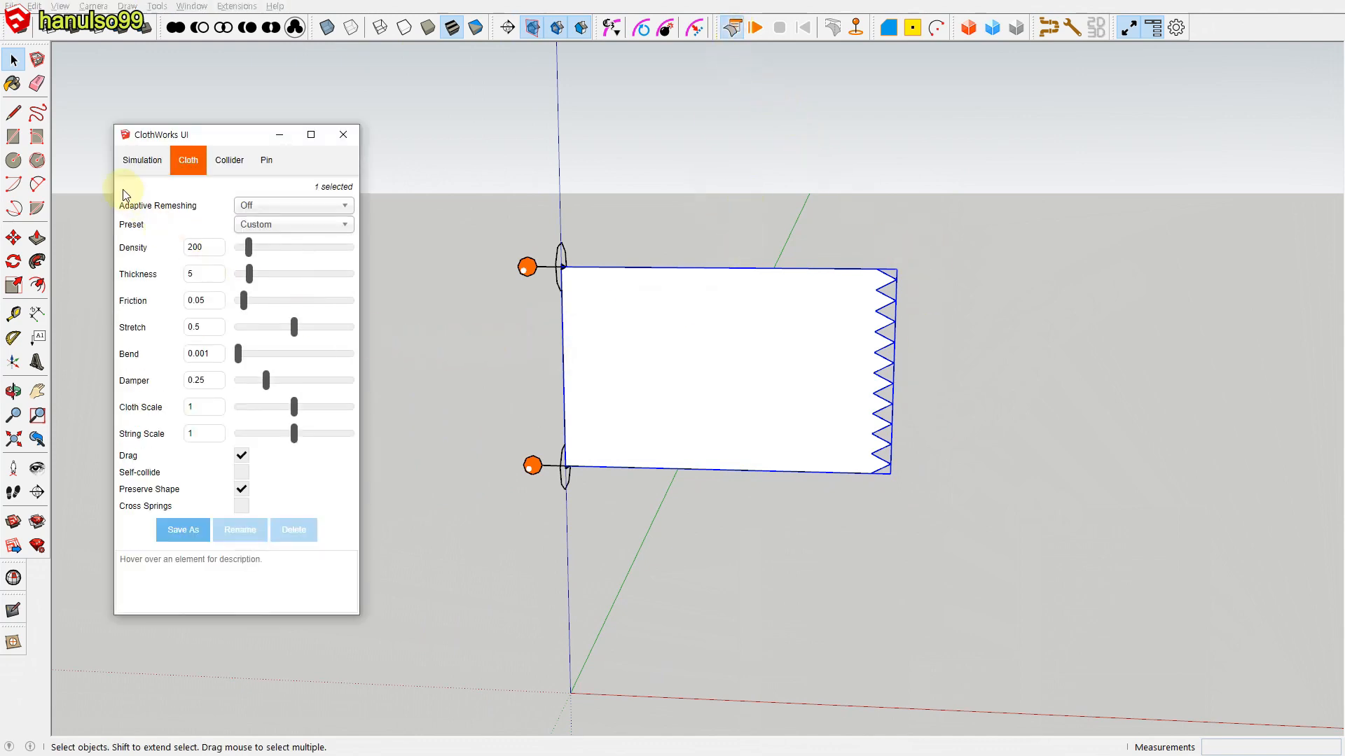
pyautogui.click(134, 166)
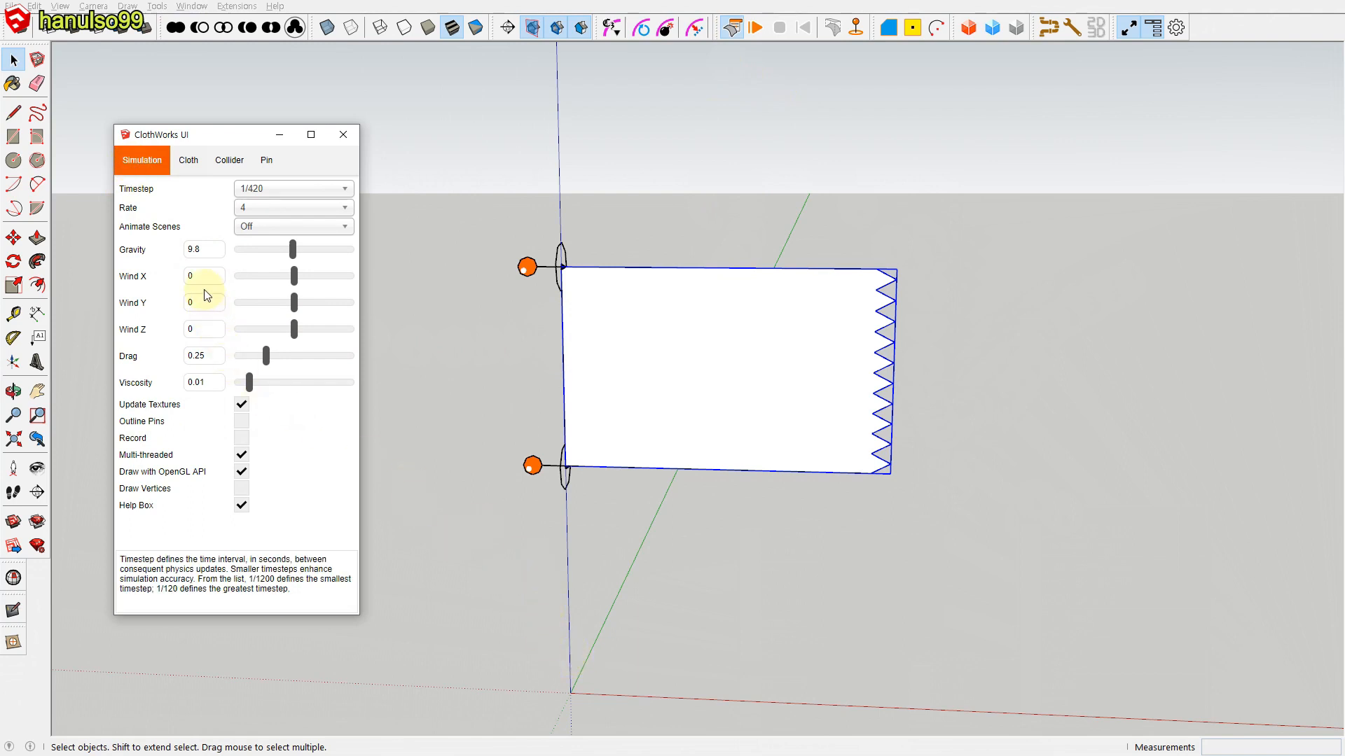
pyautogui.doubleClick(191, 276)
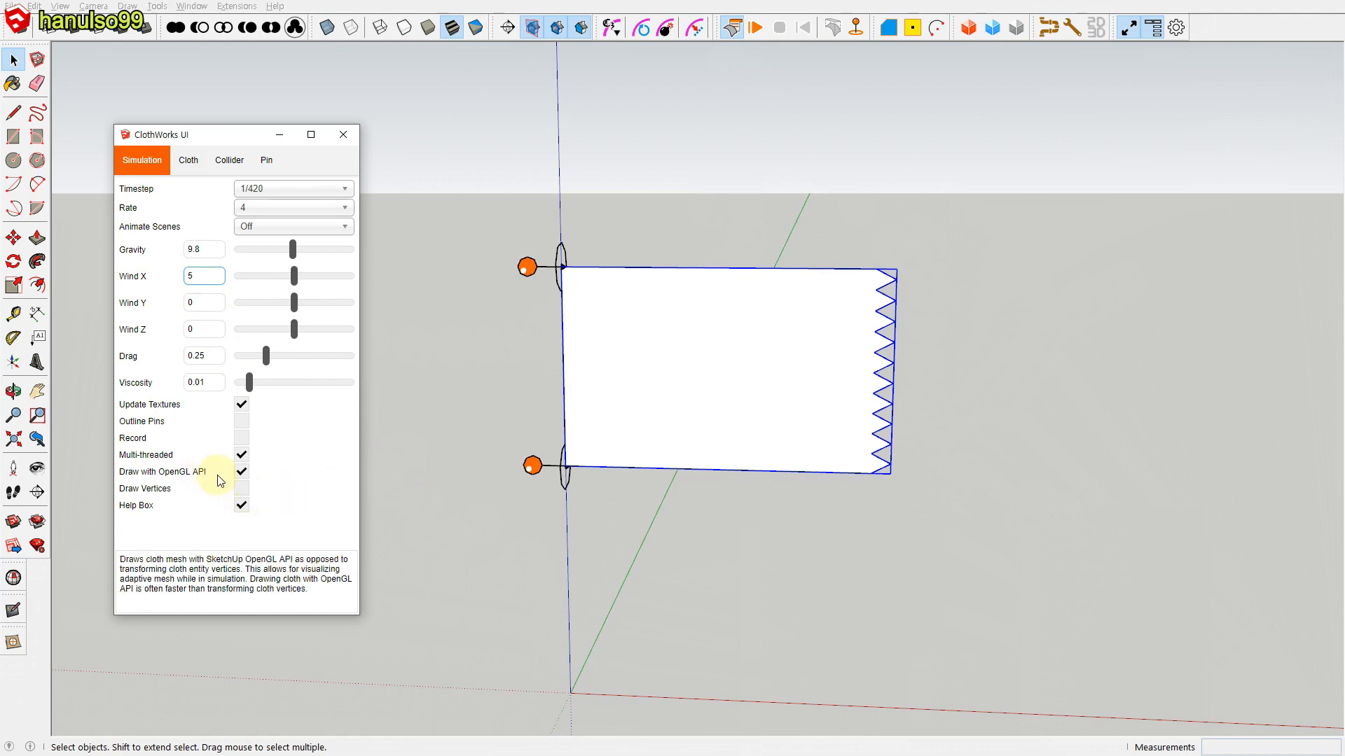
pyautogui.click(440, 441)
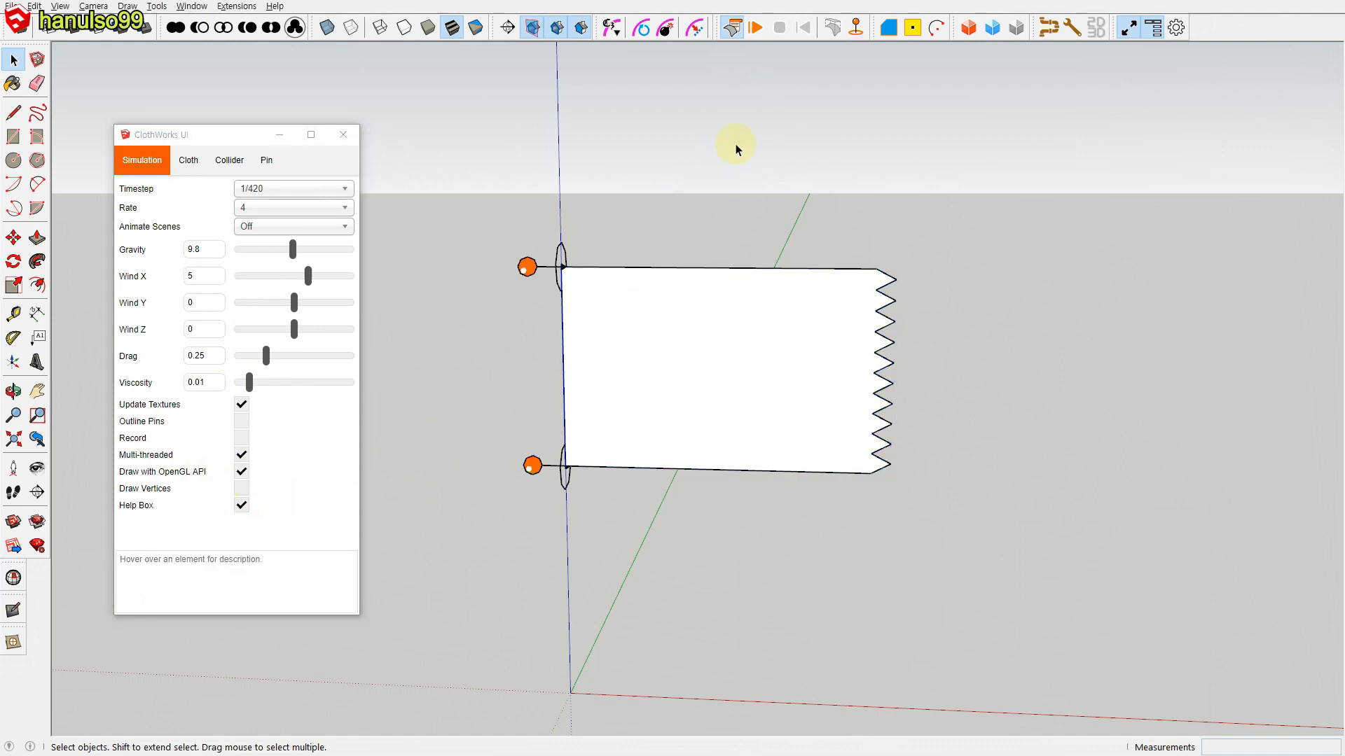
pyautogui.click(756, 28)
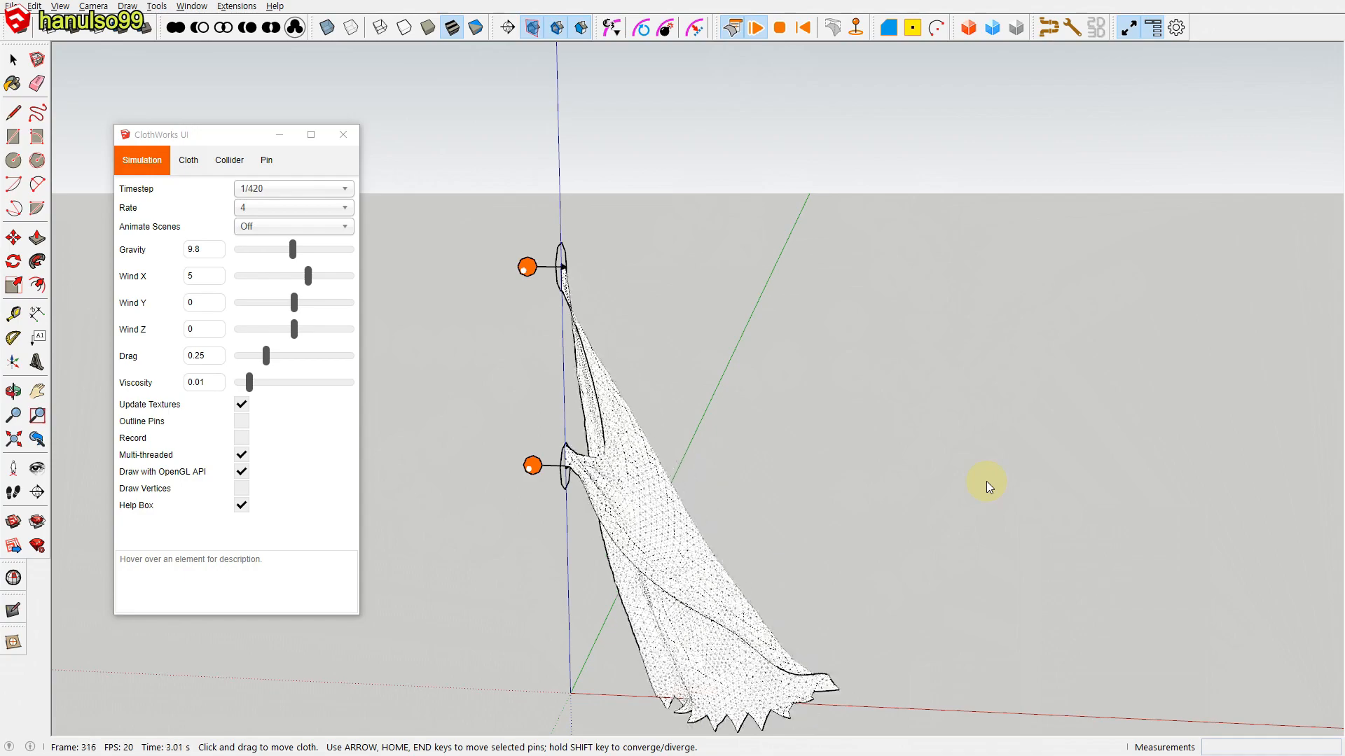
pyautogui.click(802, 28)
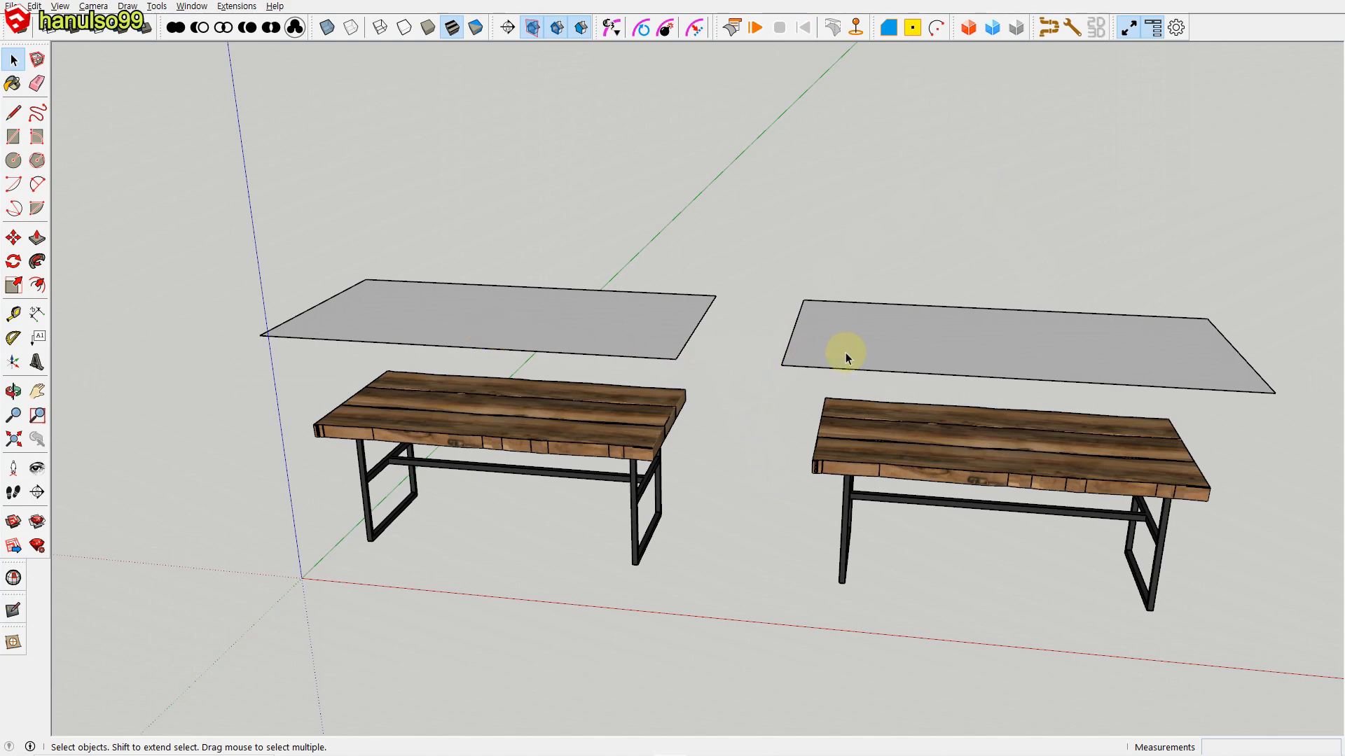
# Step: Measure the long front edge of the cloth above the left table
pyautogui.press('t')
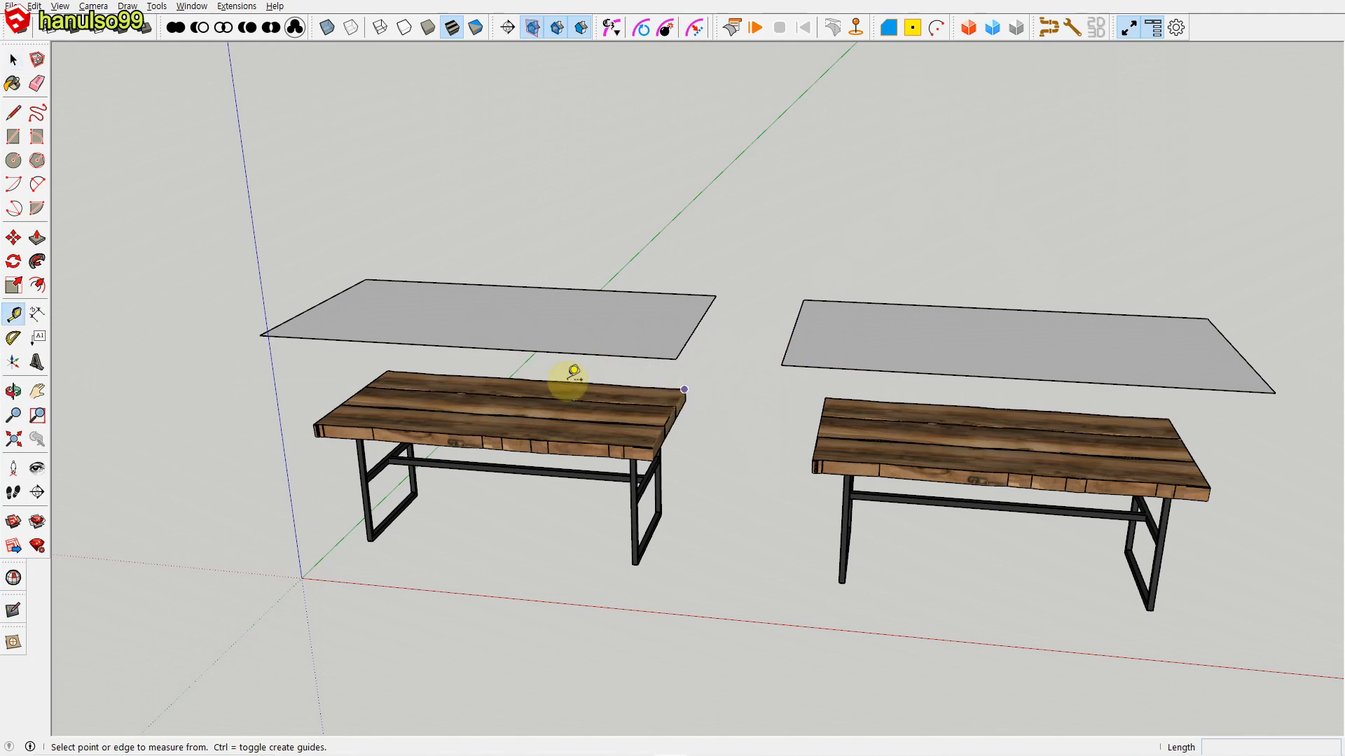
pyautogui.click(259, 336)
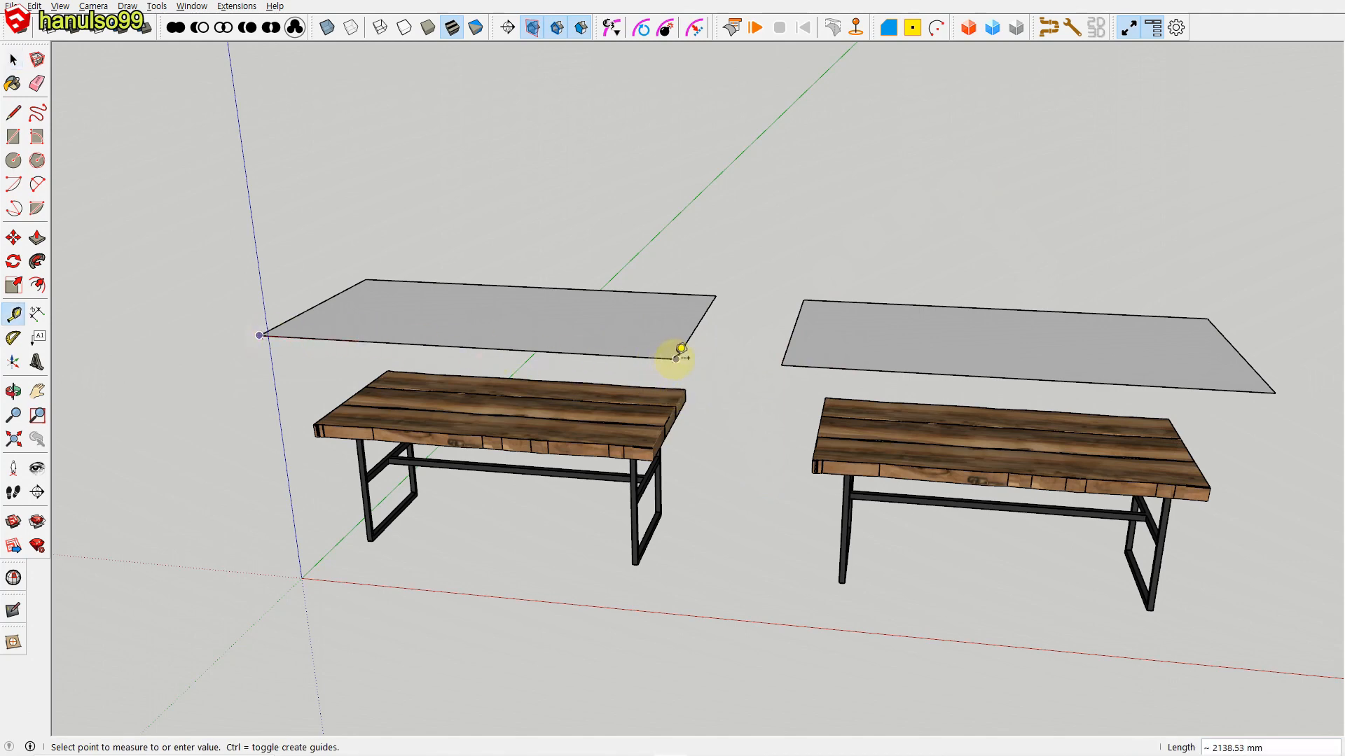
pyautogui.press('space')
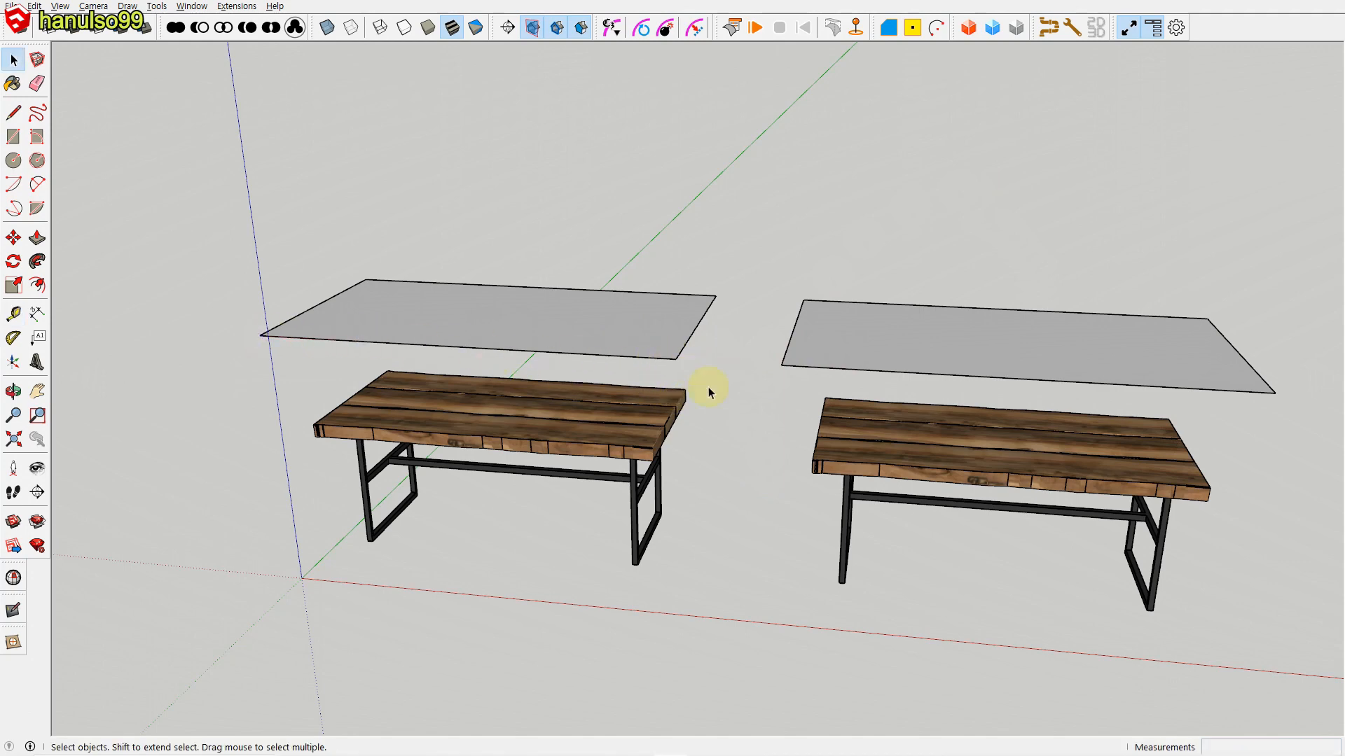
# Step: Apply a ClothWorks quadrilateral grid with resolution 10 to the cloth above the left table
pyautogui.rightClick(614, 337)
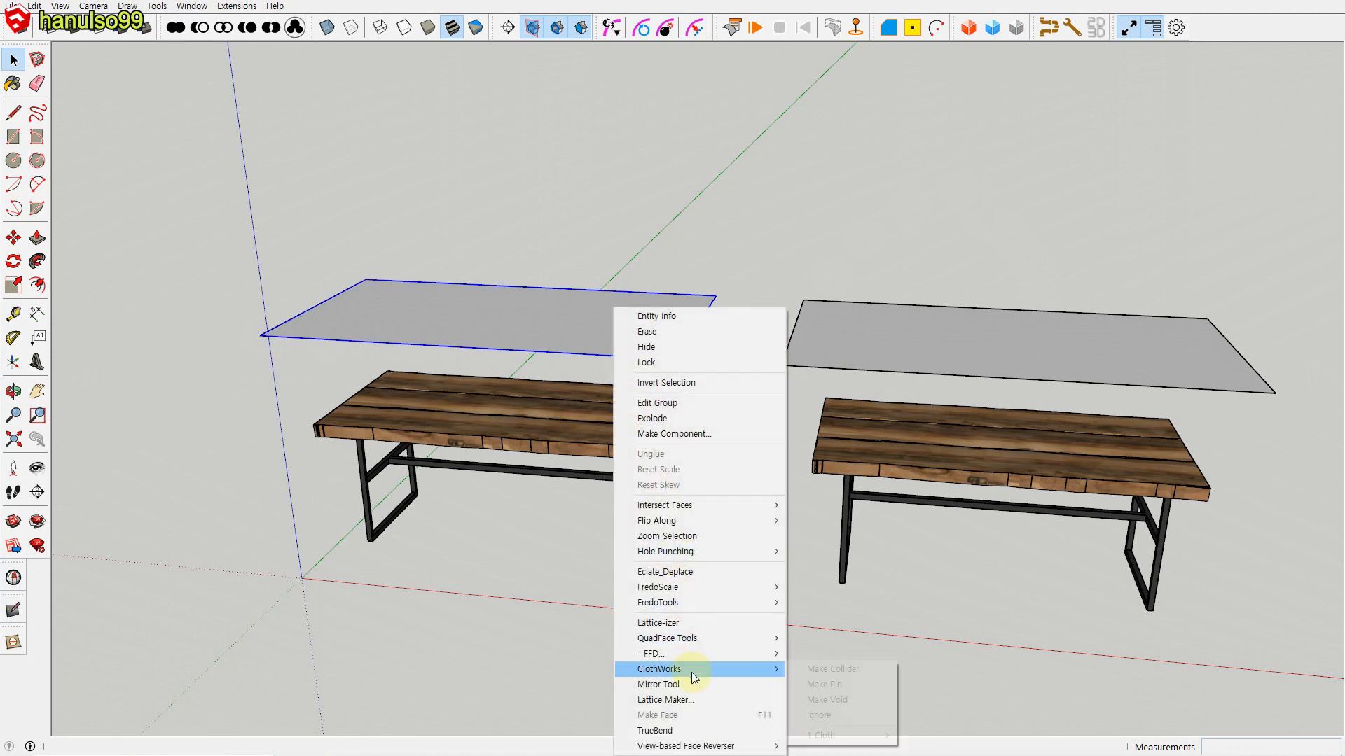
pyautogui.moveTo(691, 671)
pyautogui.moveTo(833, 735)
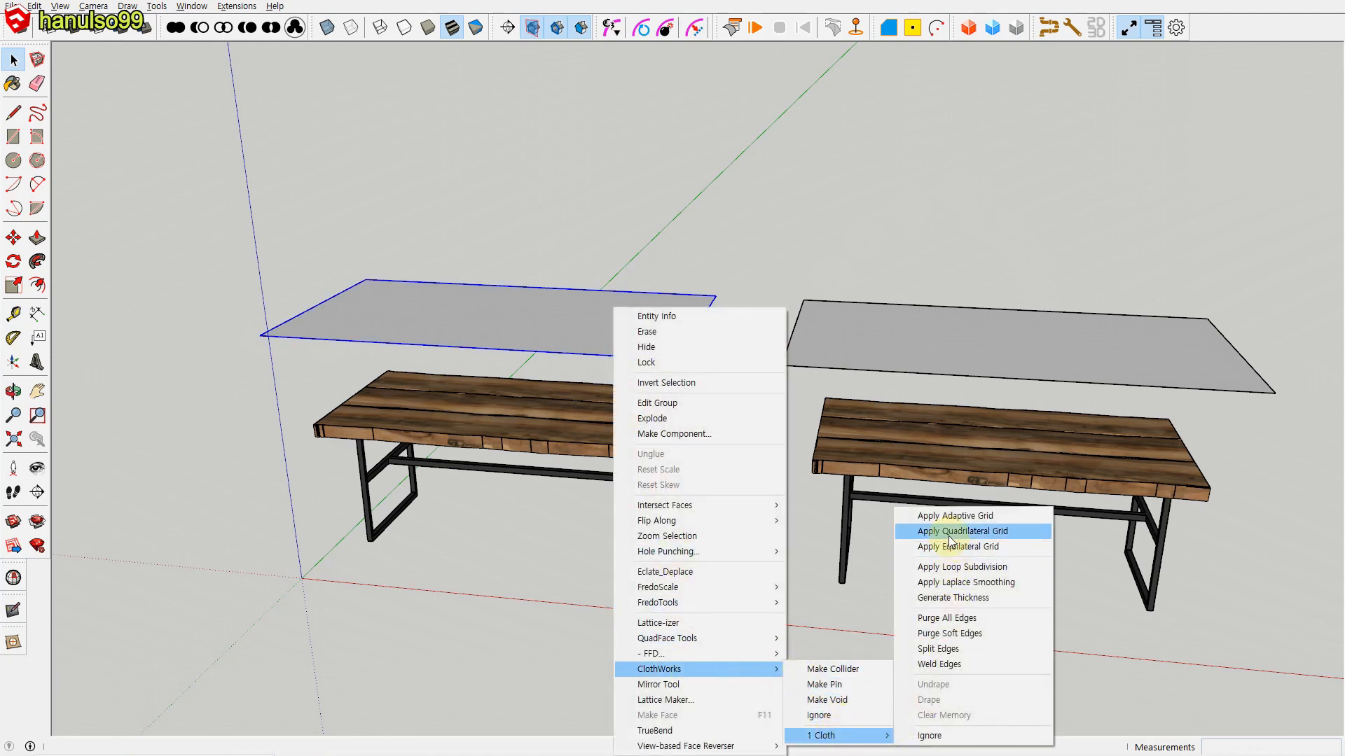
pyautogui.click(945, 530)
pyautogui.write('1000')
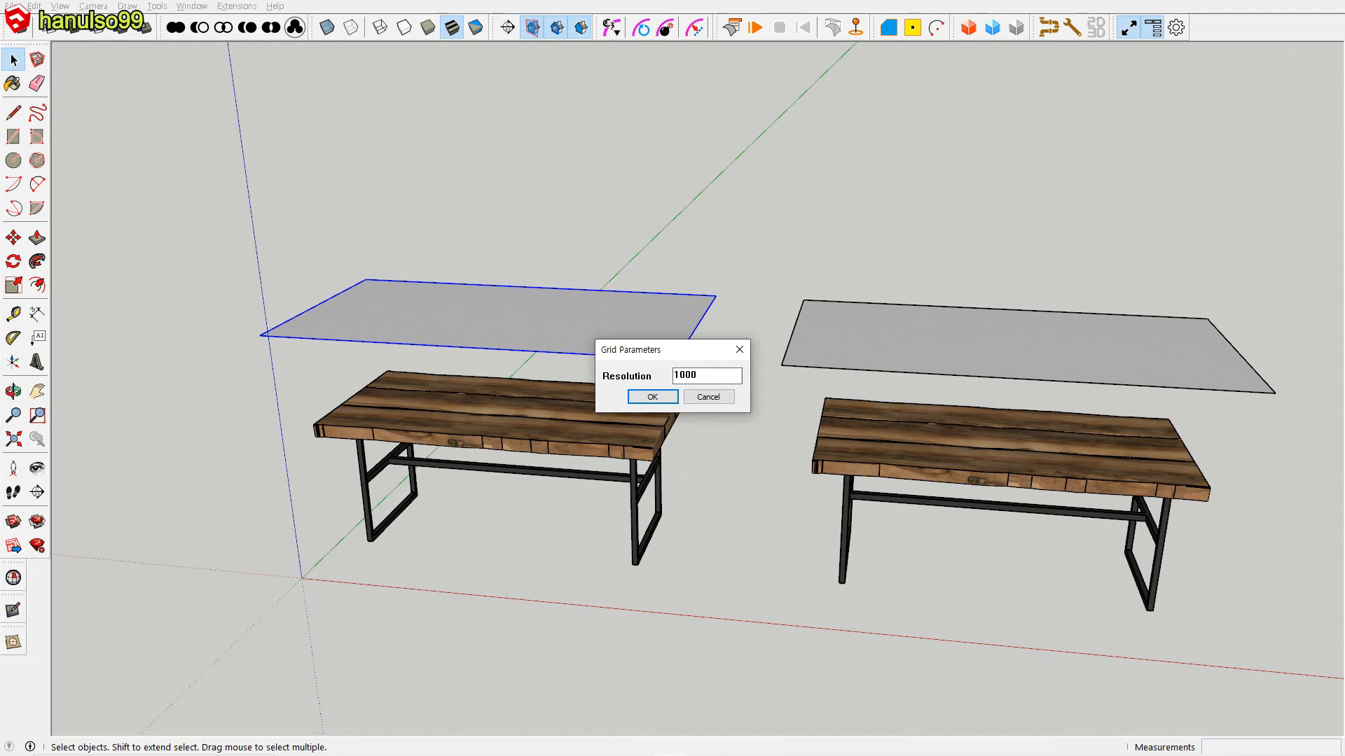
pyautogui.press('Return')
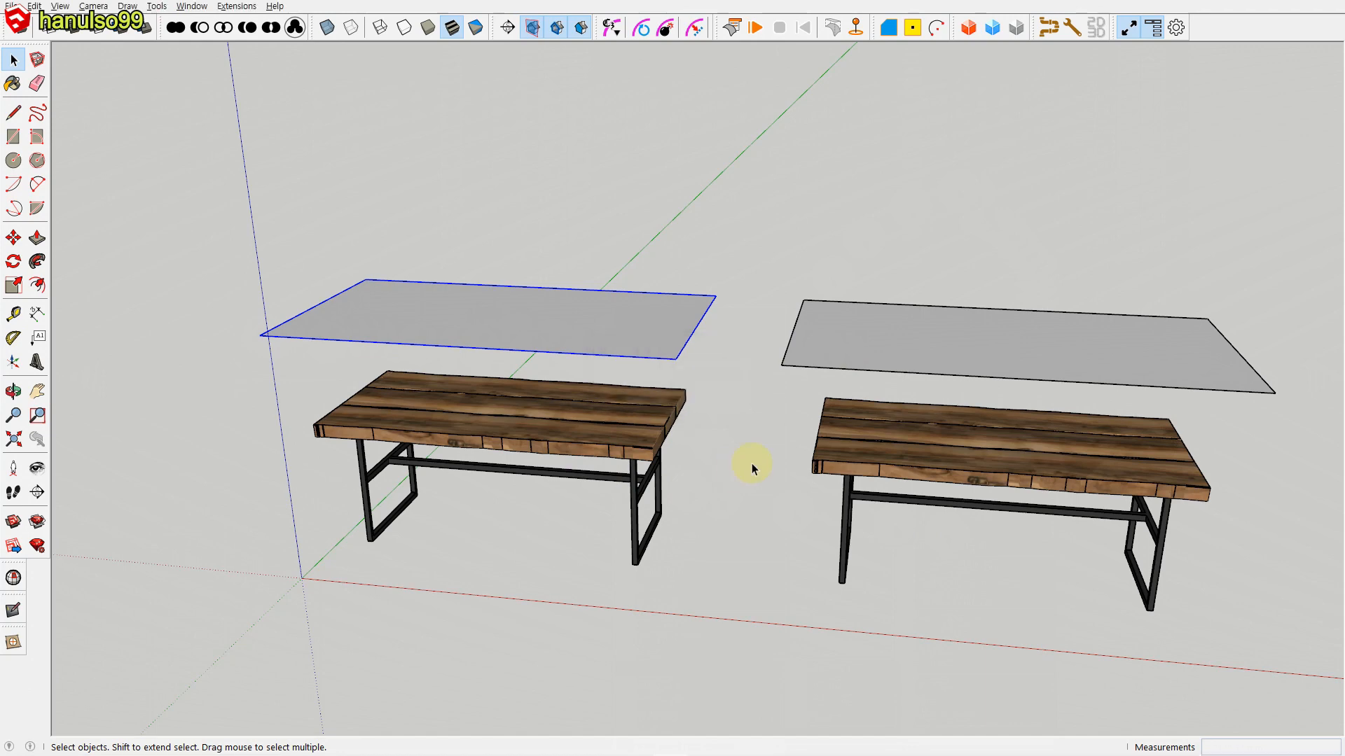
# Step: Apply a ClothWorks adaptive grid with padding 30 to the cloth above the right table and show hidden geometry
pyautogui.rightClick(822, 308)
pyautogui.moveTo(889, 666)
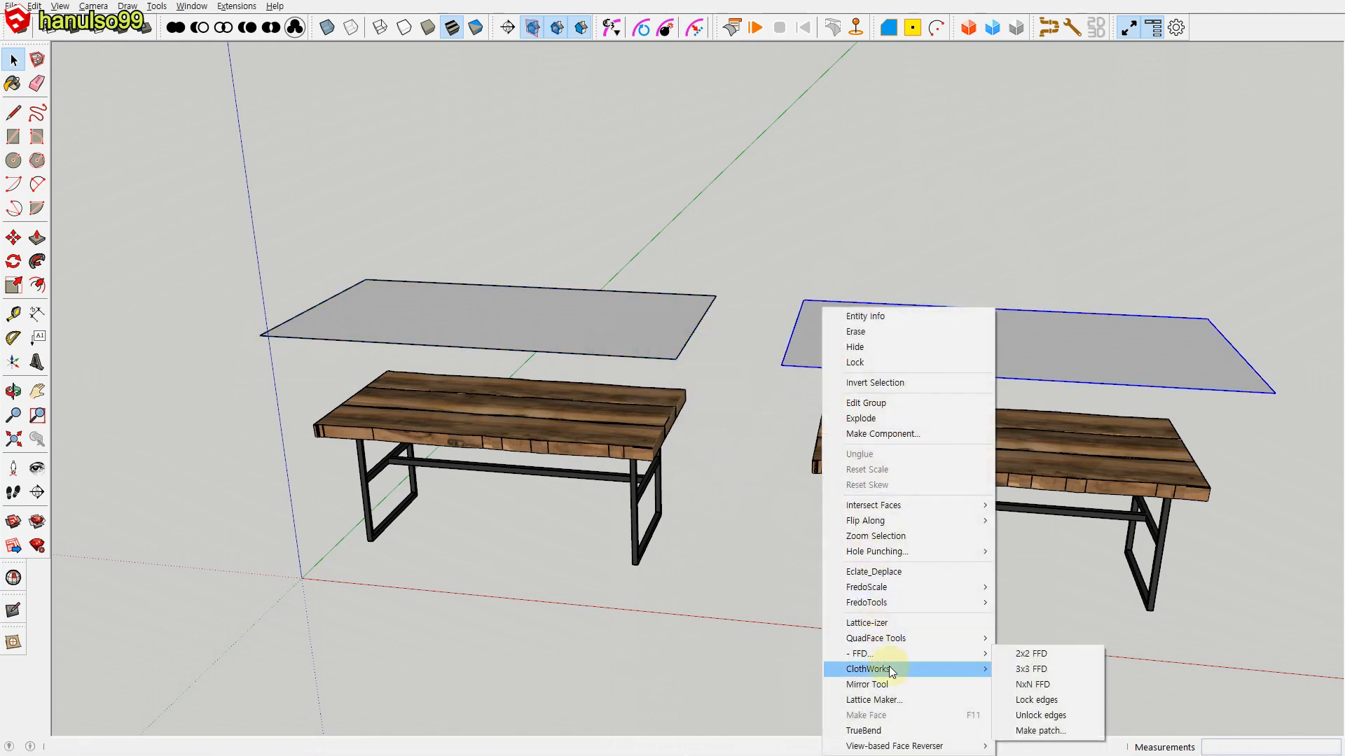
pyautogui.moveTo(1085, 735)
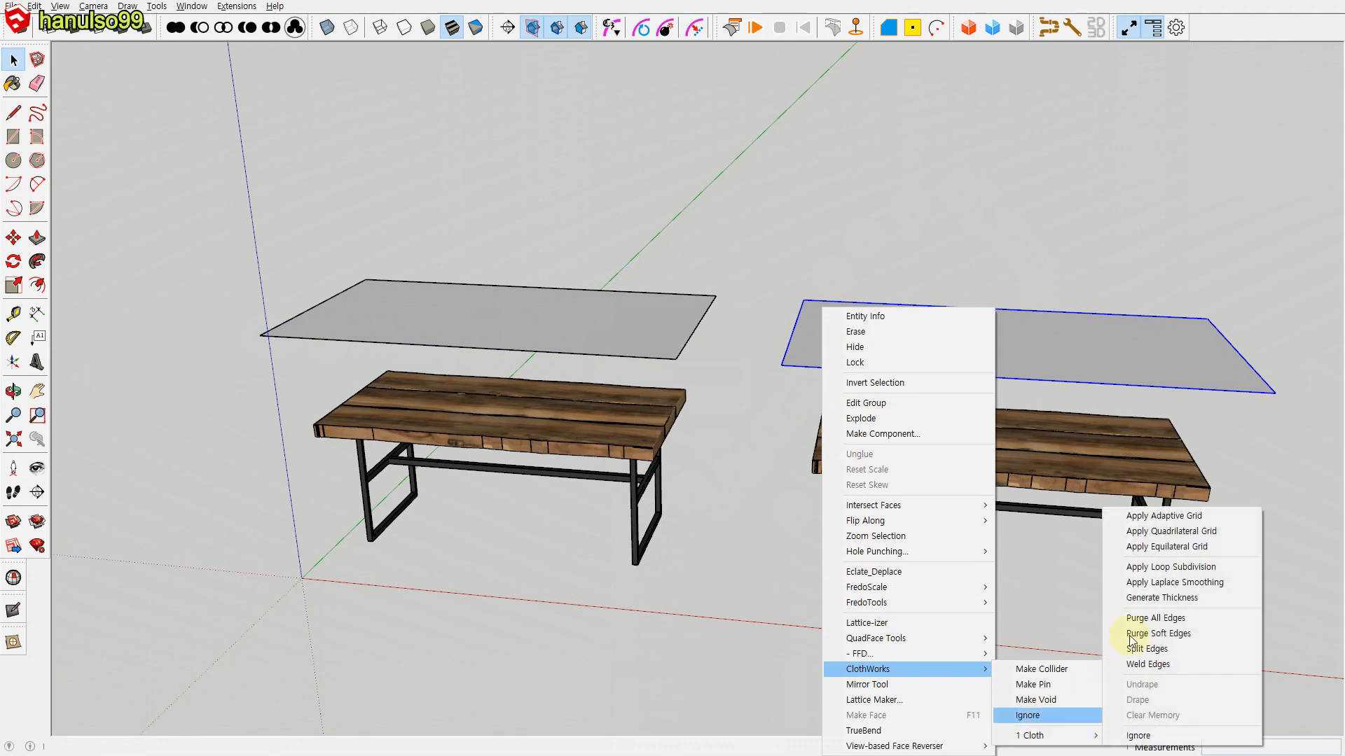
pyautogui.click(1168, 530)
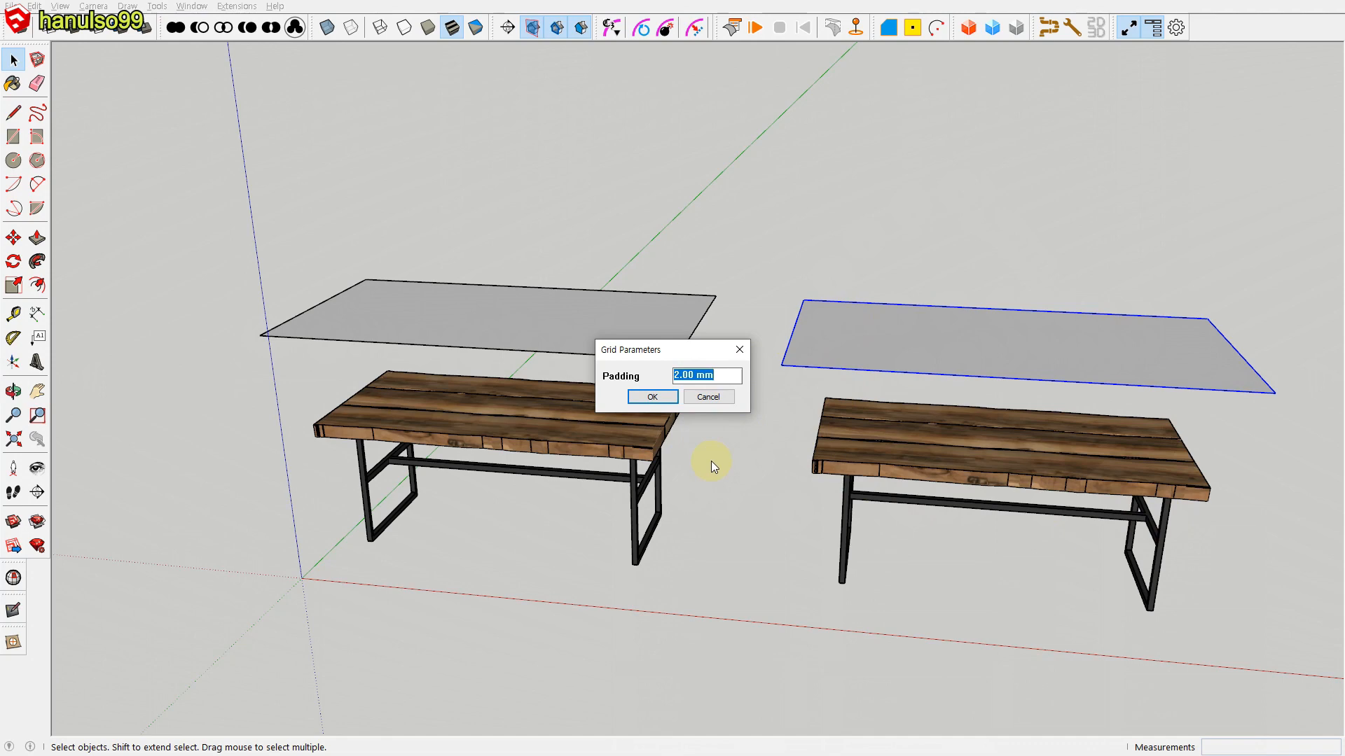
pyautogui.write('30')
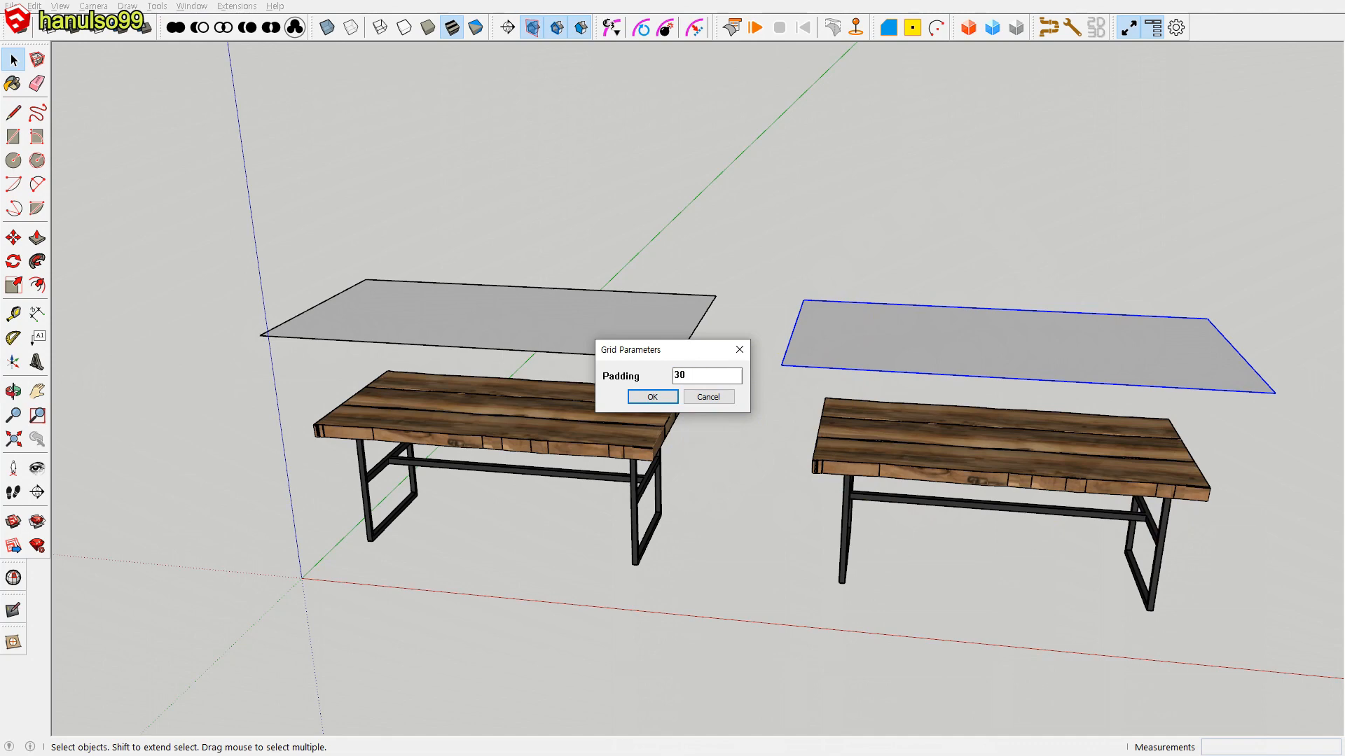
pyautogui.click(651, 397)
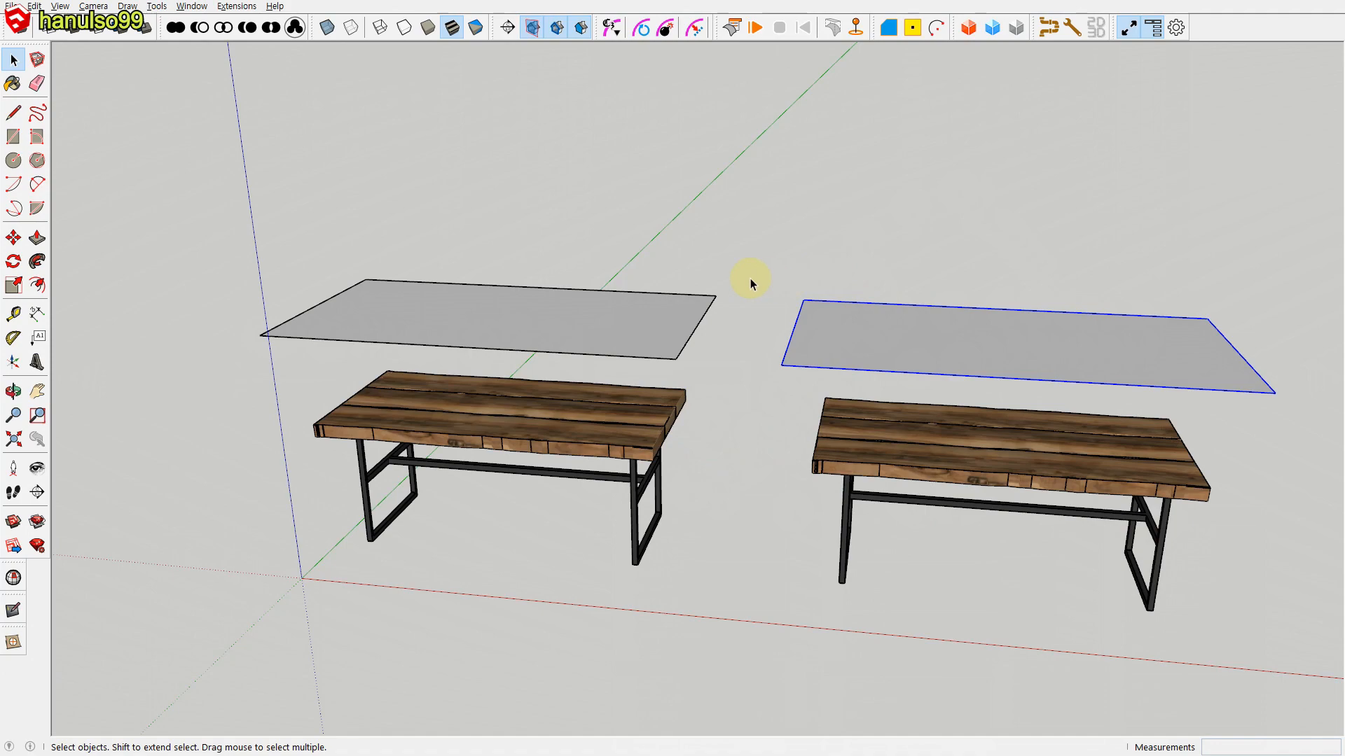
pyautogui.hotkey('alt', 'h')
pyautogui.moveTo(801, 385); pyautogui.dragTo(865, 546, button='middle')
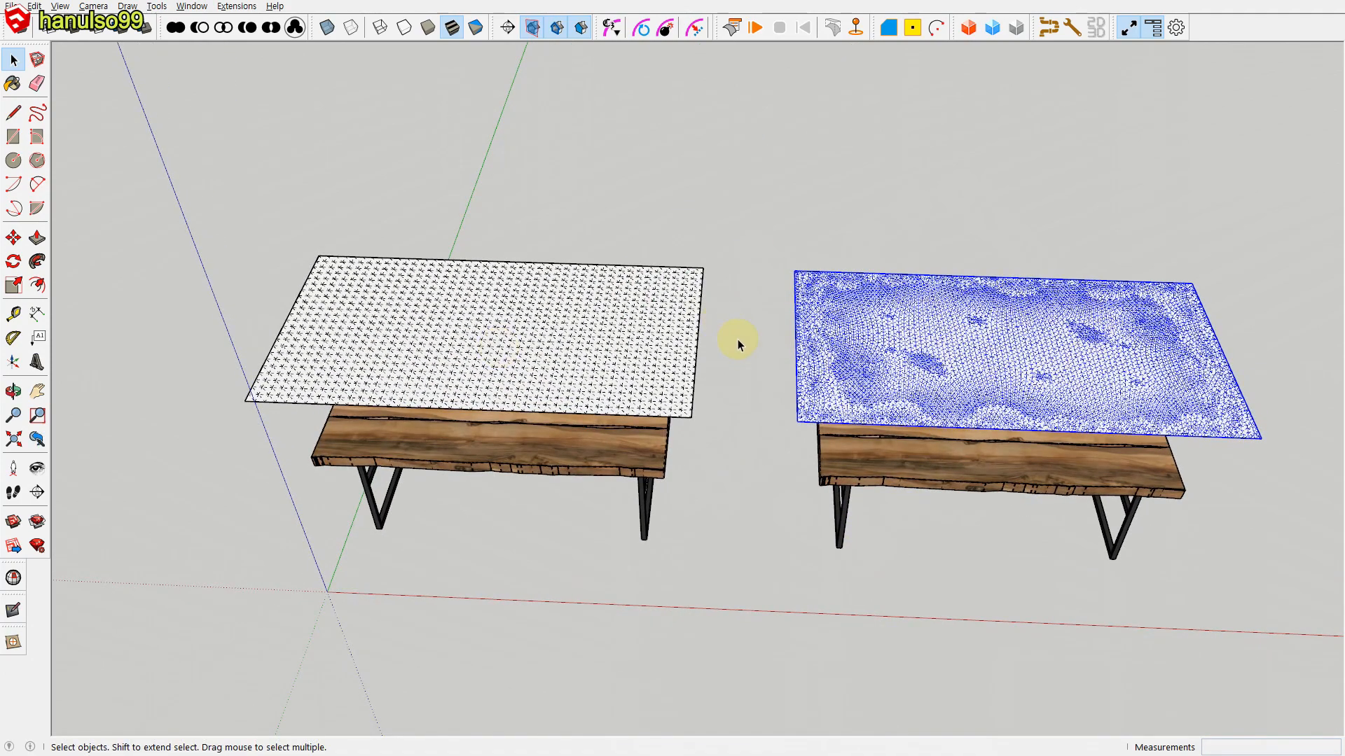
# Step: Run the ClothWorks simulation to drape the two gridded cloths over their tables, stop it and compare the draped results
pyautogui.click(737, 339)
pyautogui.moveTo(762, 280); pyautogui.dragTo(766, 105, button='middle')
pyautogui.click(755, 30)
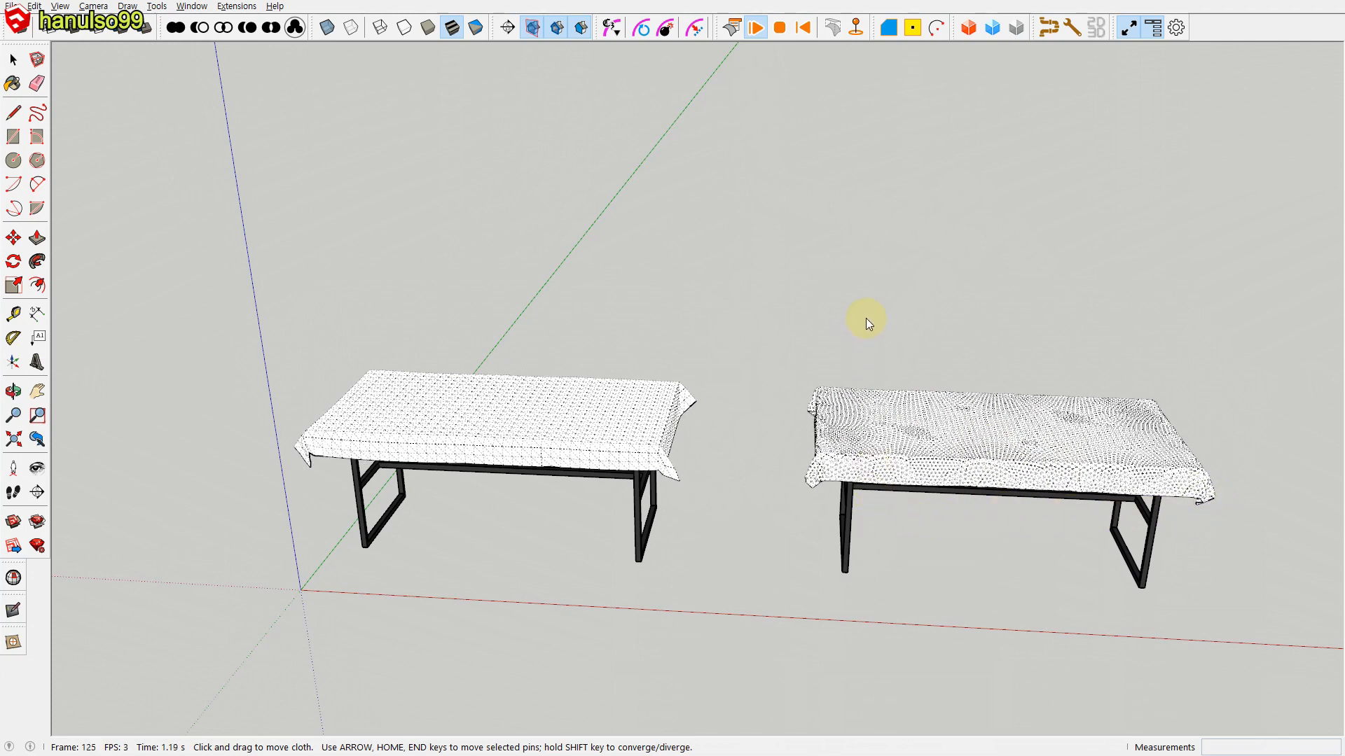
pyautogui.click(780, 30)
pyautogui.scroll(3, 557, 473)
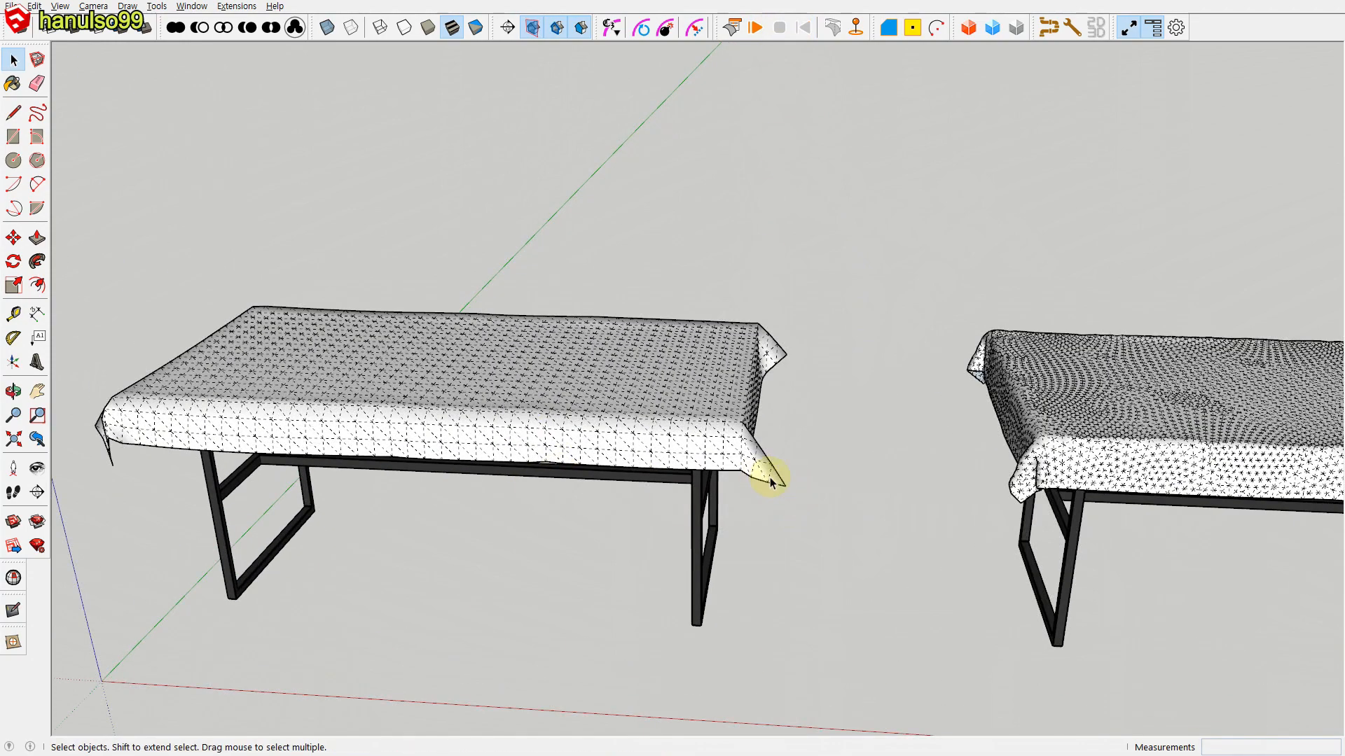
pyautogui.scroll(-5, 770, 481)
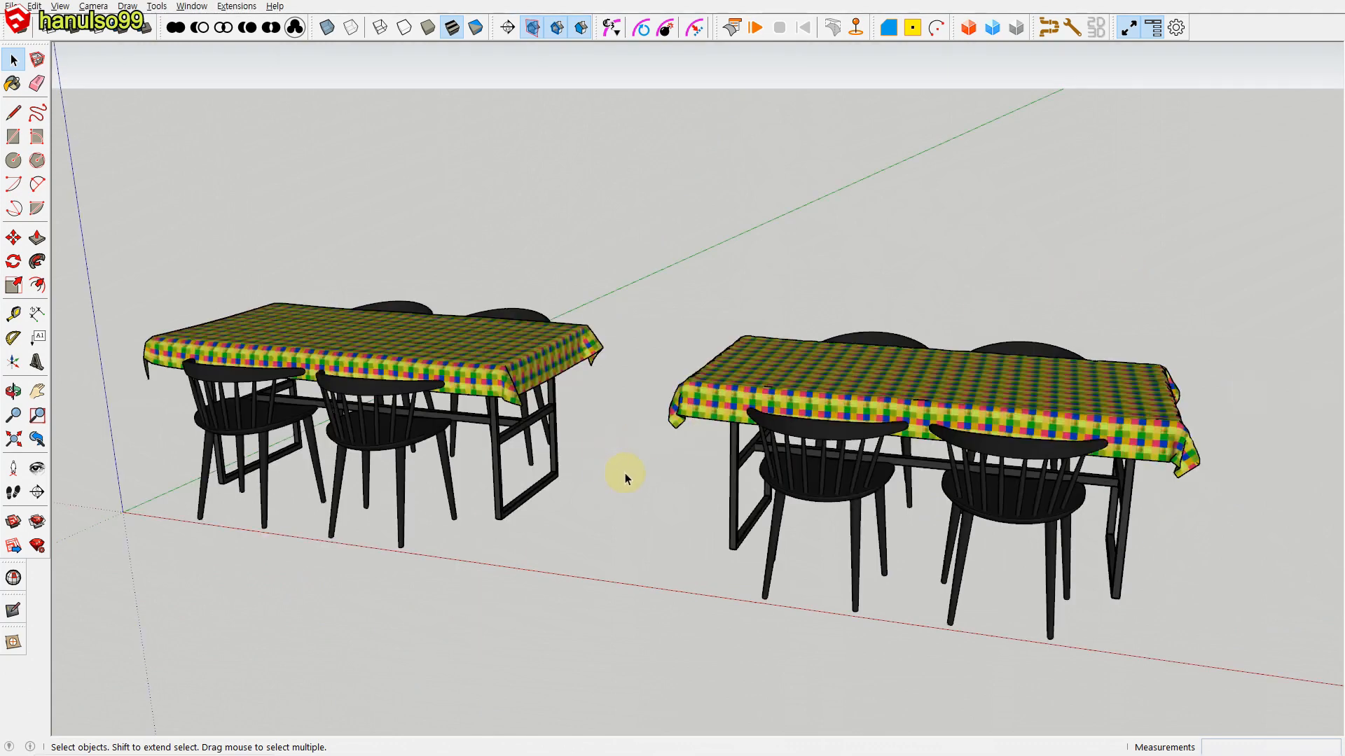
pyautogui.moveTo(939, 600); pyautogui.dragTo(504, 539, button='middle')
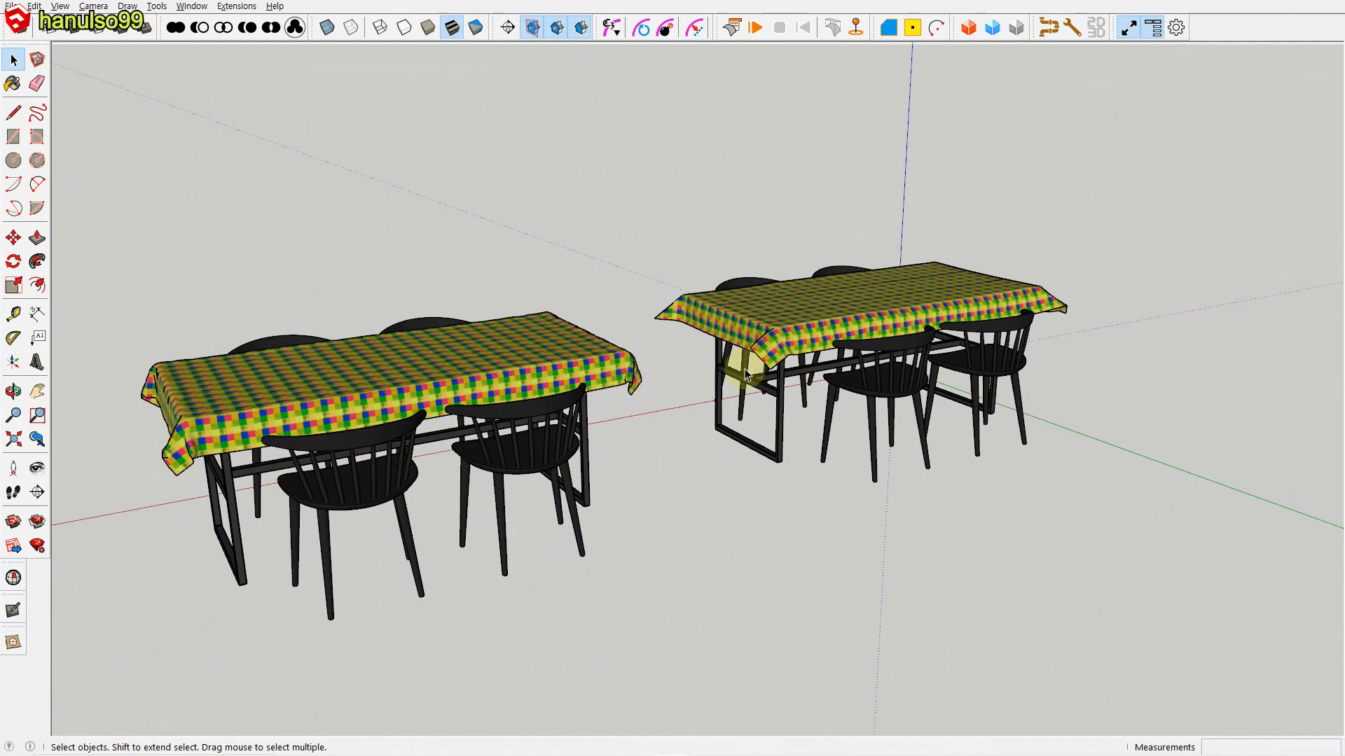
pyautogui.moveTo(513, 597); pyautogui.dragTo(757, 632, button='middle')
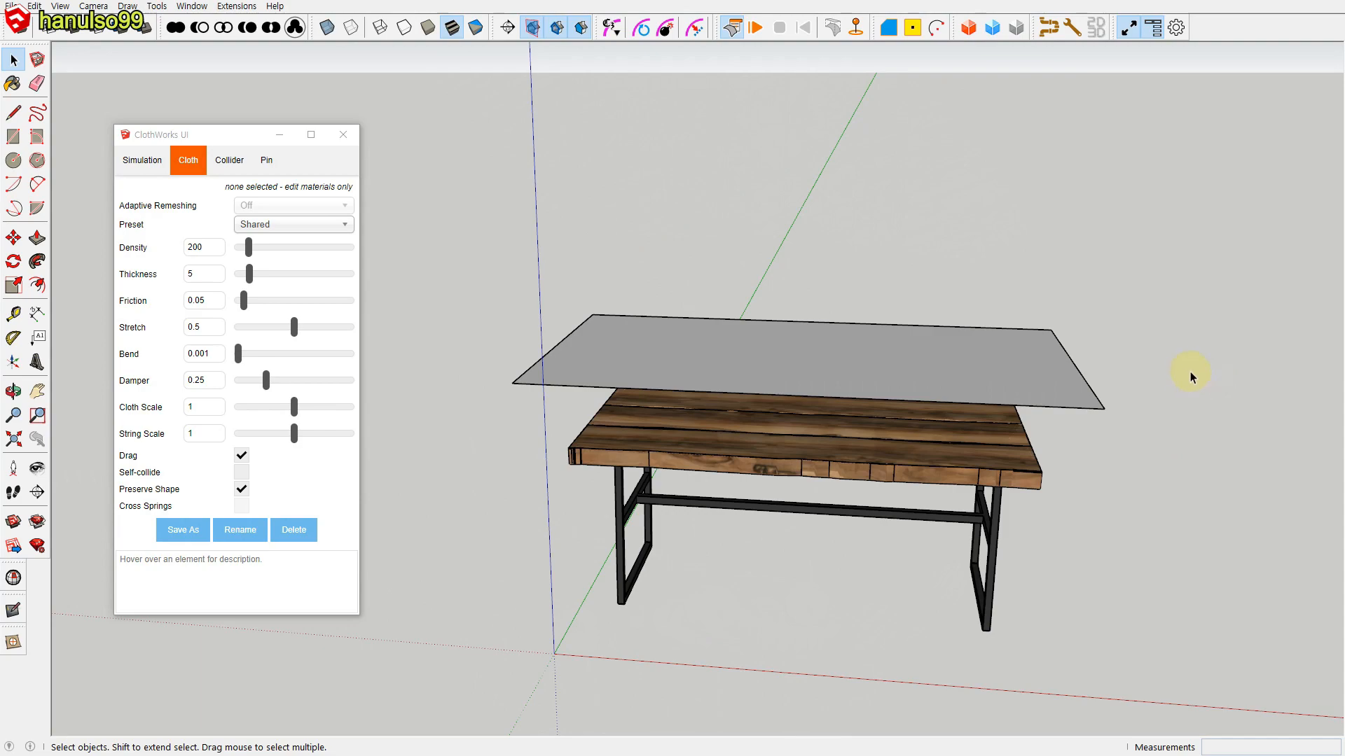
# Step: Run the ClothWorks simulation to drape the cloth over the single table and stop it once it has settled
pyautogui.scroll(3, 886, 383)
pyautogui.moveTo(831, 366); pyautogui.dragTo(861, 456, button='middle')
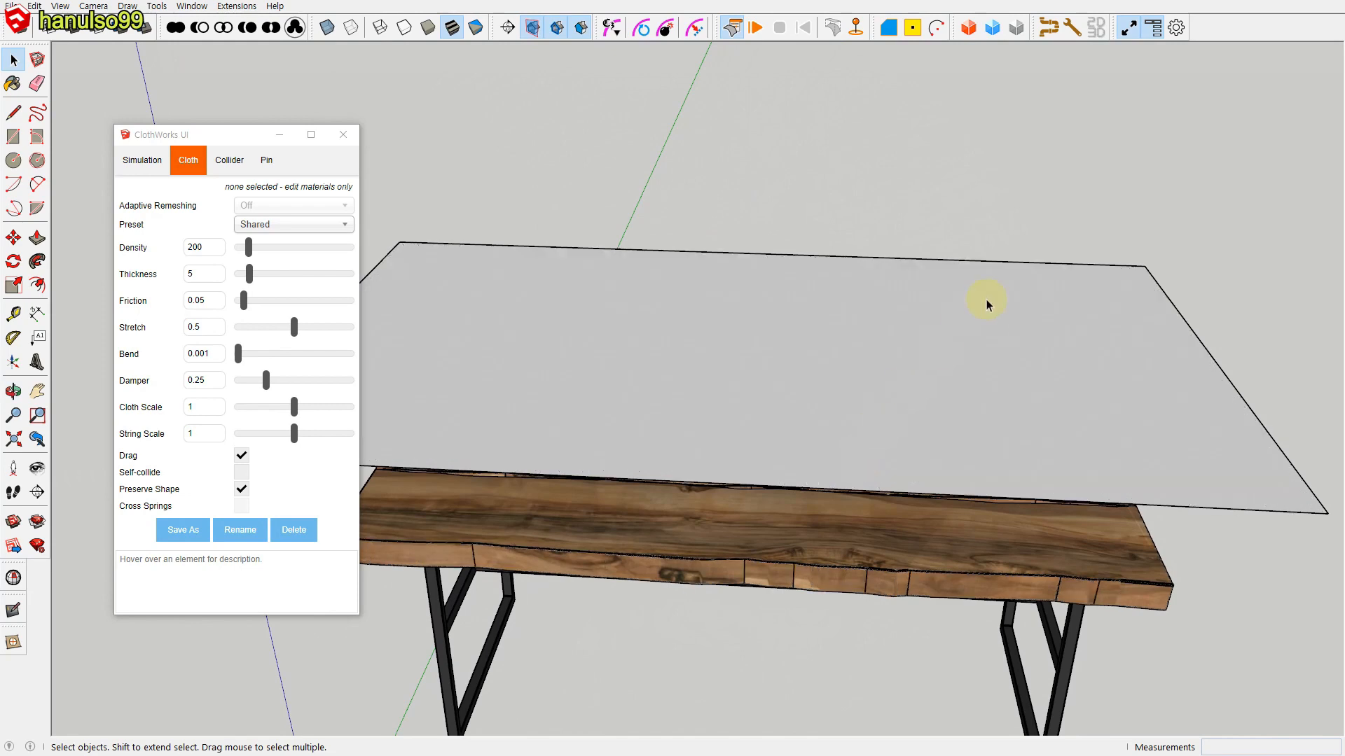
pyautogui.scroll(-4, 988, 300)
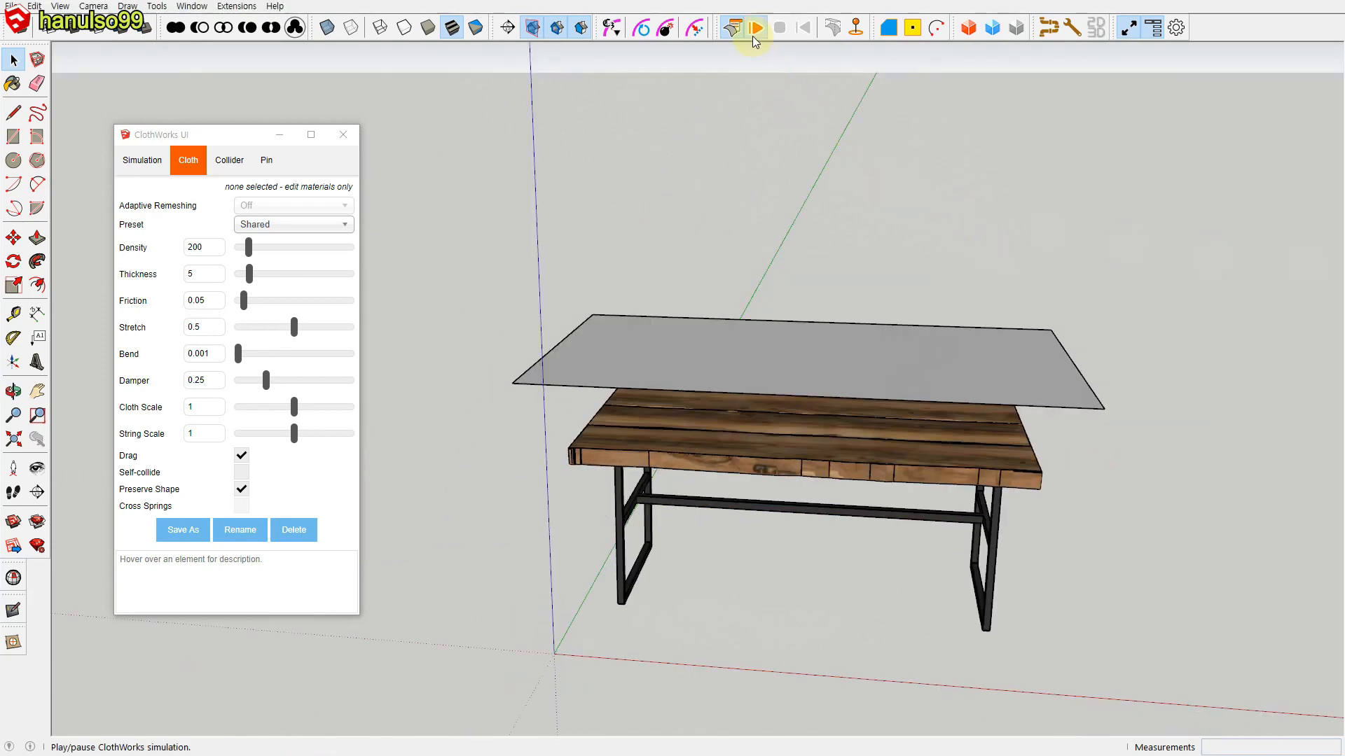
pyautogui.click(755, 27)
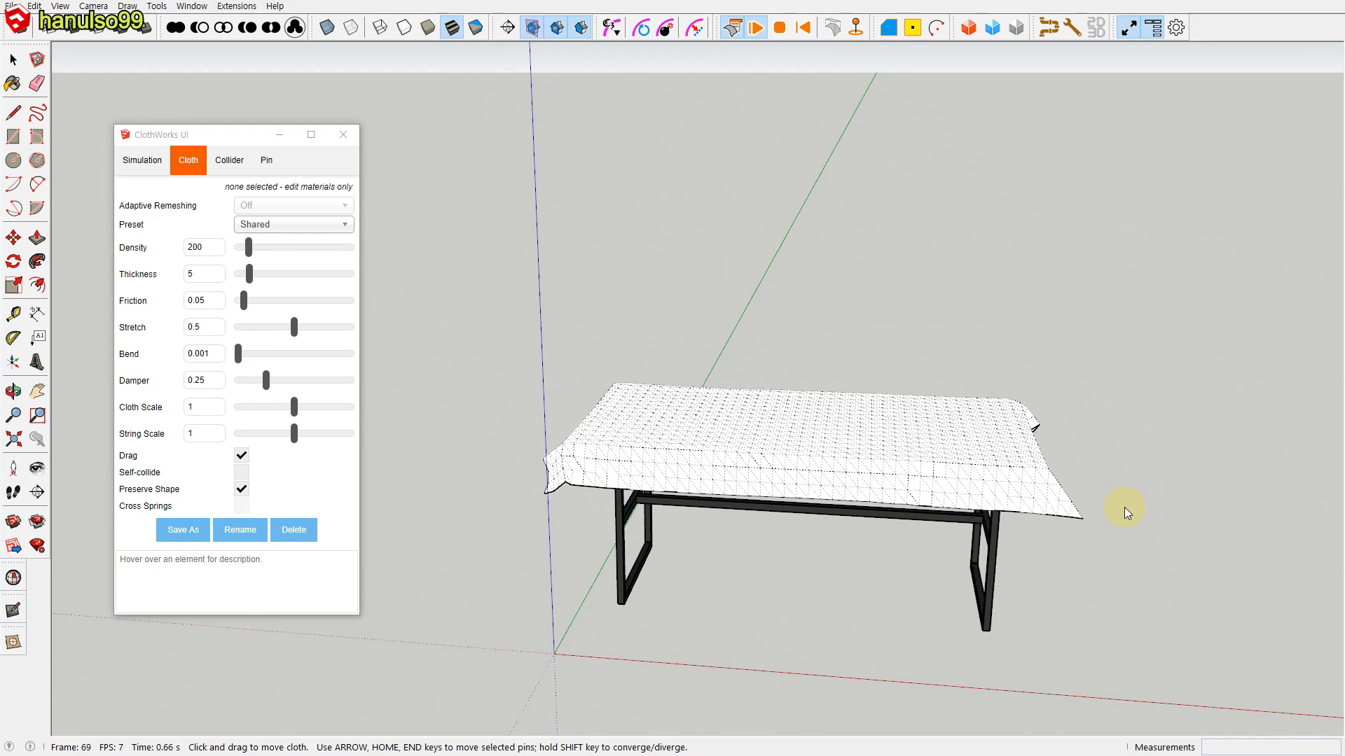
pyautogui.click(781, 30)
# Step: Inspect the angular folds at the draped cloth's corners and apply ClothWorks Loop Subdivision to the cloth
pyautogui.scroll(1, 795, 528)
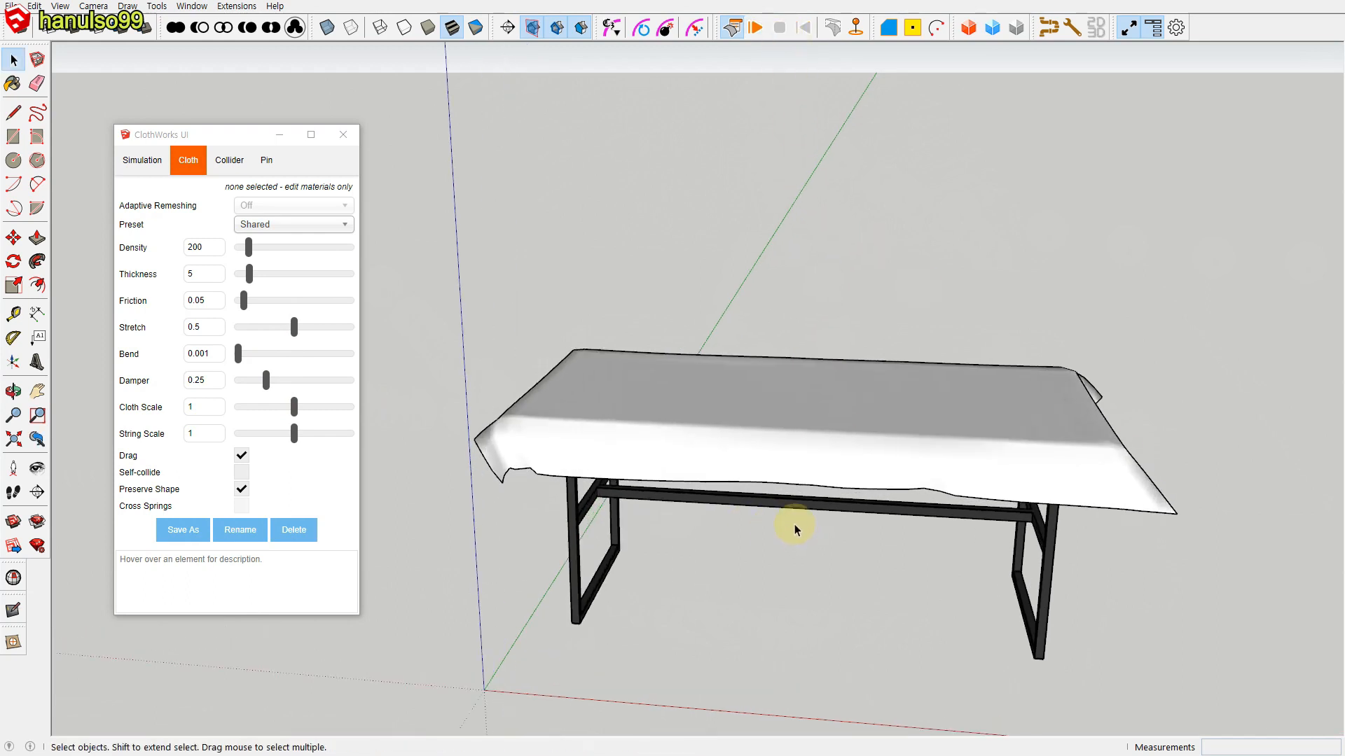
pyautogui.moveTo(1057, 540); pyautogui.dragTo(435, 435, button='middle')
pyautogui.scroll(3, 435, 435)
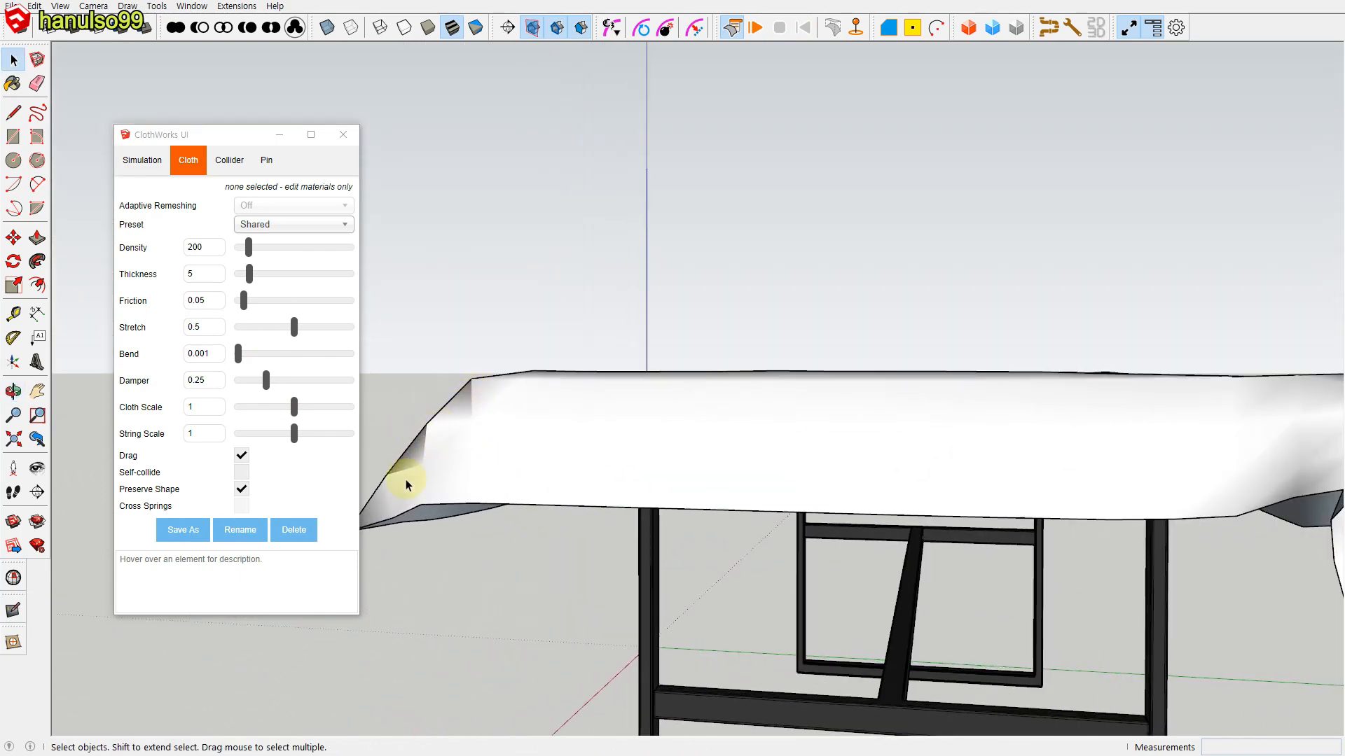
pyautogui.scroll(-1, 766, 486)
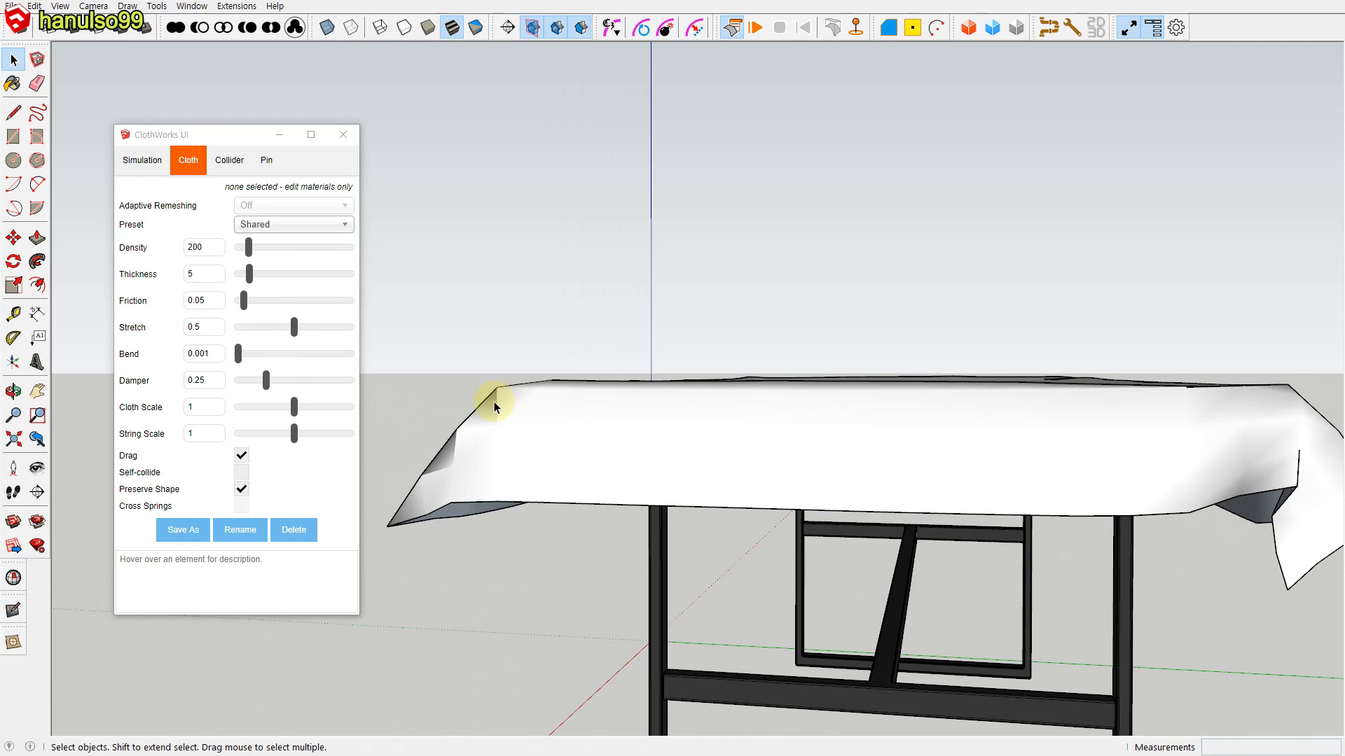
pyautogui.click(619, 461)
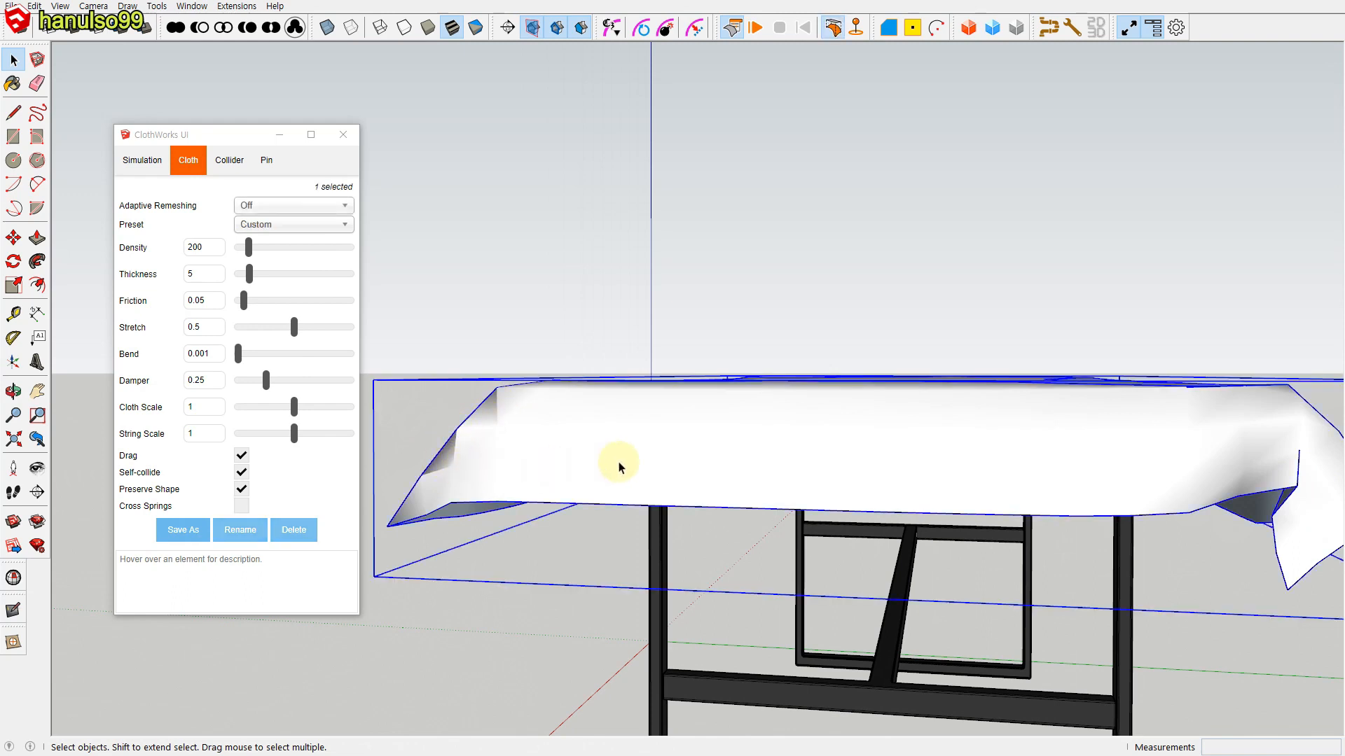
pyautogui.rightClick(619, 461)
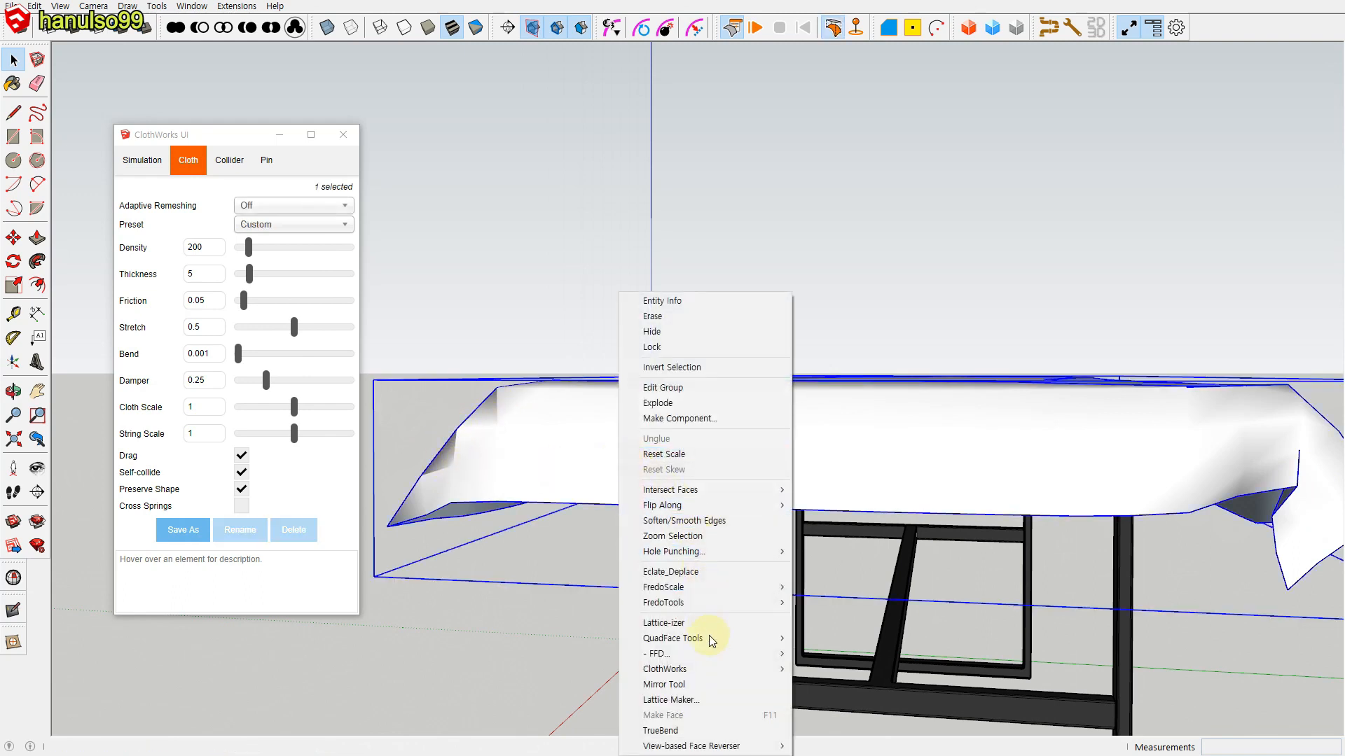
pyautogui.moveTo(701, 671)
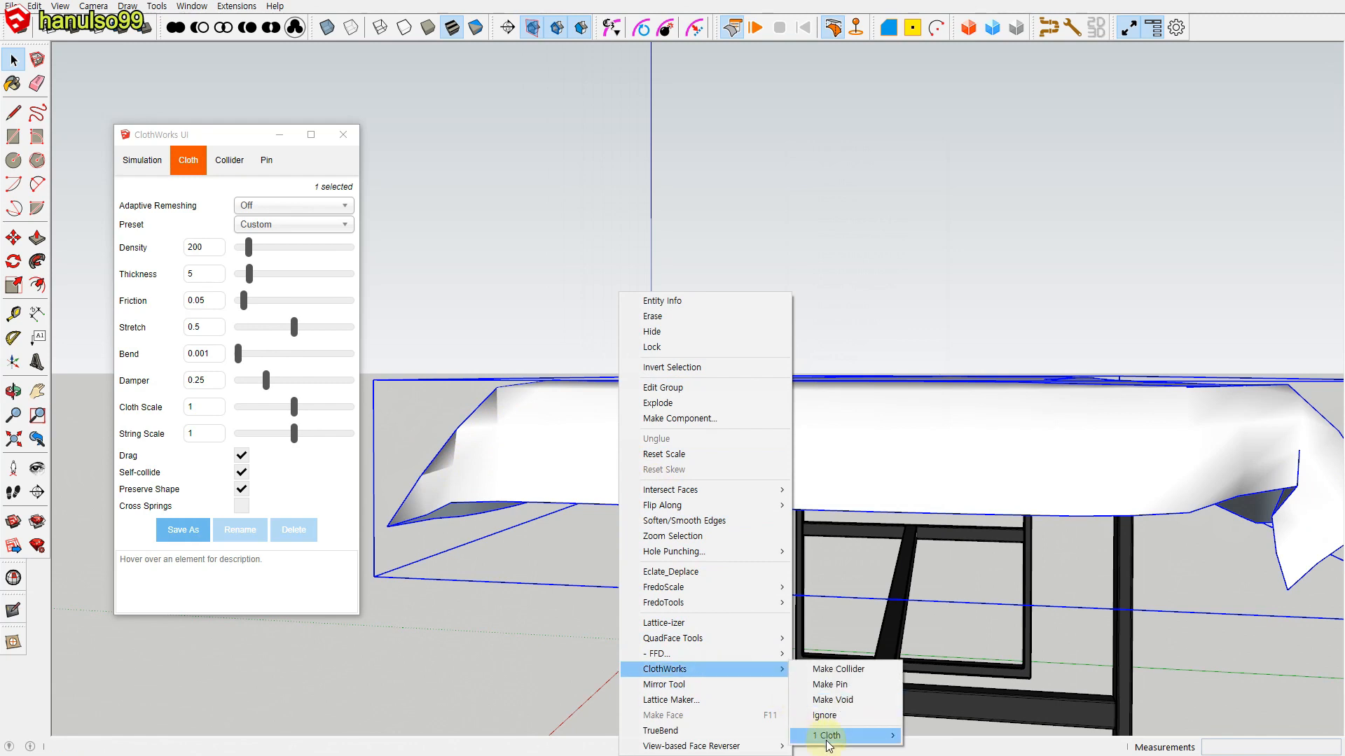
pyautogui.moveTo(826, 739)
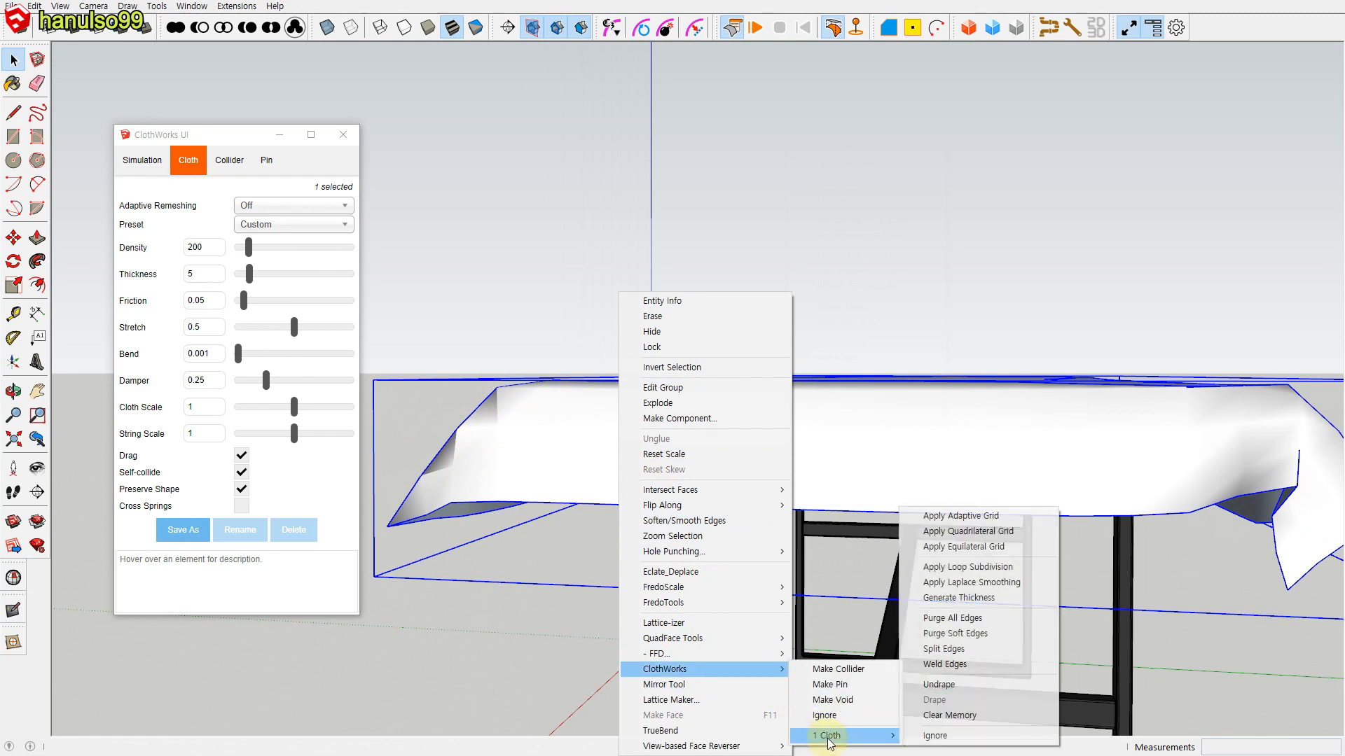
pyautogui.click(984, 567)
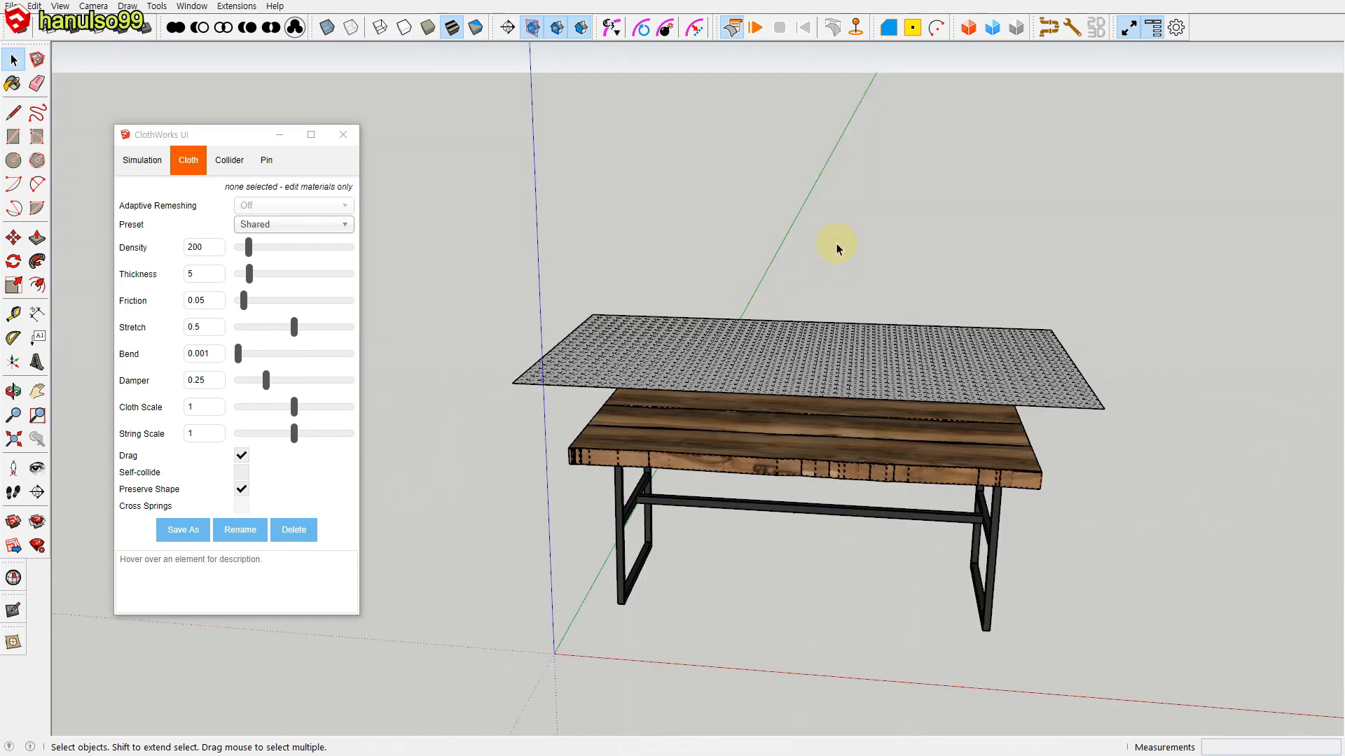
# Step: Apply ClothWorks Loop Subdivision to the flat cloth above the table and examine its denser mesh with hidden geometry shown
pyautogui.scroll(5, 792, 345)
pyautogui.scroll(-5, 748, 437)
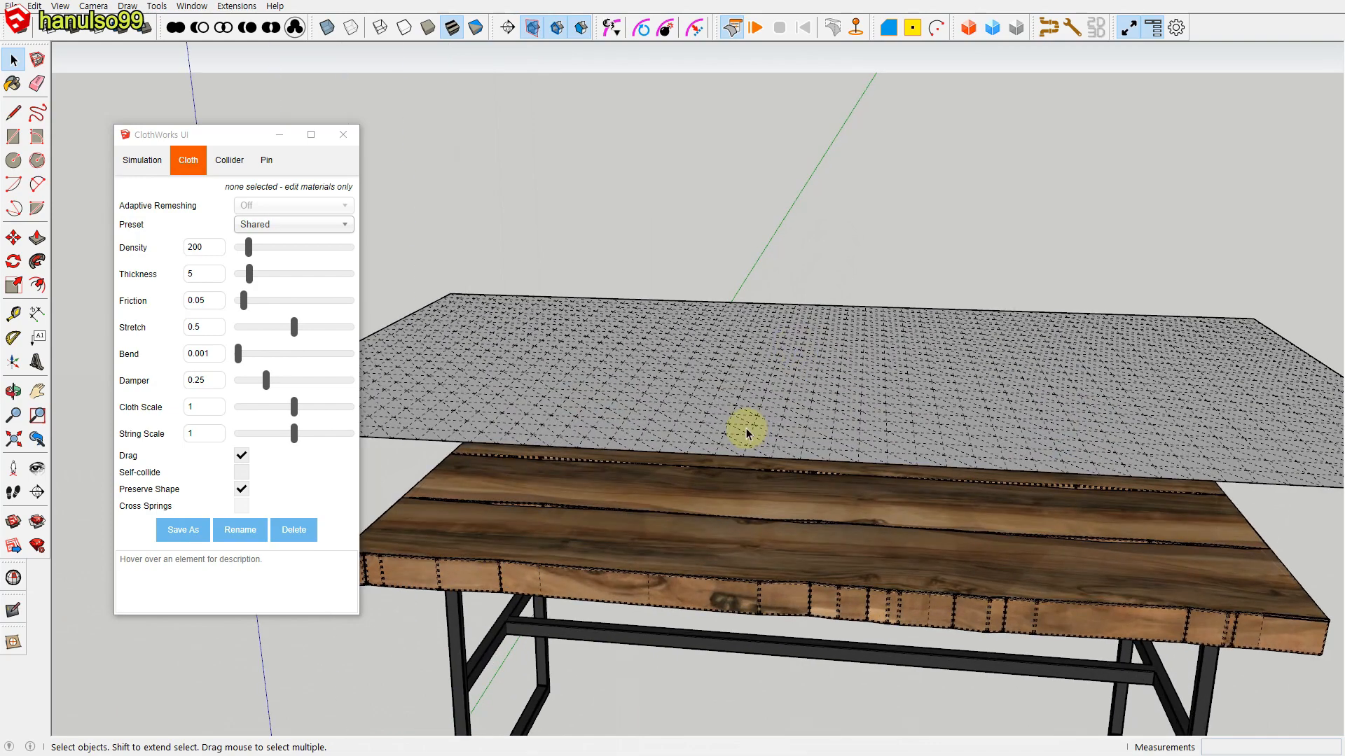
pyautogui.scroll(-3, 837, 280)
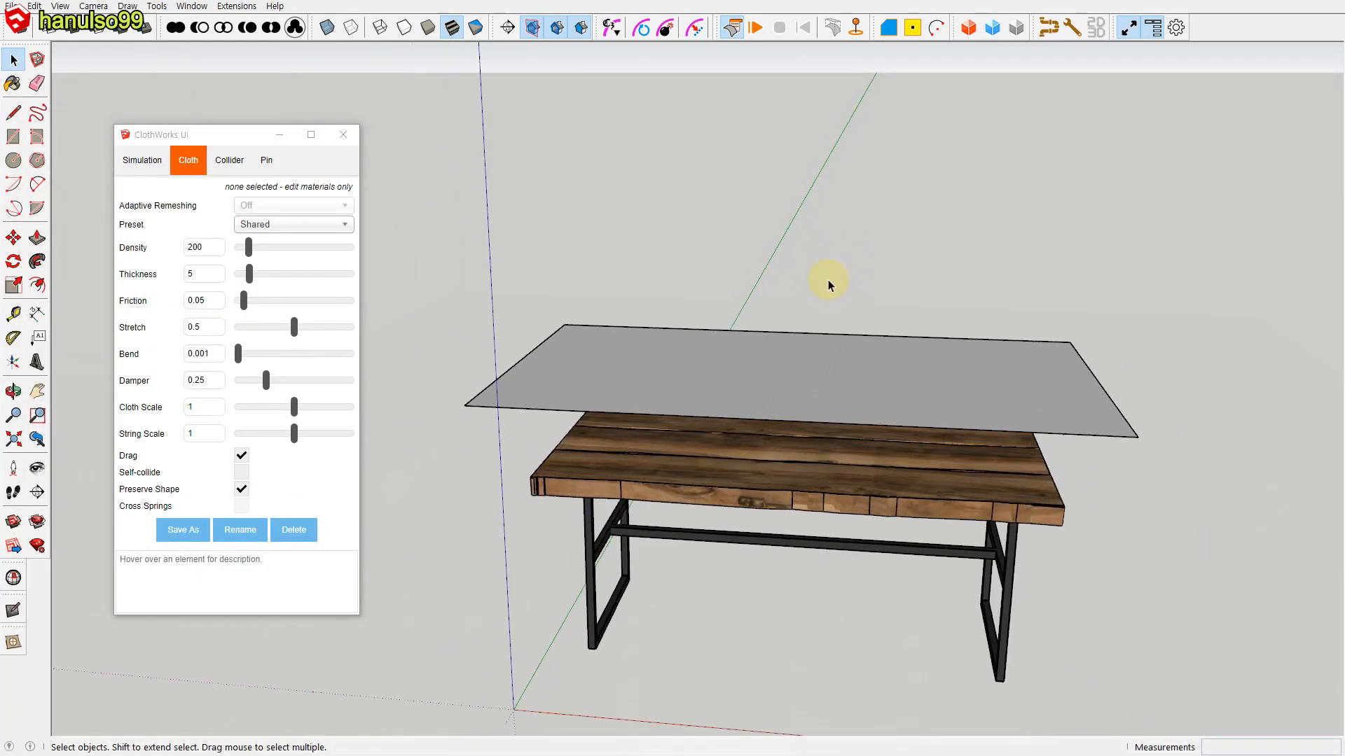
pyautogui.click(791, 340)
pyautogui.rightClick(793, 354)
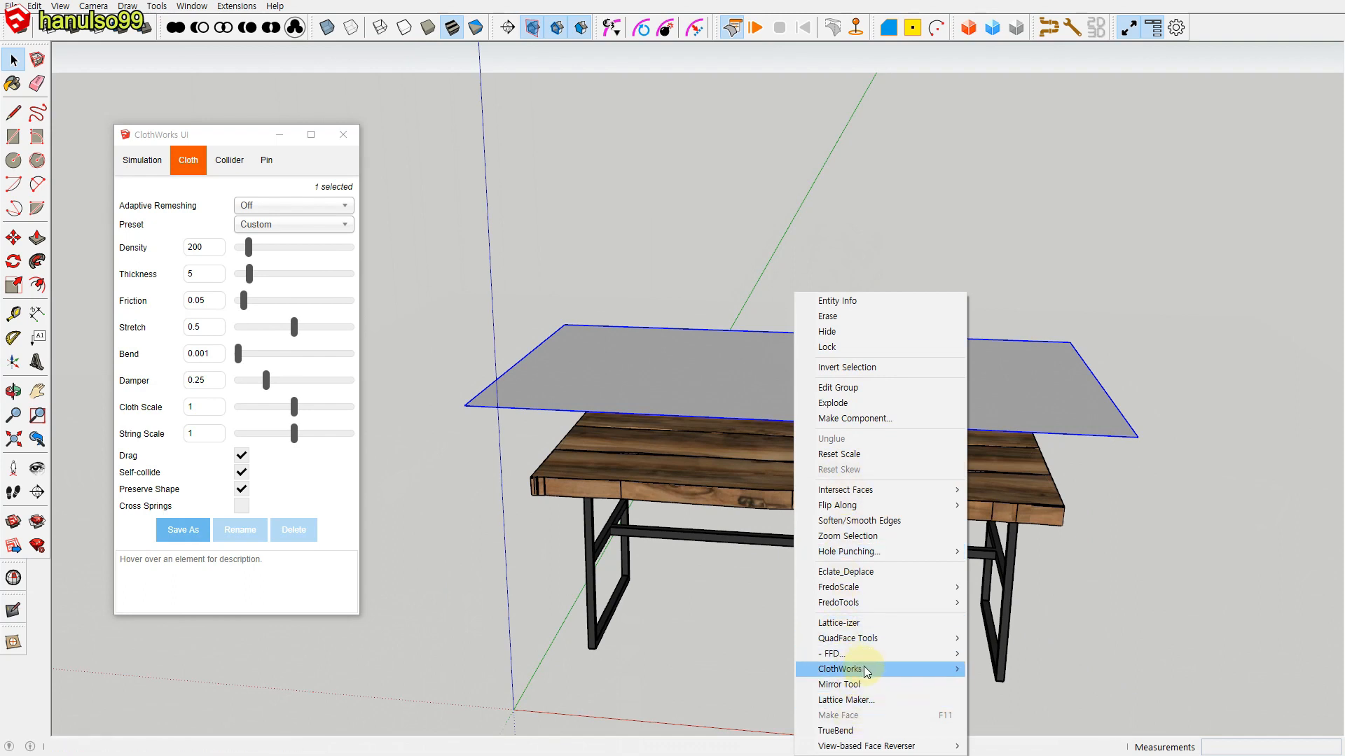
pyautogui.moveTo(858, 674)
pyautogui.moveTo(1024, 737)
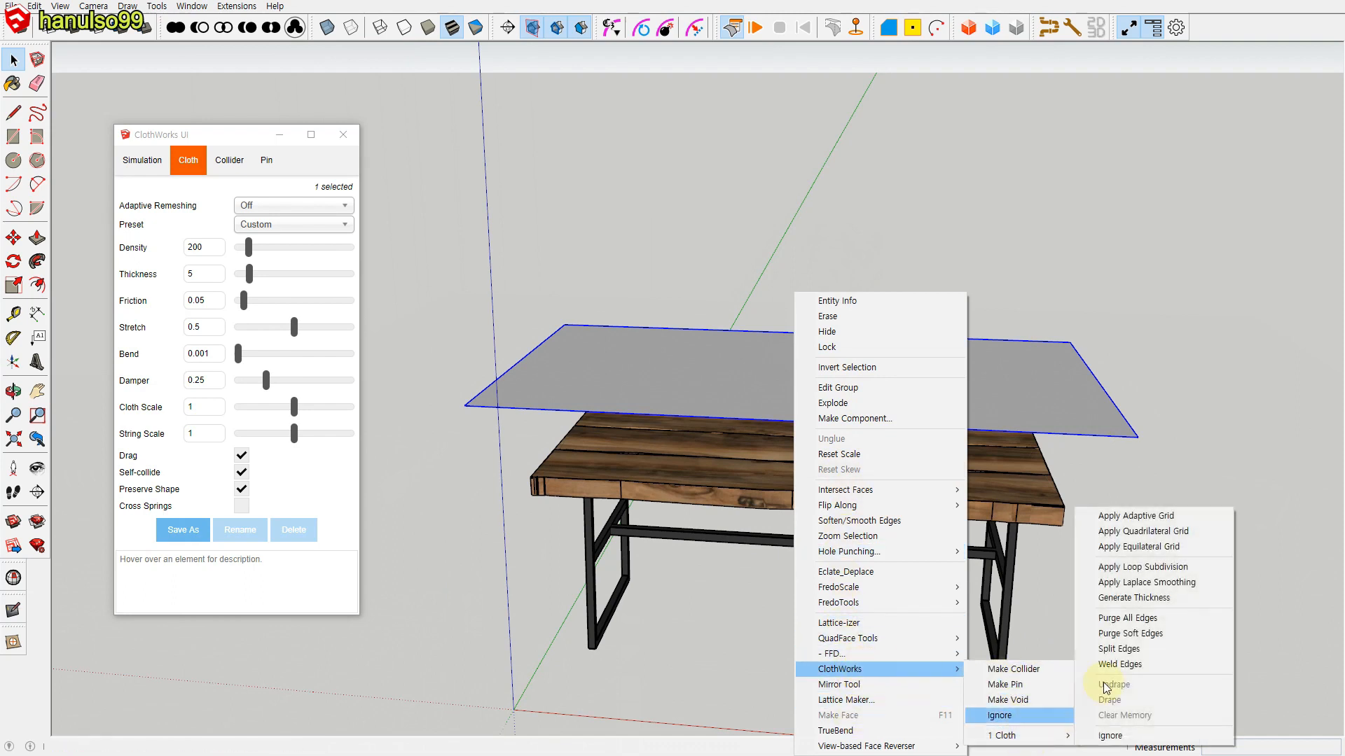
pyautogui.click(1155, 574)
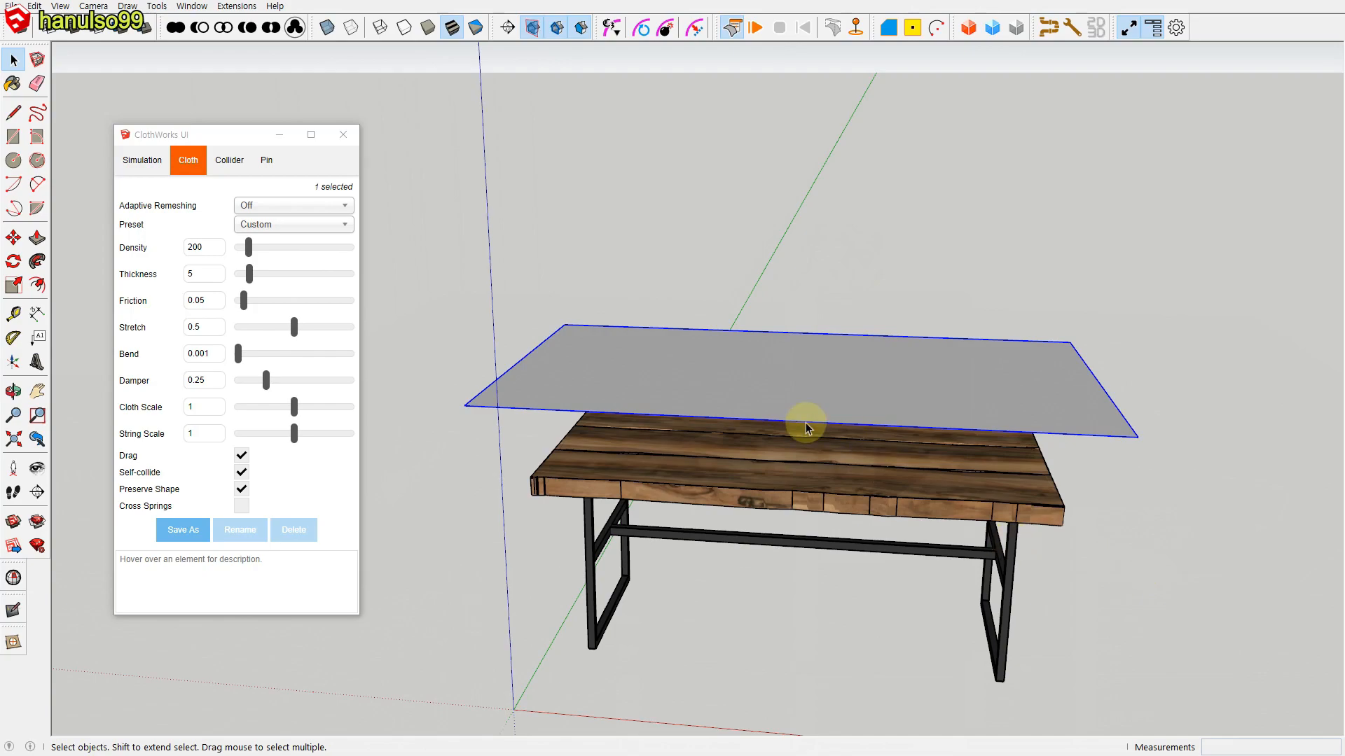
pyautogui.scroll(4, 994, 416)
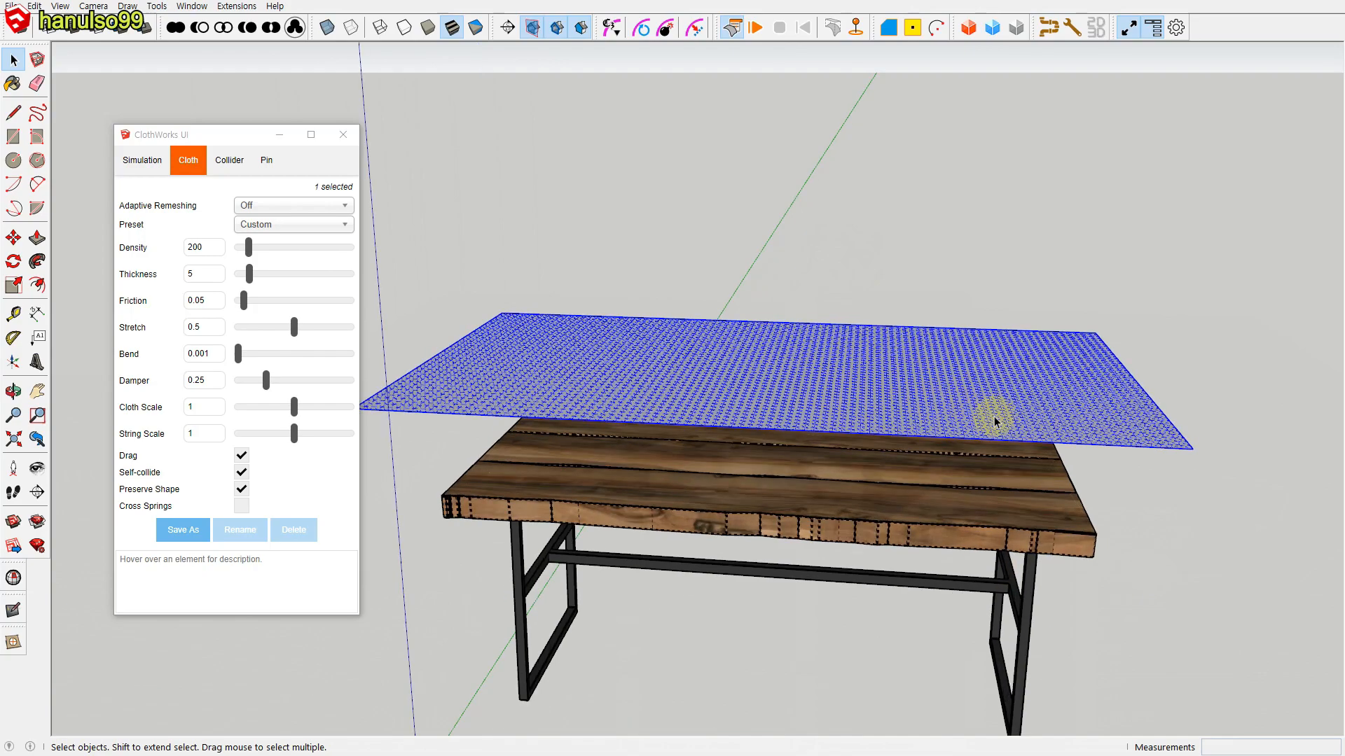
pyautogui.scroll(3, 1177, 440)
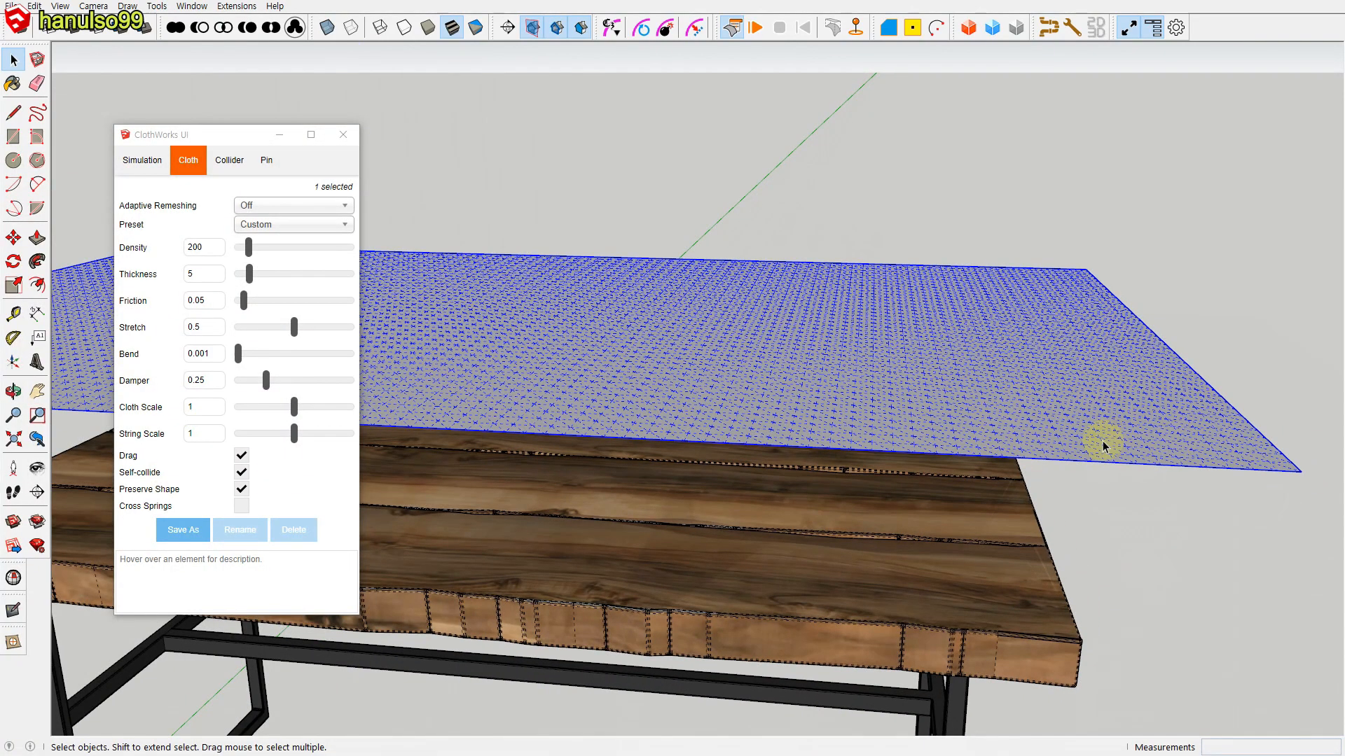
pyautogui.scroll(-5, 1104, 445)
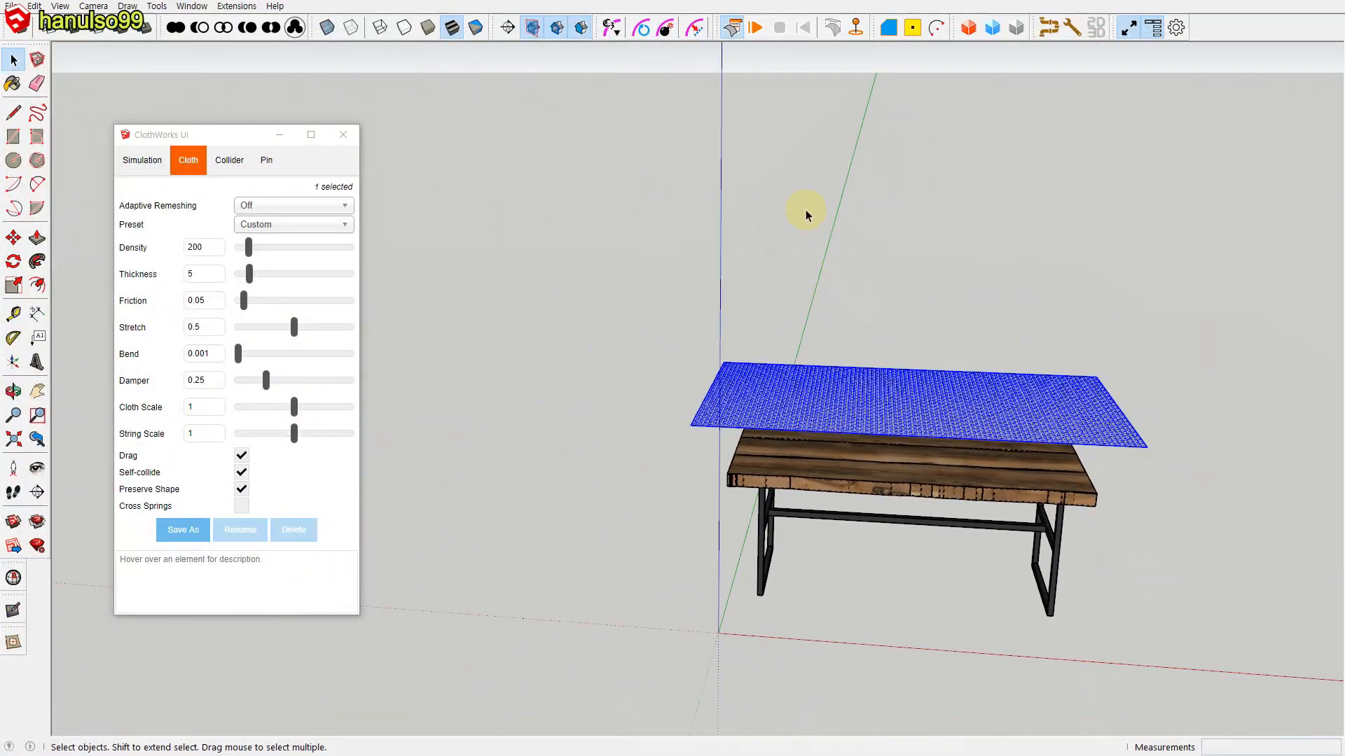
# Step: Turn off hidden geometry, then simulate the subdivided cloth until it drapes over the table and stop the simulation
pyautogui.hotkey('alt', 'h')
pyautogui.click(960, 317)
pyautogui.moveTo(960, 305); pyautogui.dragTo(789, 114, button='middle')
pyautogui.click(755, 28)
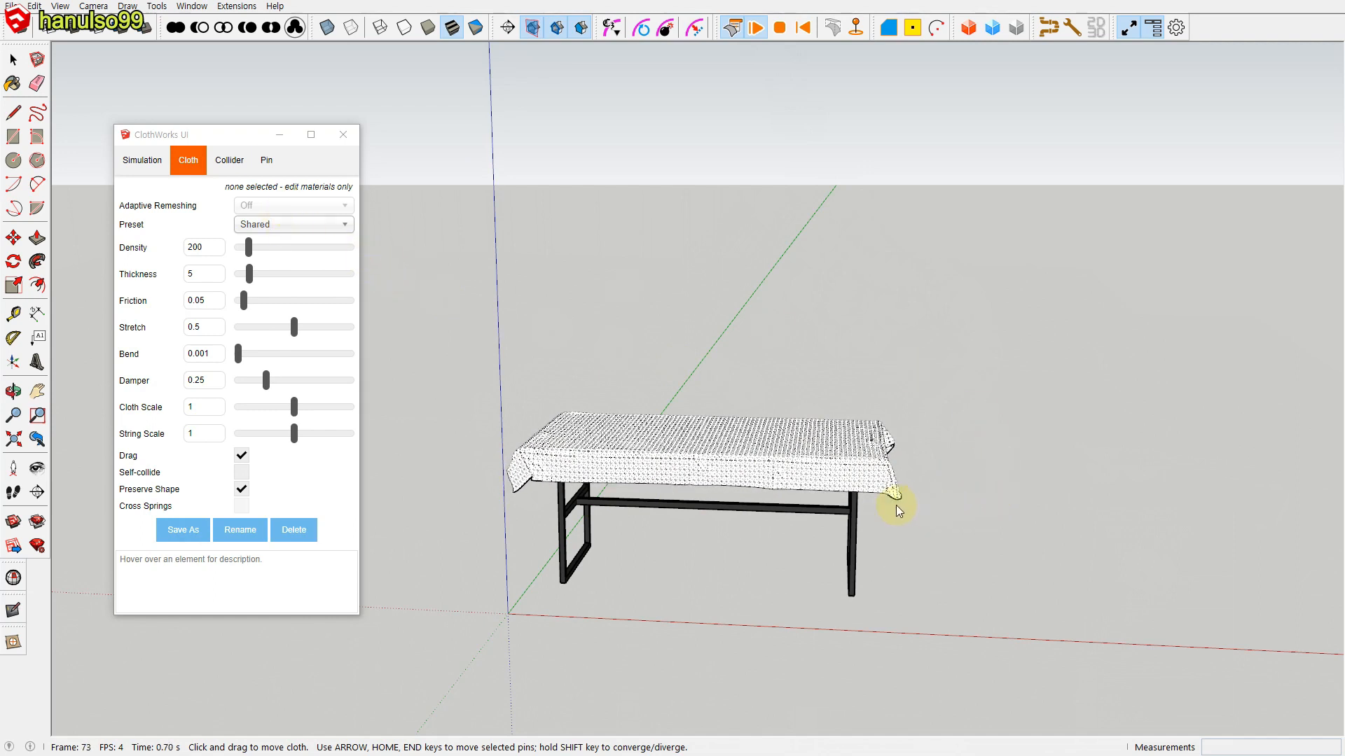
pyautogui.click(779, 28)
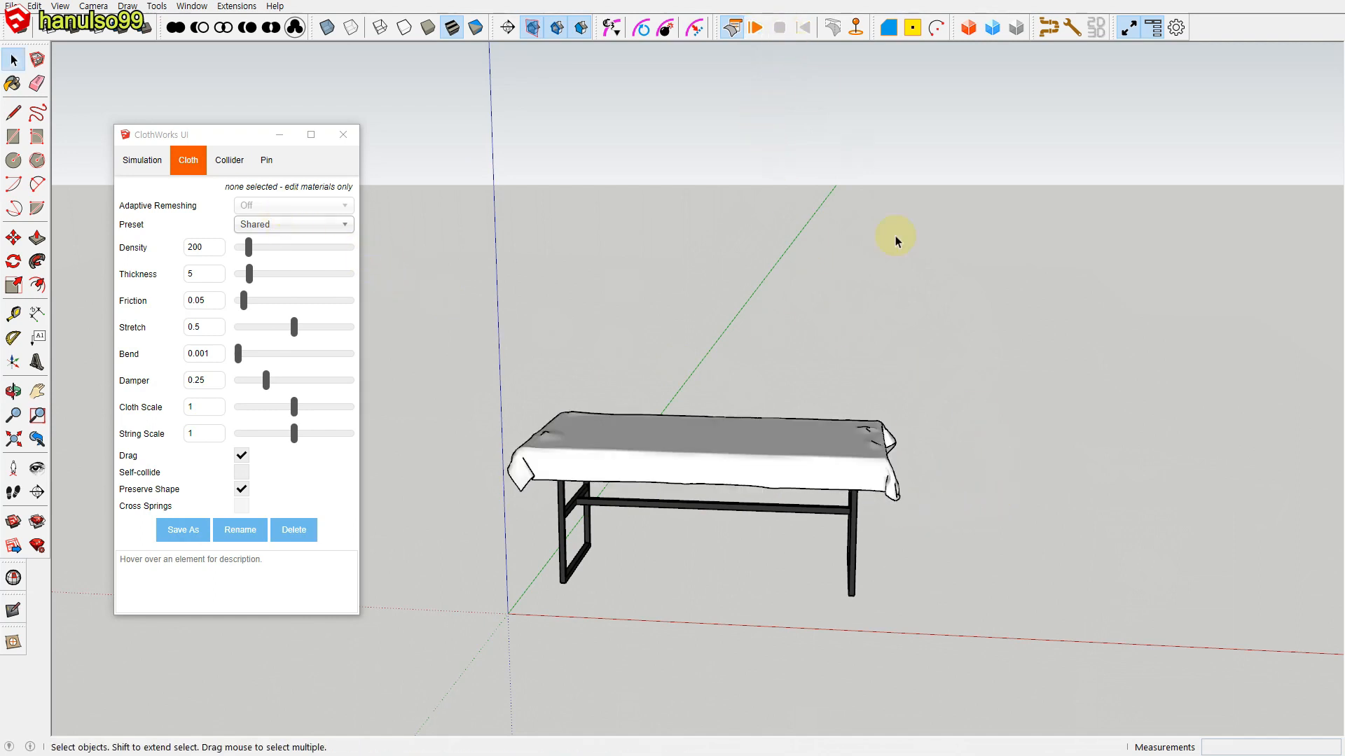
# Step: Smooth the draped cloth's corner folds with a further ClothWorks Loop Subdivision, clear the selection and review the result
pyautogui.scroll(4, 942, 482)
pyautogui.moveTo(876, 501)
pyautogui.mouseDown(button='middle')
pyautogui.moveTo(687, 471)
pyautogui.moveTo(763, 502)
pyautogui.moveTo(483, 492)
pyautogui.mouseUp(button='middle')
pyautogui.scroll(6, 490, 490)
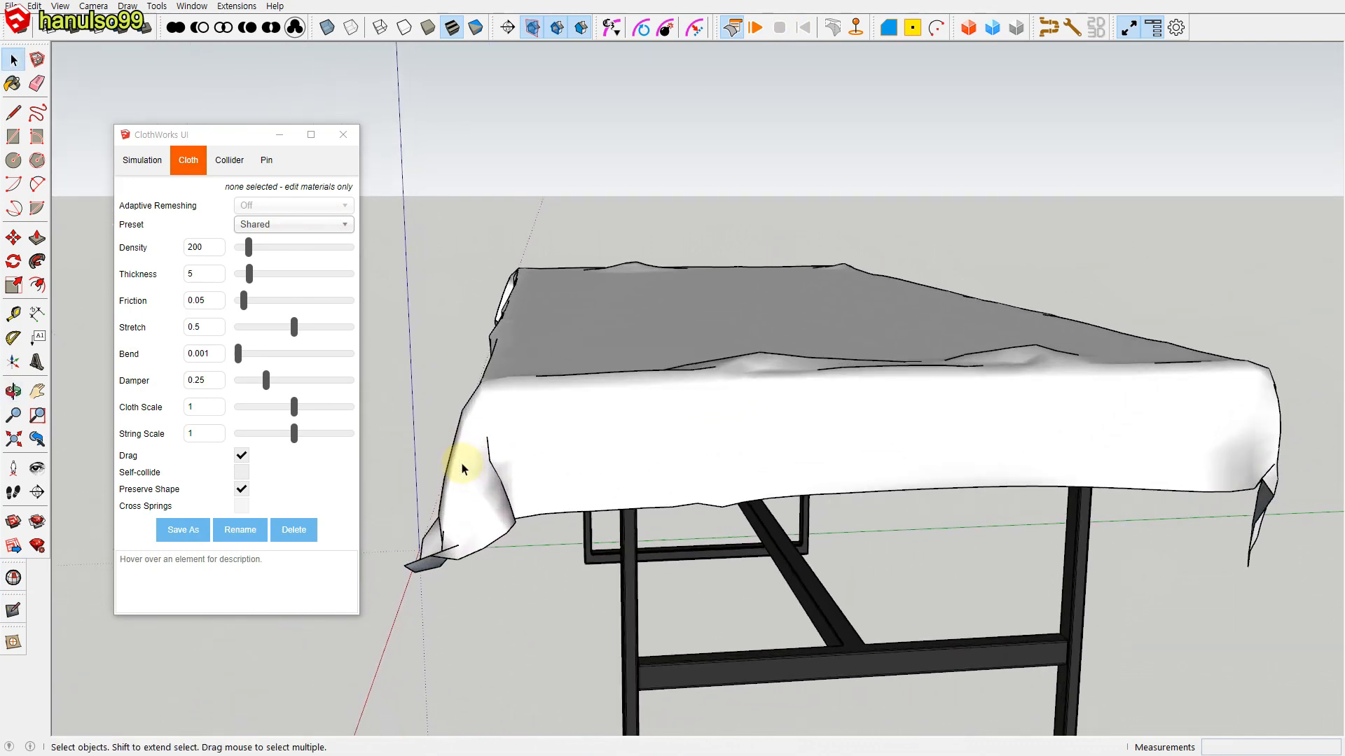
pyautogui.moveTo(496, 489)
pyautogui.mouseDown(button='middle')
pyautogui.moveTo(426, 478)
pyautogui.moveTo(551, 493)
pyautogui.mouseUp(button='middle')
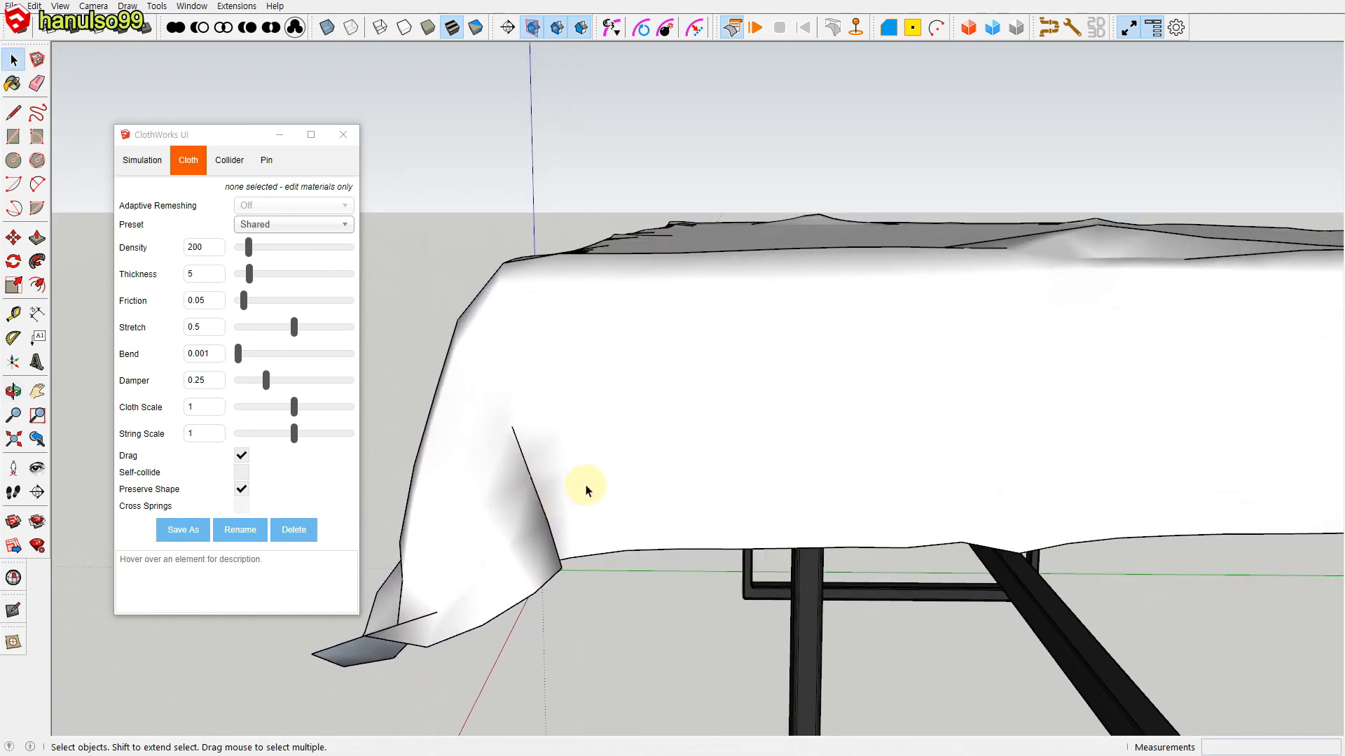
pyautogui.click(701, 441)
pyautogui.moveTo(714, 441); pyautogui.dragTo(940, 274, button='middle')
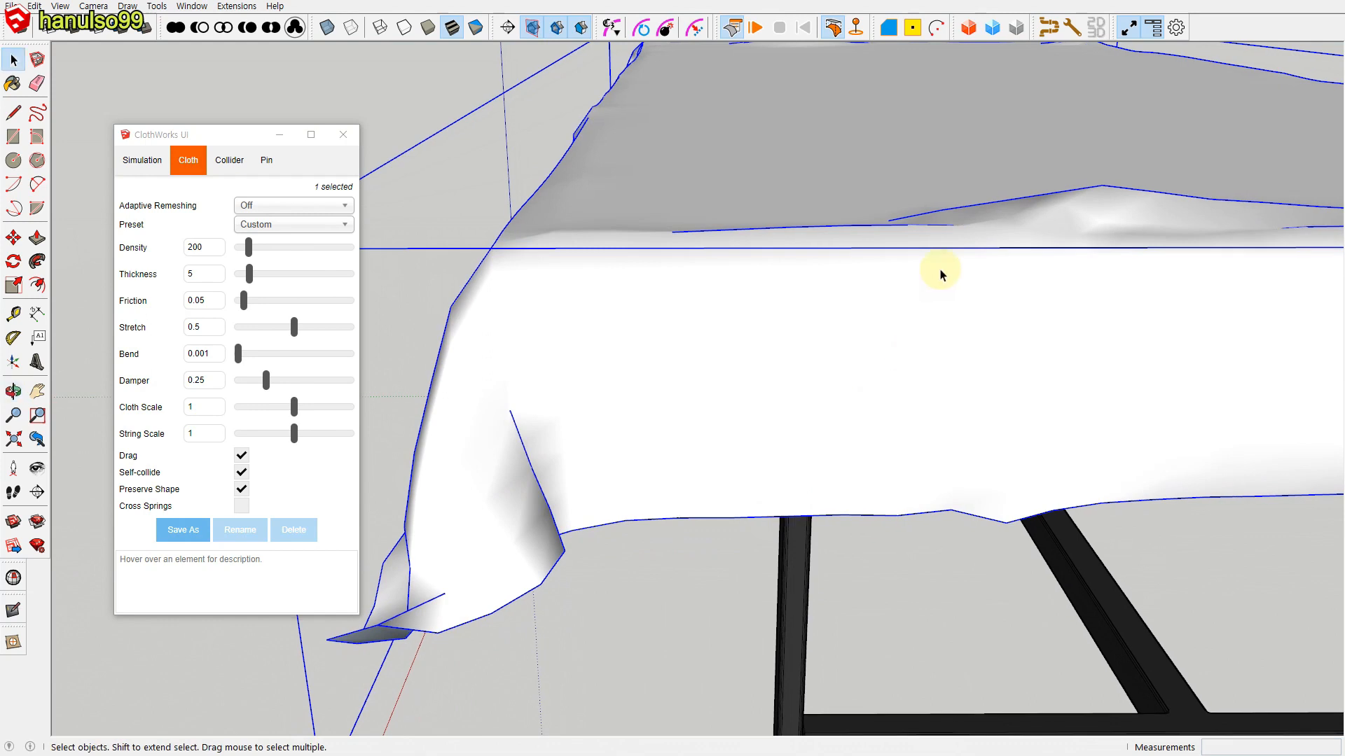
pyautogui.rightClick(854, 424)
pyautogui.moveTo(919, 670)
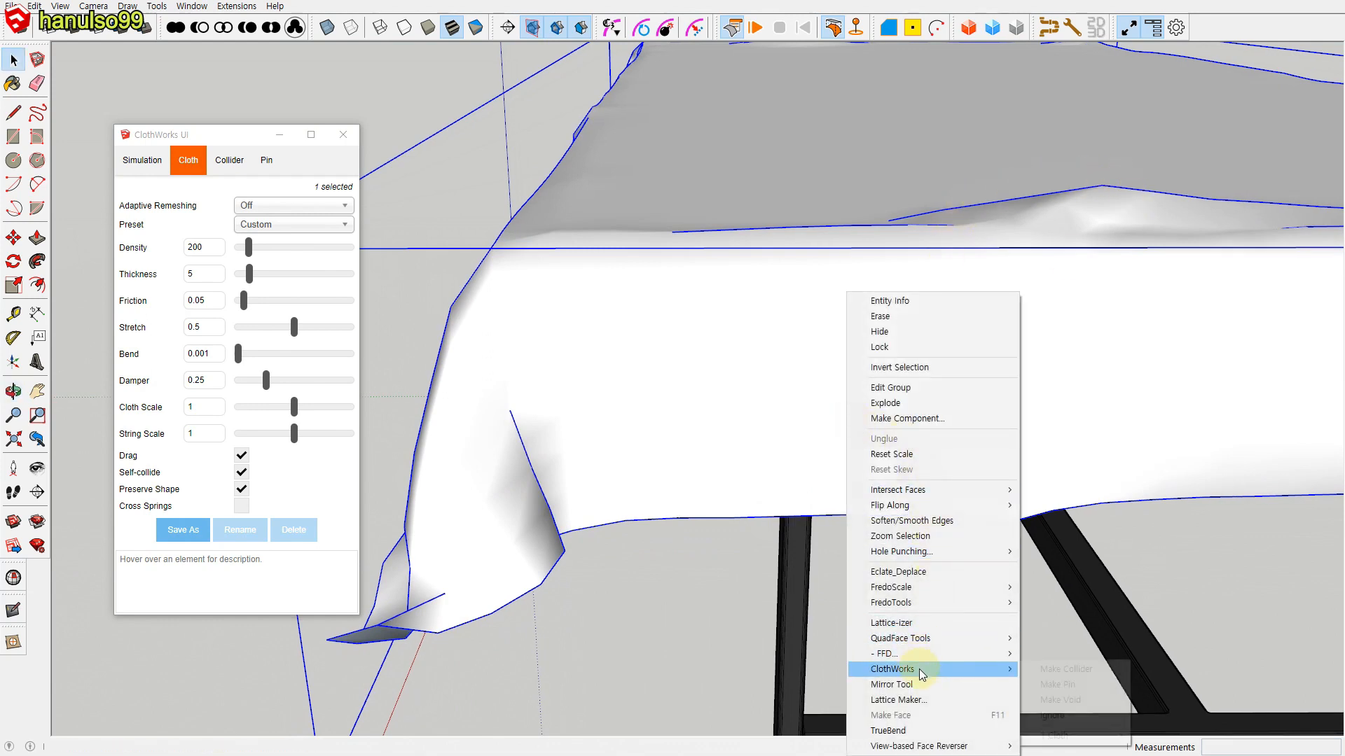
pyautogui.moveTo(1054, 735)
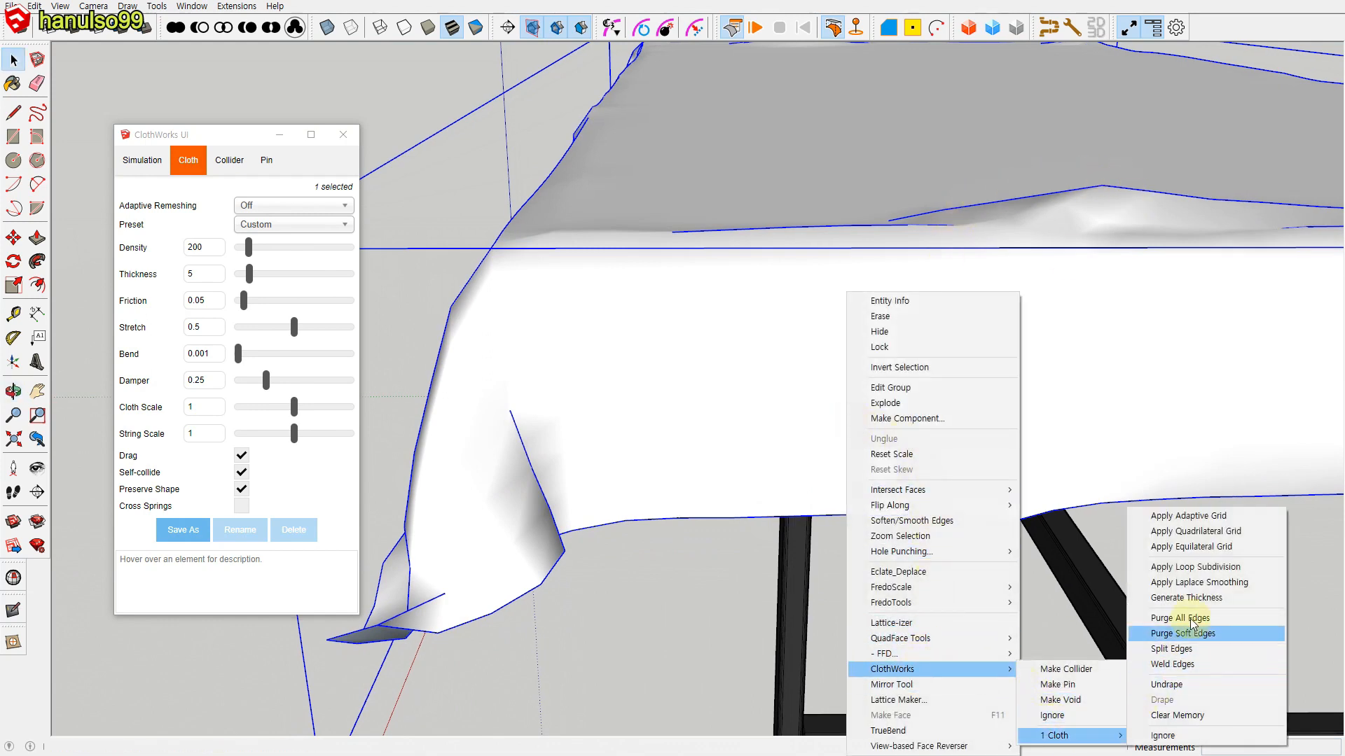
pyautogui.click(1212, 568)
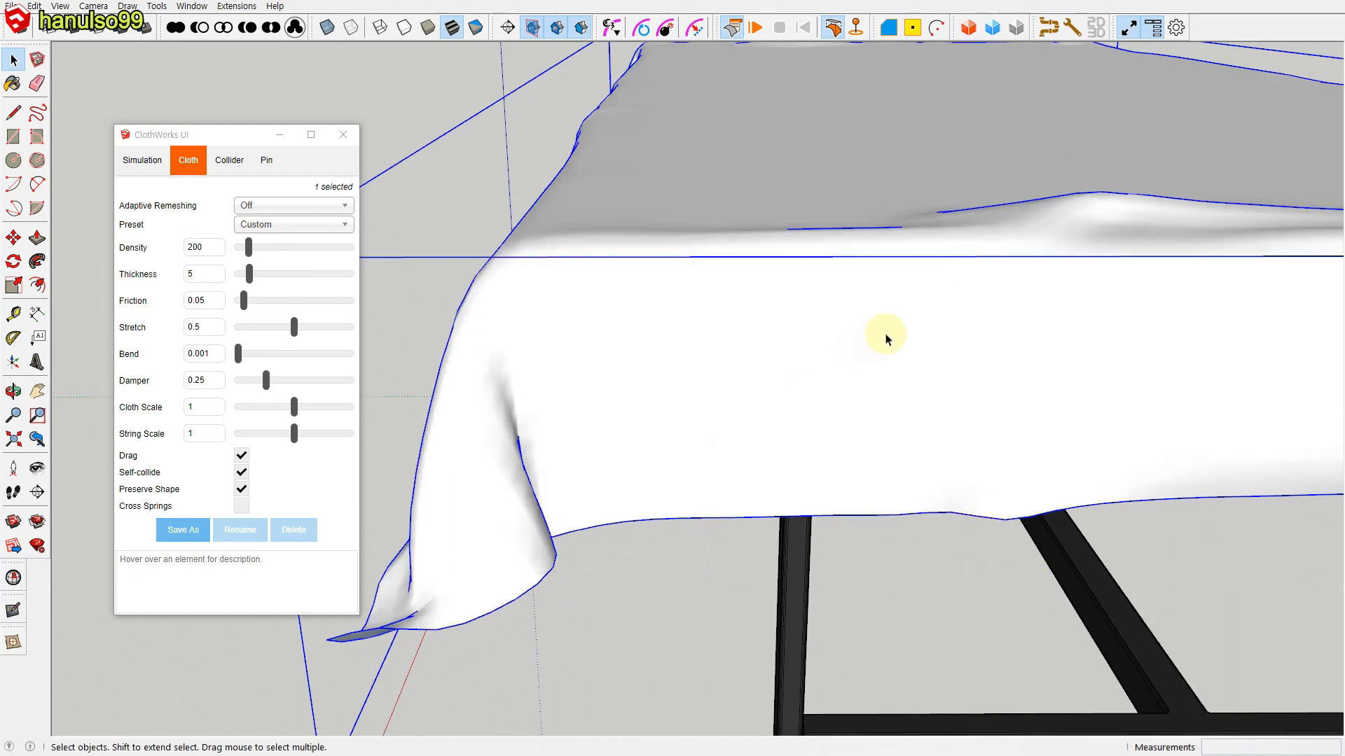
pyautogui.scroll(-5, 695, 544)
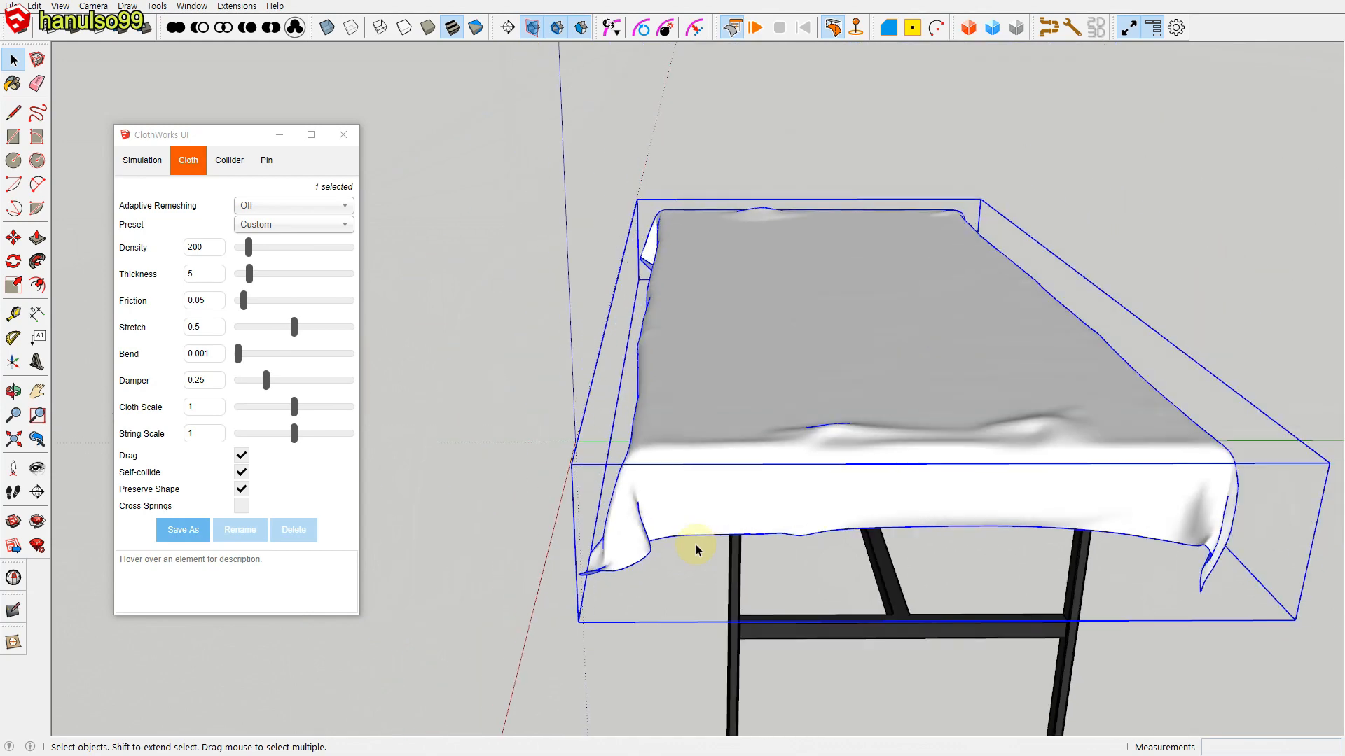
pyautogui.click(520, 582)
pyautogui.moveTo(826, 611); pyautogui.dragTo(852, 549, button='middle')
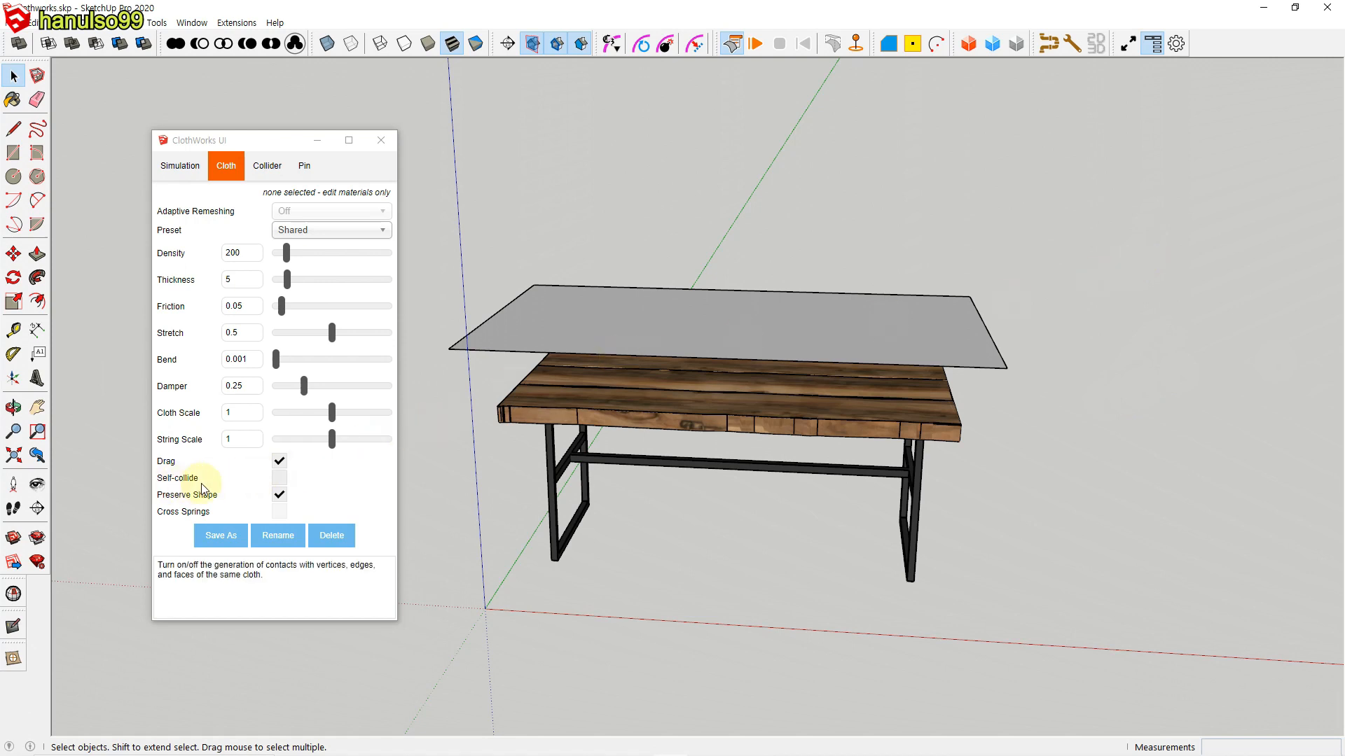
# Step: Simulate the flat cloth with self-collision enabled until it drapes over the table, stop the simulation and inspect the corner folds
pyautogui.click(480, 339)
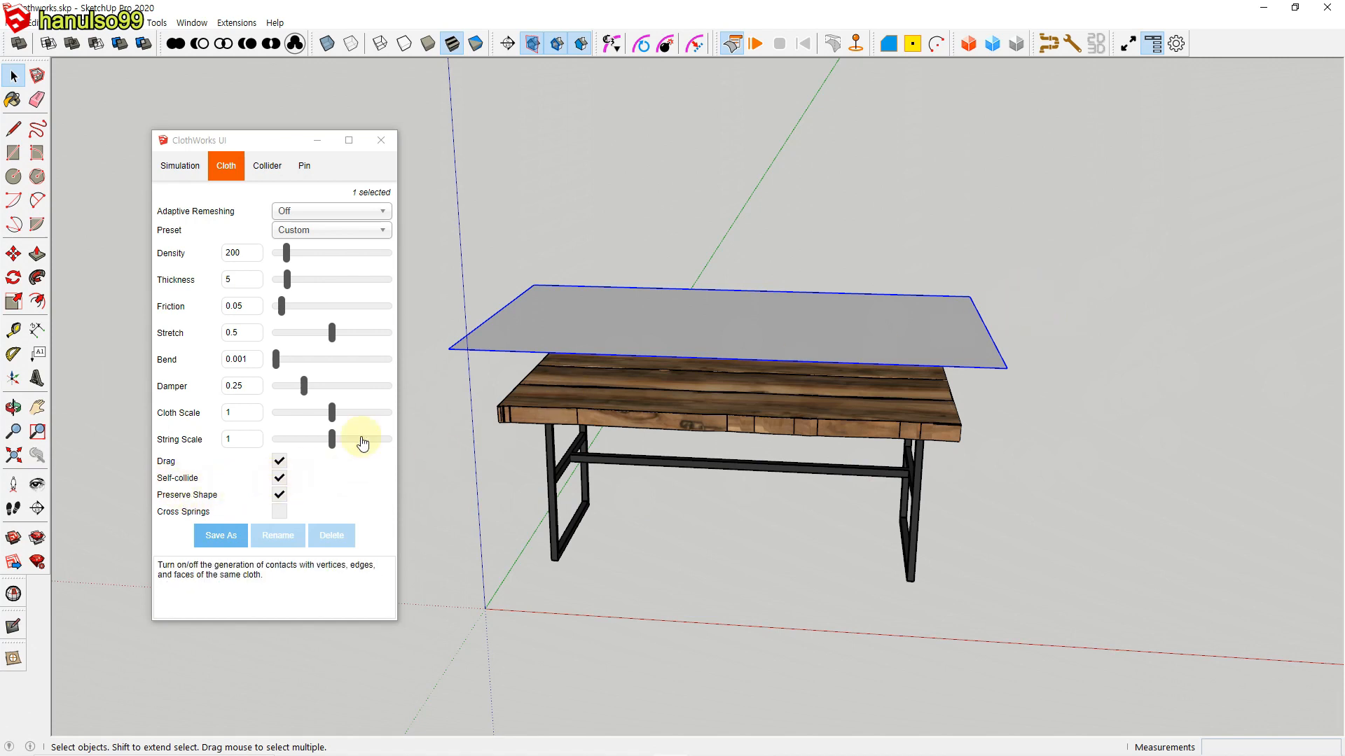
pyautogui.click(712, 196)
pyautogui.click(753, 48)
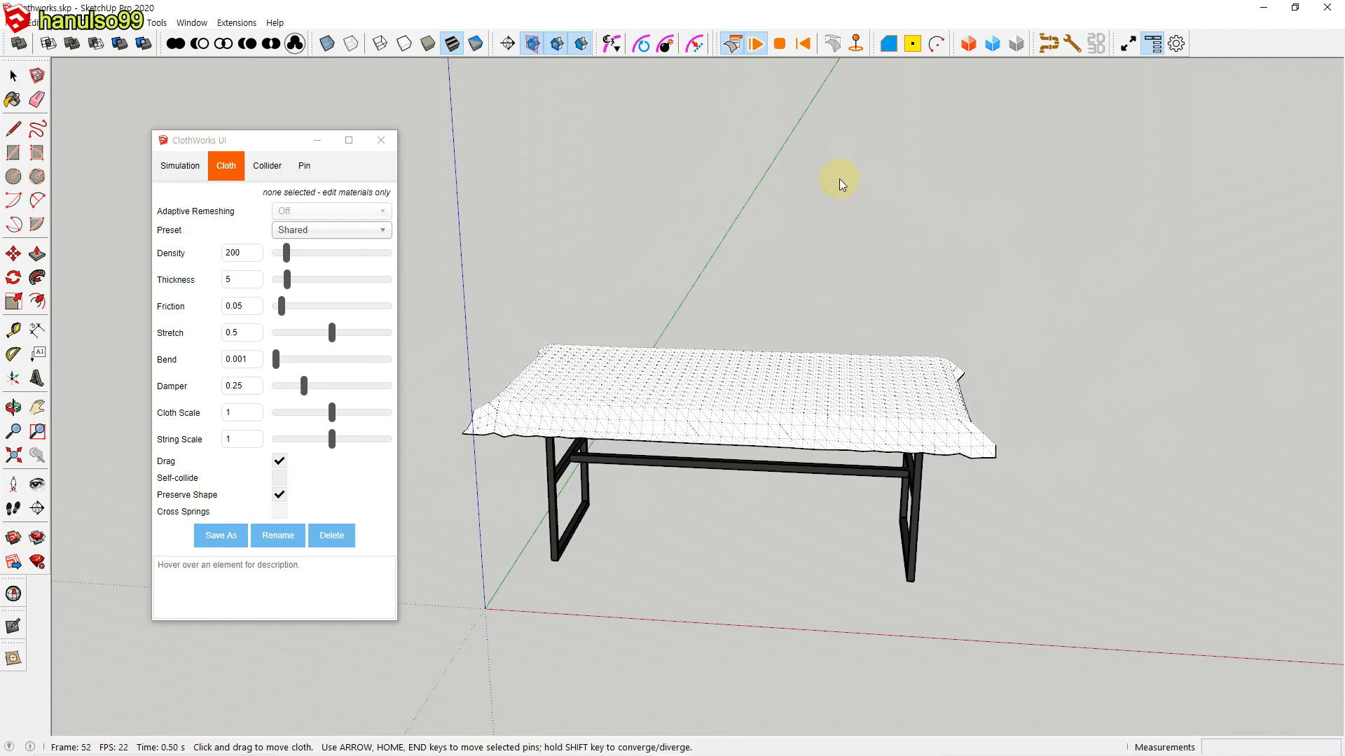
pyautogui.click(780, 44)
pyautogui.moveTo(569, 510)
pyautogui.mouseDown(button='middle')
pyautogui.moveTo(618, 411)
pyautogui.moveTo(855, 490)
pyautogui.moveTo(558, 509)
pyautogui.moveTo(885, 511)
pyautogui.moveTo(499, 501)
pyautogui.moveTo(786, 504)
pyautogui.moveTo(612, 511)
pyautogui.moveTo(776, 481)
pyautogui.mouseUp(button='middle')
pyautogui.press('space')
pyautogui.scroll(6, 749, 449)
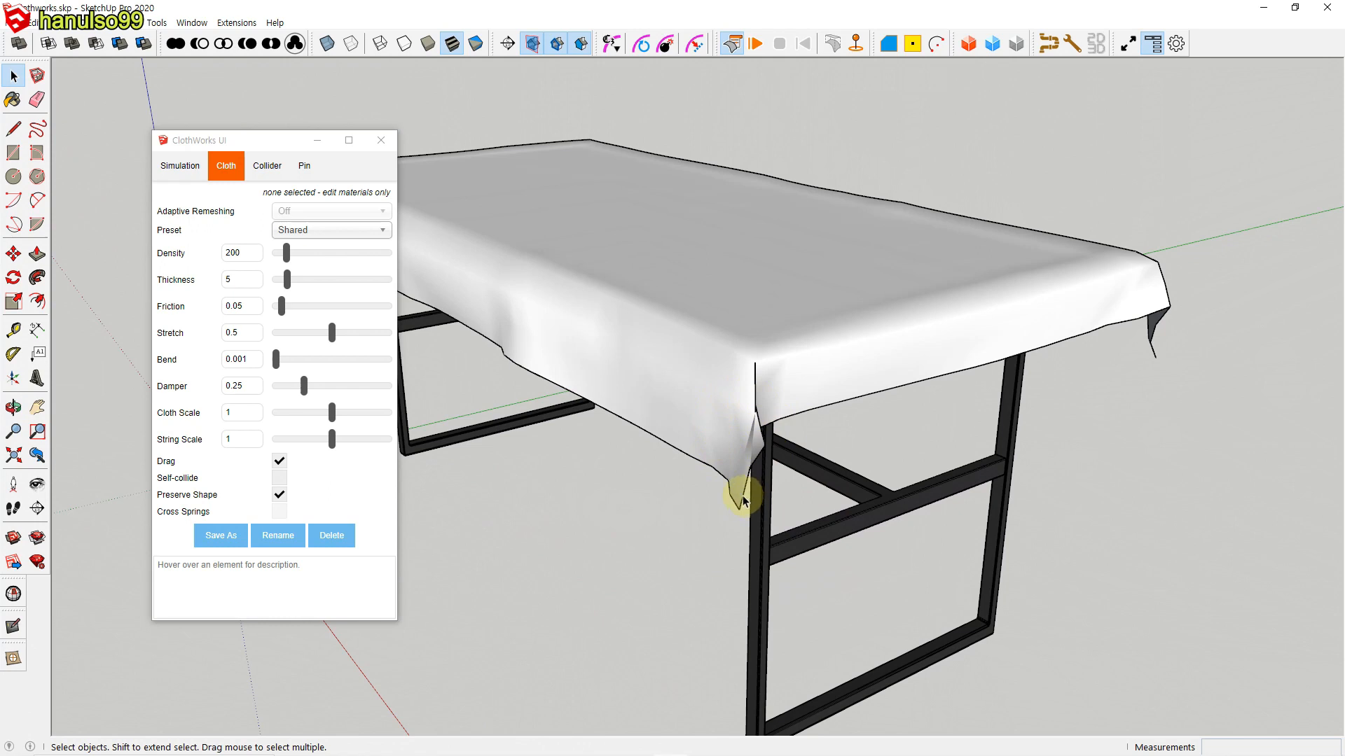
pyautogui.moveTo(831, 489); pyautogui.dragTo(698, 490, button='middle')
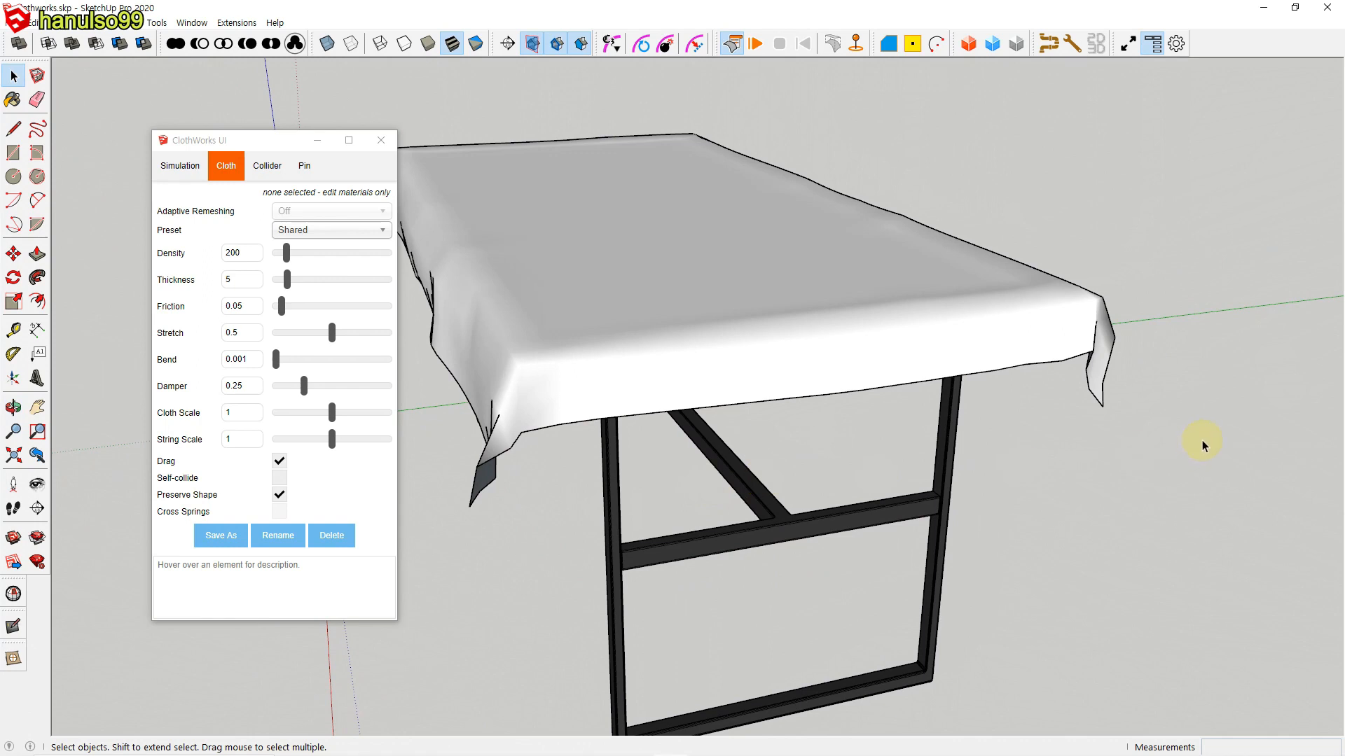
# Step: Apply ClothWorks Laplace Smoothing with 1 iteration to the draped tablecloth
pyautogui.click(917, 356)
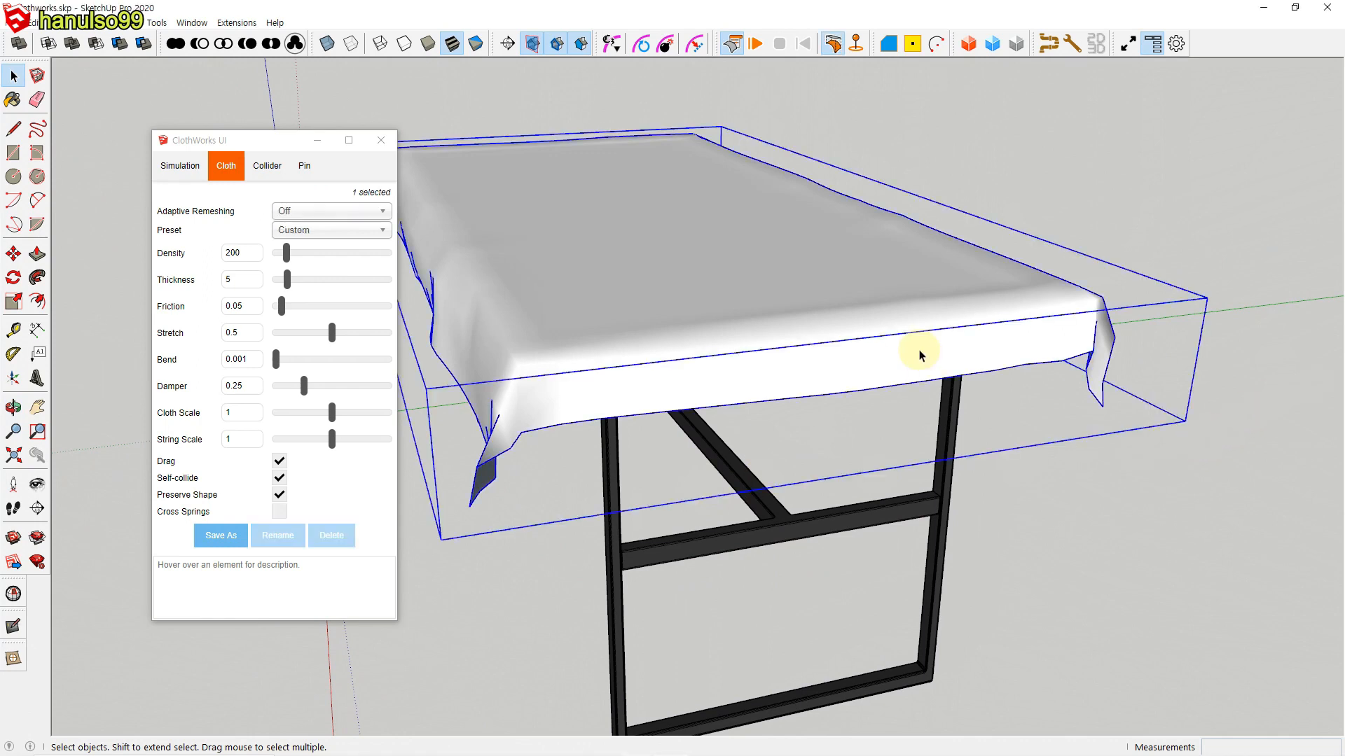
pyautogui.rightClick(914, 353)
pyautogui.moveTo(970, 669)
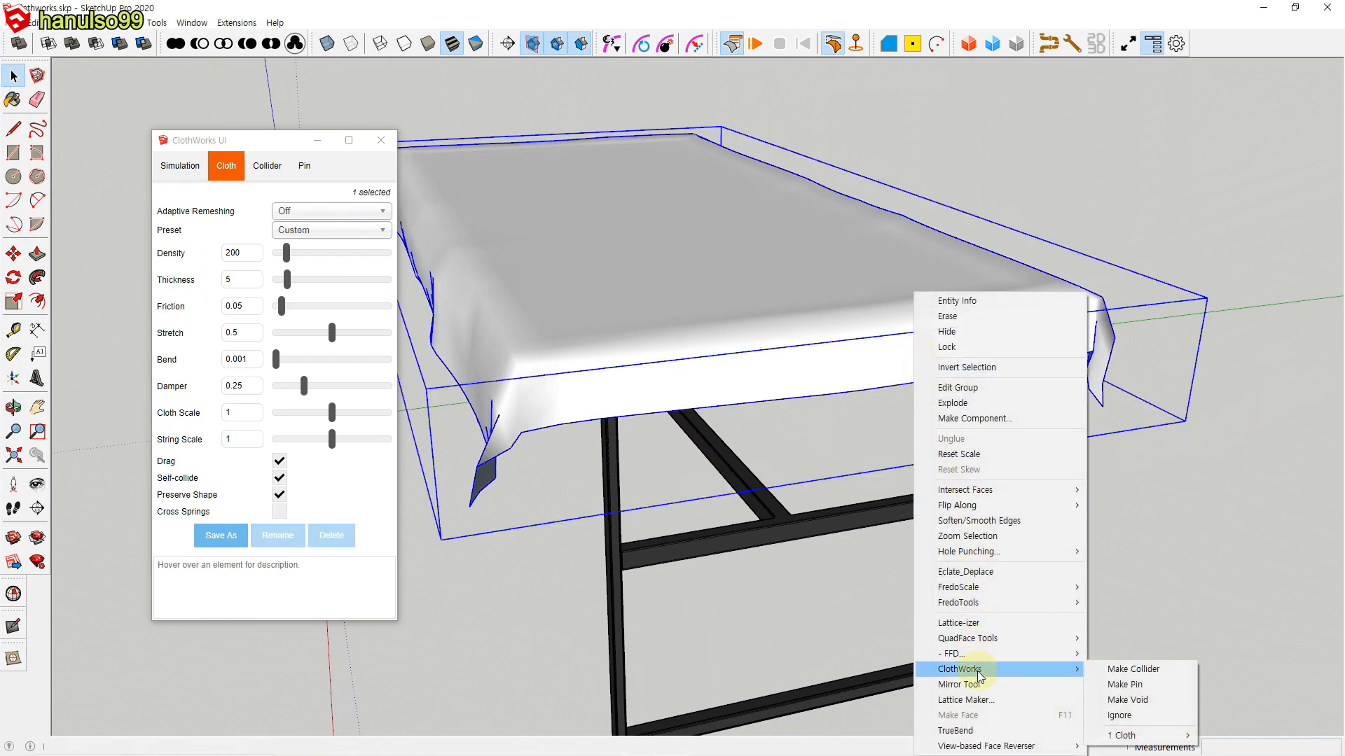
pyautogui.moveTo(1121, 734)
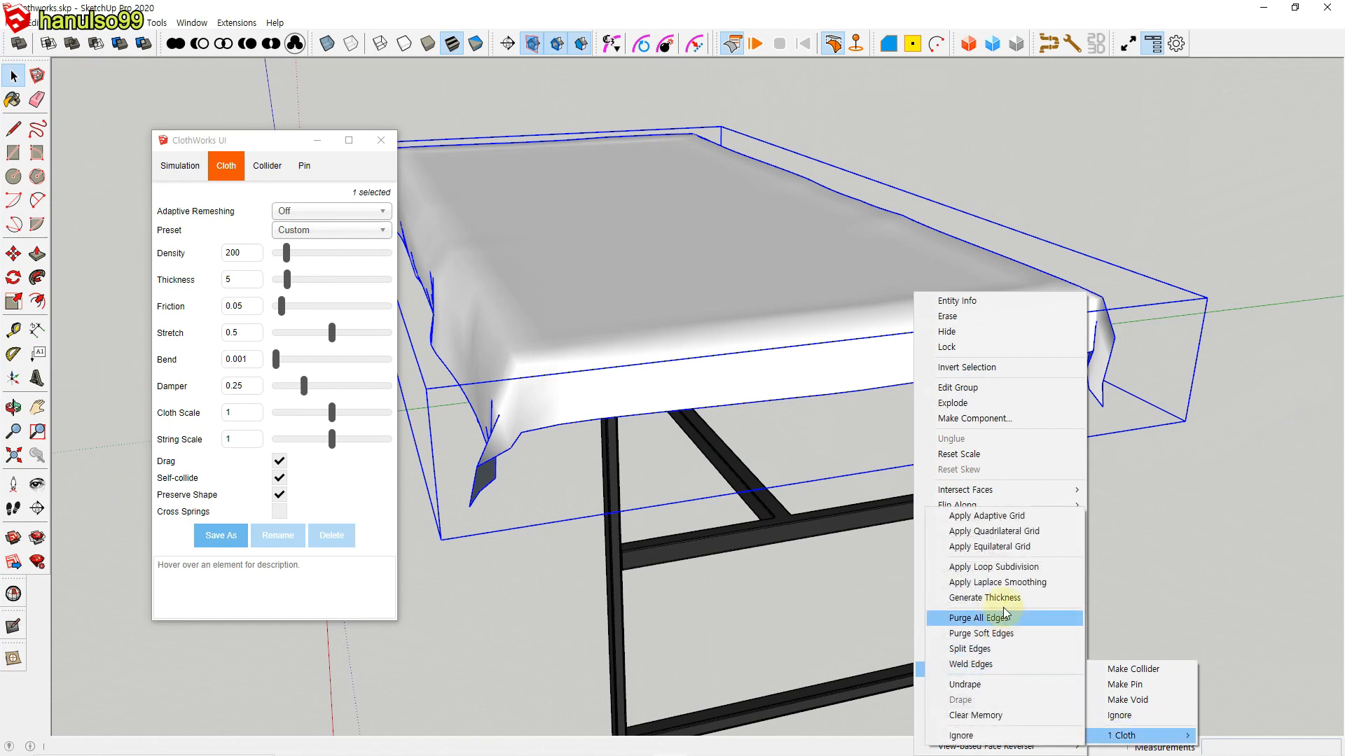
pyautogui.click(1001, 589)
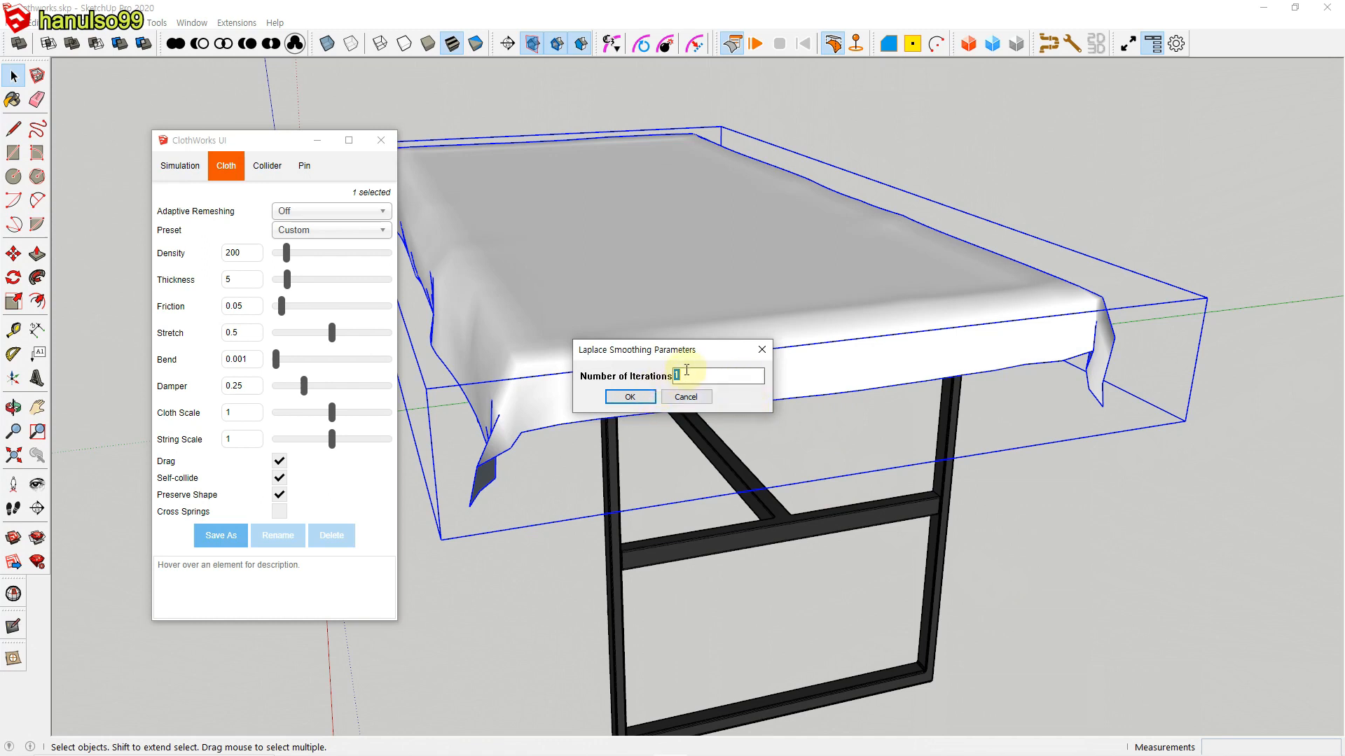
pyautogui.click(630, 397)
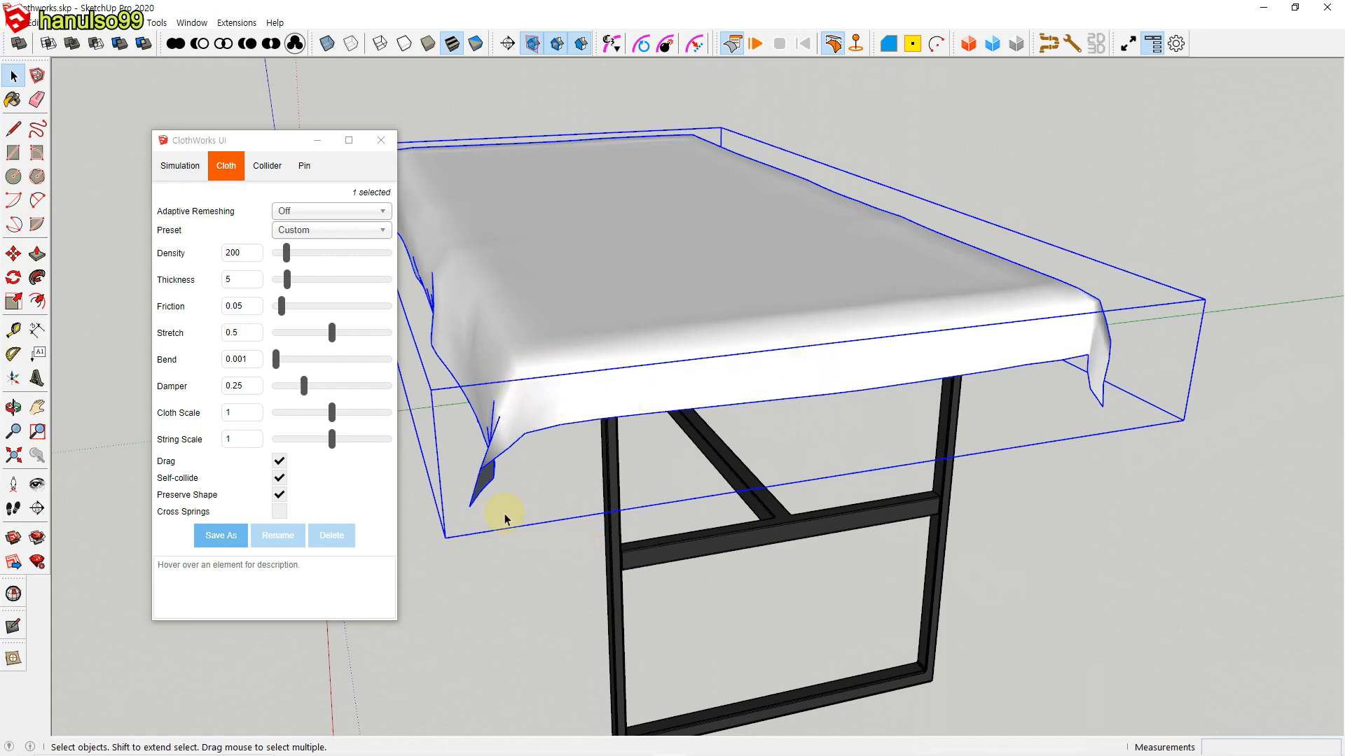
# Step: Apply Laplace Smoothing again with 5 iterations to the draped tablecloth and inspect where the tabletop pokes through it
pyautogui.moveTo(505, 516); pyautogui.dragTo(594, 507, button='middle')
pyautogui.moveTo(516, 495); pyautogui.dragTo(636, 421, button='middle')
pyautogui.scroll(5, 613, 544)
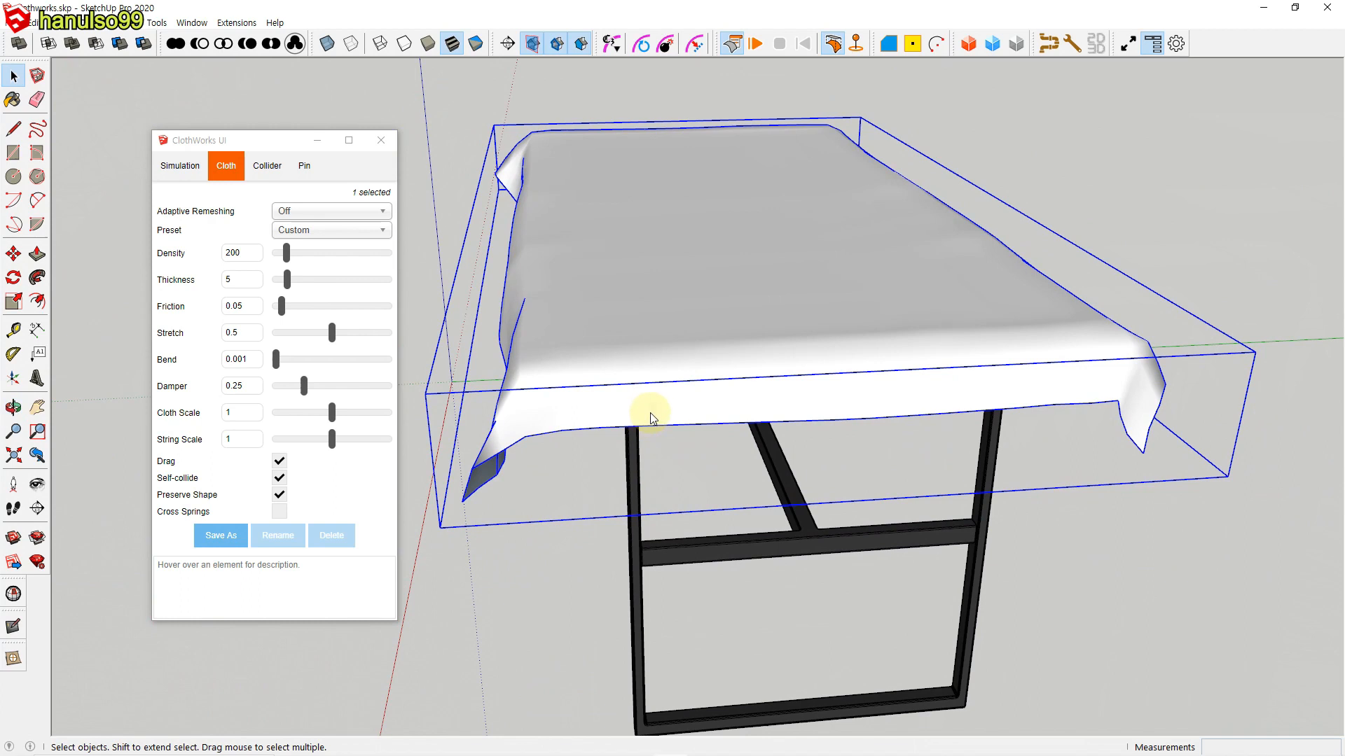
pyautogui.rightClick(650, 413)
pyautogui.moveTo(708, 671)
pyautogui.moveTo(860, 735)
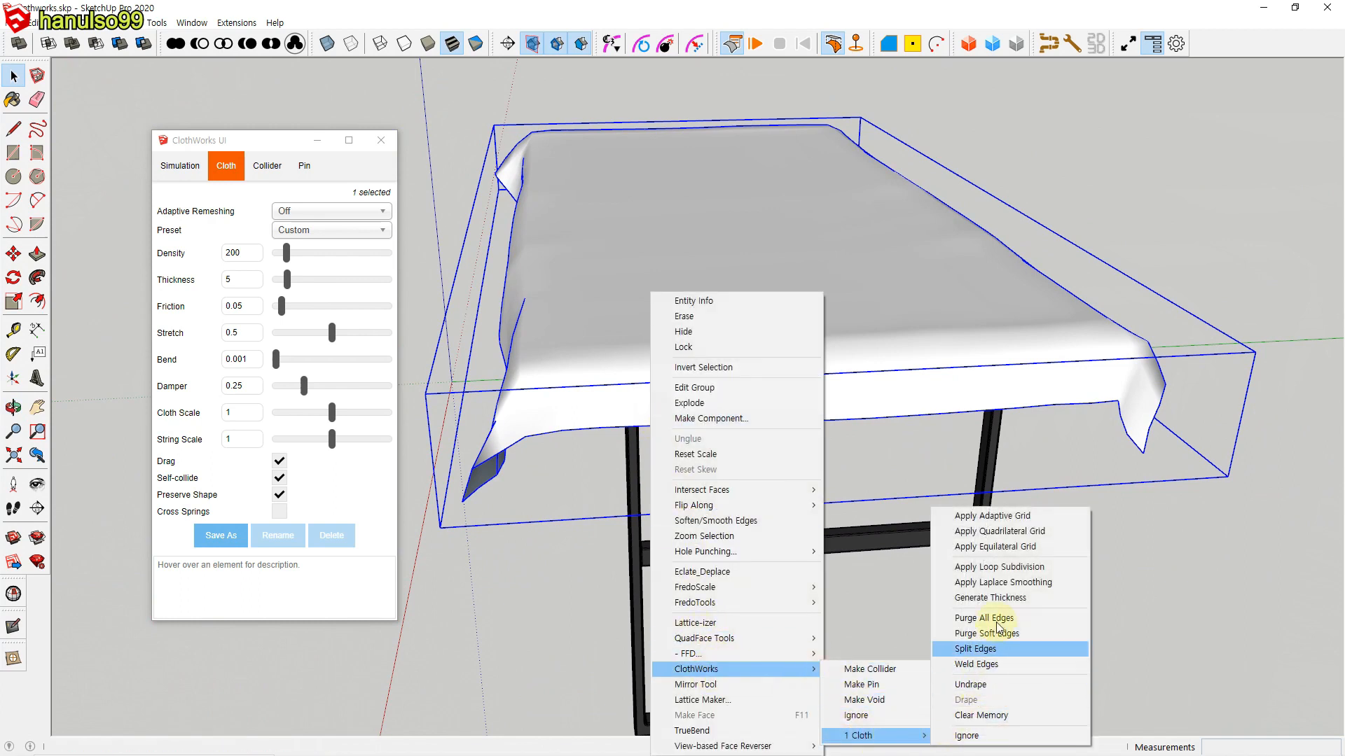
pyautogui.click(1011, 583)
pyautogui.write('5')
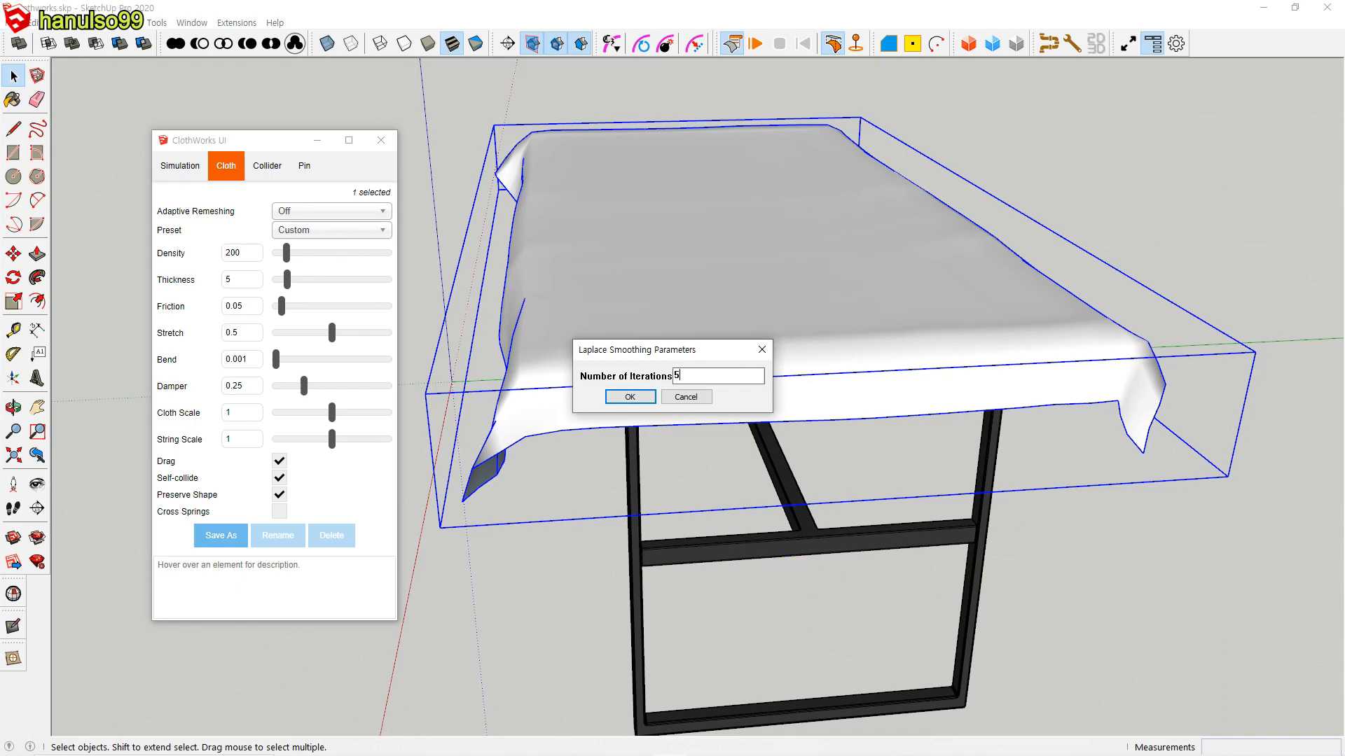
pyautogui.click(631, 397)
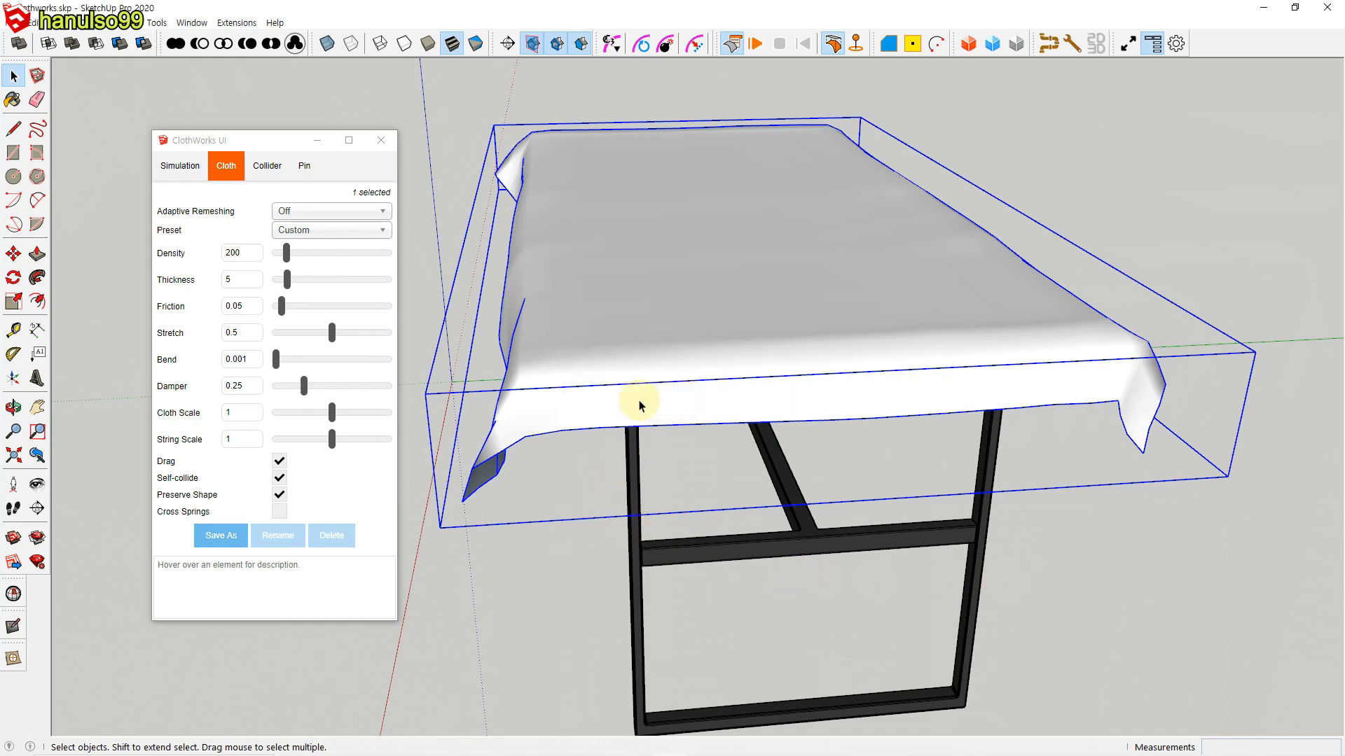
pyautogui.moveTo(558, 415); pyautogui.dragTo(609, 480, button='middle')
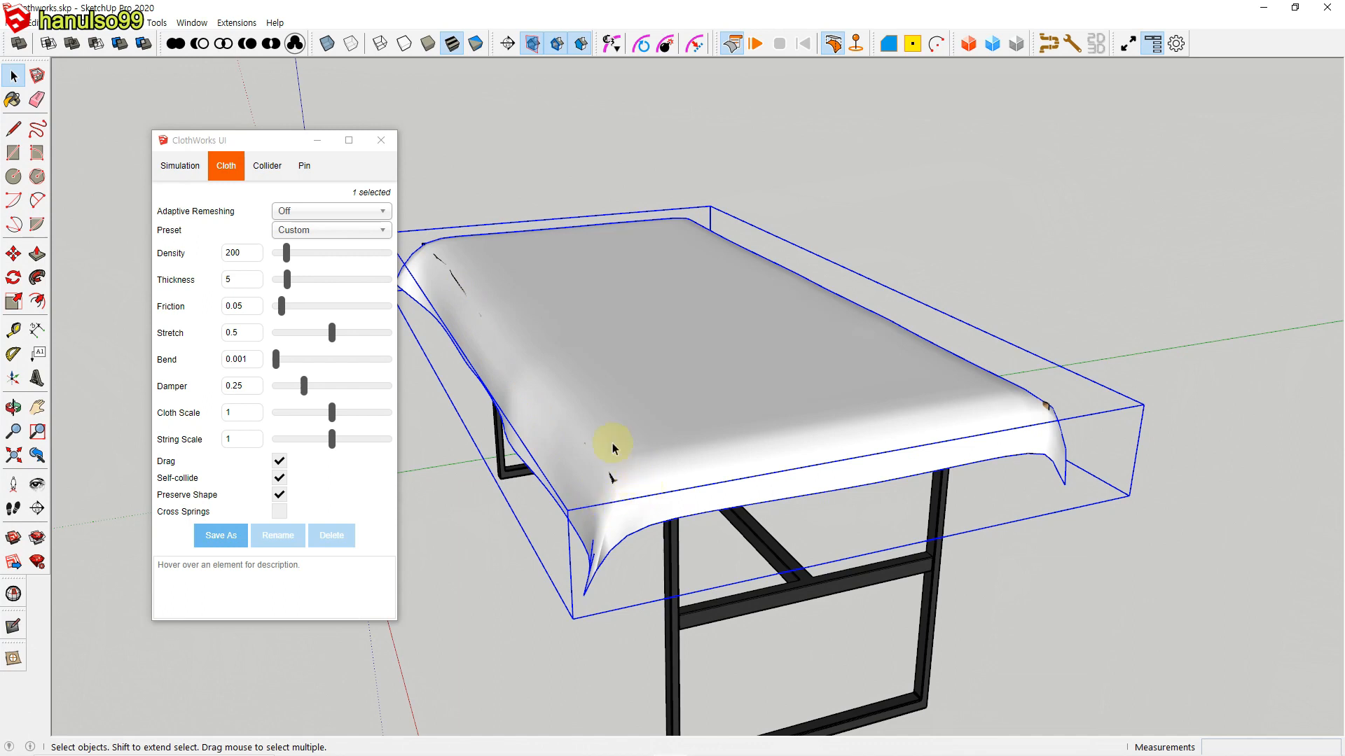
# Step: Check the thickness settings of the collider and the cloth in ClothWorks
pyautogui.click(267, 166)
pyautogui.moveTo(177, 226)
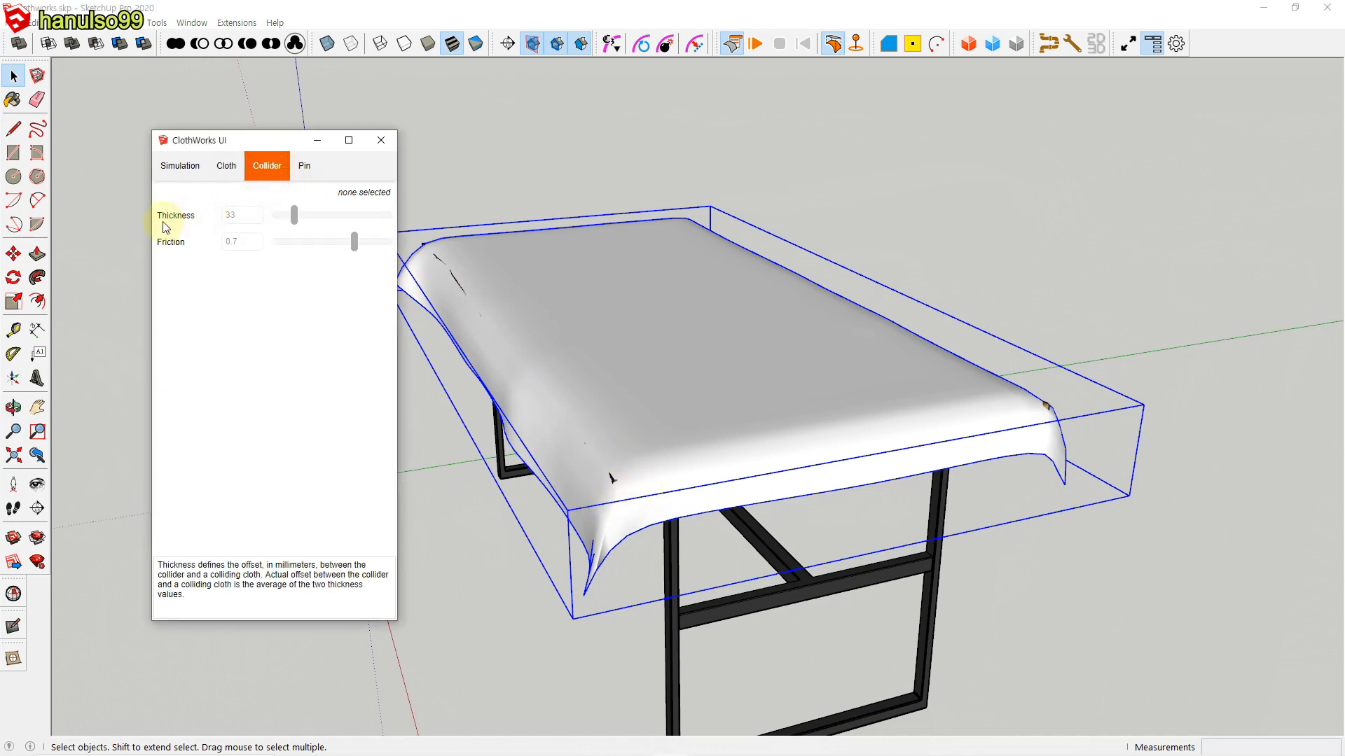
pyautogui.click(226, 166)
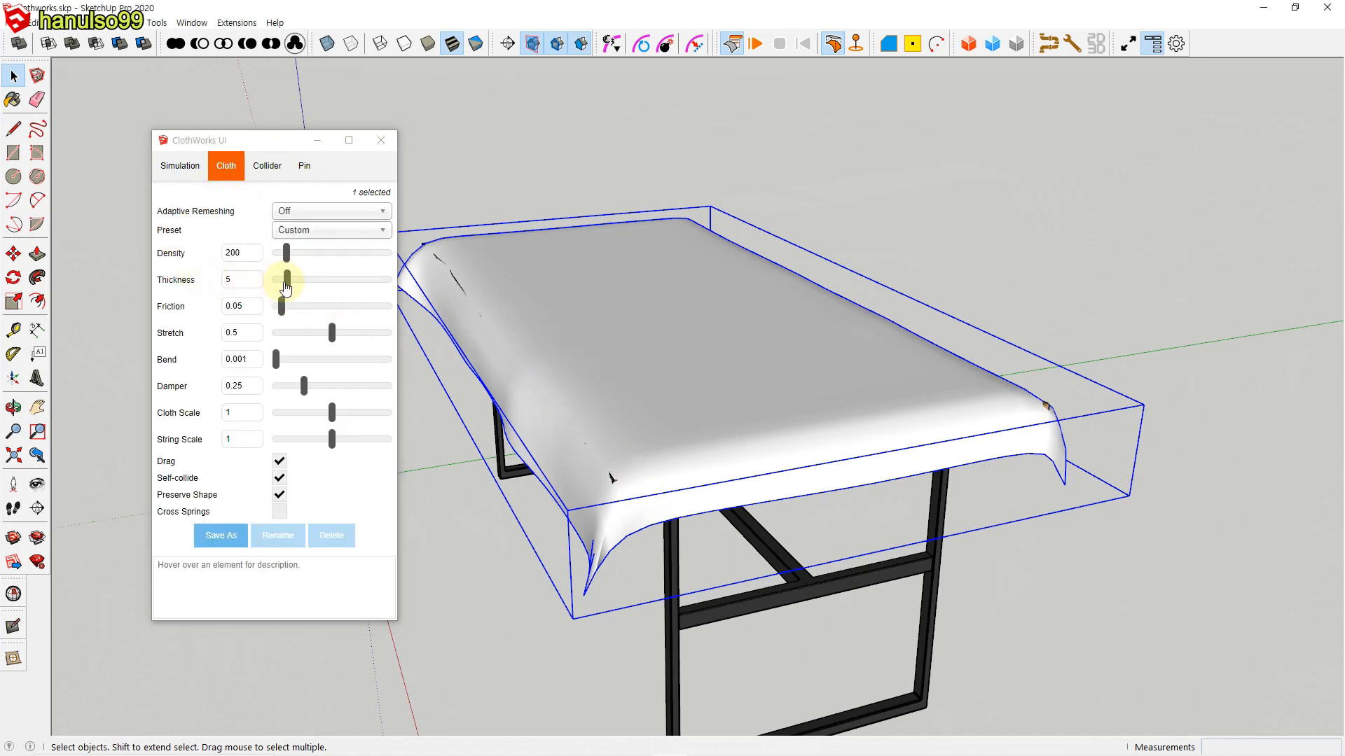
# Step: Move the smoothed tablecloth 15 mm up along the blue axis to clear the tabletop, and deselect it
pyautogui.click(1150, 535)
pyautogui.click(1029, 438)
pyautogui.press('m')
pyautogui.click(1131, 494)
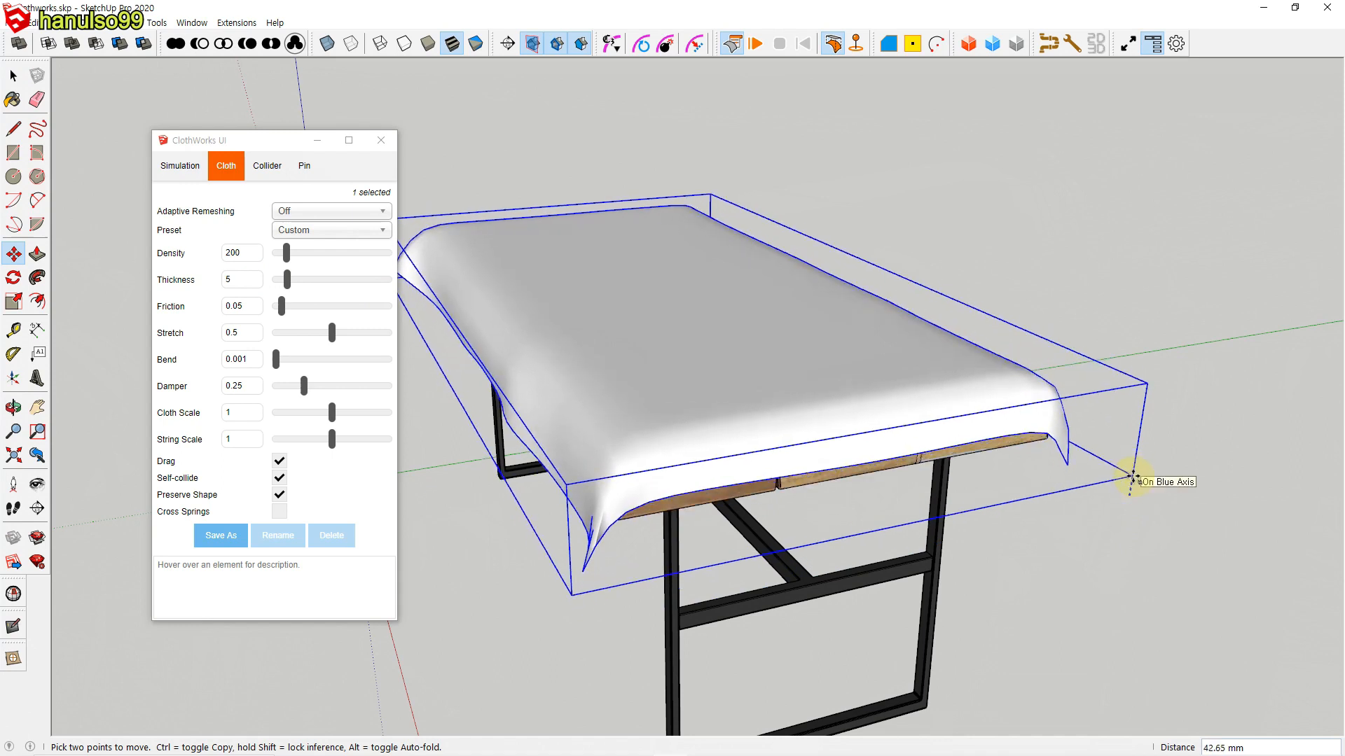
pyautogui.write('15')
pyautogui.press('Return')
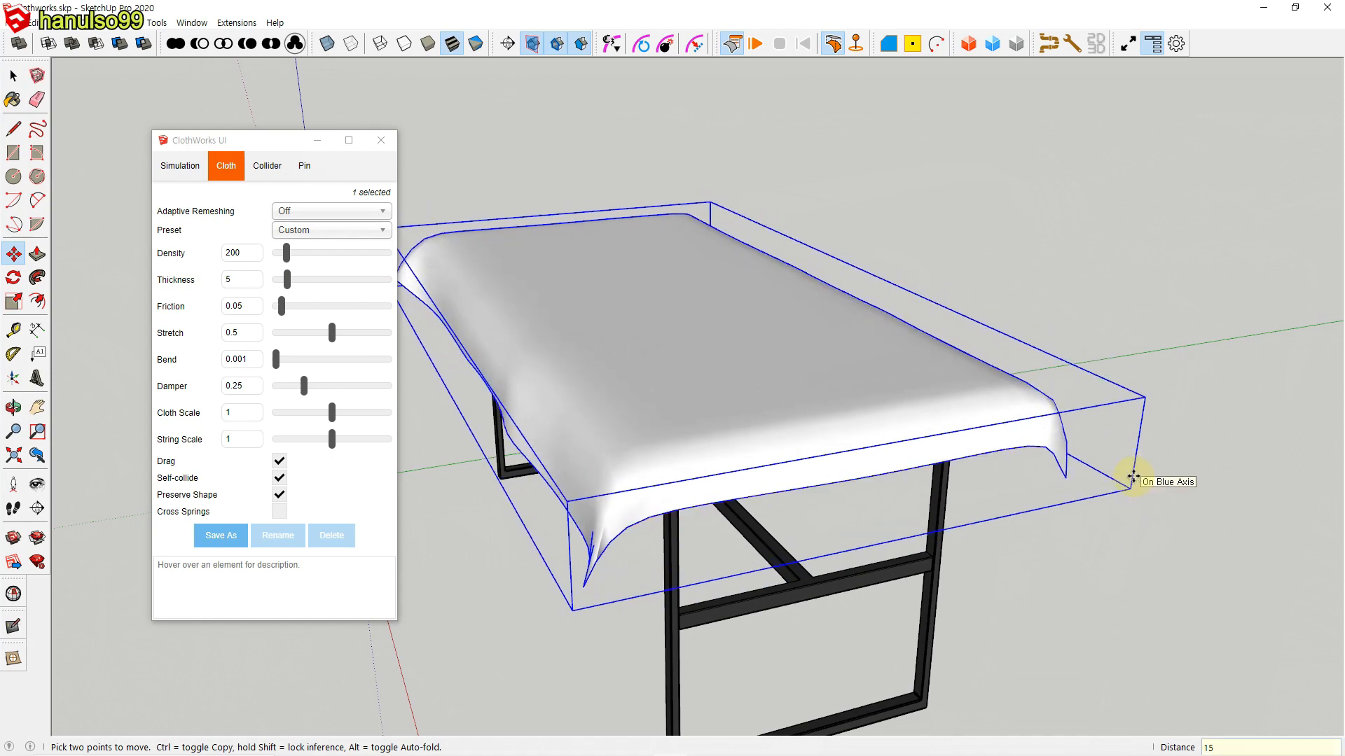
pyautogui.press('space')
pyautogui.click(1133, 562)
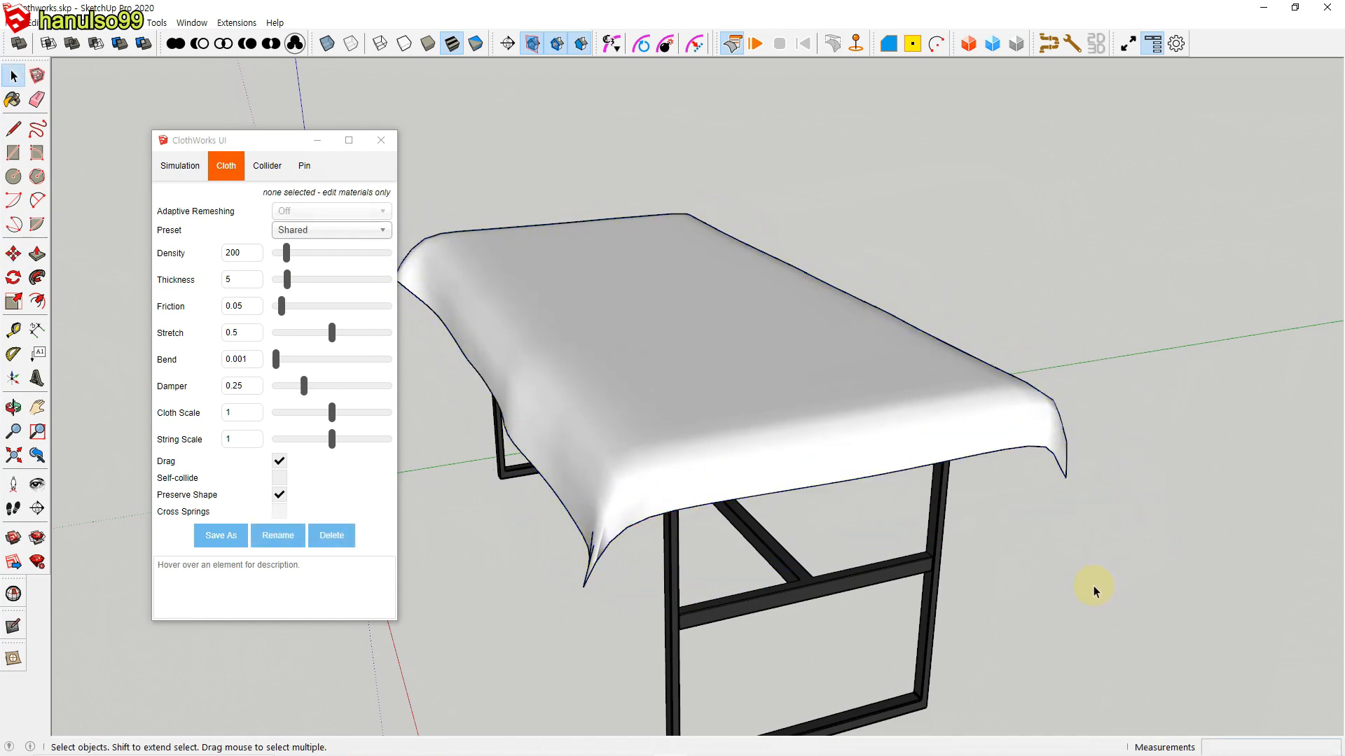
pyautogui.moveTo(1068, 642); pyautogui.dragTo(982, 600, button='middle')
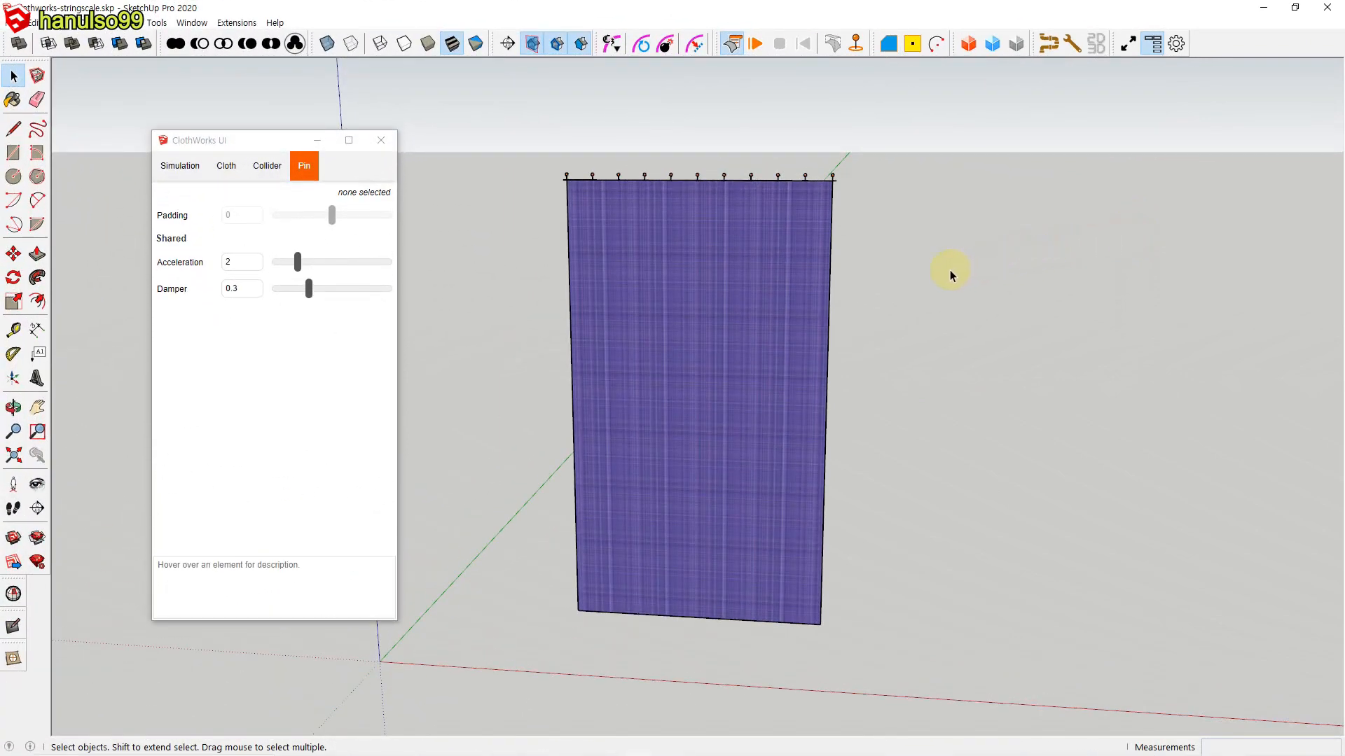
# Step: Select the row of pins on the curtain's upper edge, deselect it, and try to move the end pin
pyautogui.moveTo(533, 149); pyautogui.dragTo(885, 205)
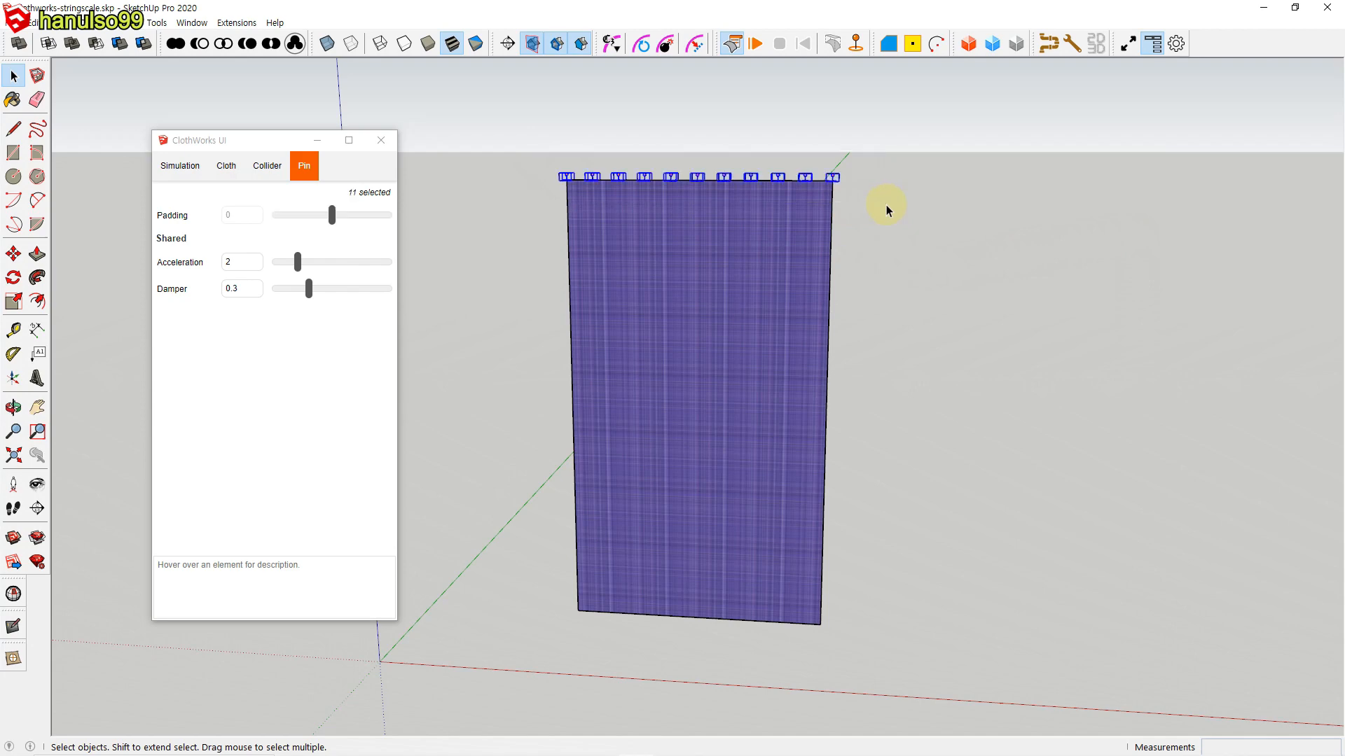
pyautogui.click(894, 220)
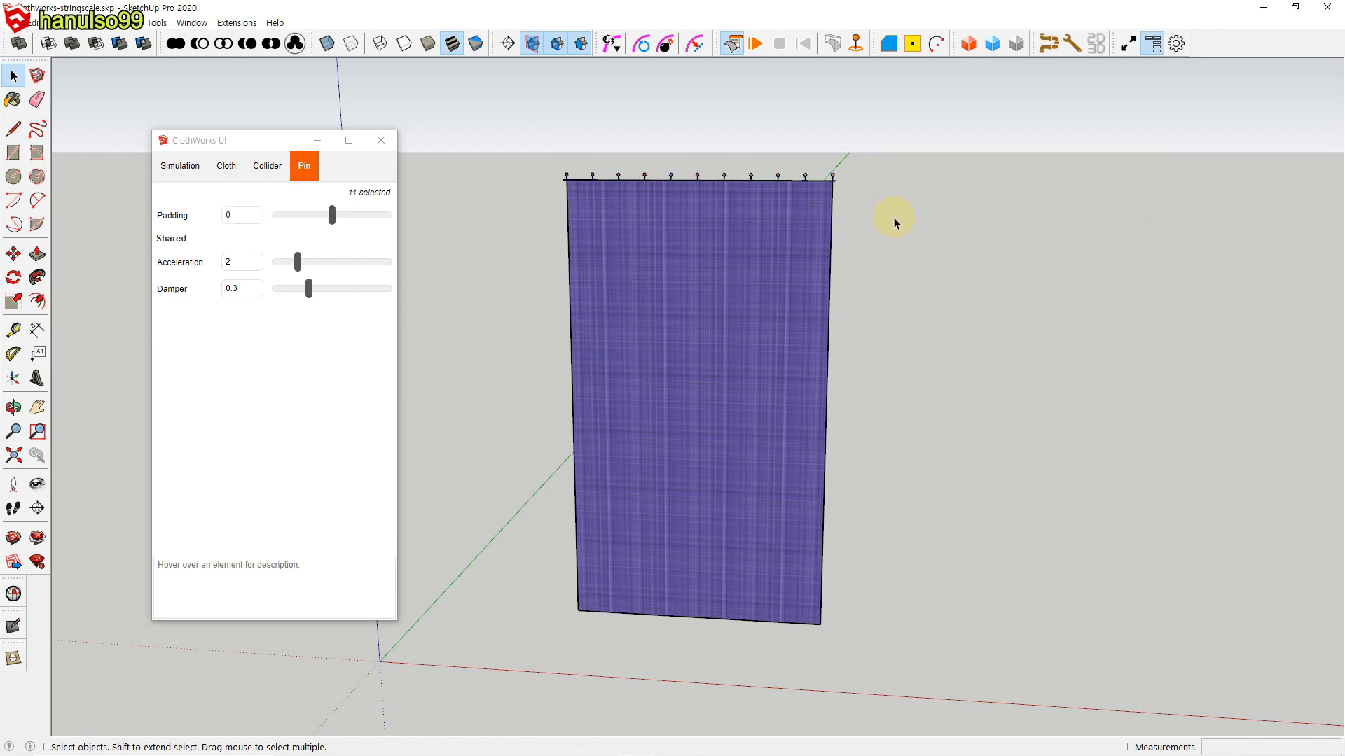
pyautogui.click(834, 179)
pyautogui.press('m')
pyautogui.click(832, 178)
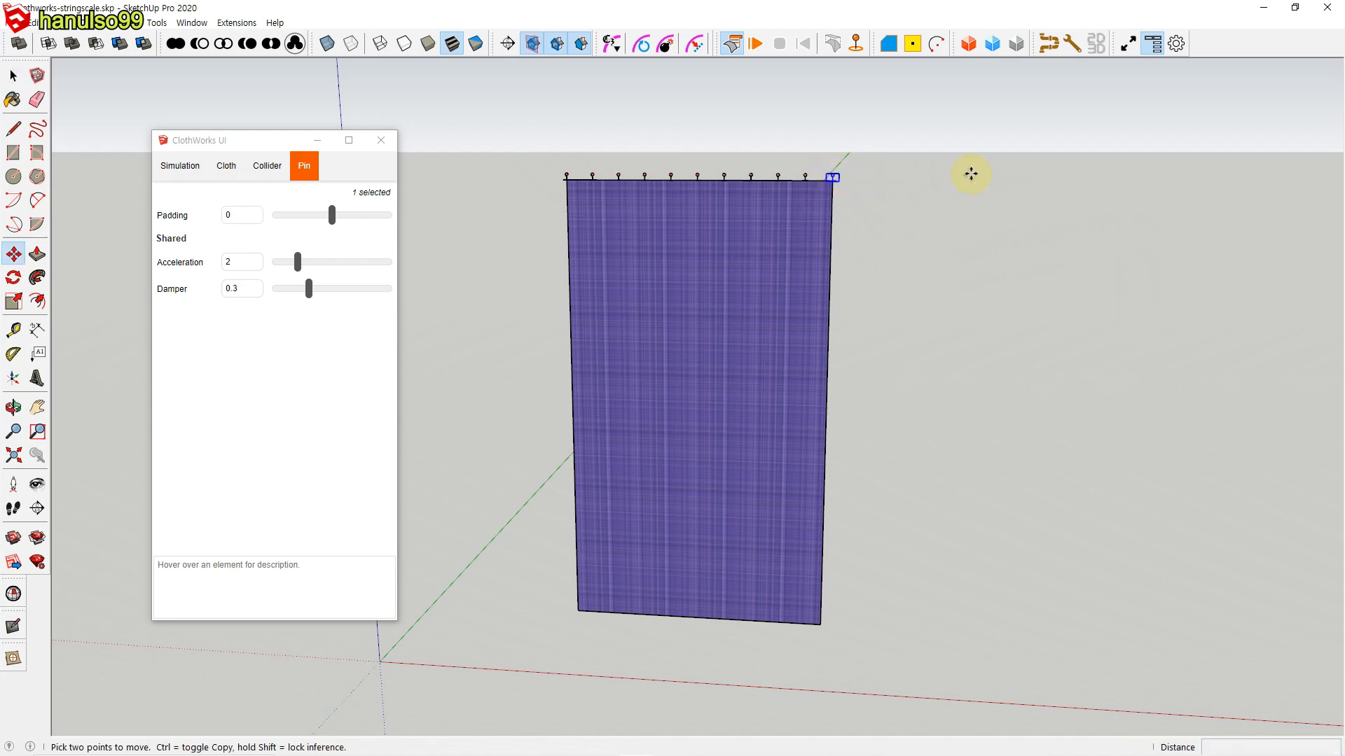
pyautogui.press('space')
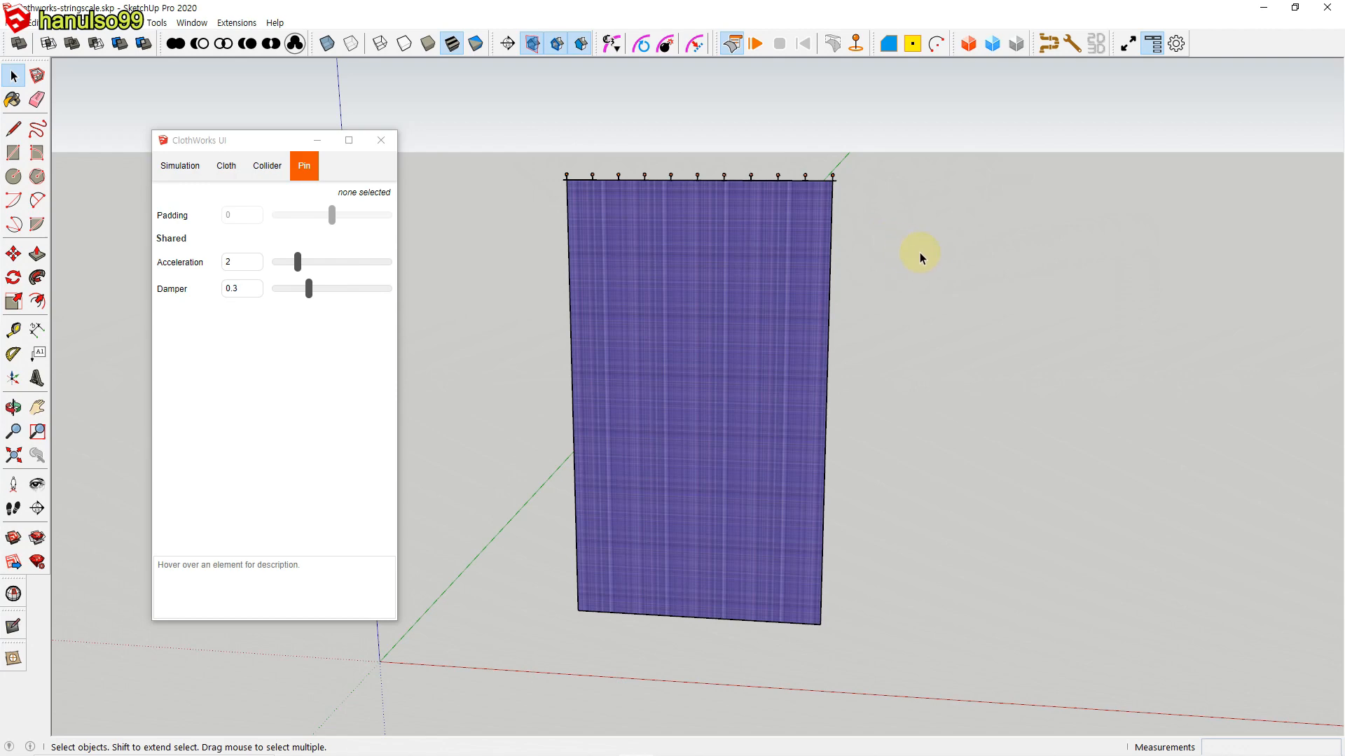
# Step: Review the gravity and wind settings, simulate the pinned curtain and reset the simulation
pyautogui.click(180, 169)
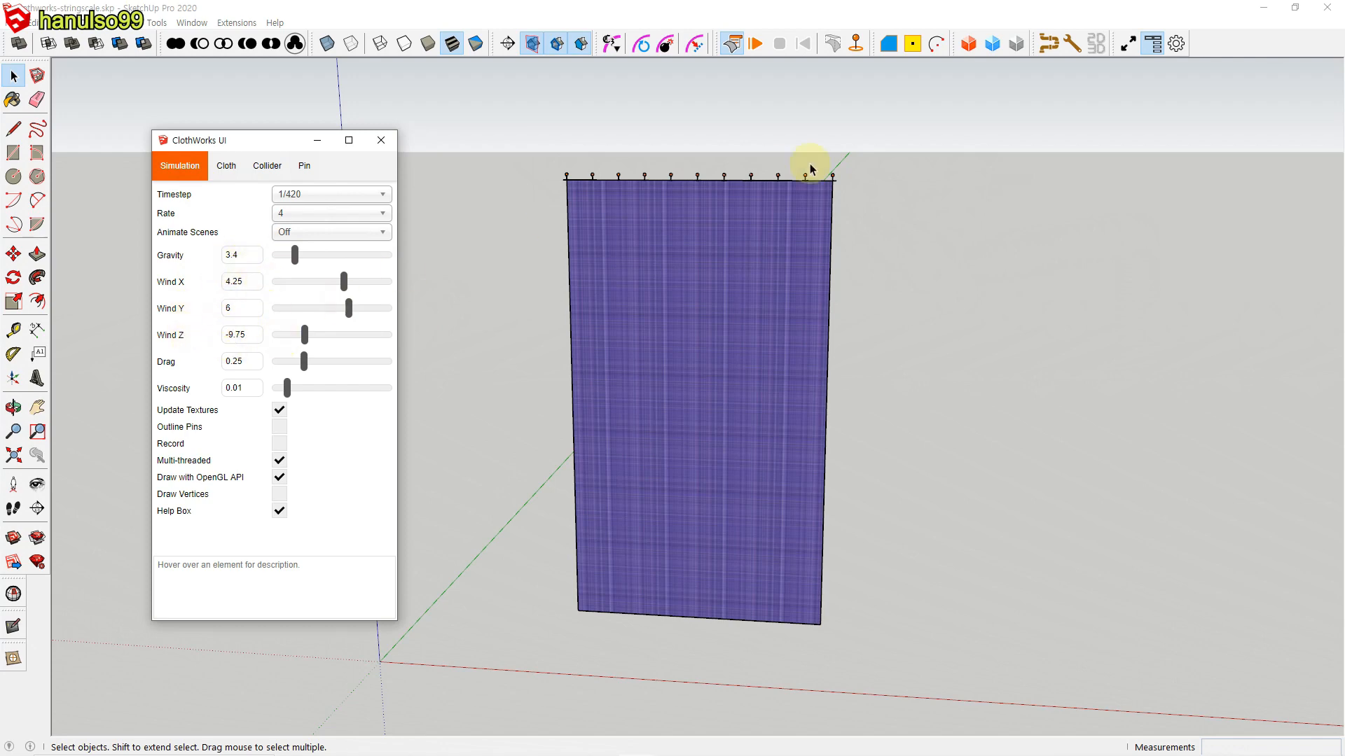
pyautogui.click(755, 44)
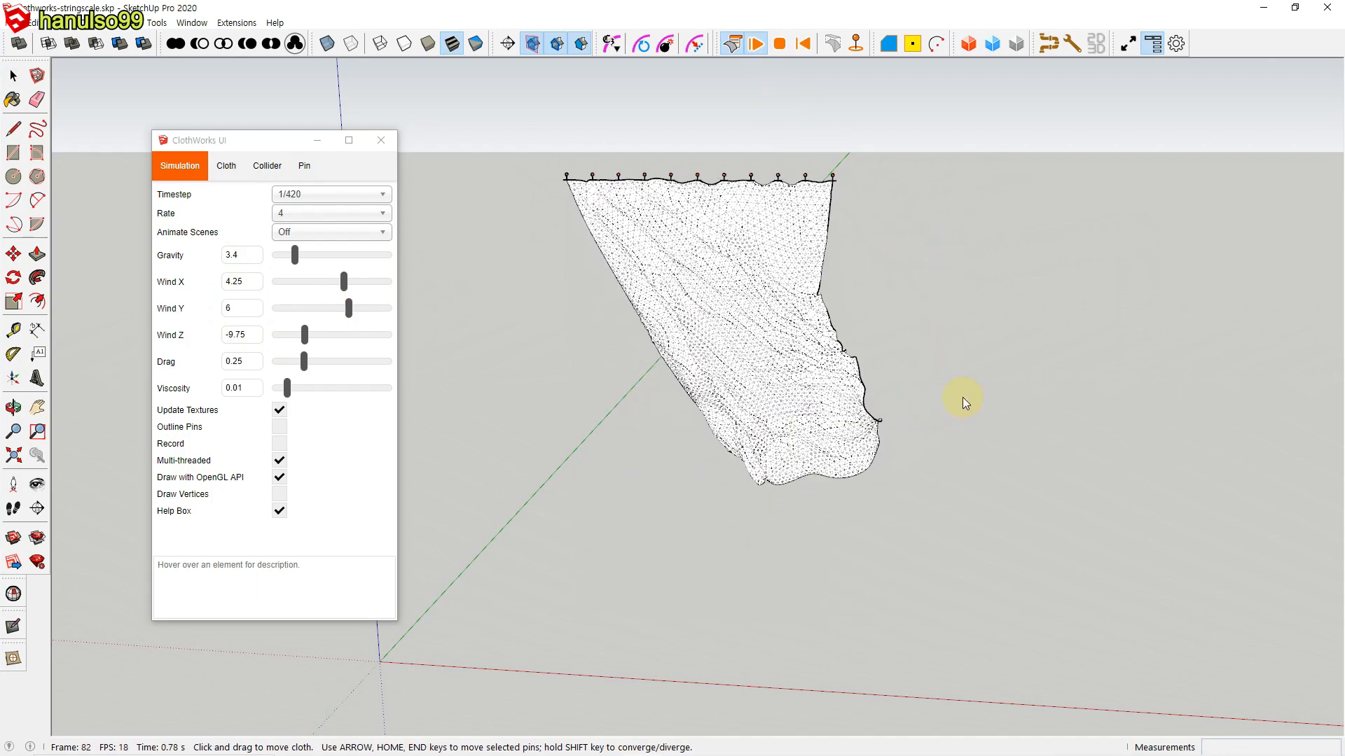
pyautogui.click(805, 44)
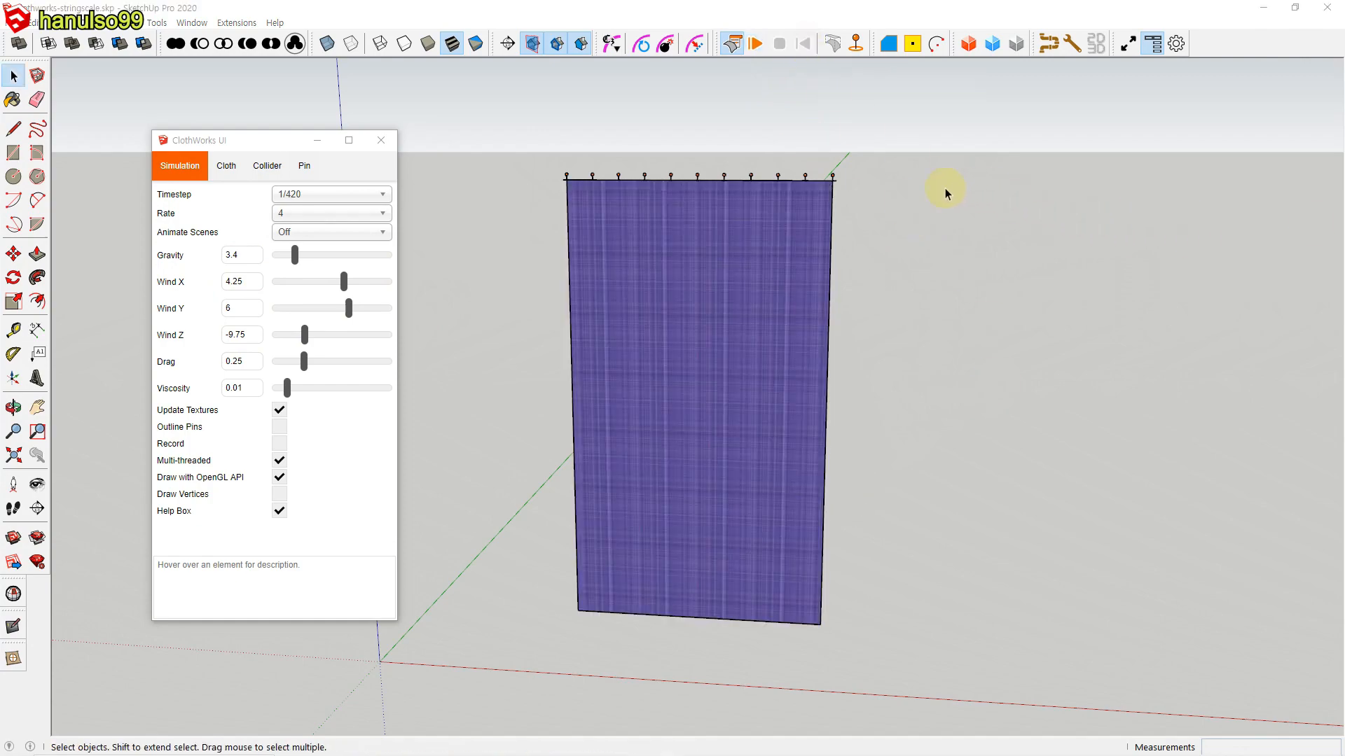
# Step: Restart the curtain simulation, select all pins on its upper edge and move them along the blue, red and green axes
pyautogui.click(755, 49)
pyautogui.moveTo(524, 149); pyautogui.dragTo(896, 216)
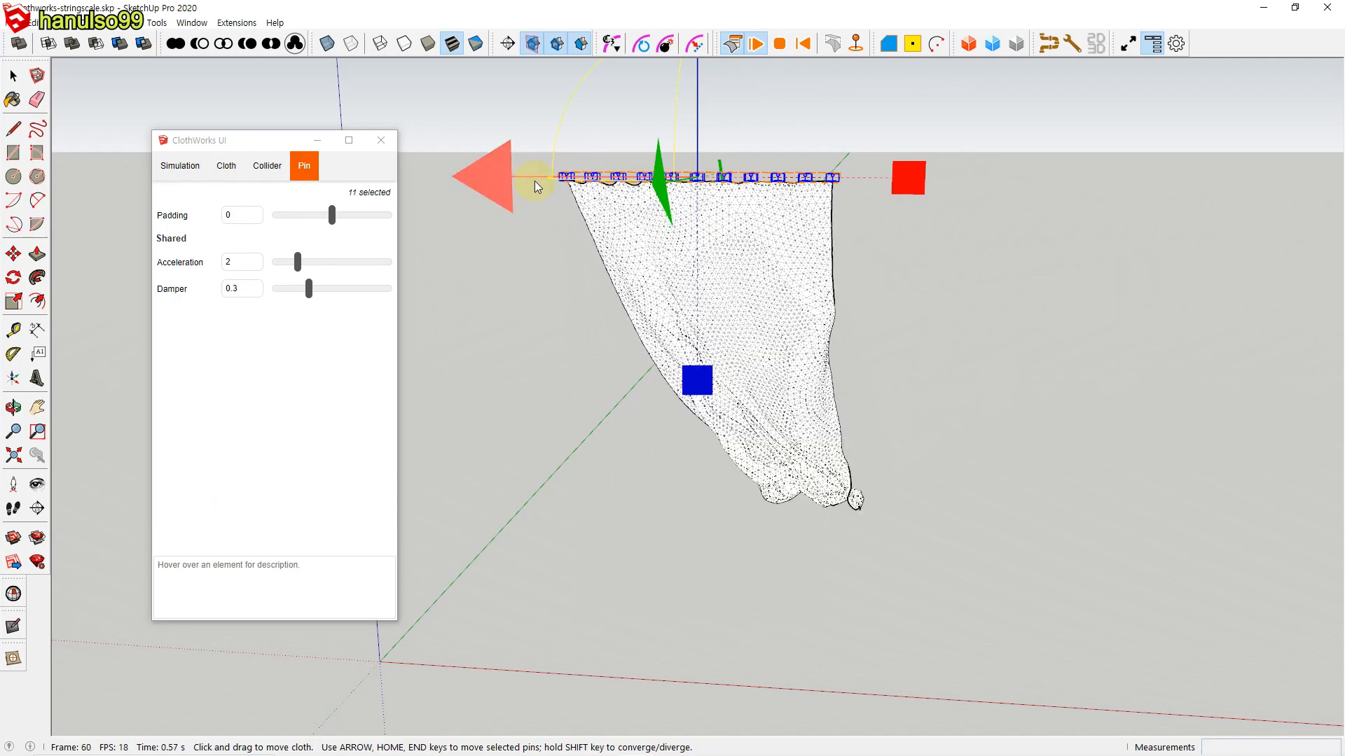
pyautogui.keyDown('shift'); pyautogui.moveTo(804, 231); pyautogui.dragTo(799, 315, button='middle'); pyautogui.keyUp('shift')
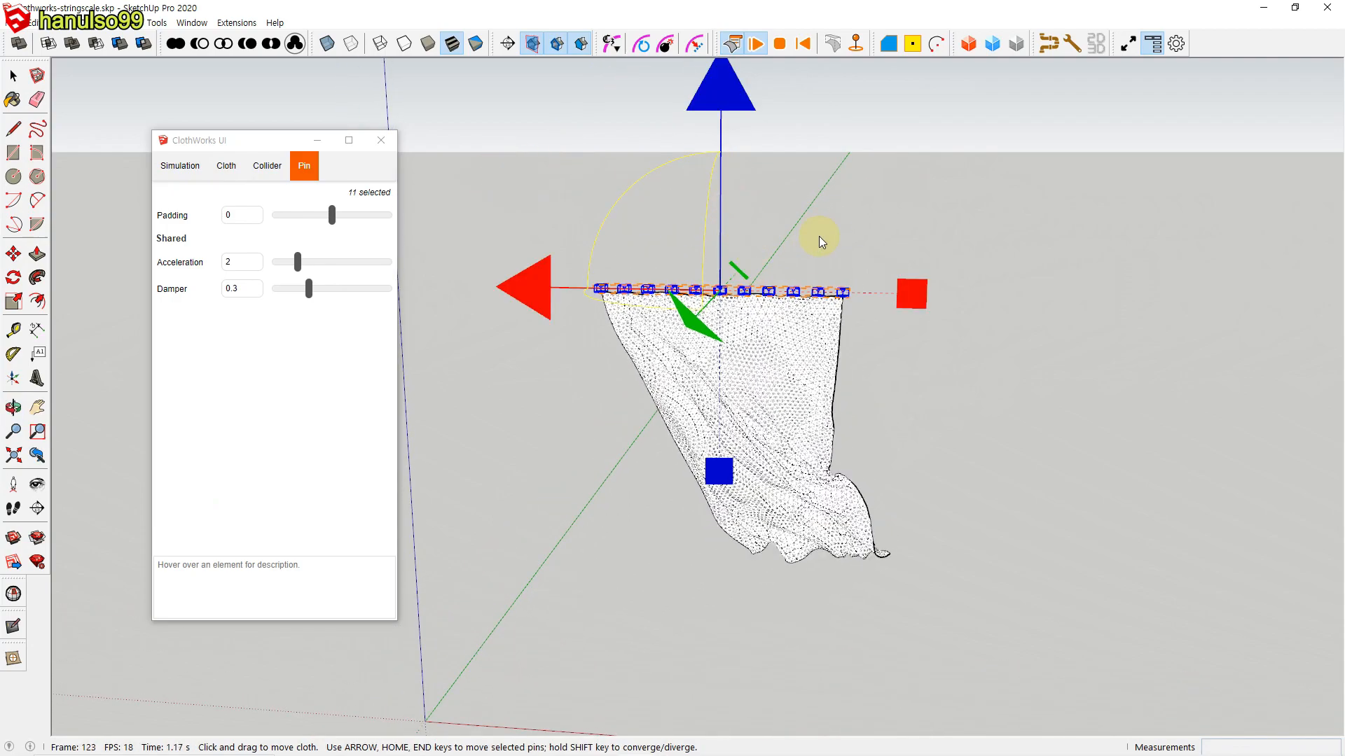
pyautogui.moveTo(748, 129)
pyautogui.mouseDown()
pyautogui.moveTo(724, 87)
pyautogui.moveTo(724, 189)
pyautogui.moveTo(723, 135)
pyautogui.mouseUp()
pyautogui.moveTo(544, 339)
pyautogui.mouseDown()
pyautogui.moveTo(429, 330)
pyautogui.moveTo(525, 336)
pyautogui.mouseUp()
pyautogui.moveTo(955, 399); pyautogui.dragTo(829, 420, button='middle')
pyautogui.moveTo(623, 365); pyautogui.dragTo(657, 338)
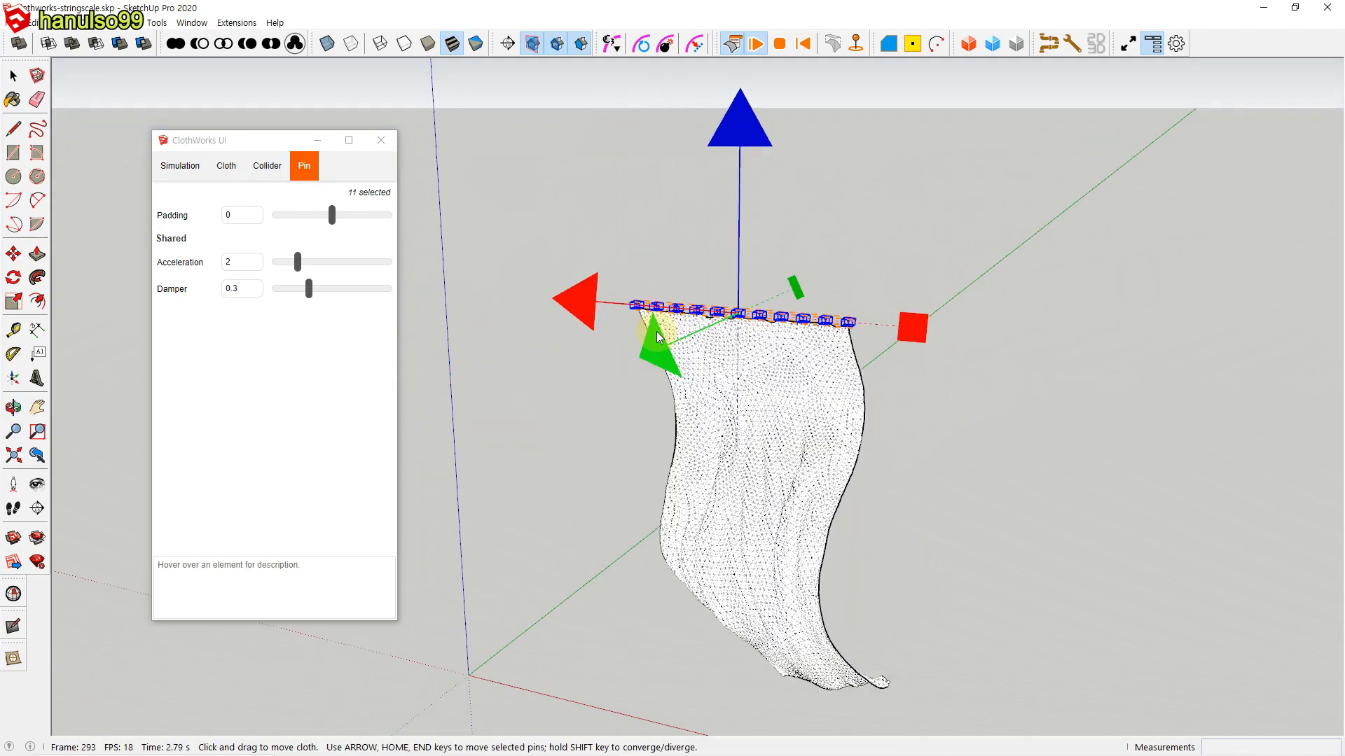
# Step: Scale the selected pin row together along the red axis to gather the curtain, deselect the pins and reset the simulation
pyautogui.moveTo(913, 422); pyautogui.dragTo(897, 335, button='middle')
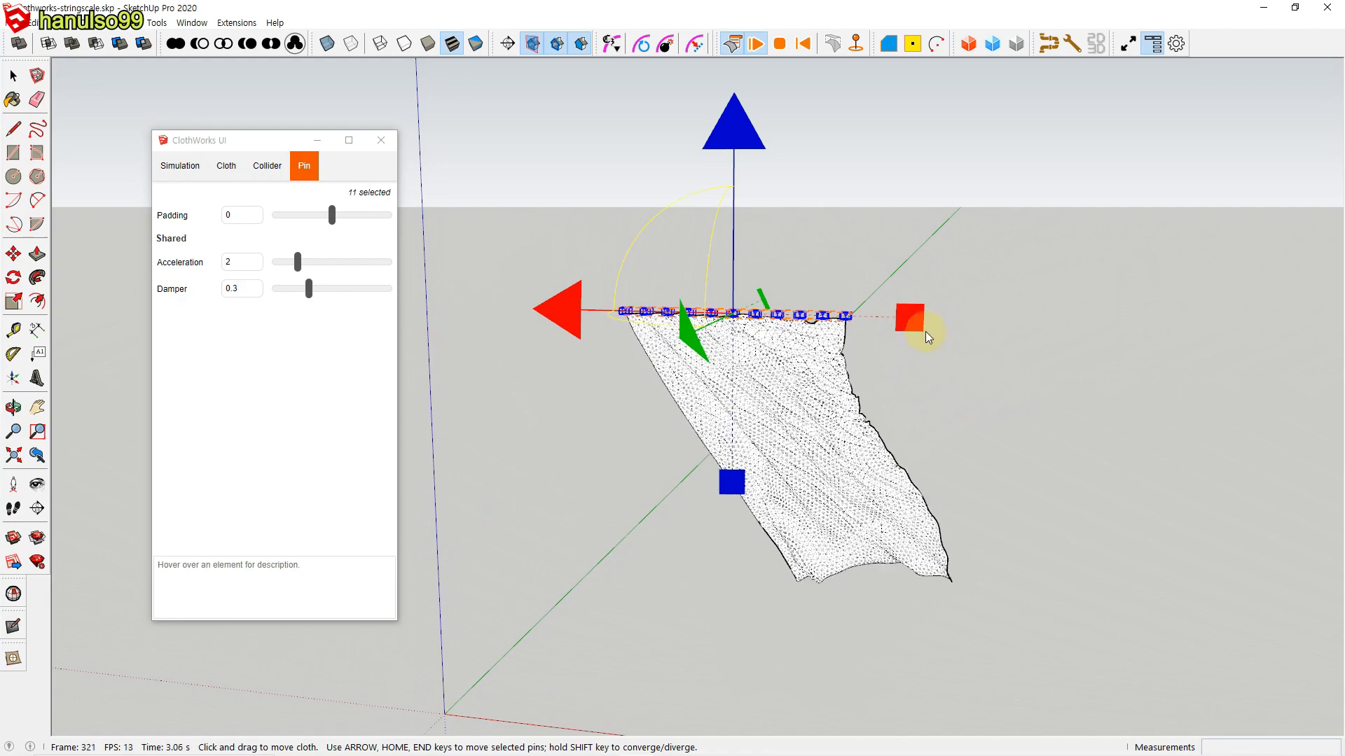
pyautogui.moveTo(911, 321); pyautogui.dragTo(772, 324)
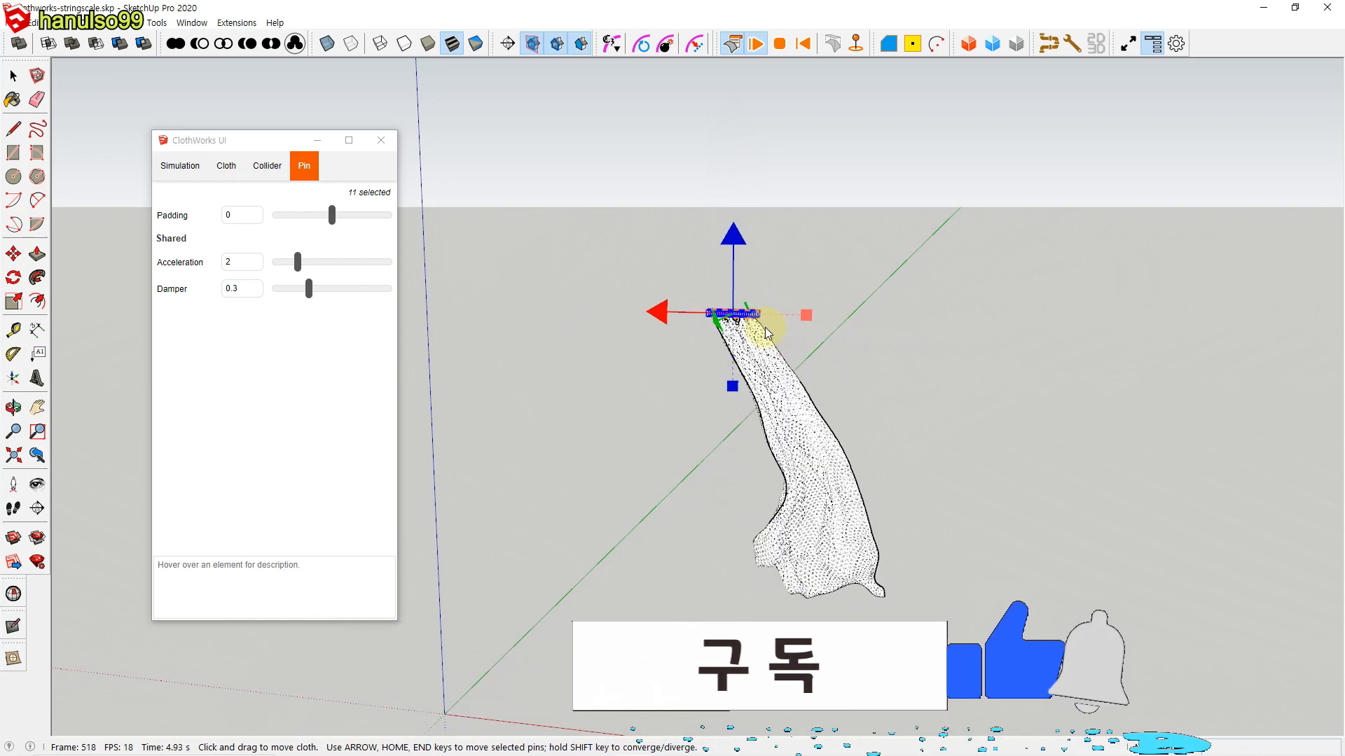
pyautogui.click(866, 359)
pyautogui.moveTo(841, 326); pyautogui.dragTo(831, 389, button='middle')
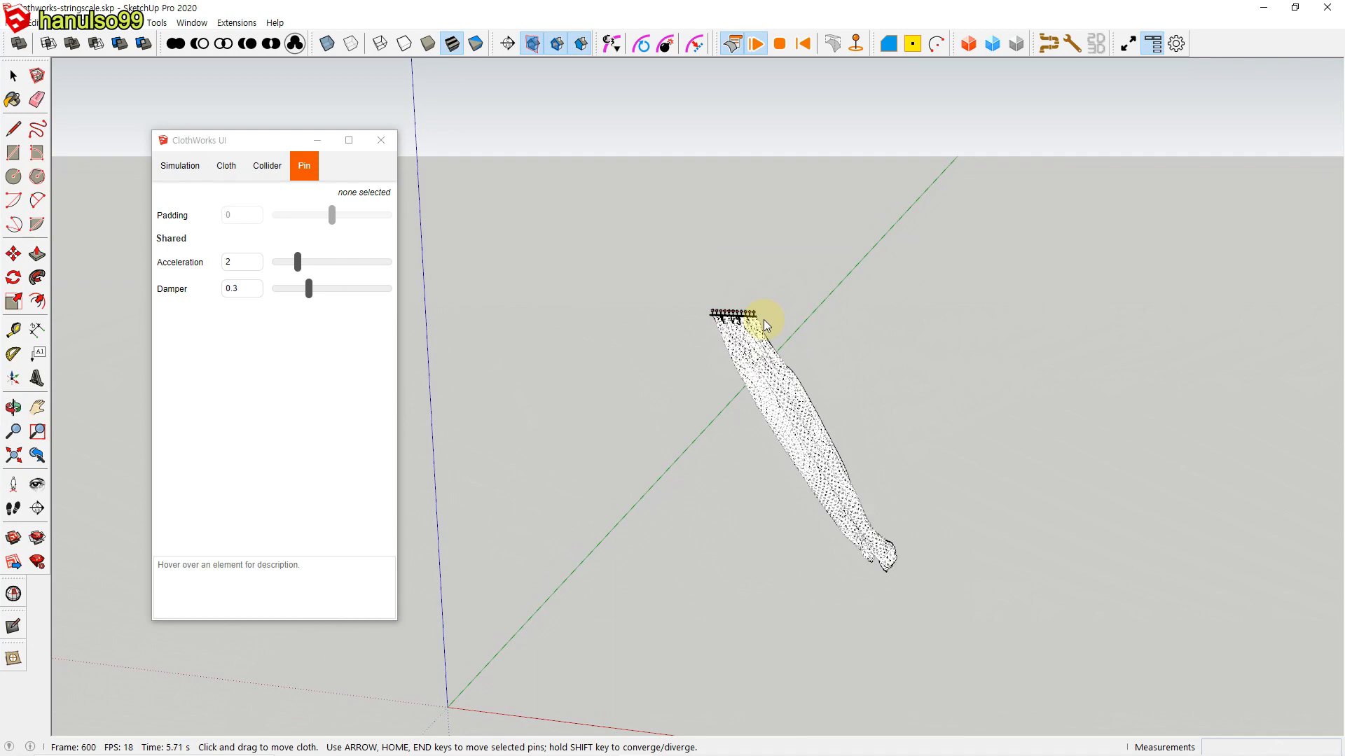
pyautogui.click(804, 45)
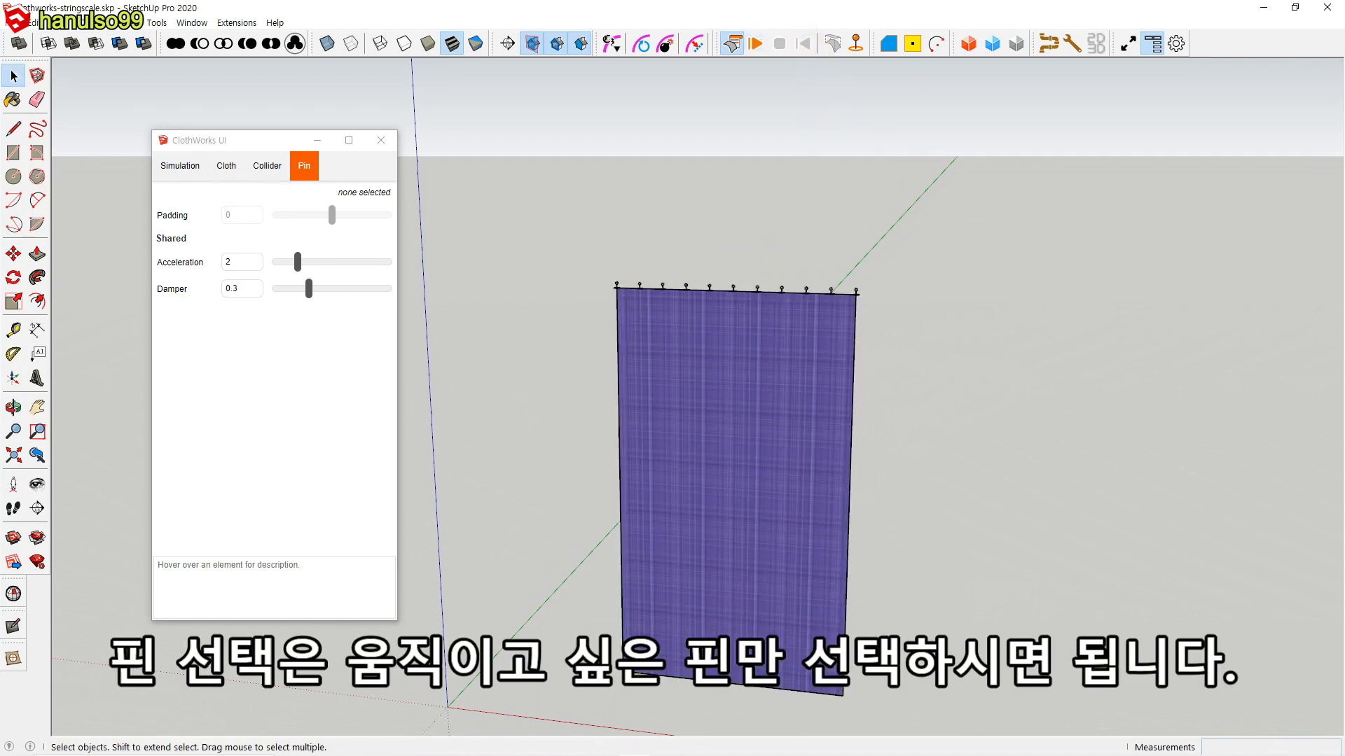
# Step: Run the curtain simulation, select all pins on its upper edge, rotate them together about several axes, and reset the simulation
pyautogui.click(756, 45)
pyautogui.moveTo(565, 257); pyautogui.dragTo(937, 319)
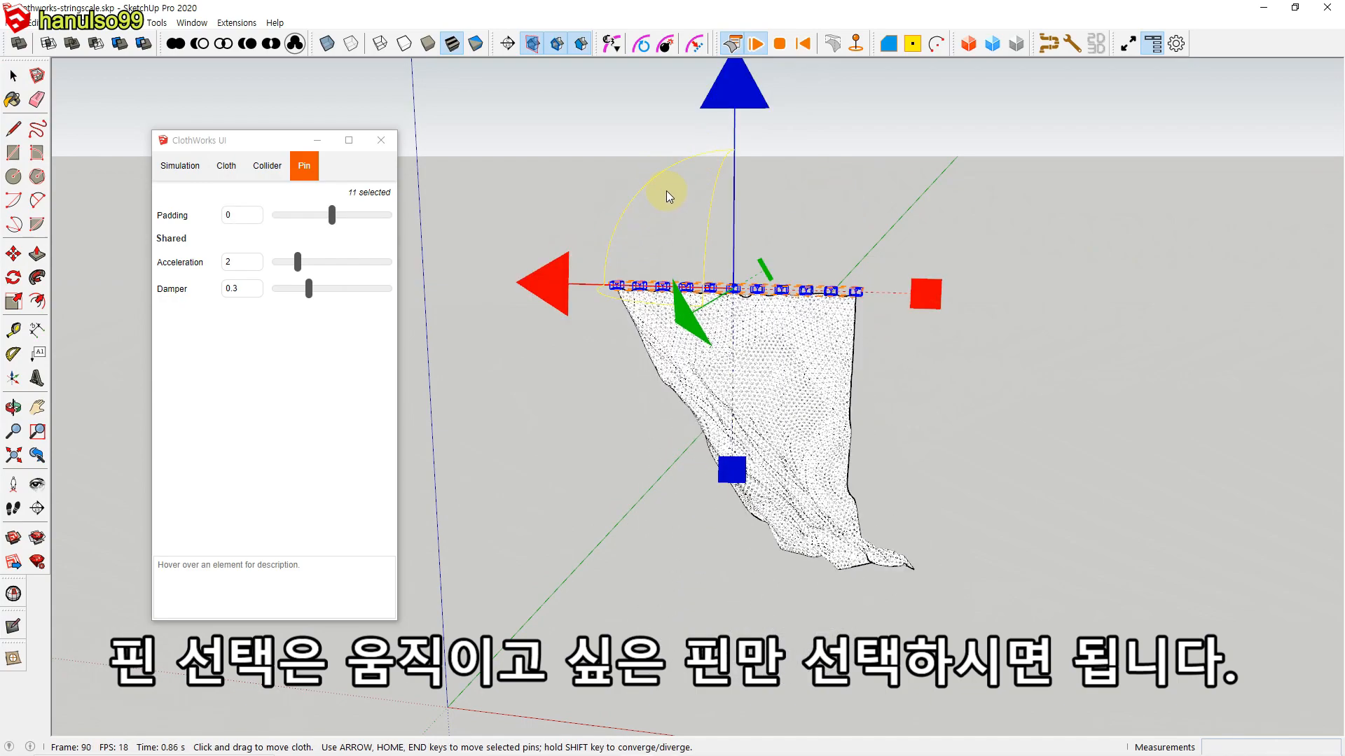
pyautogui.moveTo(644, 189)
pyautogui.mouseDown()
pyautogui.moveTo(624, 223)
pyautogui.moveTo(650, 179)
pyautogui.mouseUp()
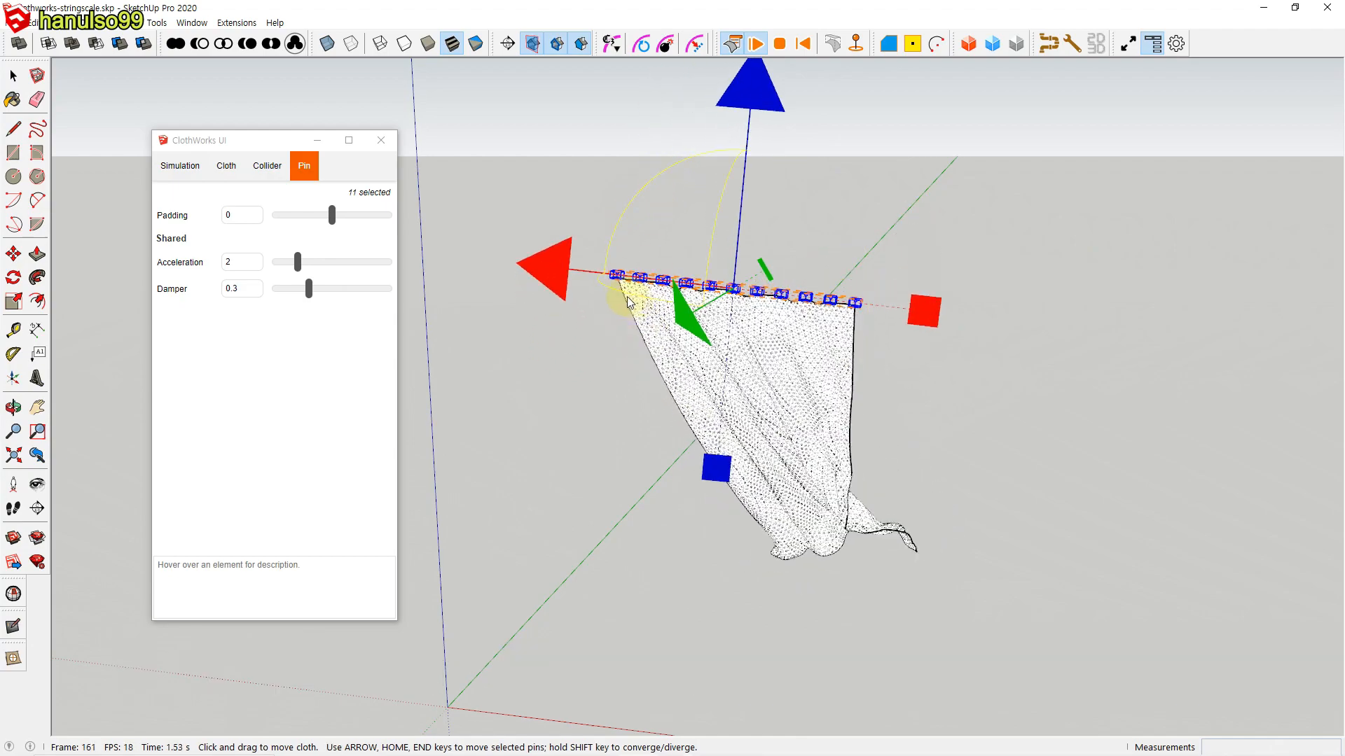
pyautogui.moveTo(619, 300)
pyautogui.mouseDown()
pyautogui.moveTo(750, 309)
pyautogui.moveTo(560, 292)
pyautogui.moveTo(635, 311)
pyautogui.mouseUp()
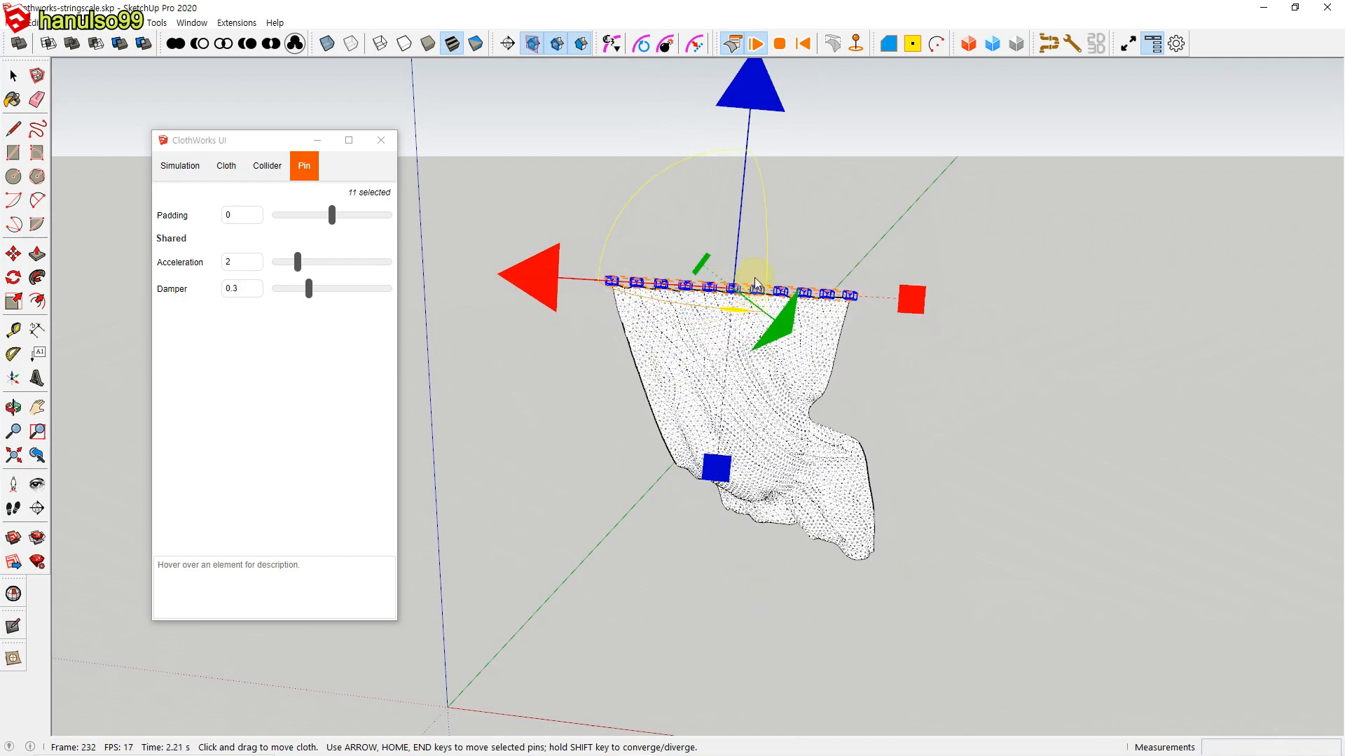
pyautogui.moveTo(764, 252); pyautogui.dragTo(773, 224)
pyautogui.moveTo(629, 204)
pyautogui.mouseDown()
pyautogui.moveTo(611, 254)
pyautogui.moveTo(638, 196)
pyautogui.moveTo(630, 220)
pyautogui.mouseUp()
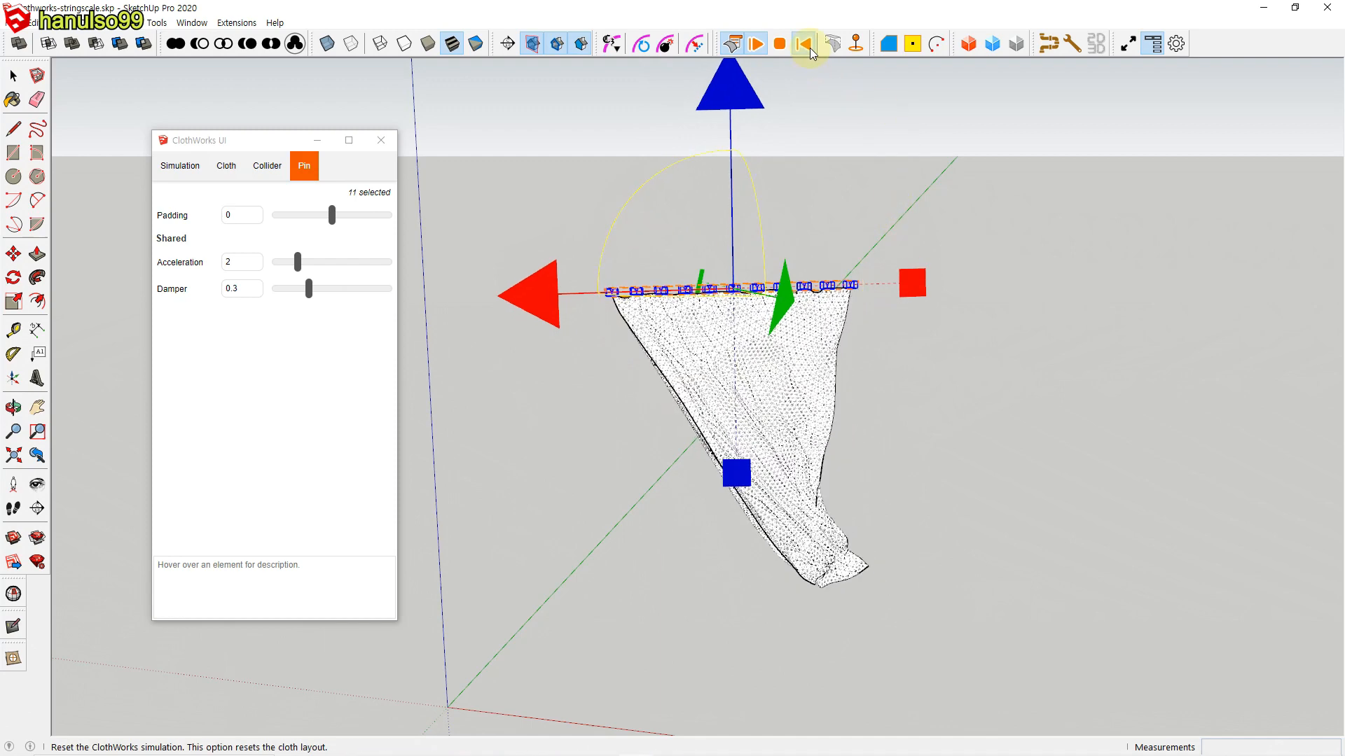
pyautogui.click(804, 45)
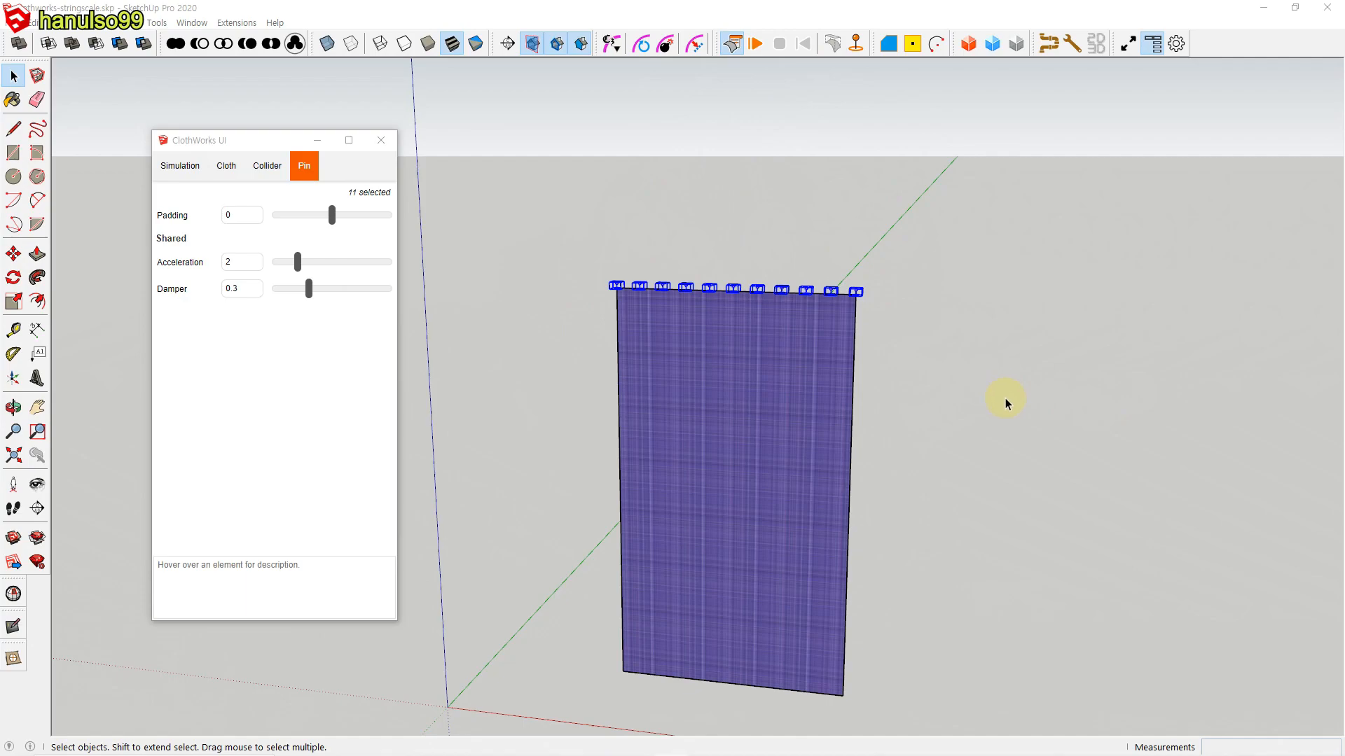
# Step: Simulate the curtain again, scale its pin row together along the red axis, and stop the simulation so the gathered drape is kept
pyautogui.click(755, 44)
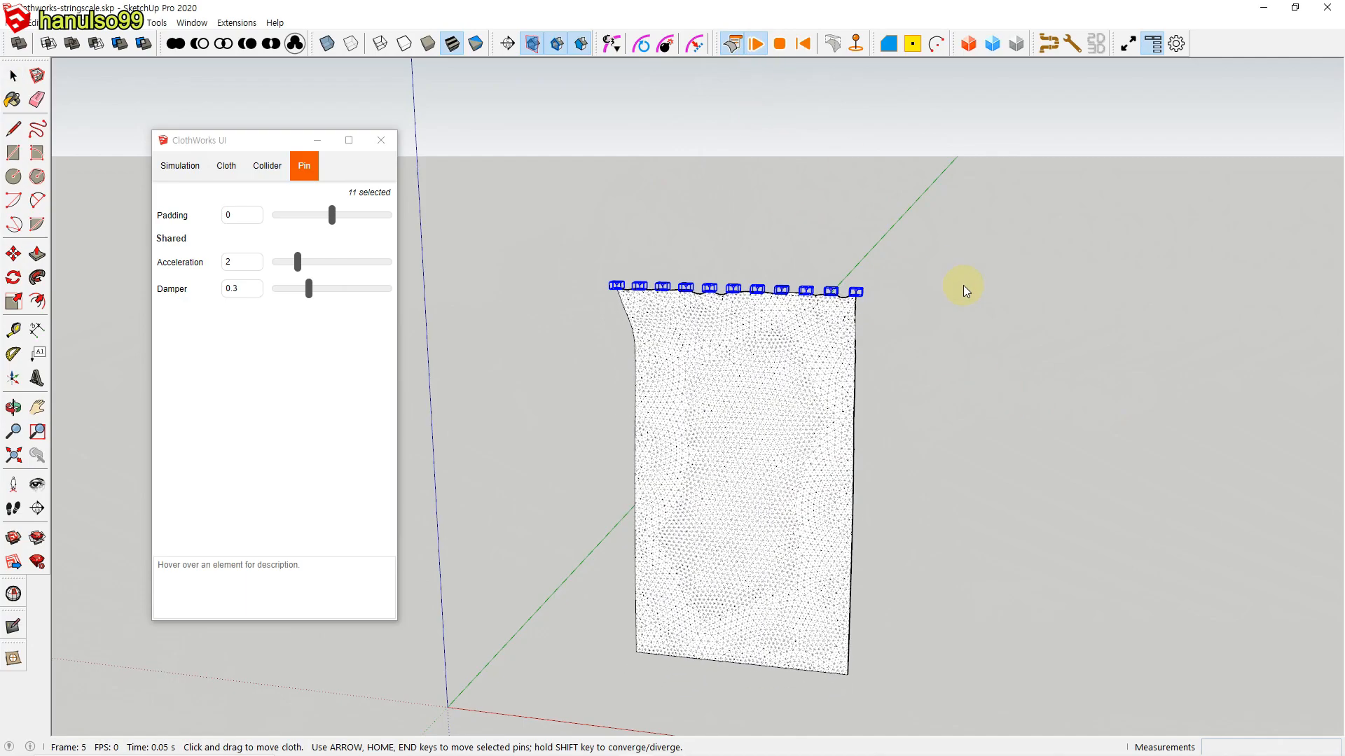
pyautogui.moveTo(533, 240); pyautogui.dragTo(966, 359)
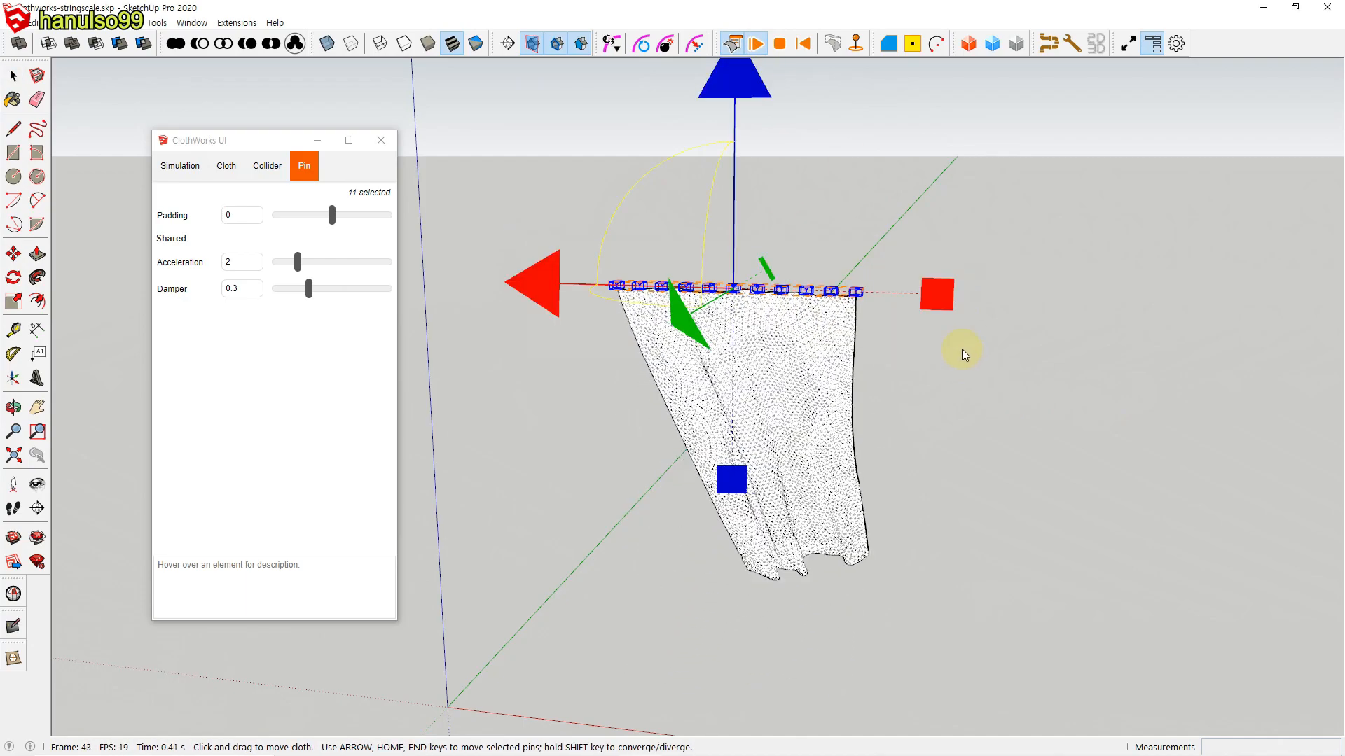
pyautogui.moveTo(943, 299); pyautogui.dragTo(797, 287)
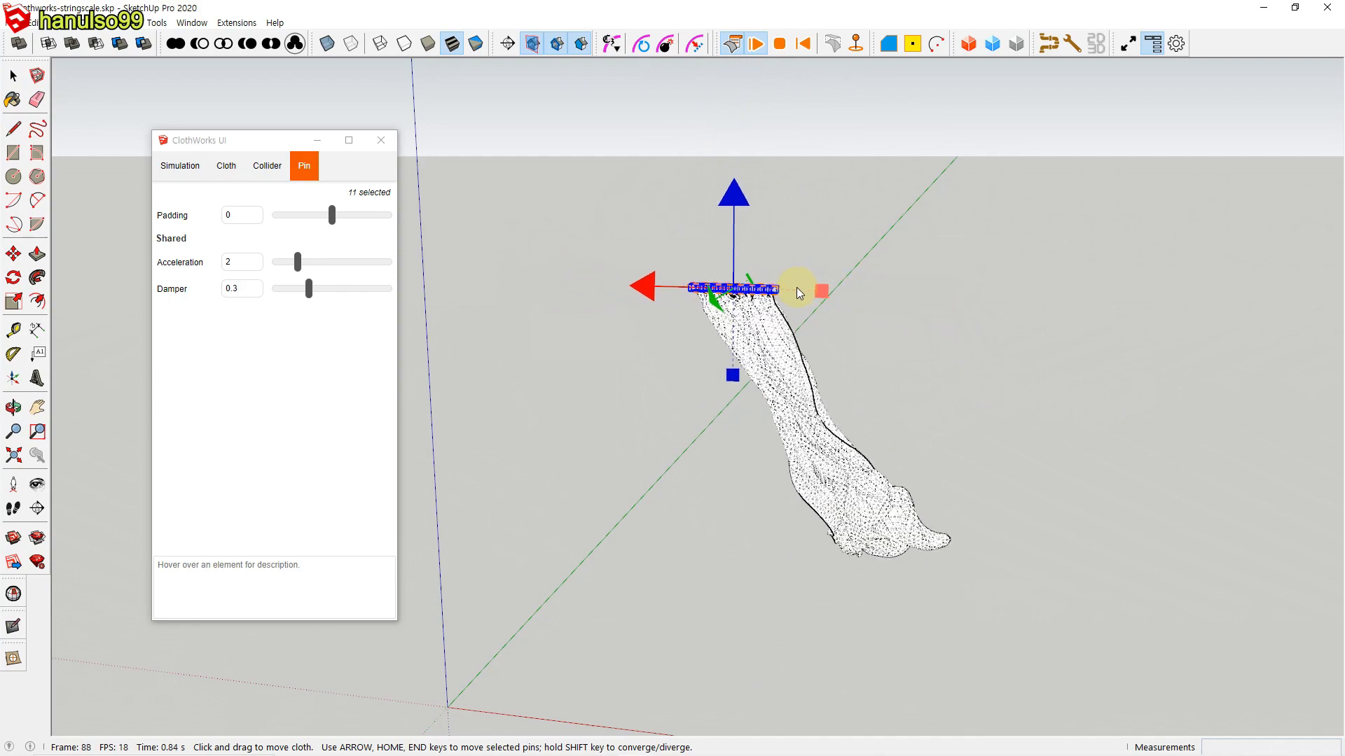
pyautogui.click(779, 45)
pyautogui.click(847, 292)
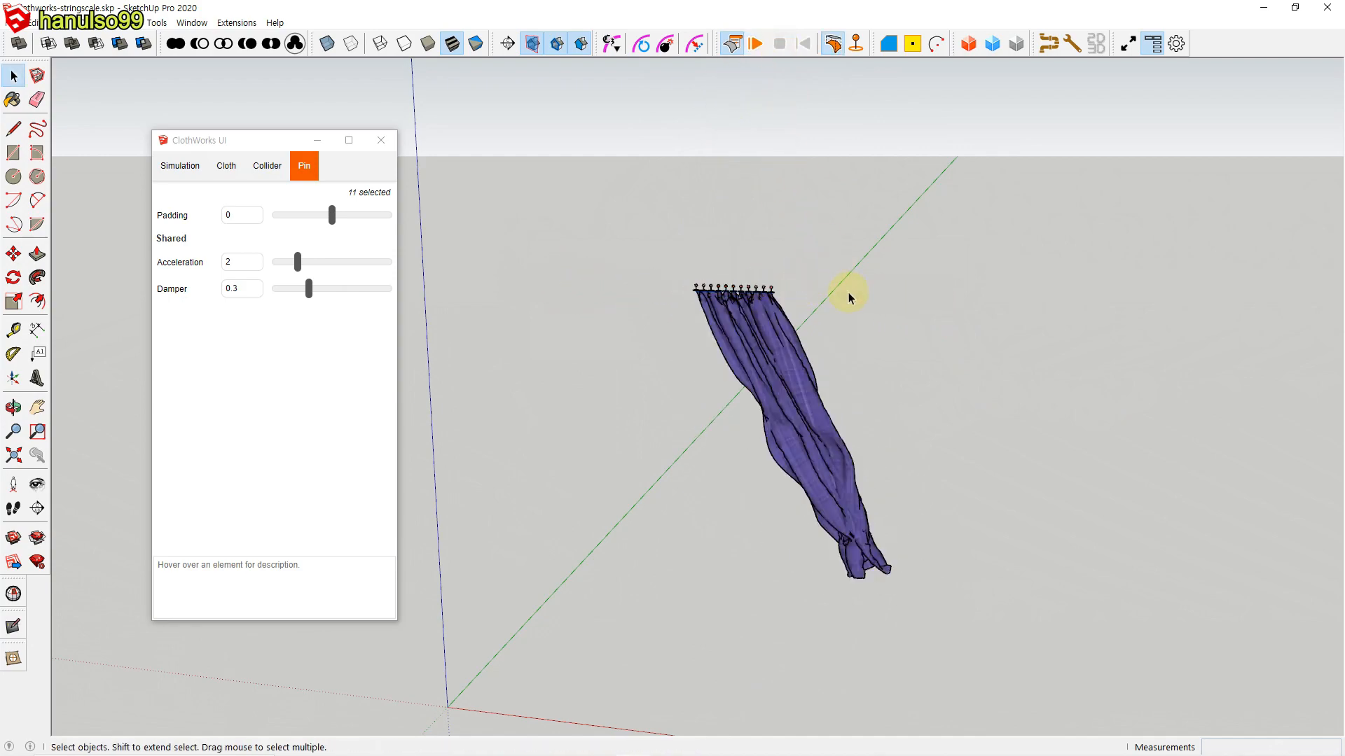
# Step: Toggle the drape of the curtain alone, and toggle the curtain and its pins together back to their flat layout
pyautogui.click(795, 387)
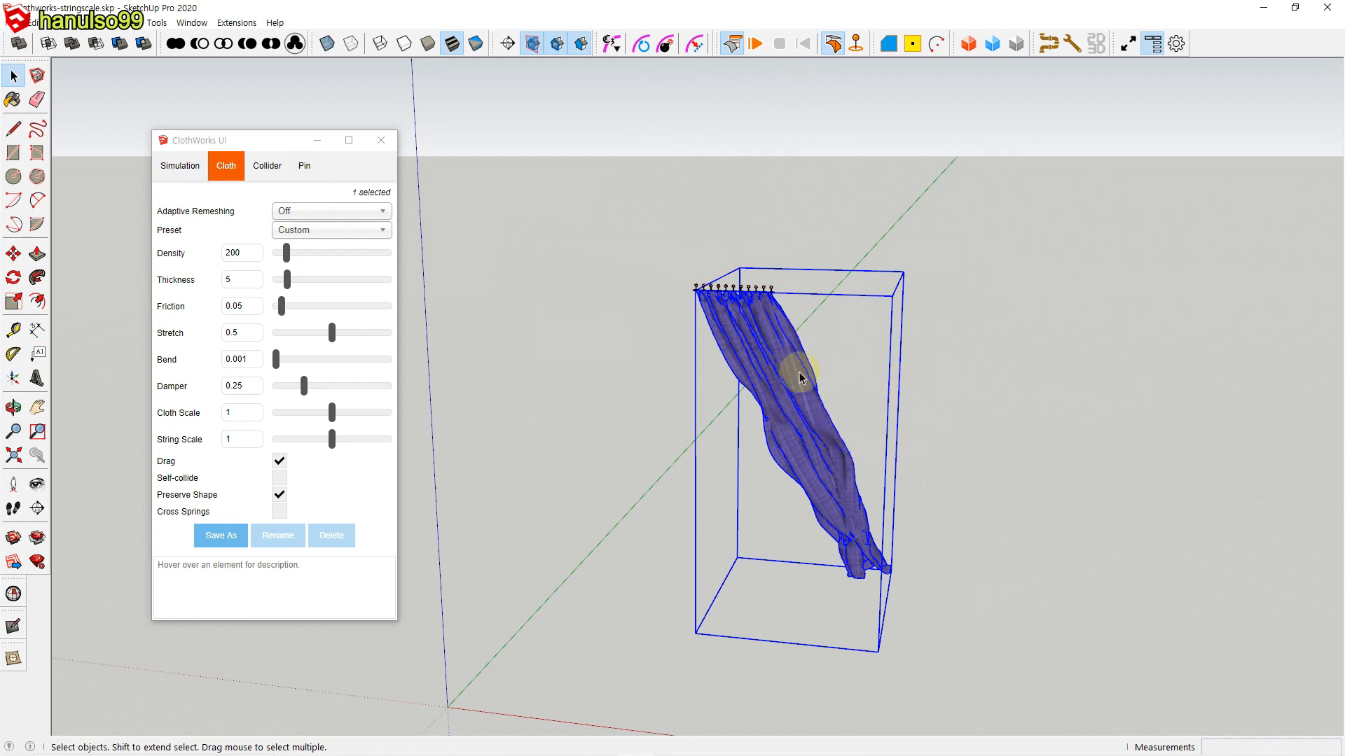
pyautogui.click(833, 45)
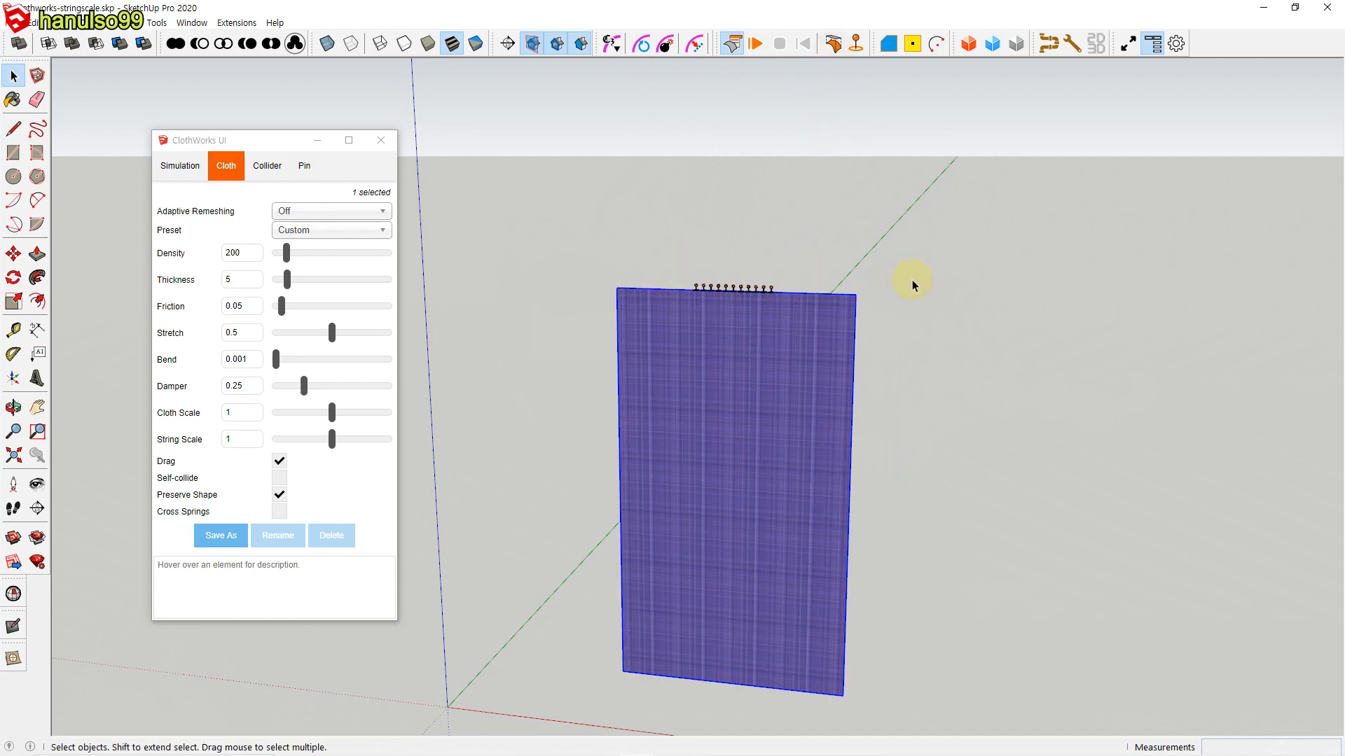
pyautogui.moveTo(634, 227); pyautogui.dragTo(960, 641)
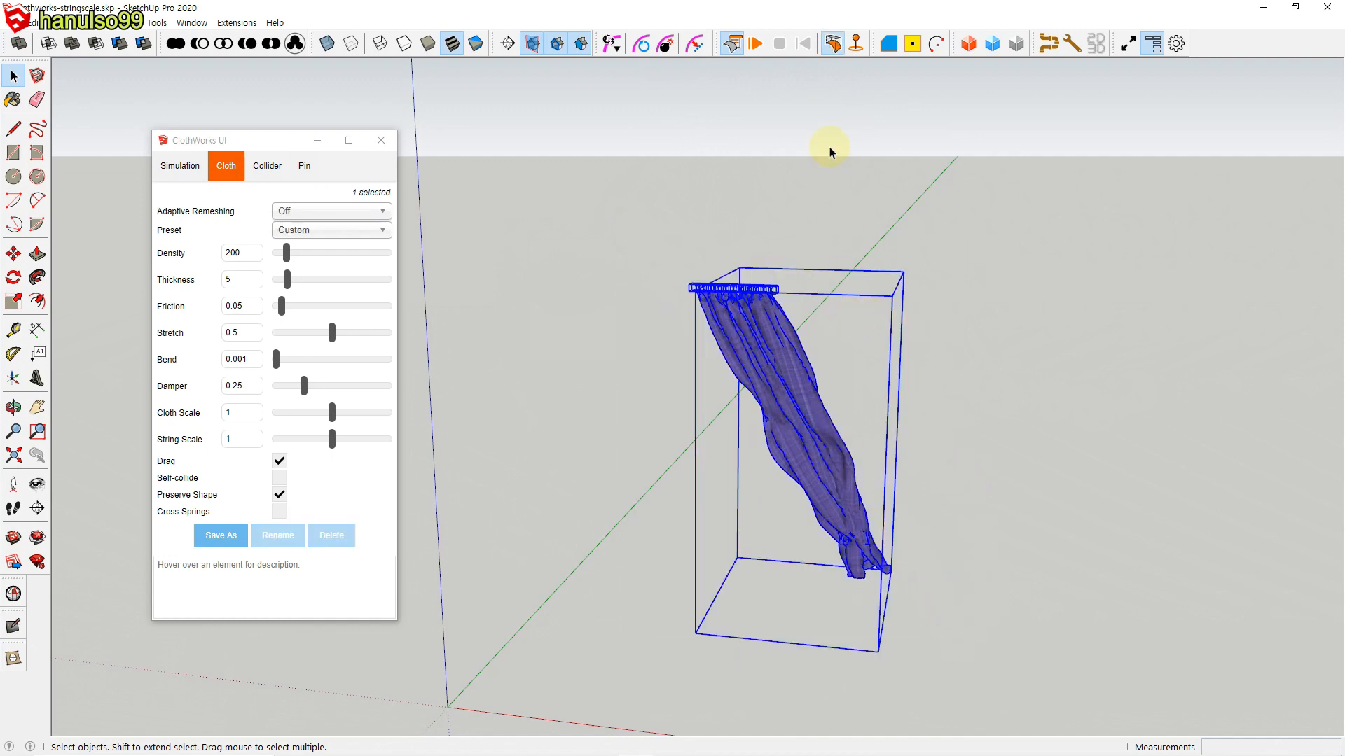
pyautogui.click(833, 44)
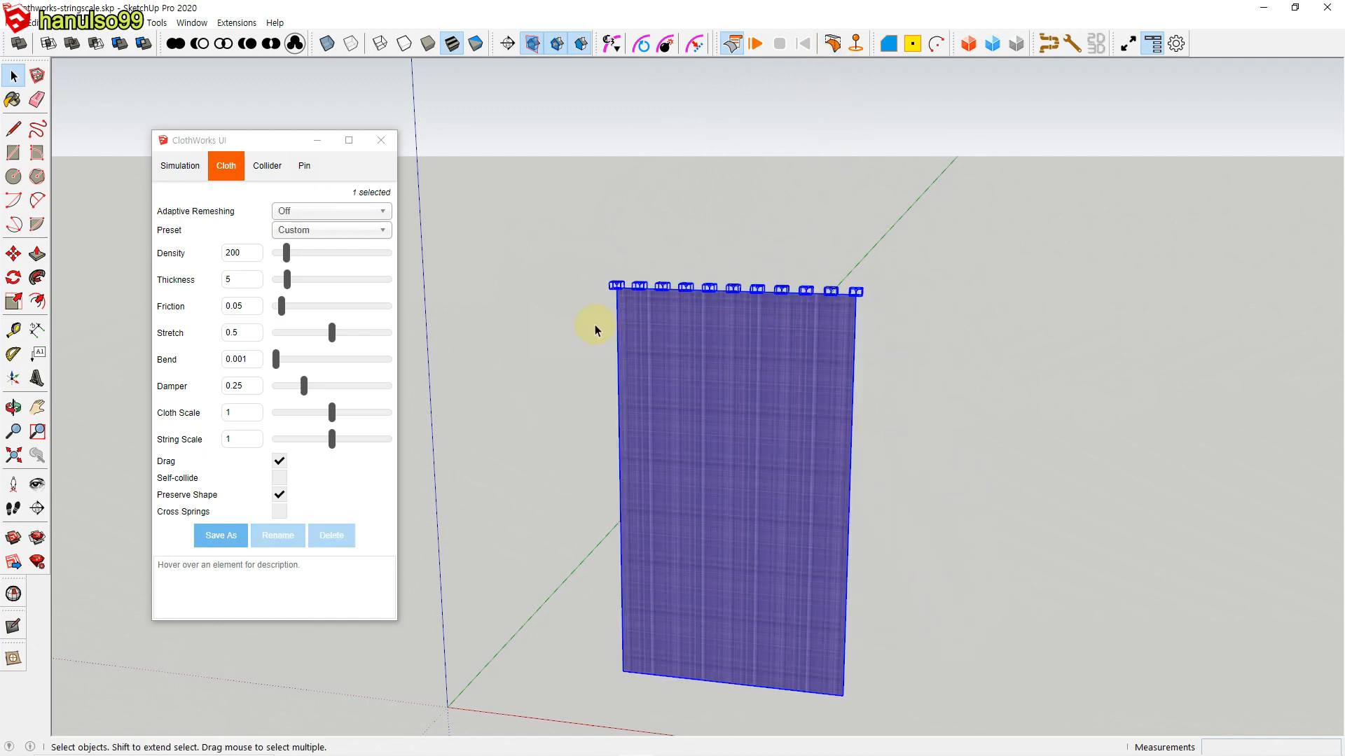
# Step: Toggle the drape of the purple curtain and of its pin row separately, selecting one of them each time
pyautogui.click(1017, 318)
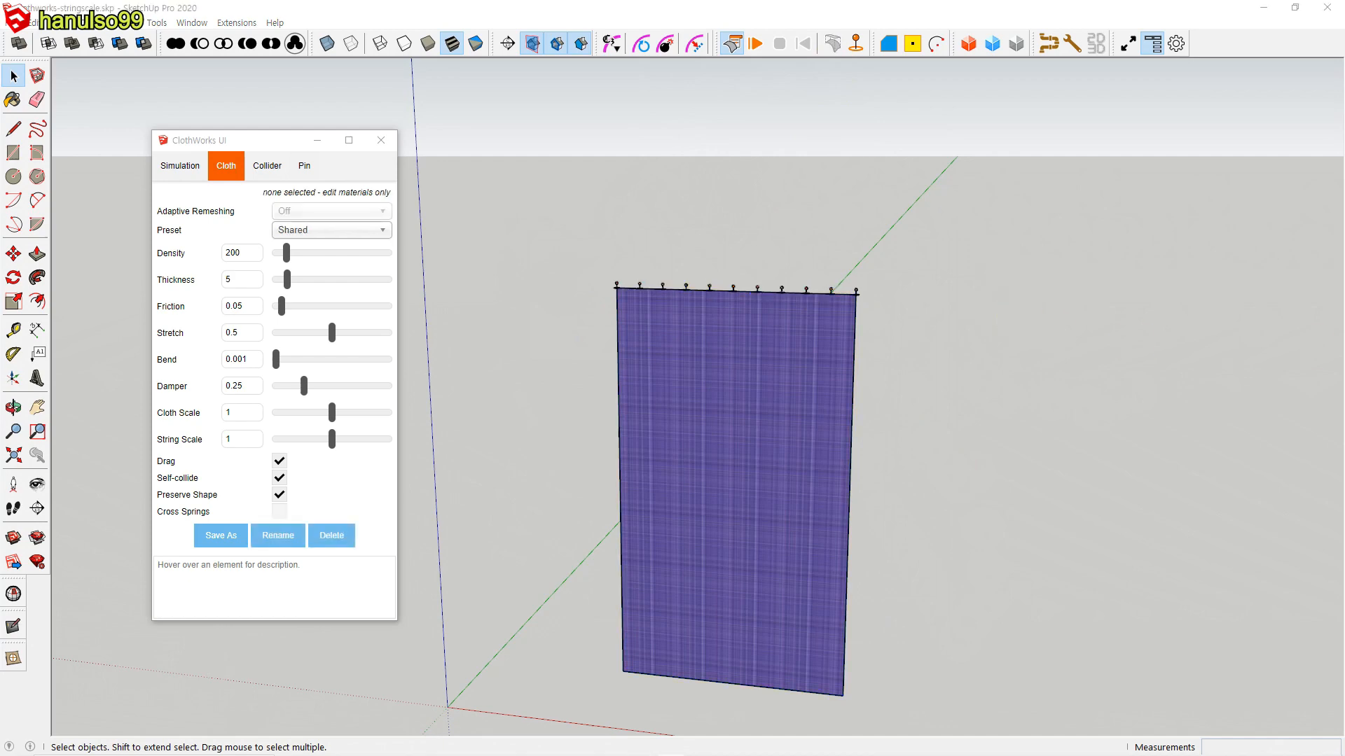
pyautogui.click(779, 478)
pyautogui.click(834, 48)
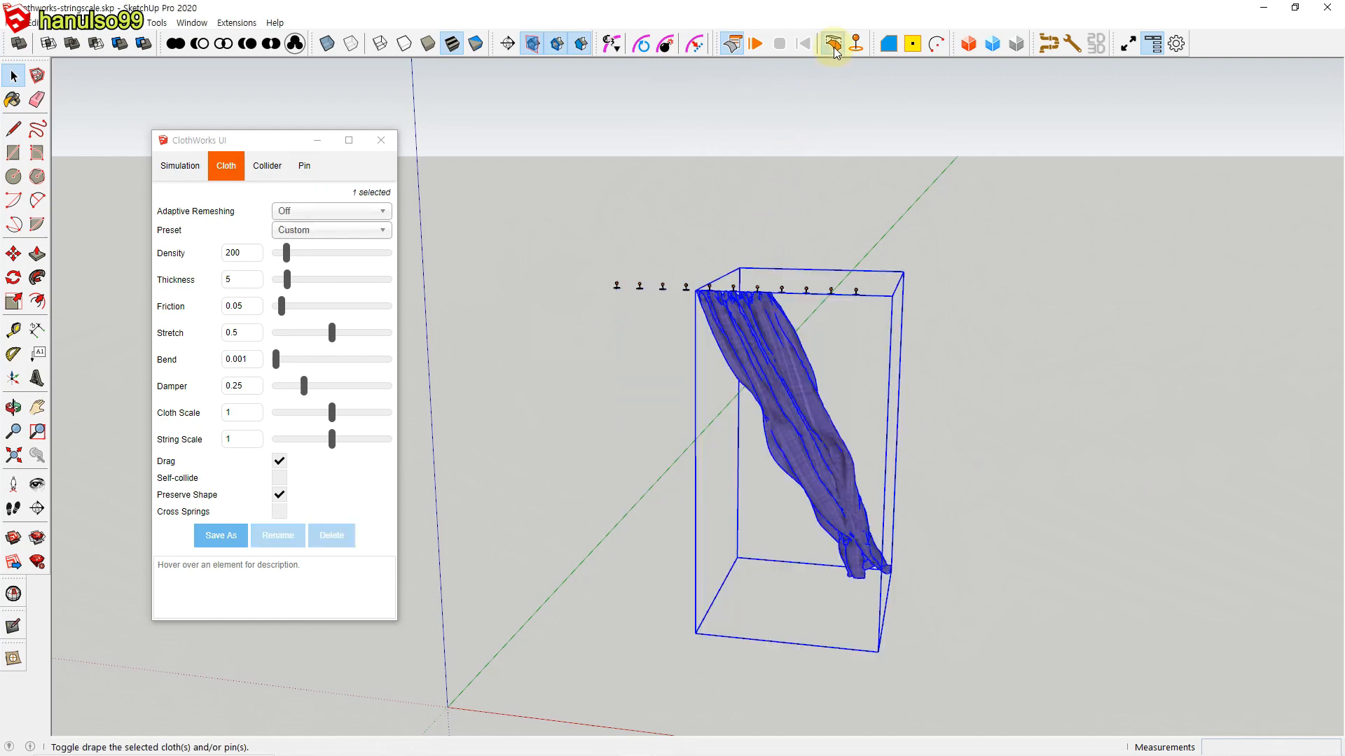
pyautogui.moveTo(925, 335); pyautogui.dragTo(926, 334)
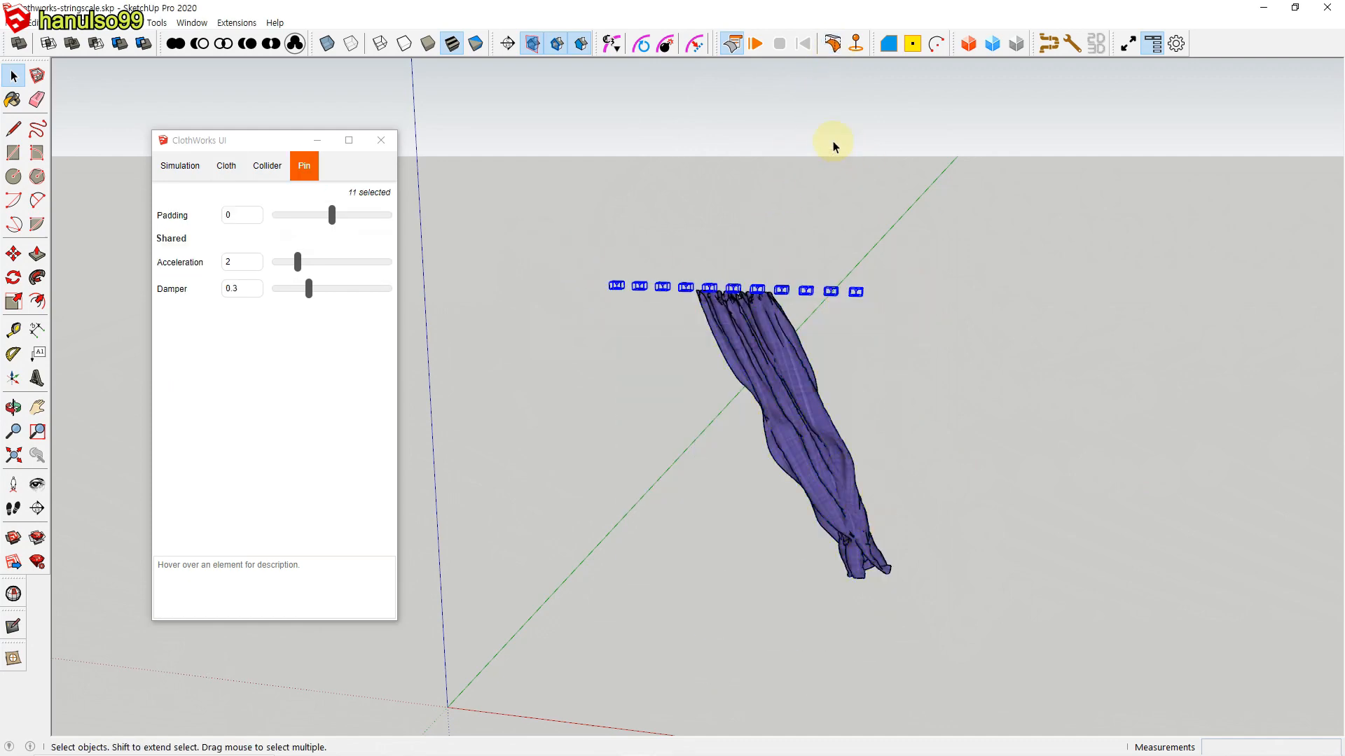
pyautogui.click(833, 47)
pyautogui.click(819, 390)
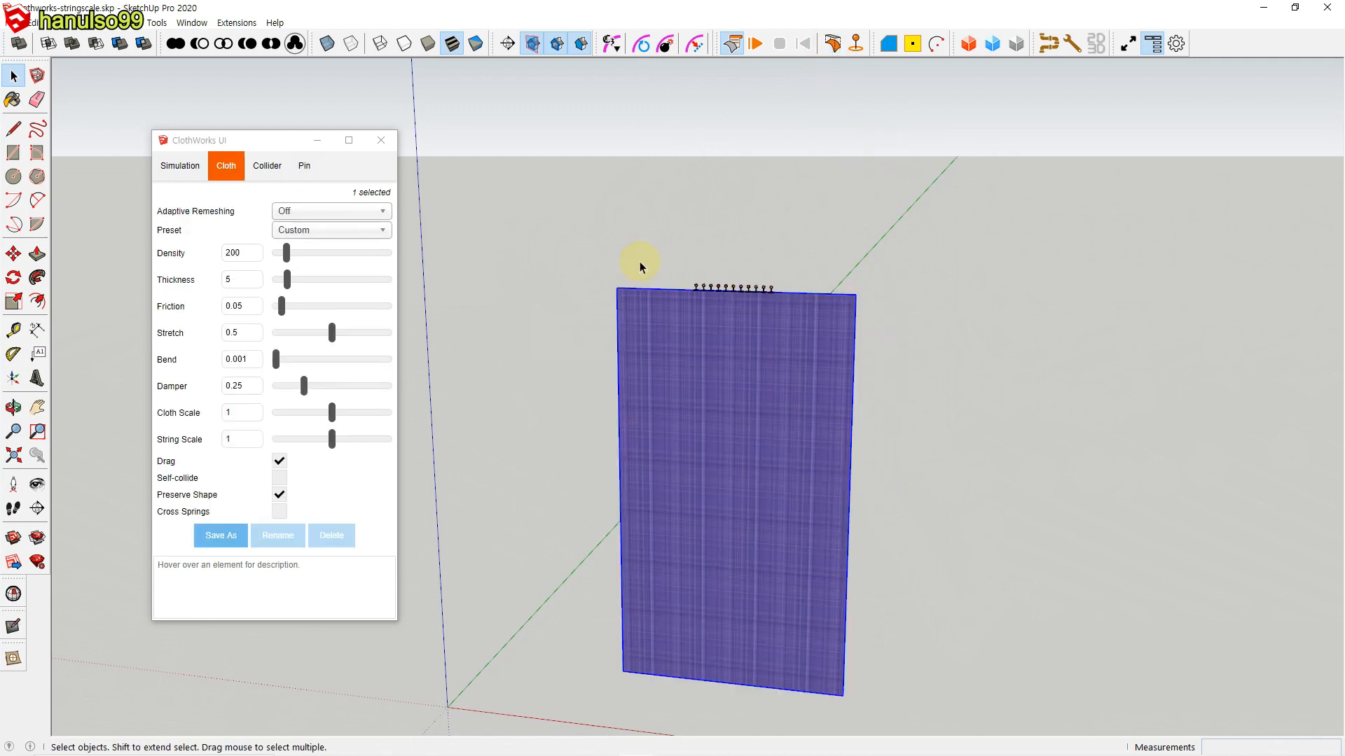
pyautogui.moveTo(783, 329); pyautogui.dragTo(784, 328)
pyautogui.click(833, 45)
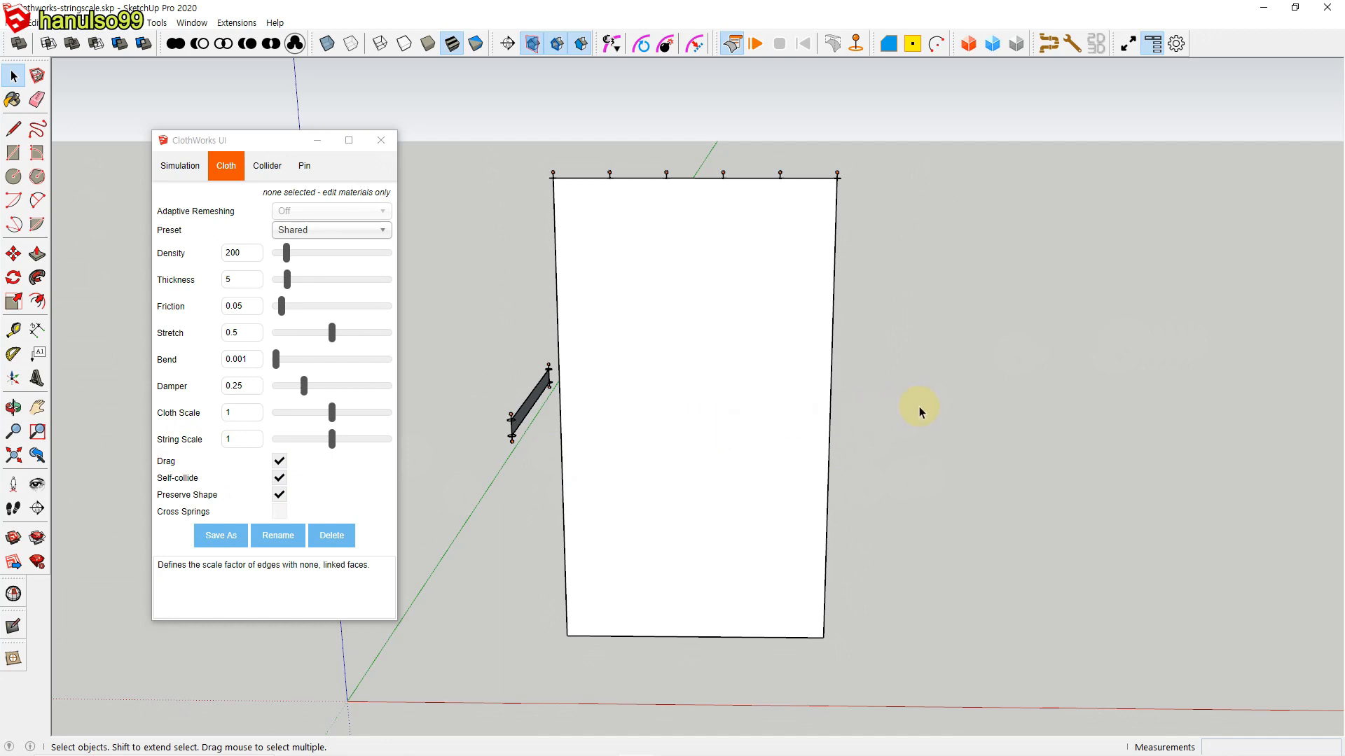
# Step: Simulate the white curtain with its tie-back band, pull it aside by moving the band's four pins along the red axis, and reset
pyautogui.moveTo(493, 505); pyautogui.dragTo(478, 387, button='middle')
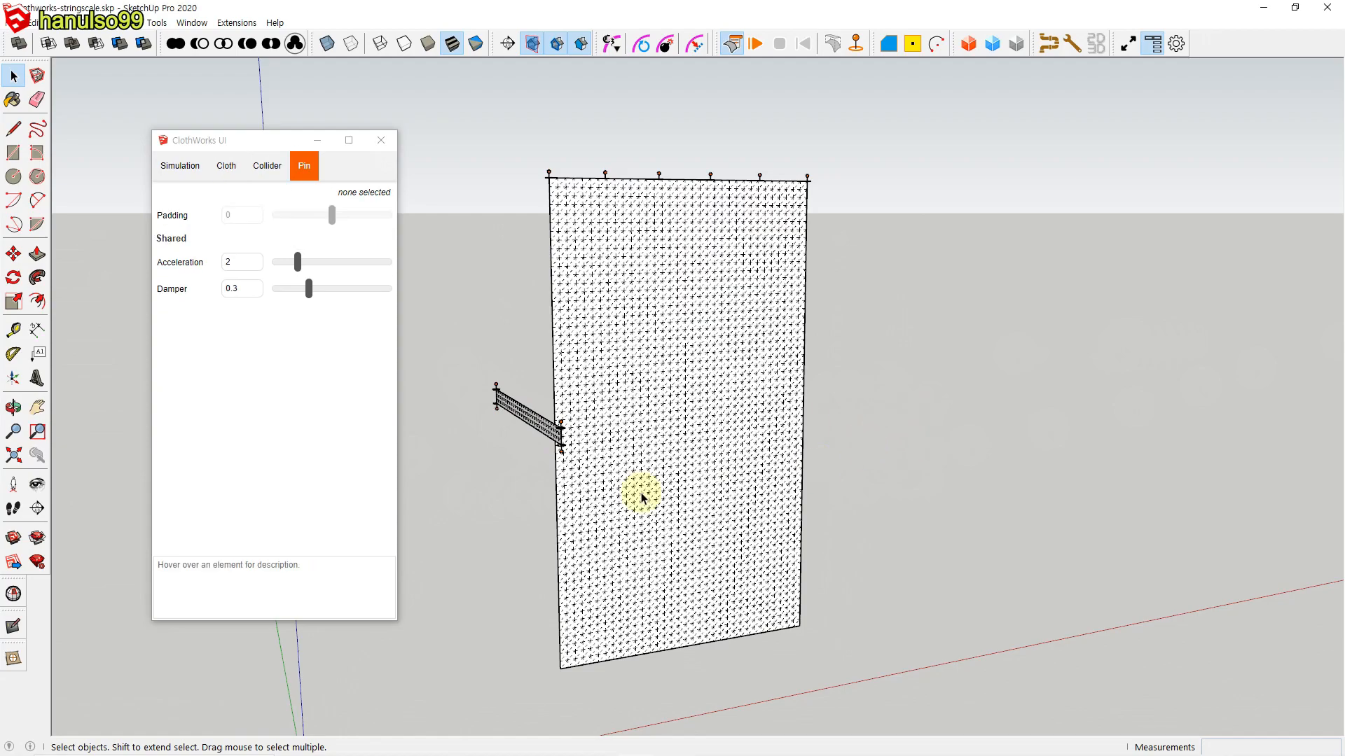
pyautogui.scroll(6, 539, 441)
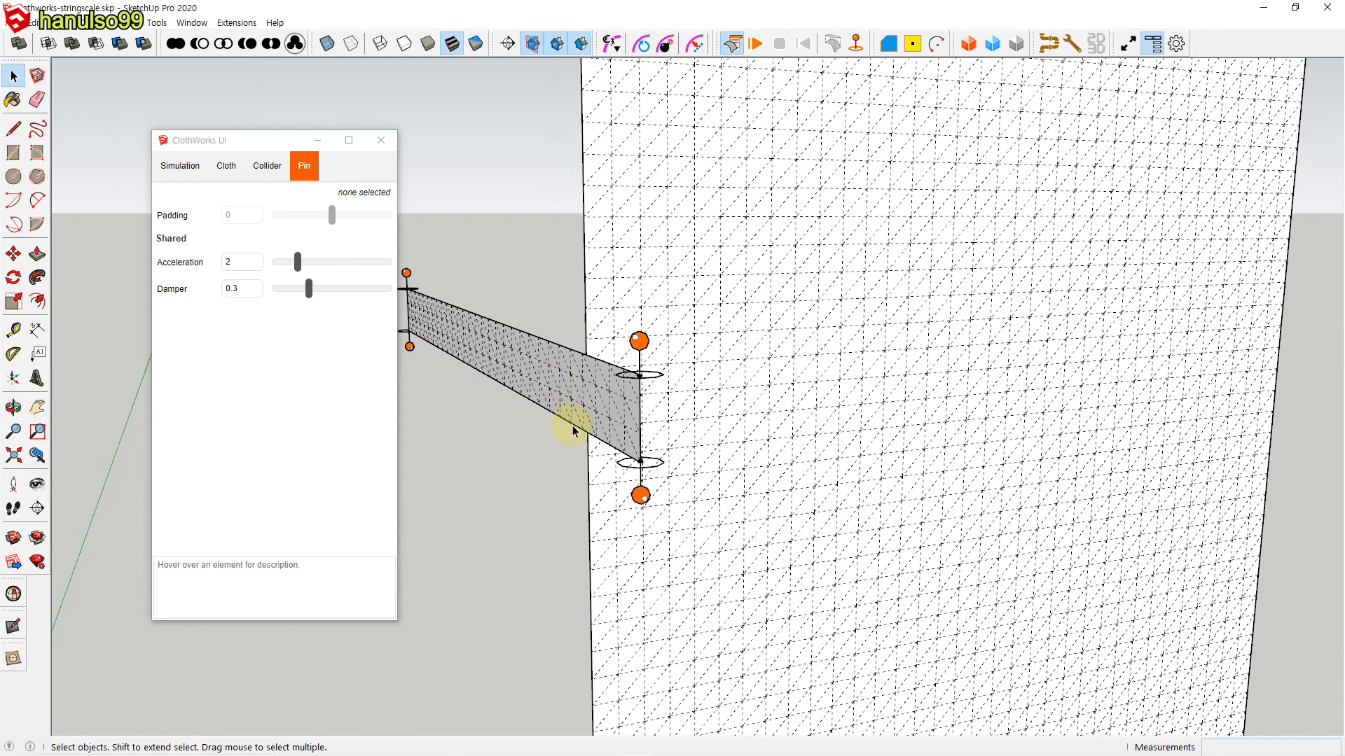
pyautogui.scroll(-8, 562, 475)
pyautogui.keyDown('shift'); pyautogui.moveTo(631, 520); pyautogui.dragTo(786, 513, button='middle'); pyautogui.keyUp('shift')
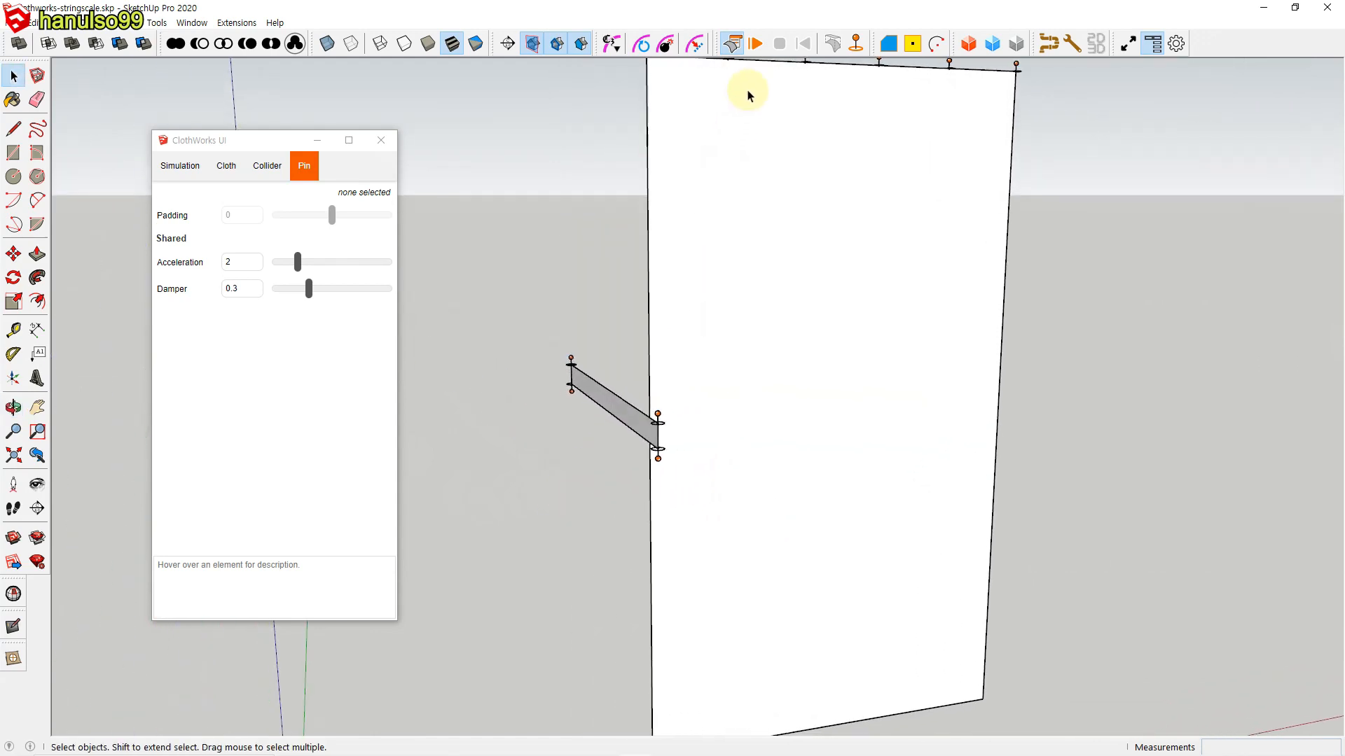
pyautogui.click(755, 45)
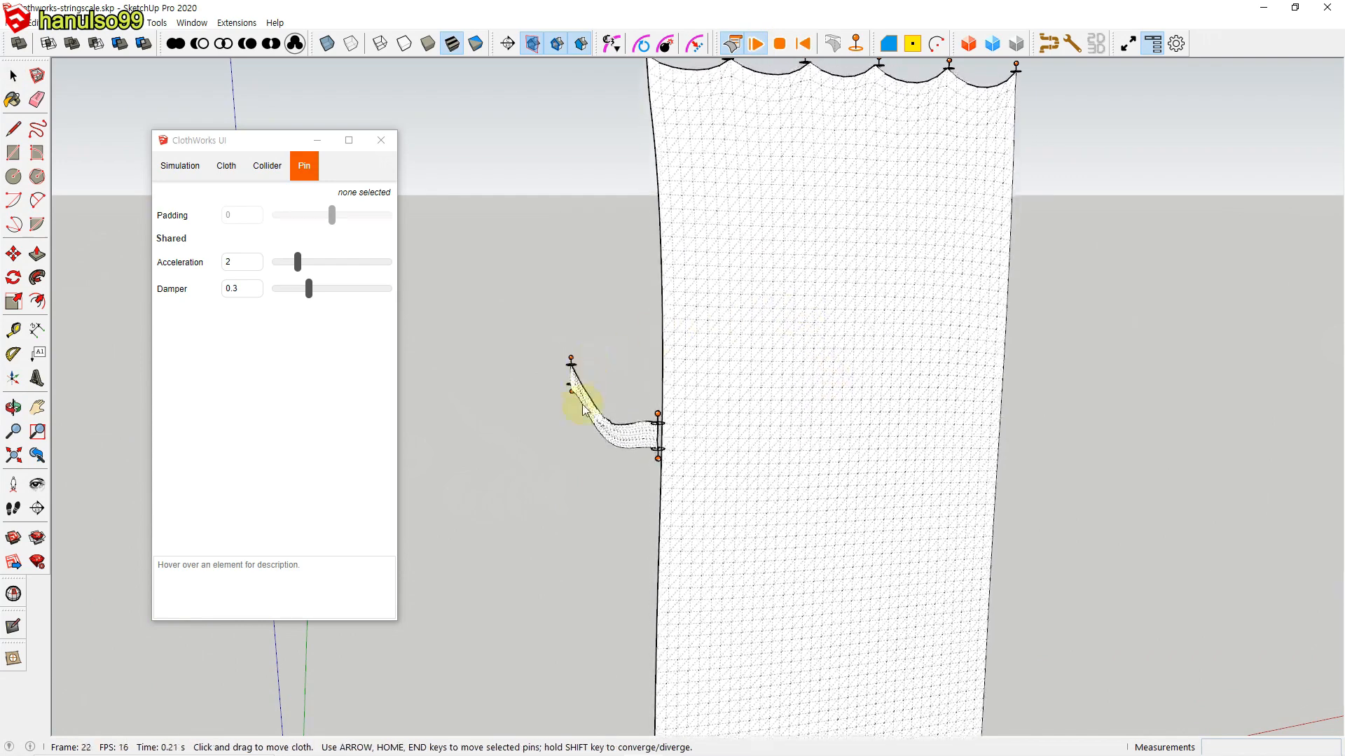
pyautogui.moveTo(537, 338); pyautogui.dragTo(679, 505)
pyautogui.moveTo(482, 427); pyautogui.dragTo(666, 403)
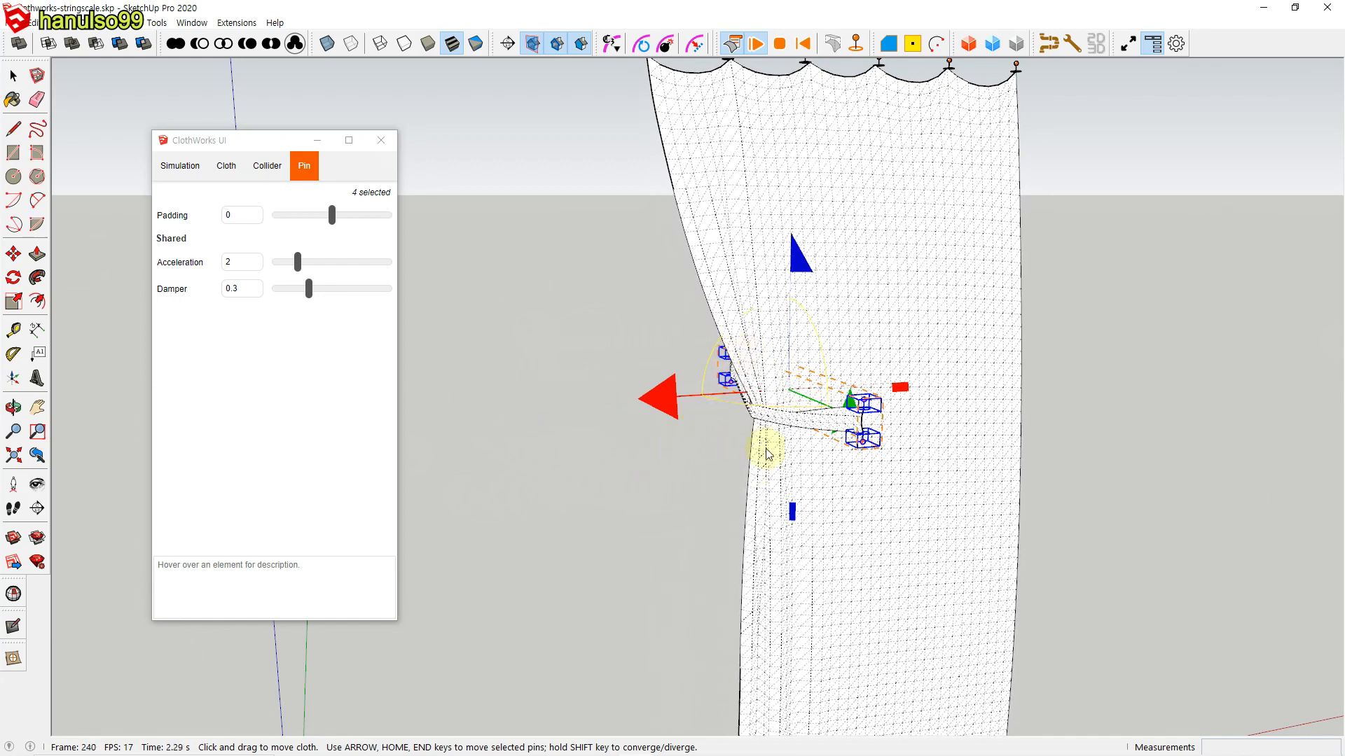
pyautogui.moveTo(667, 402); pyautogui.dragTo(1006, 423)
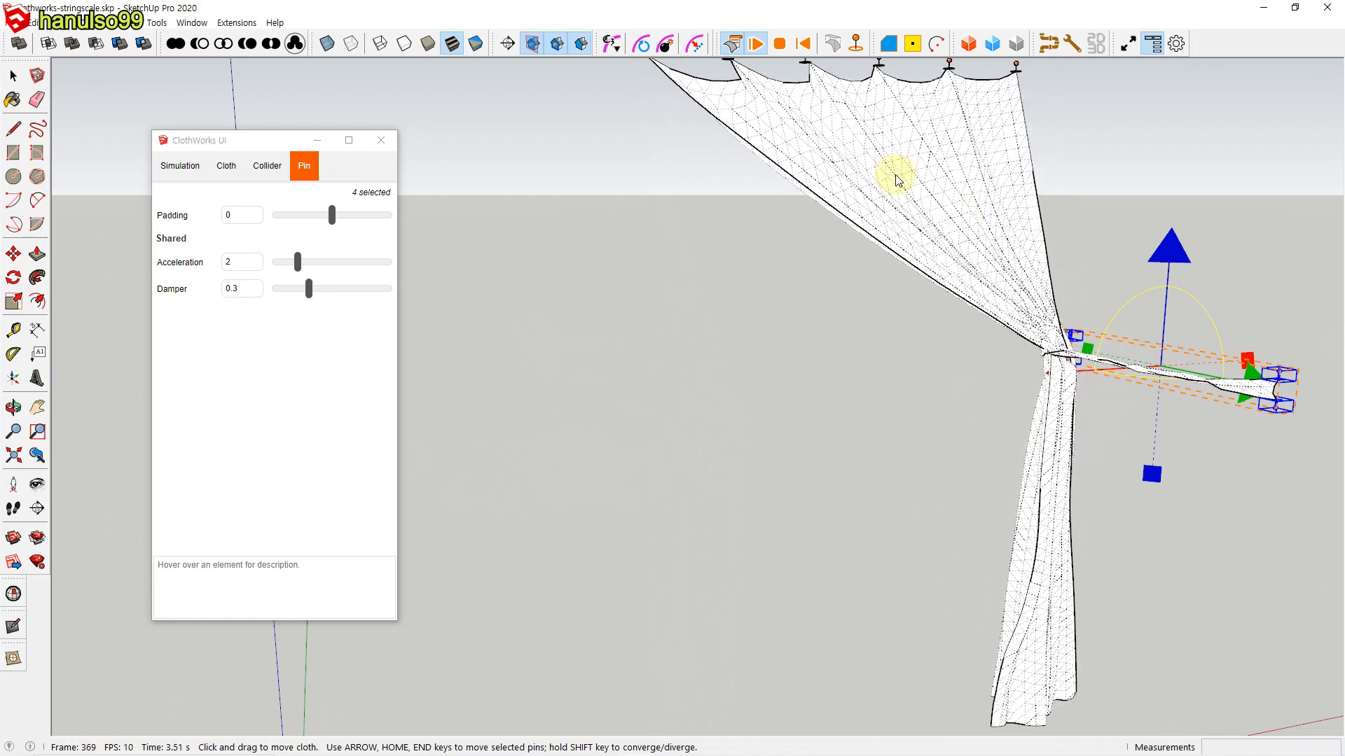
pyautogui.click(803, 43)
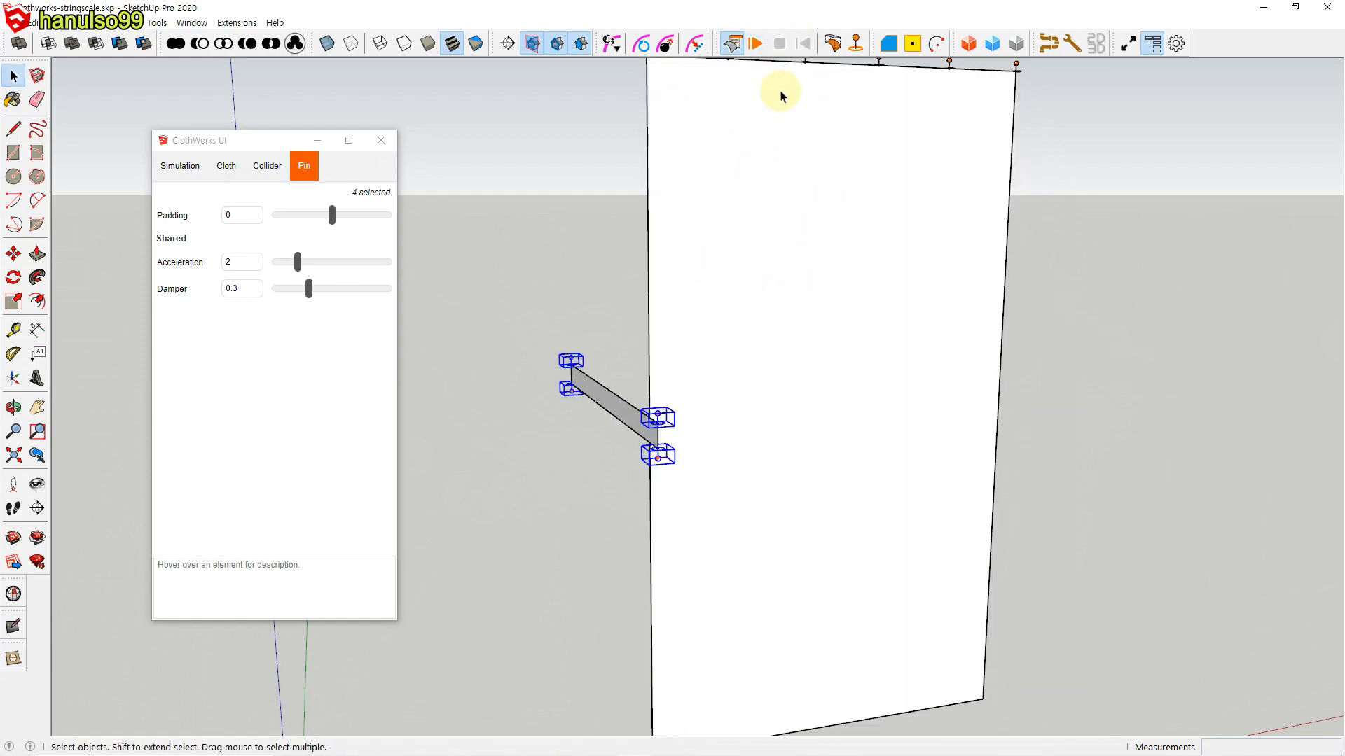
pyautogui.click(520, 392)
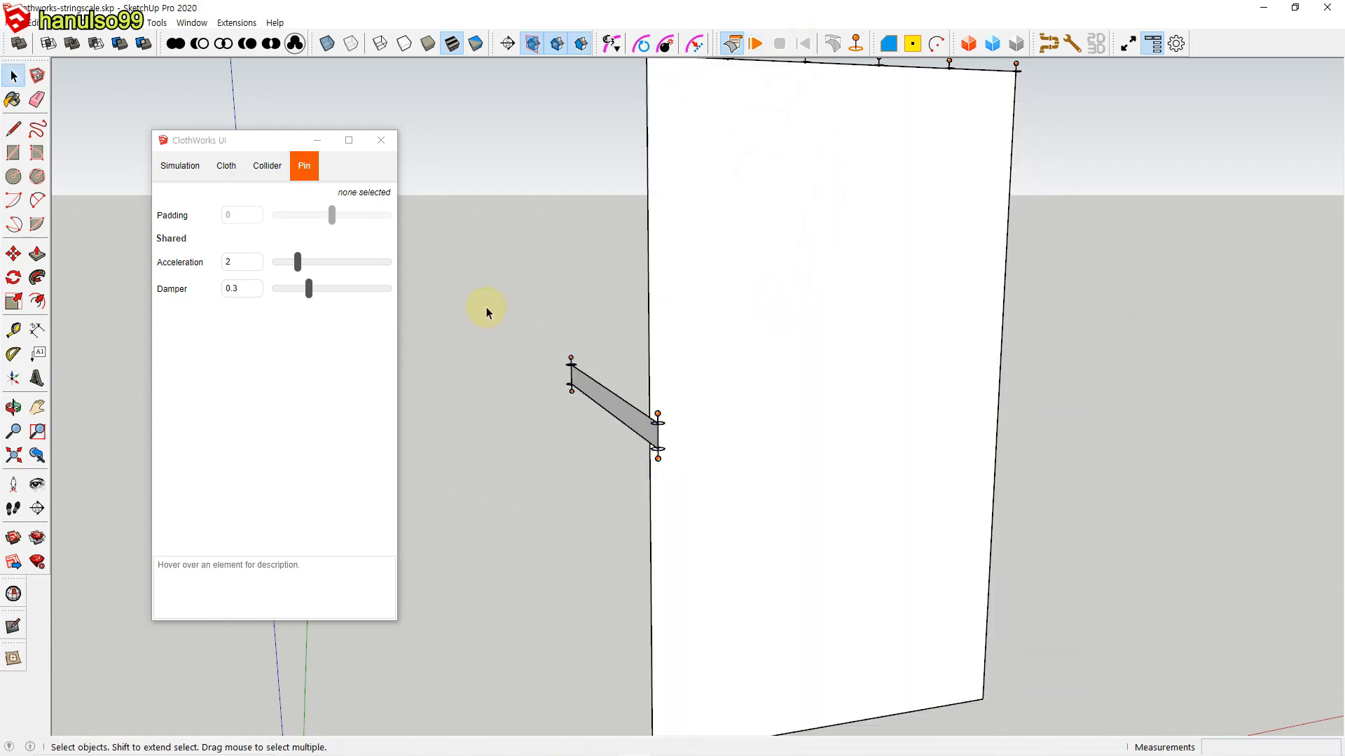
# Step: Gather the simulated white curtain again with the band's four pins, stop the simulation, and toggle the curtain, band and pins back to flat
pyautogui.click(753, 44)
pyautogui.moveTo(527, 331); pyautogui.dragTo(716, 502)
pyautogui.moveTo(463, 415); pyautogui.dragTo(926, 393)
pyautogui.moveTo(1179, 489); pyautogui.dragTo(1116, 465, button='middle')
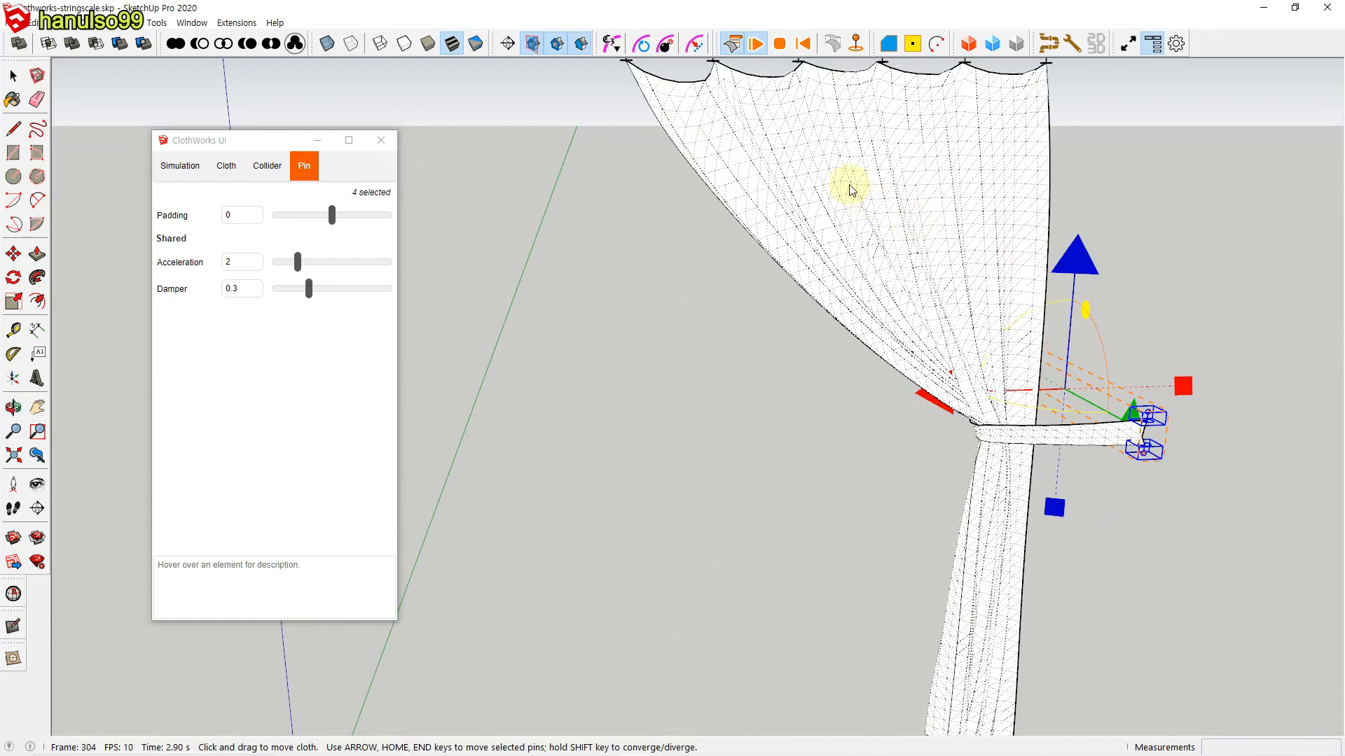
pyautogui.click(782, 47)
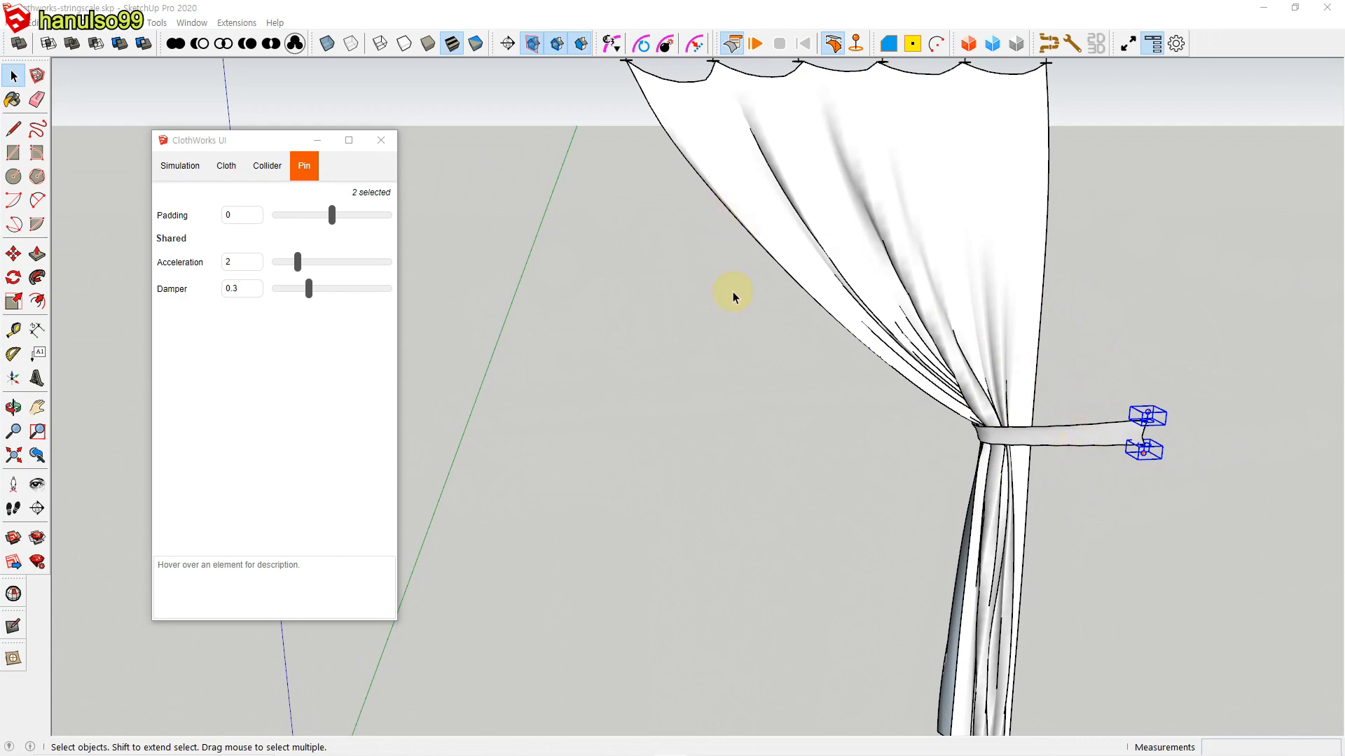
pyautogui.scroll(-5, 770, 371)
pyautogui.moveTo(628, 135); pyautogui.dragTo(1169, 690)
pyautogui.click(832, 43)
# Step: Set the Bend value of the tie-back band's cloth to 1 and deselect the band
pyautogui.click(666, 430)
pyautogui.moveTo(666, 430)
pyautogui.mouseDown(button='middle')
pyautogui.moveTo(740, 411)
pyautogui.moveTo(669, 416)
pyautogui.mouseUp(button='middle')
pyautogui.click(670, 417)
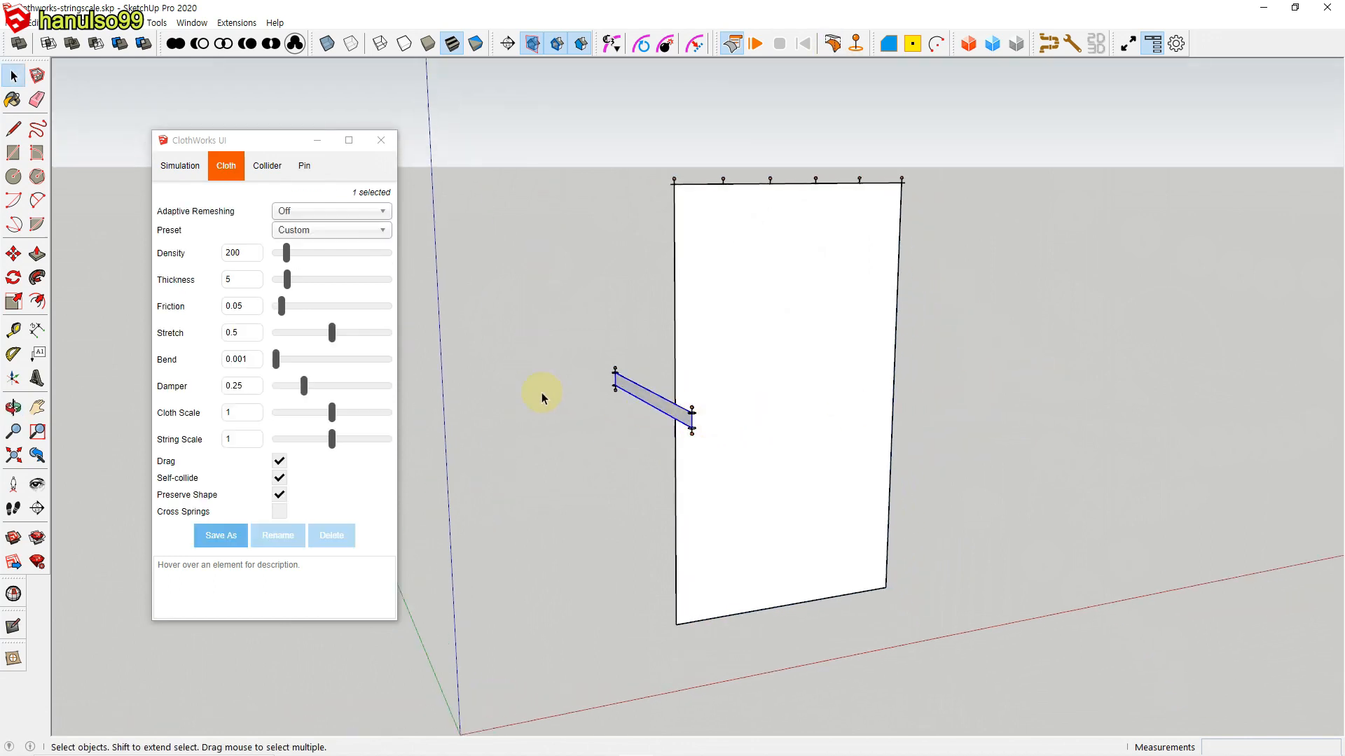
pyautogui.moveTo(274, 363); pyautogui.dragTo(281, 361)
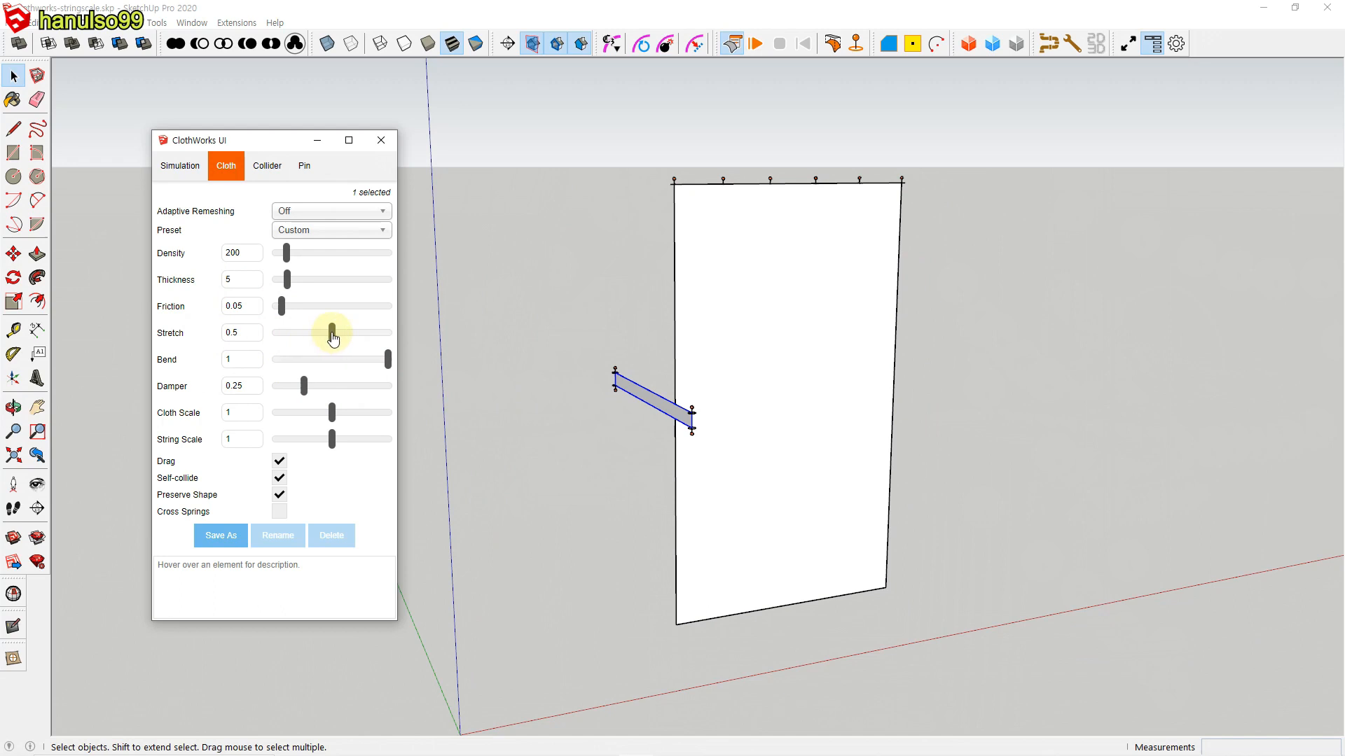
pyautogui.click(479, 368)
pyautogui.moveTo(501, 429); pyautogui.dragTo(442, 464, button='middle')
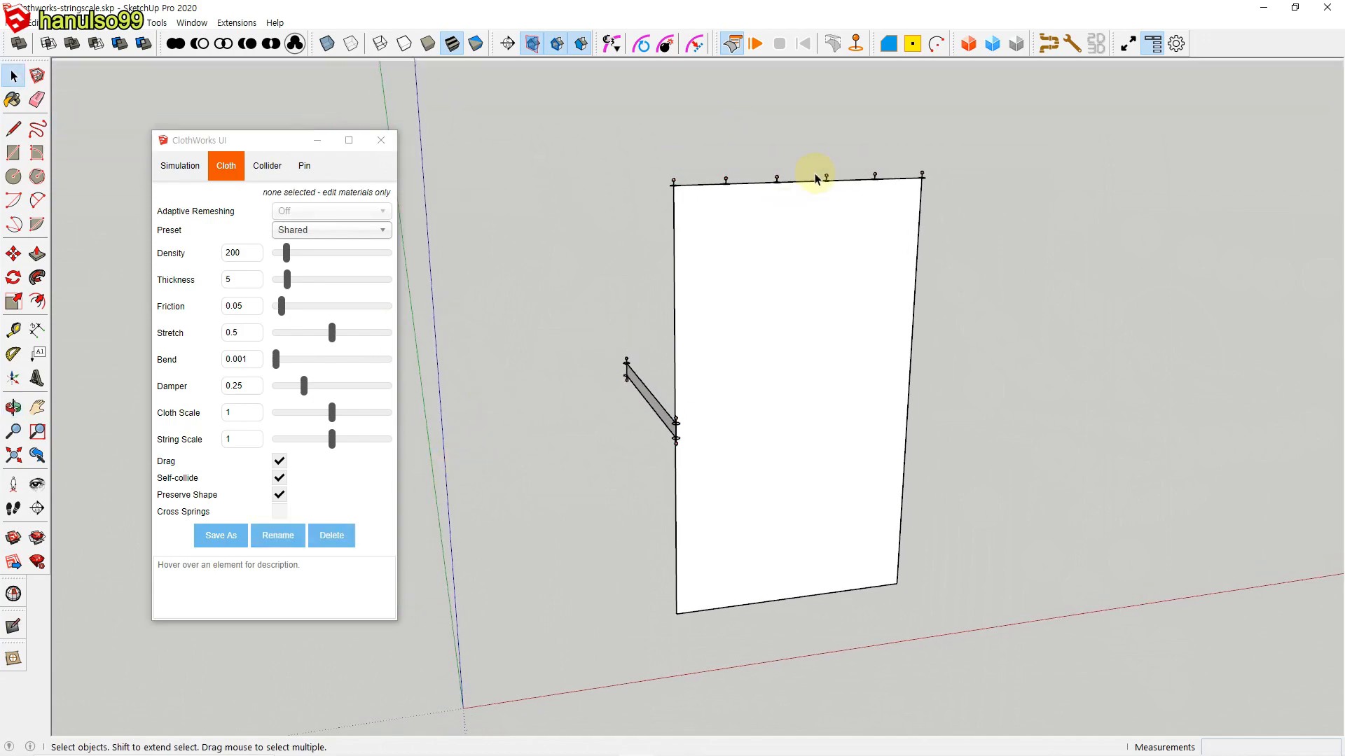
# Step: Simulate the white curtain, pull it aside by moving the stiffened band's four pins along the red axis, and stop with the drape kept
pyautogui.moveTo(586, 330); pyautogui.dragTo(700, 479)
pyautogui.moveTo(565, 406); pyautogui.dragTo(866, 391)
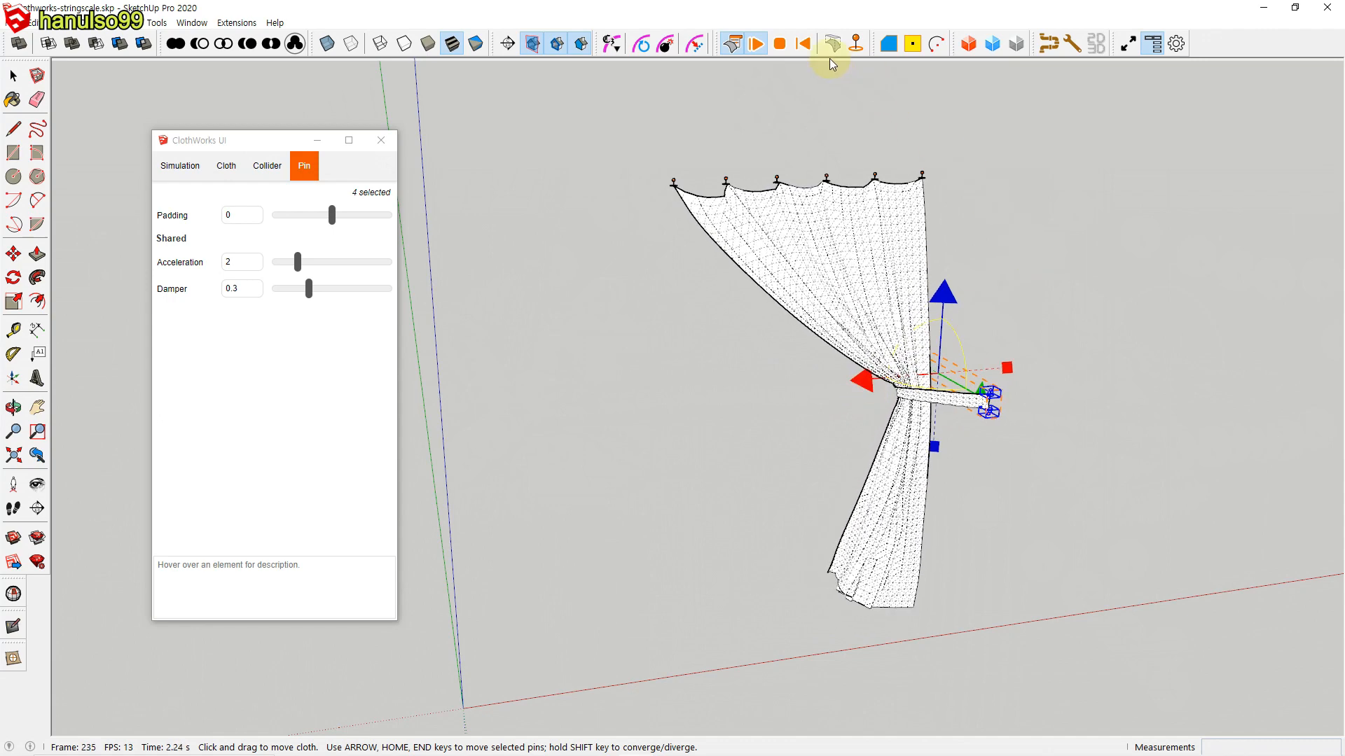
pyautogui.click(783, 48)
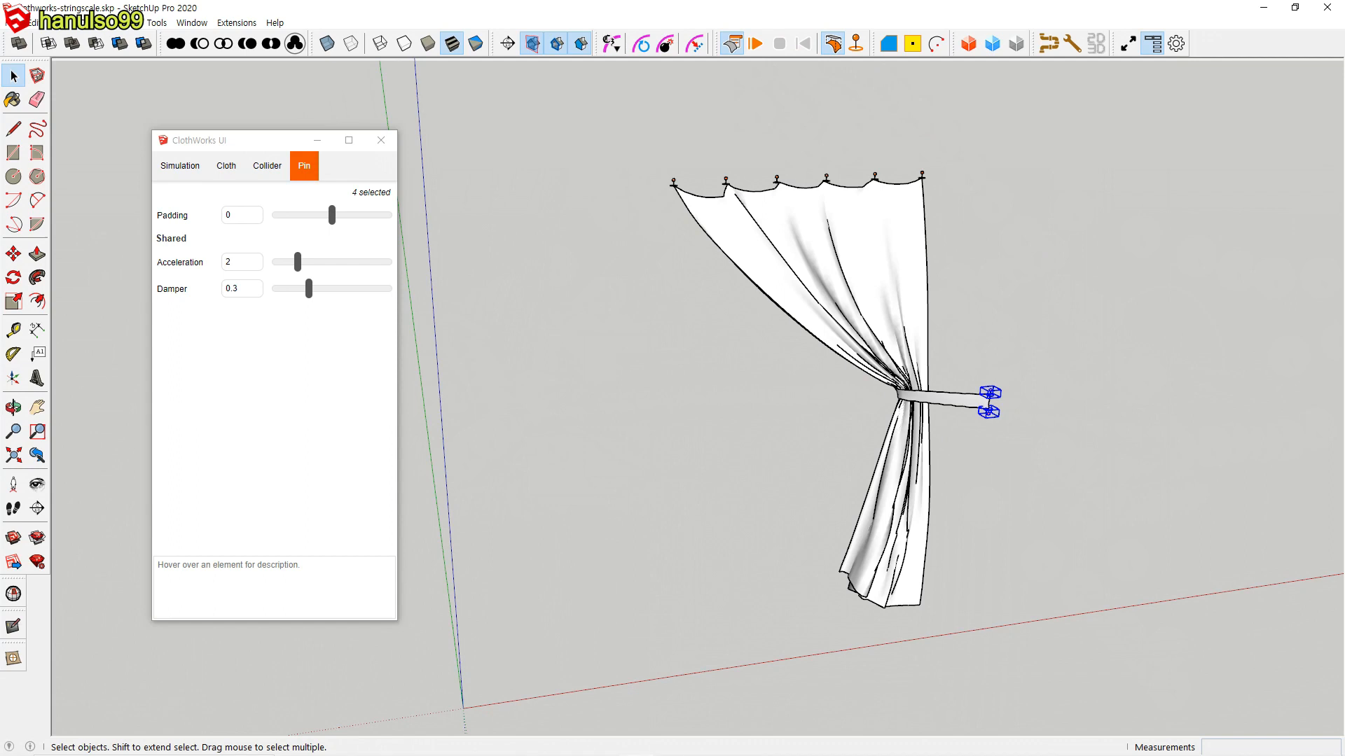
pyautogui.click(1128, 467)
pyautogui.moveTo(1048, 472); pyautogui.dragTo(790, 489, button='middle')
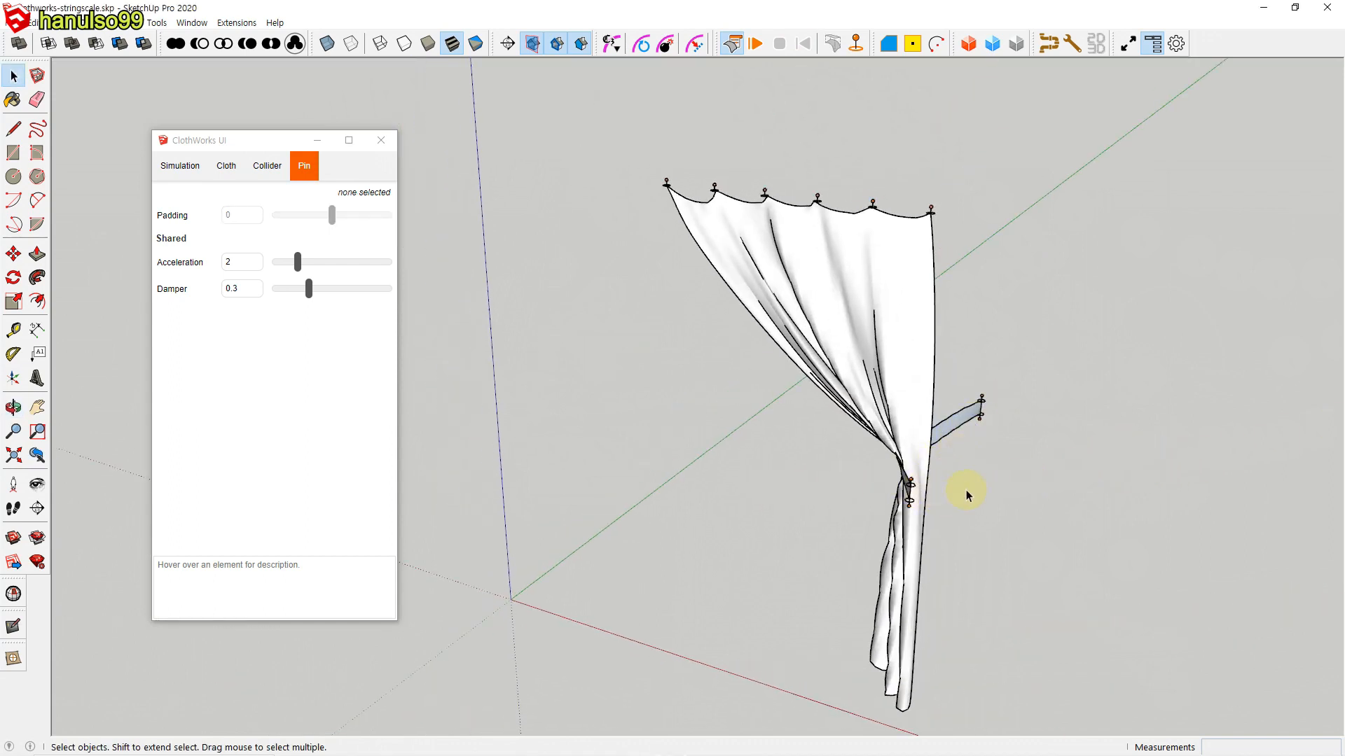
pyautogui.moveTo(965, 490); pyautogui.dragTo(1103, 438, button='middle')
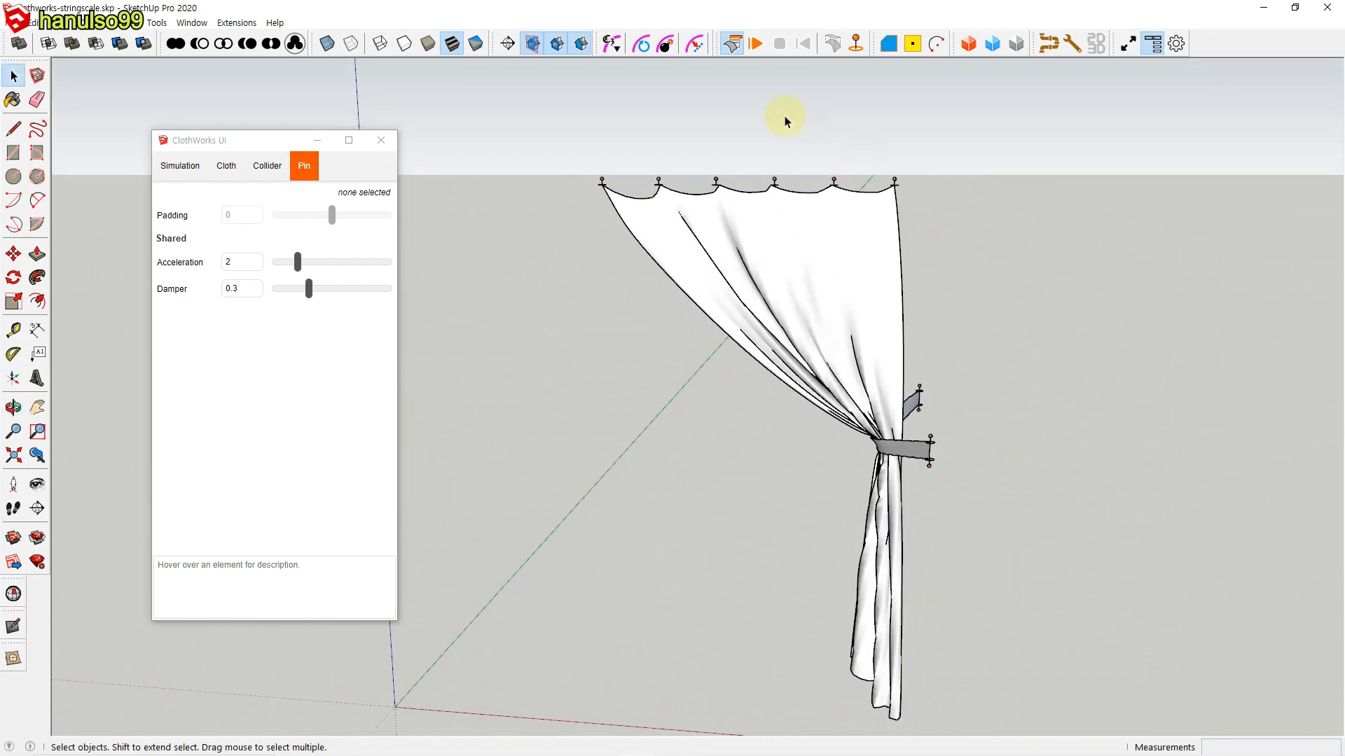
# Step: Restart the white curtain's simulation and try out pin selections at both ends of the tie-back band
pyautogui.click(755, 43)
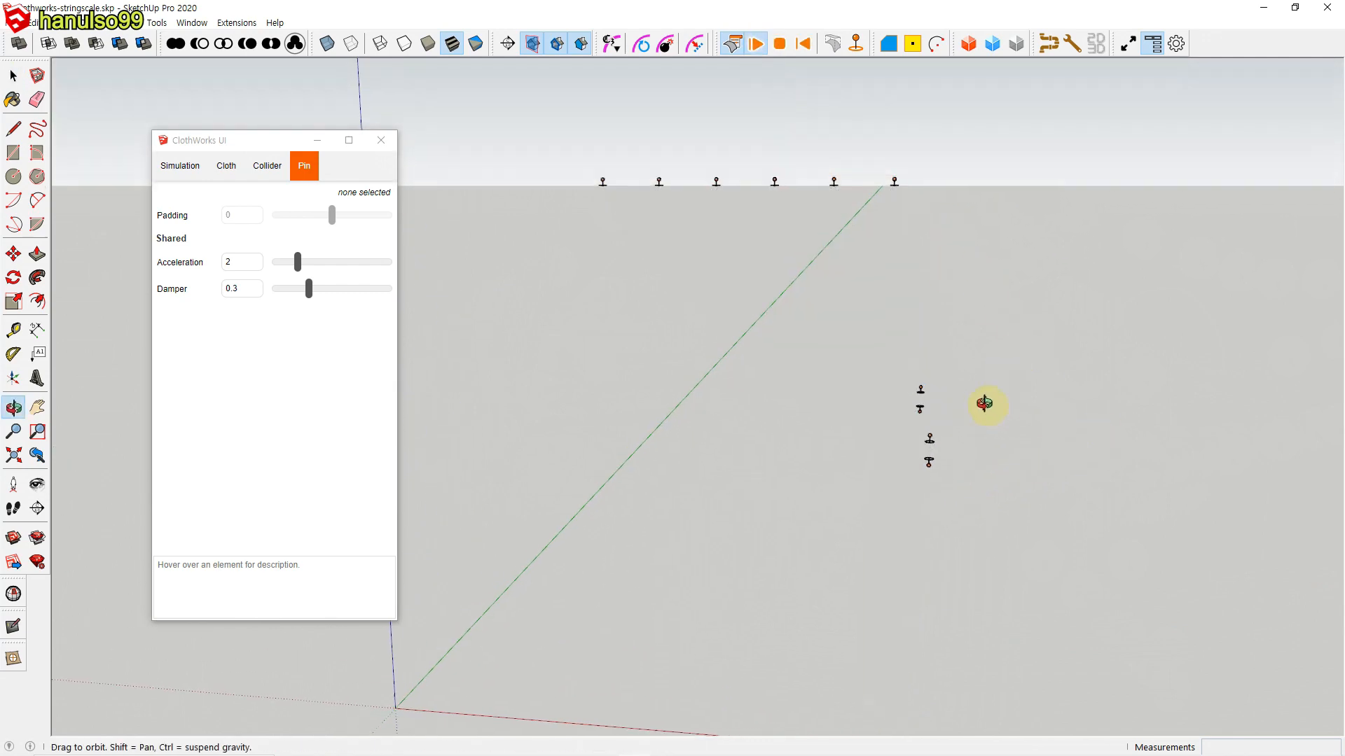
pyautogui.moveTo(915, 369); pyautogui.dragTo(964, 482)
pyautogui.click(1038, 377)
pyautogui.moveTo(966, 474); pyautogui.dragTo(1011, 453, button='middle')
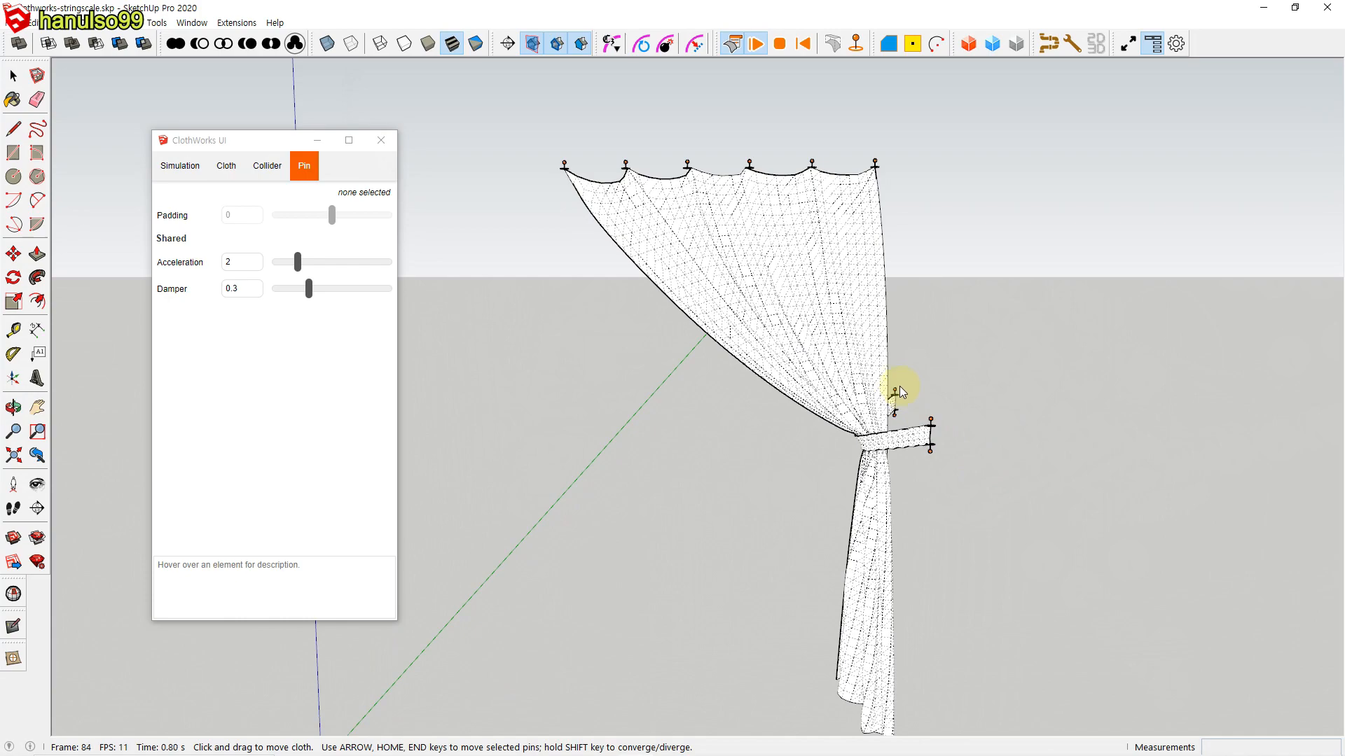
pyautogui.moveTo(885, 381); pyautogui.dragTo(960, 378)
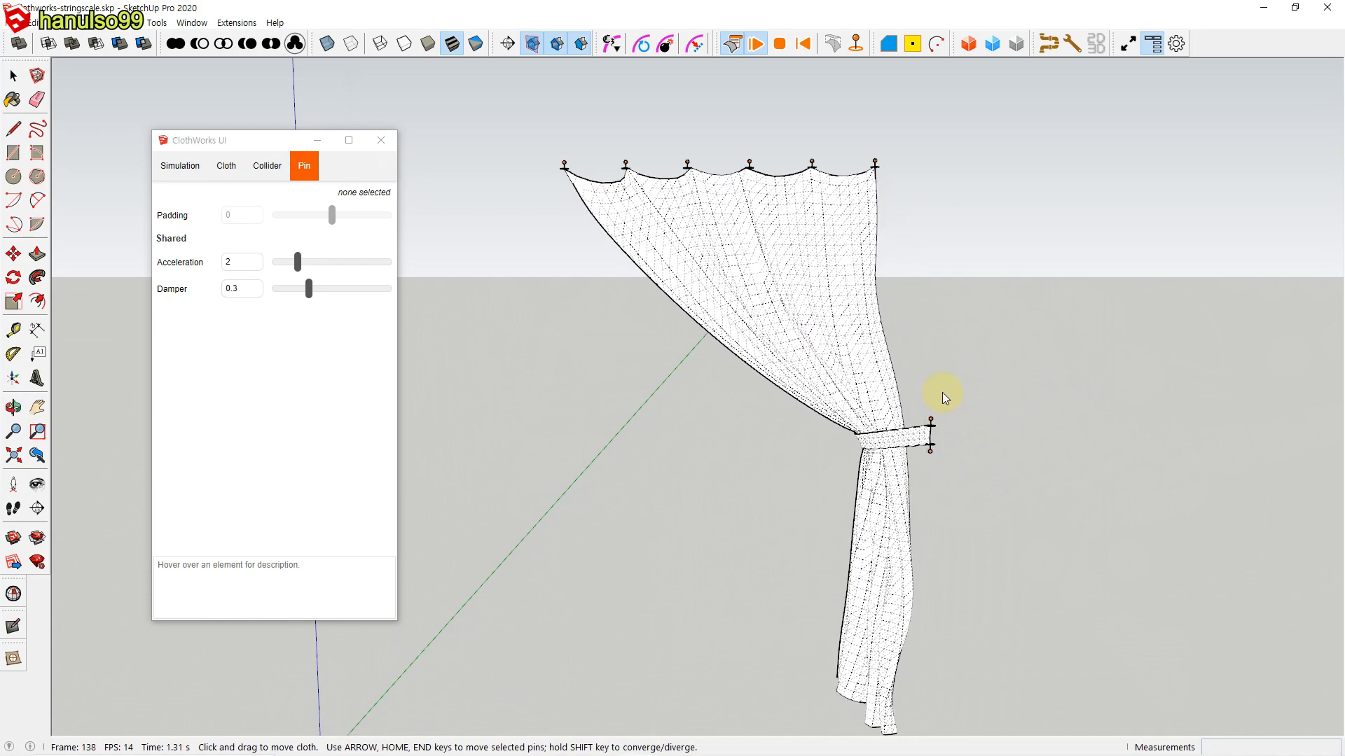
pyautogui.moveTo(1002, 437); pyautogui.dragTo(955, 463, button='middle')
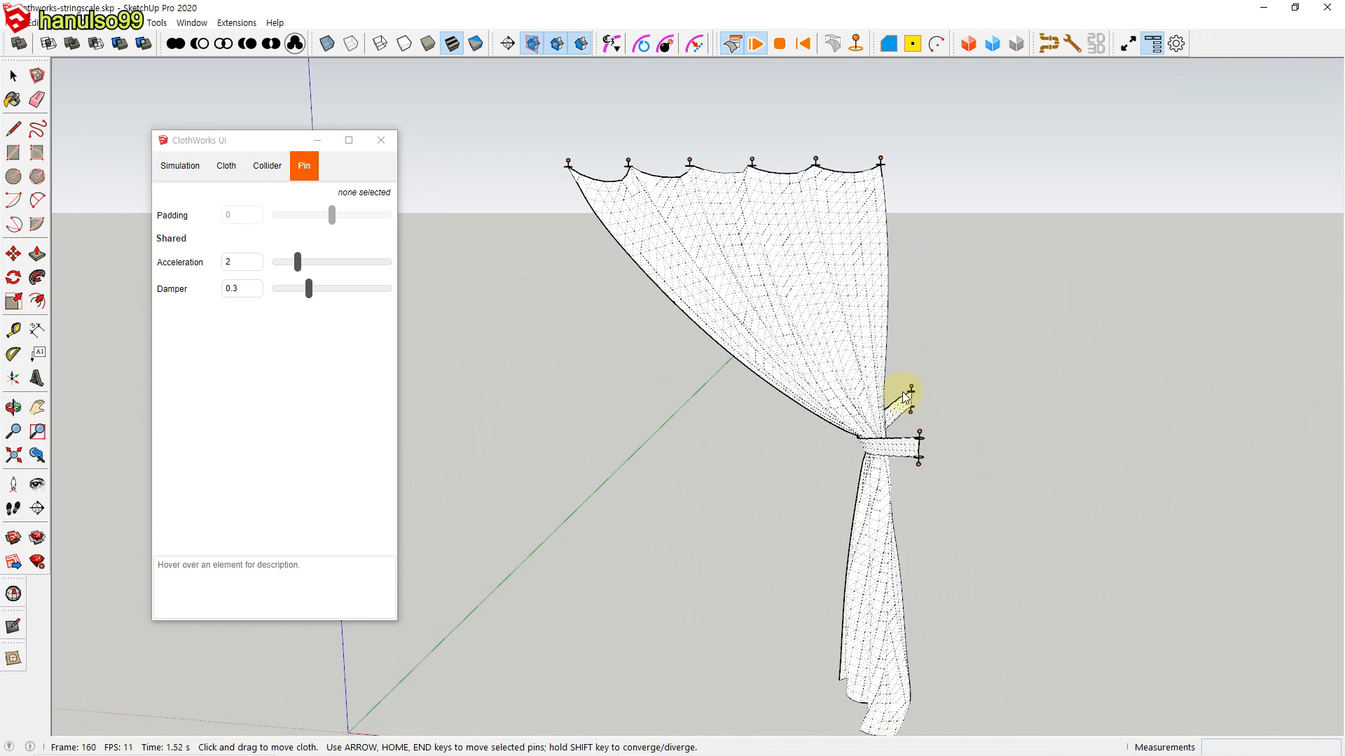
pyautogui.moveTo(902, 373); pyautogui.dragTo(963, 490)
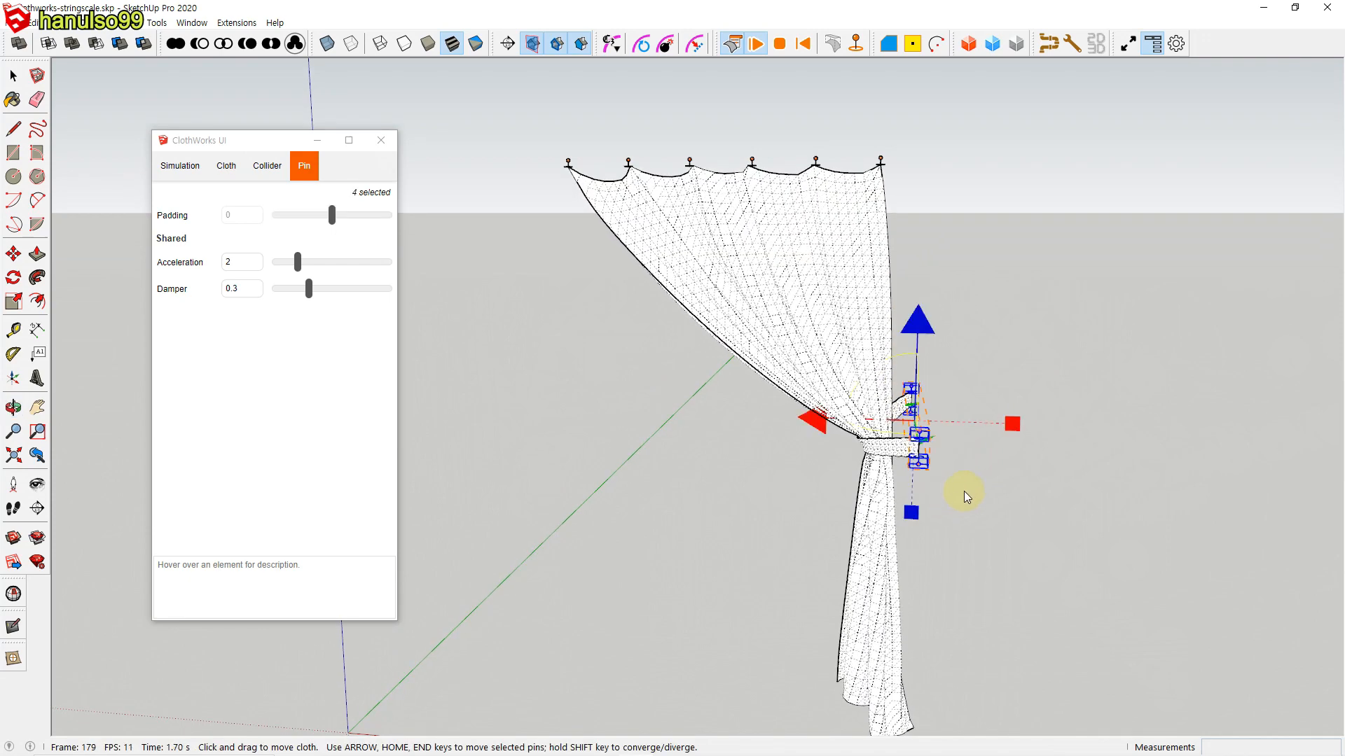
pyautogui.click(1008, 477)
pyautogui.moveTo(1019, 476); pyautogui.dragTo(951, 432, button='middle')
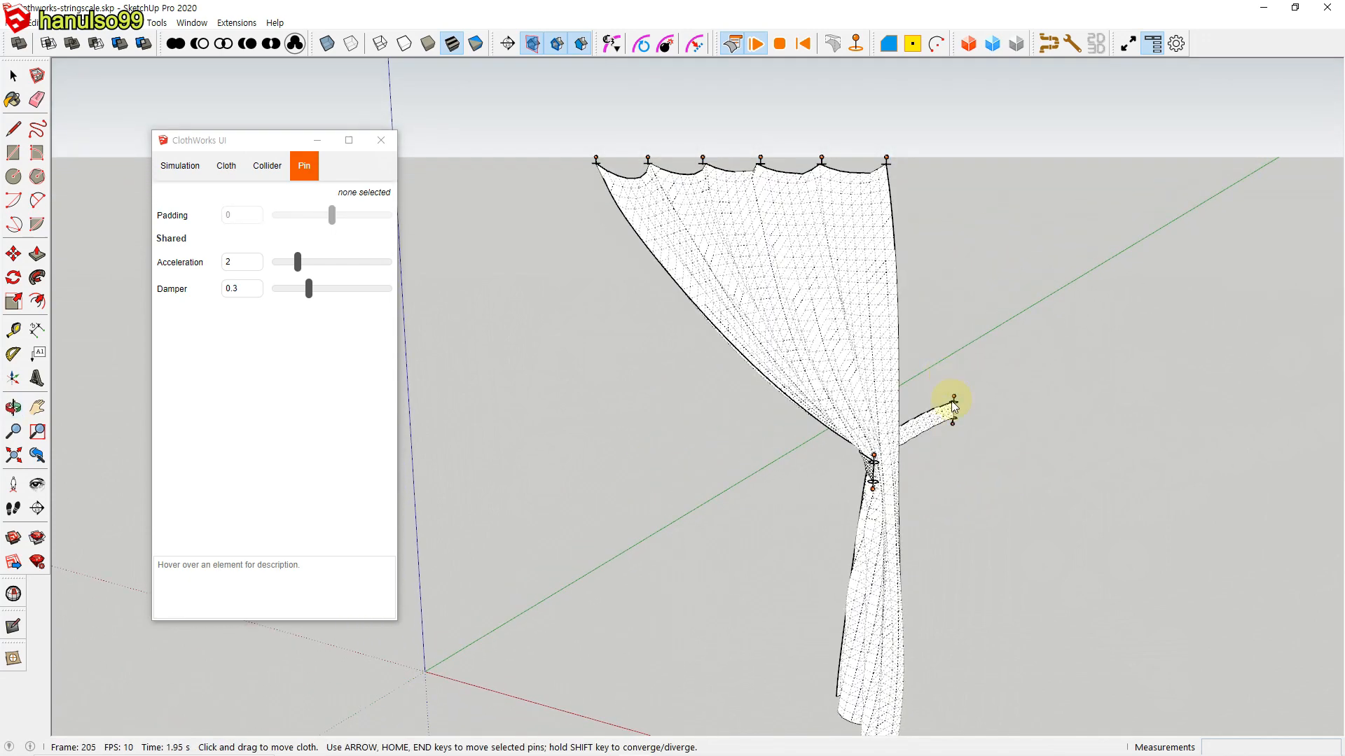
pyautogui.moveTo(931, 360); pyautogui.dragTo(994, 489)
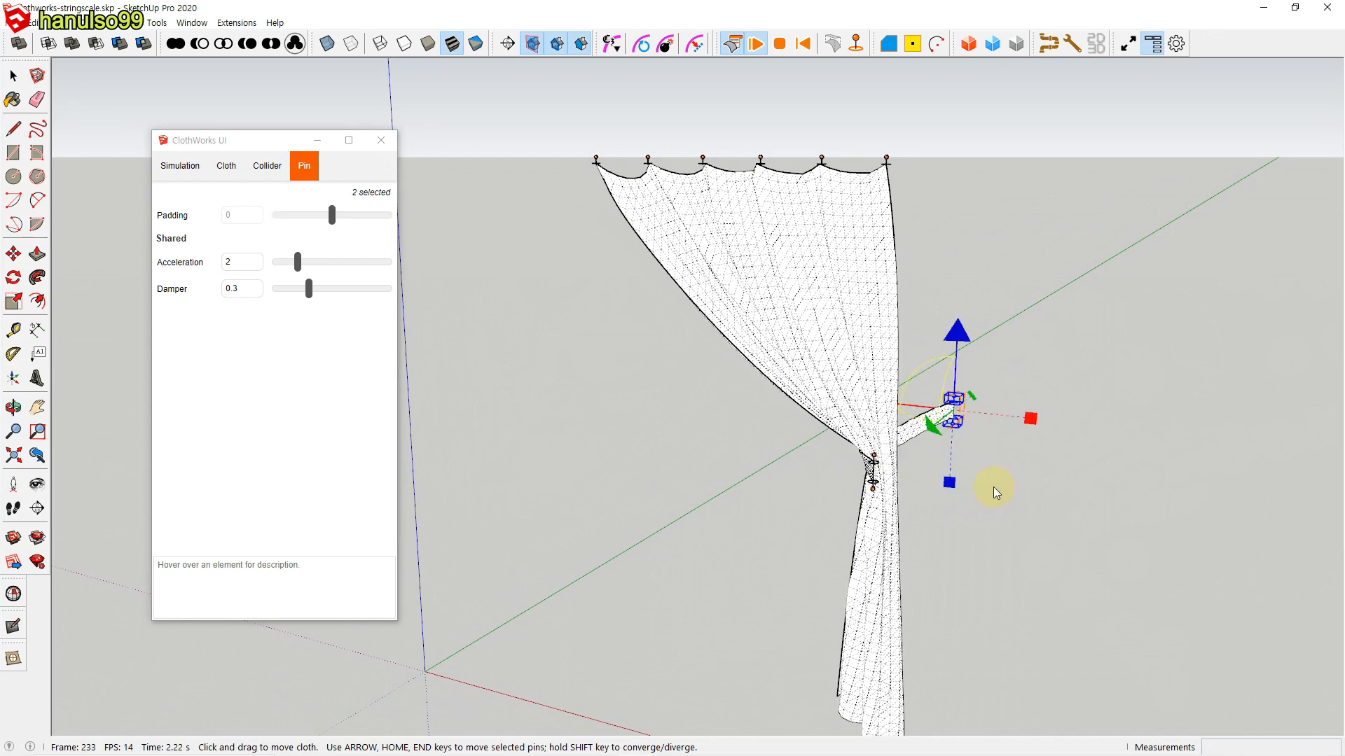
pyautogui.moveTo(941, 528)
pyautogui.mouseDown(button='middle')
pyautogui.moveTo(1023, 503)
pyautogui.moveTo(1014, 523)
pyautogui.moveTo(1012, 483)
pyautogui.mouseUp(button='middle')
# Step: Converge the tie-back band's four pins along the green axis and stop the simulation with the drape kept
pyautogui.moveTo(913, 403); pyautogui.dragTo(974, 505)
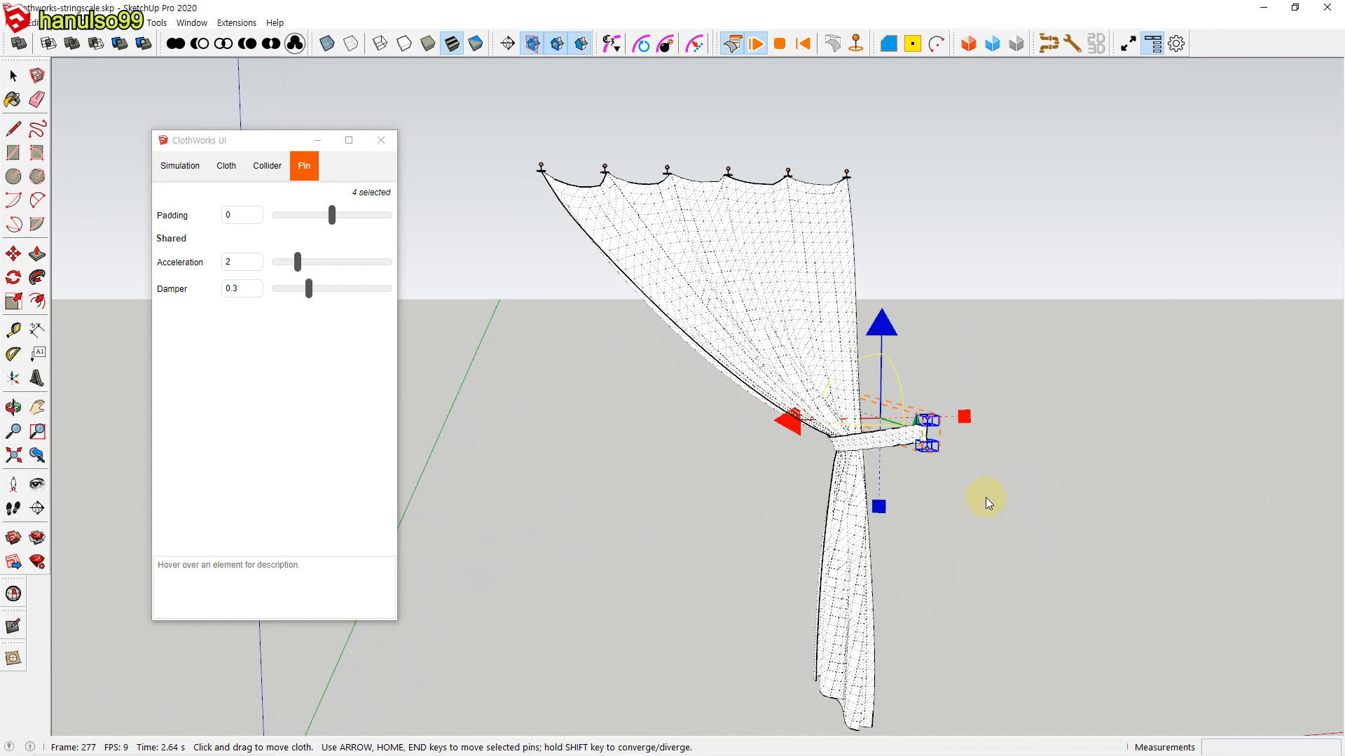
pyautogui.moveTo(988, 492); pyautogui.dragTo(934, 402, button='middle')
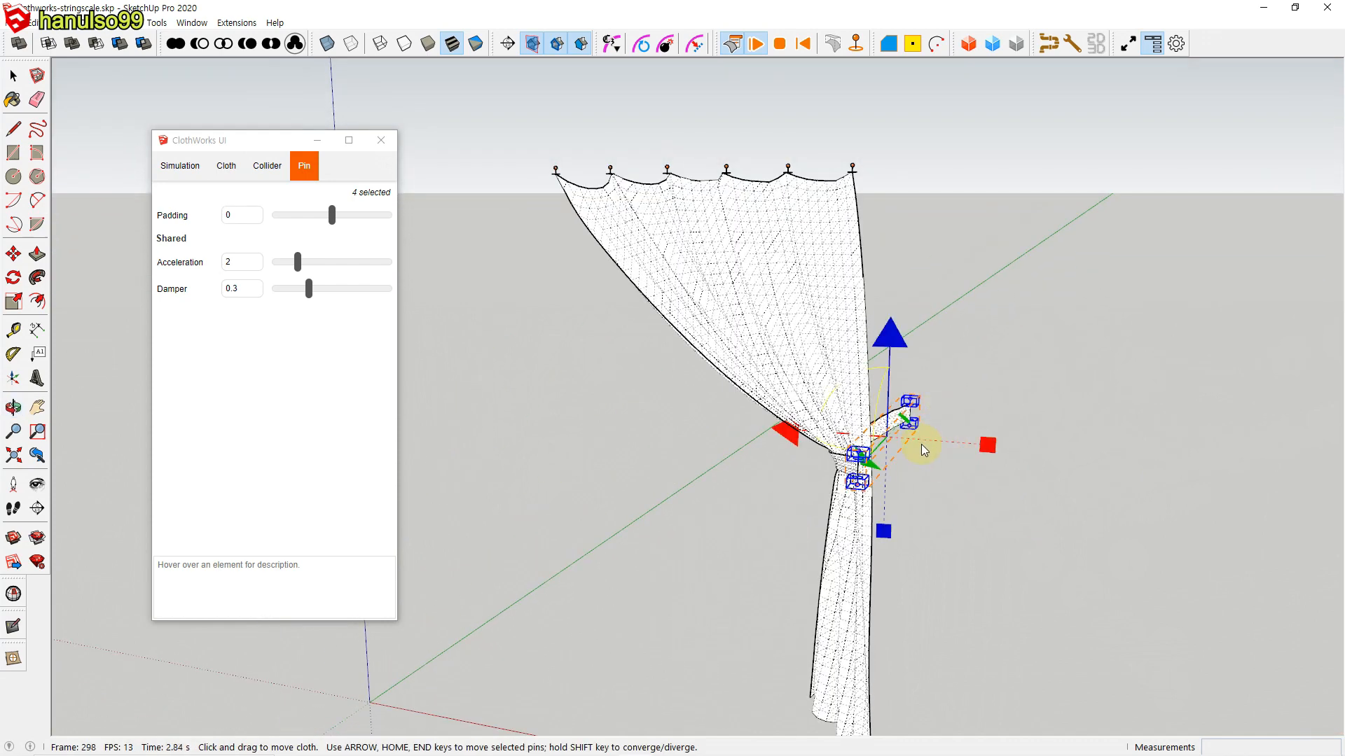
pyautogui.moveTo(939, 471); pyautogui.dragTo(879, 497, button='middle')
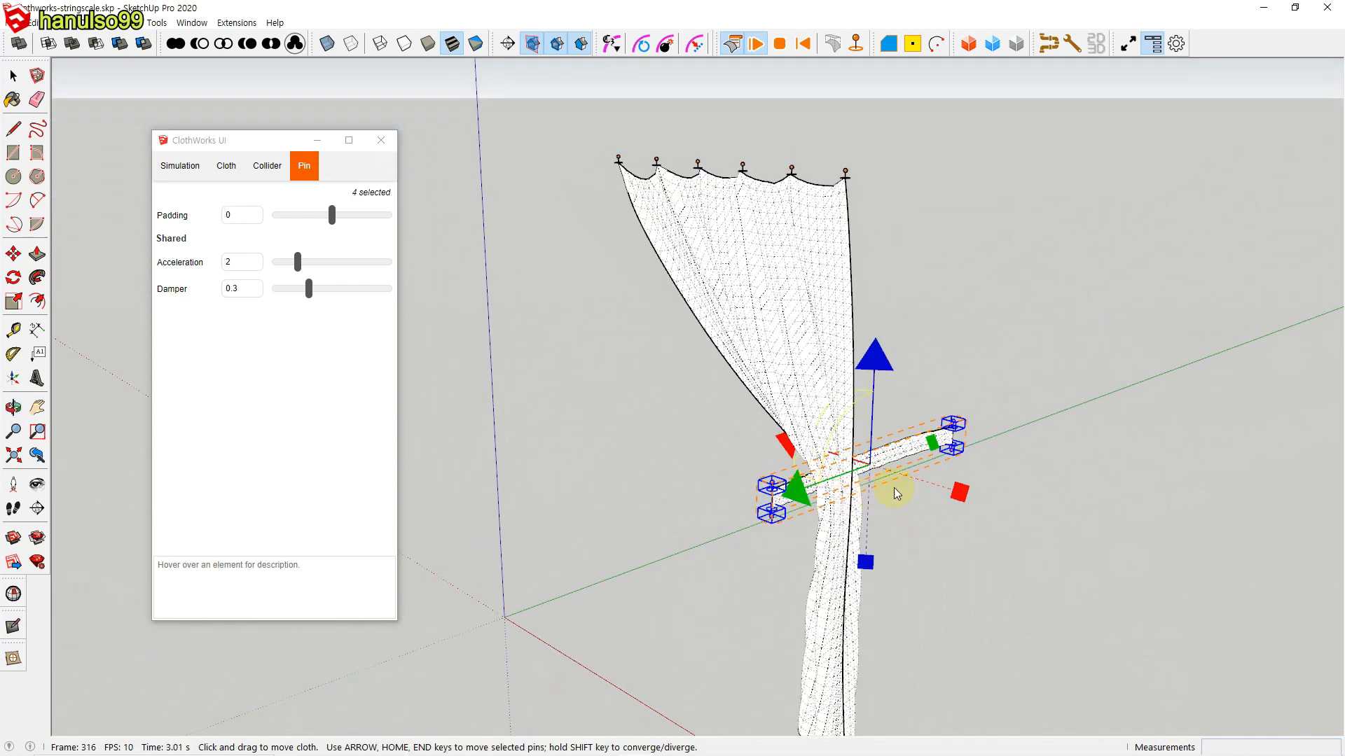
pyautogui.moveTo(932, 444); pyautogui.dragTo(876, 470)
pyautogui.moveTo(885, 610); pyautogui.dragTo(872, 383, button='middle')
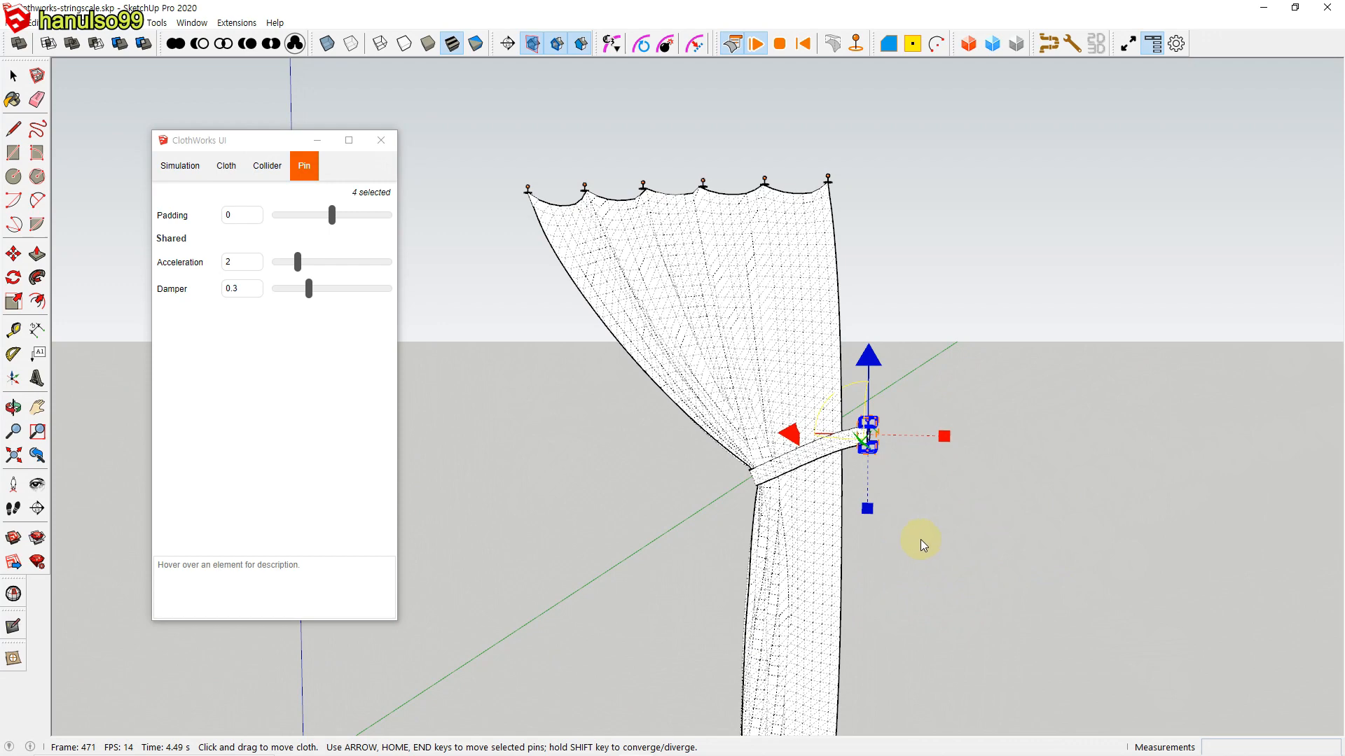
pyautogui.moveTo(930, 543); pyautogui.dragTo(920, 406, button='middle')
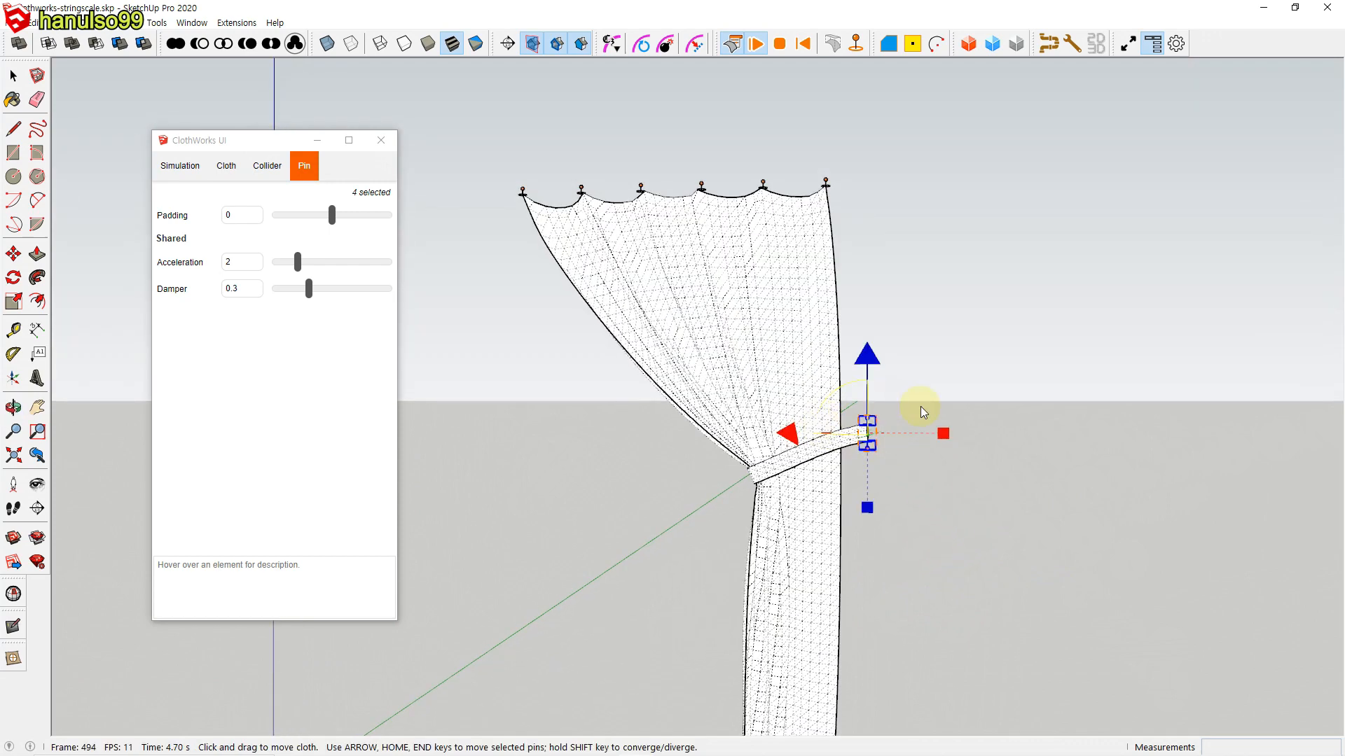
pyautogui.click(779, 43)
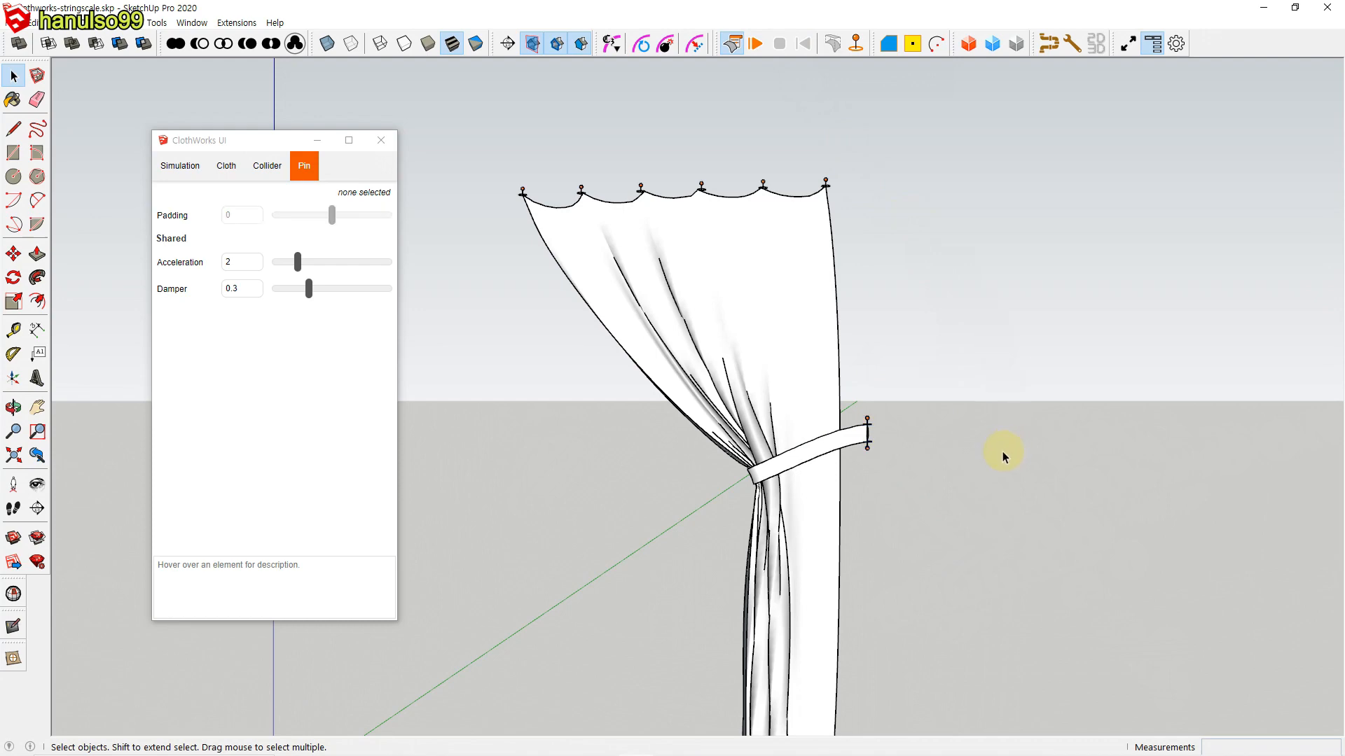
# Step: Resume the simulation, bring the band's four pins still closer together along the green axis, and stop with the drape kept
pyautogui.scroll(6, 826, 441)
pyautogui.moveTo(878, 428); pyautogui.dragTo(864, 386, button='middle')
pyautogui.moveTo(850, 445); pyautogui.dragTo(996, 432, button='middle')
pyautogui.click(760, 45)
pyautogui.moveTo(795, 340); pyautogui.dragTo(933, 517)
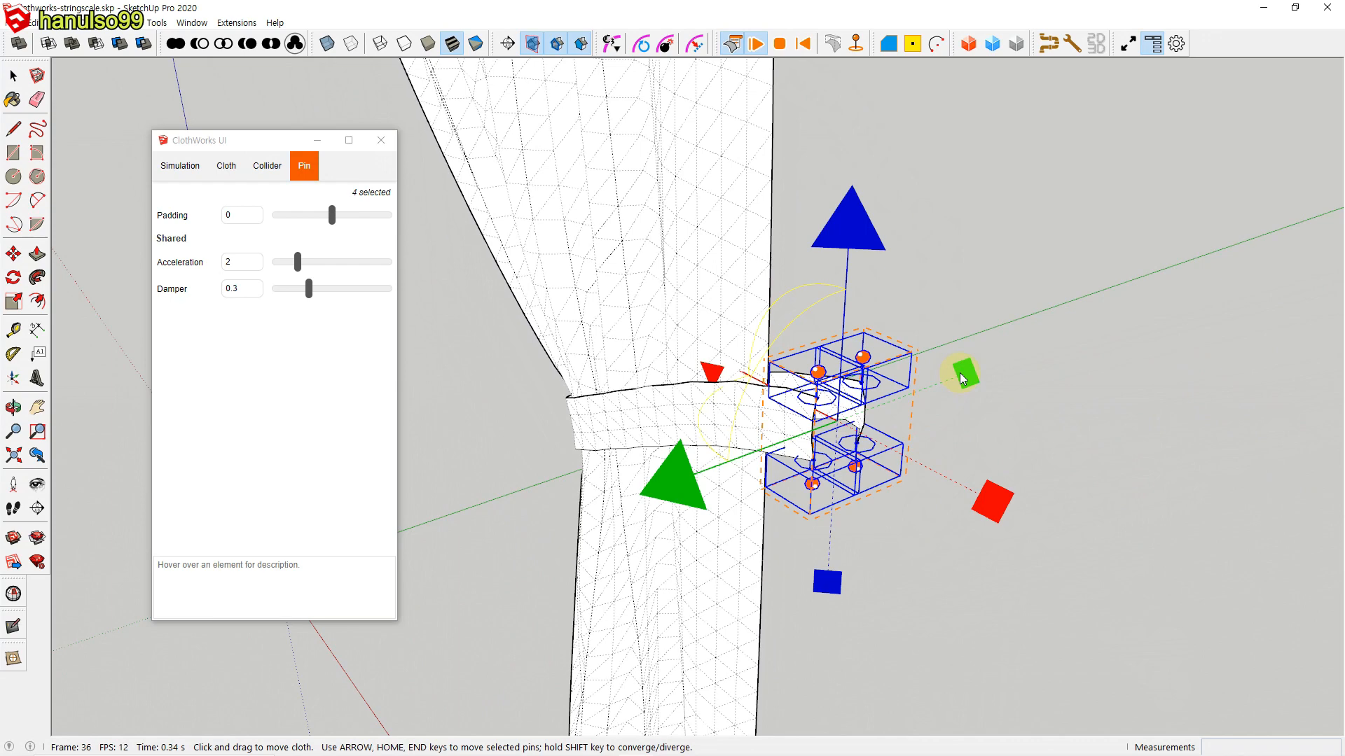
pyautogui.moveTo(959, 379); pyautogui.dragTo(931, 400)
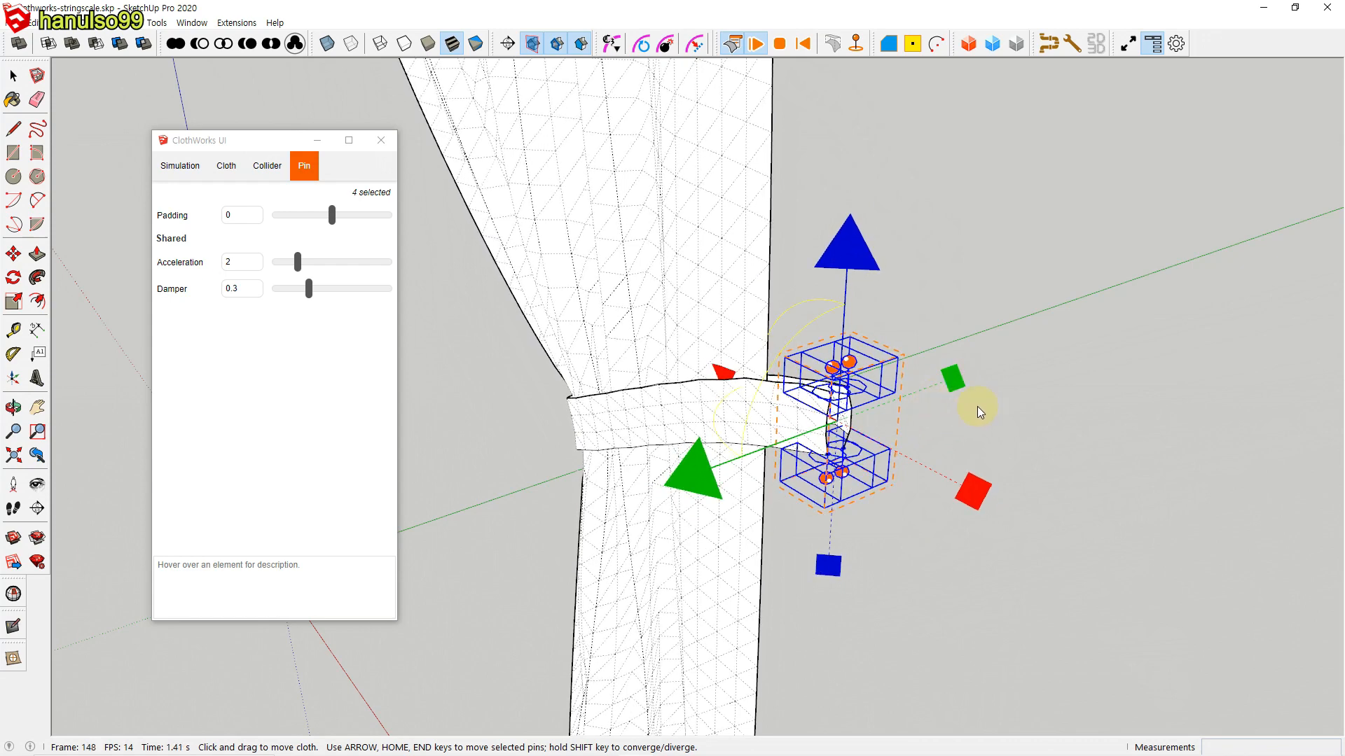
pyautogui.moveTo(956, 387); pyautogui.dragTo(929, 397)
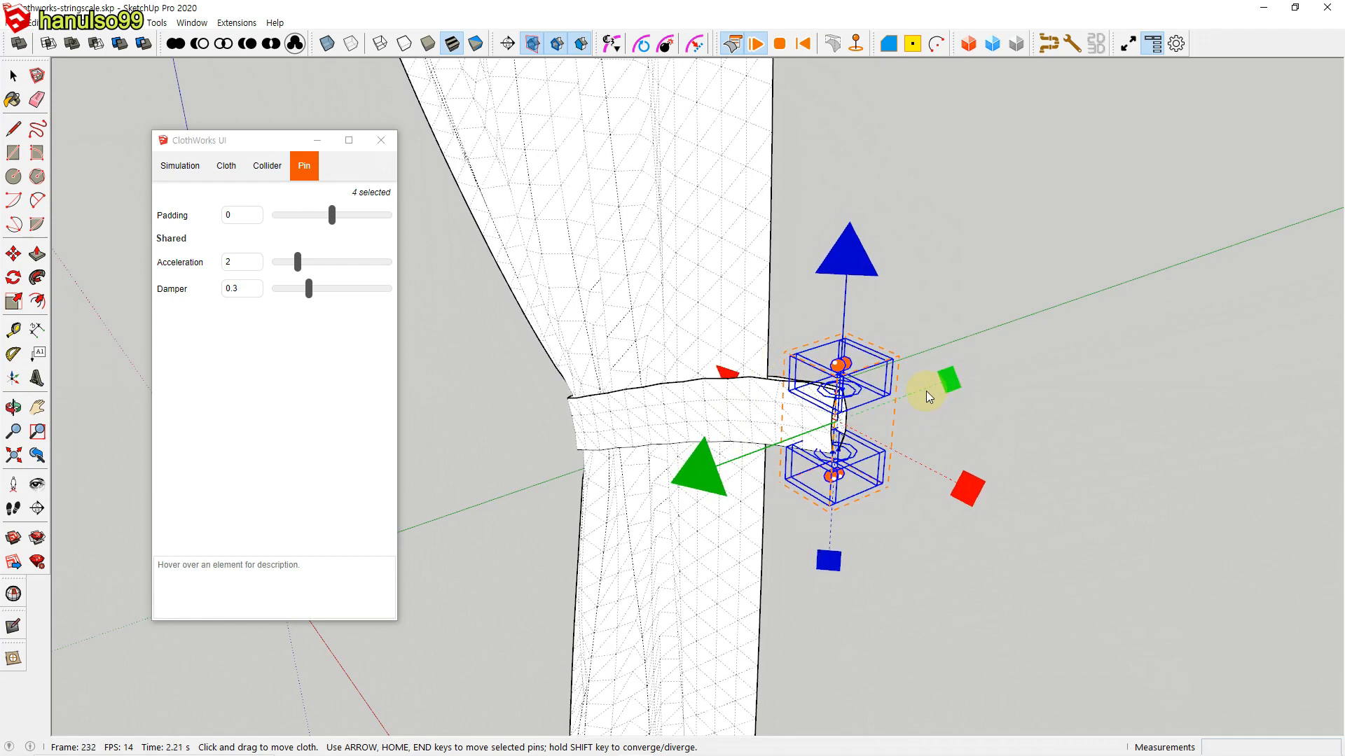
pyautogui.click(1010, 270)
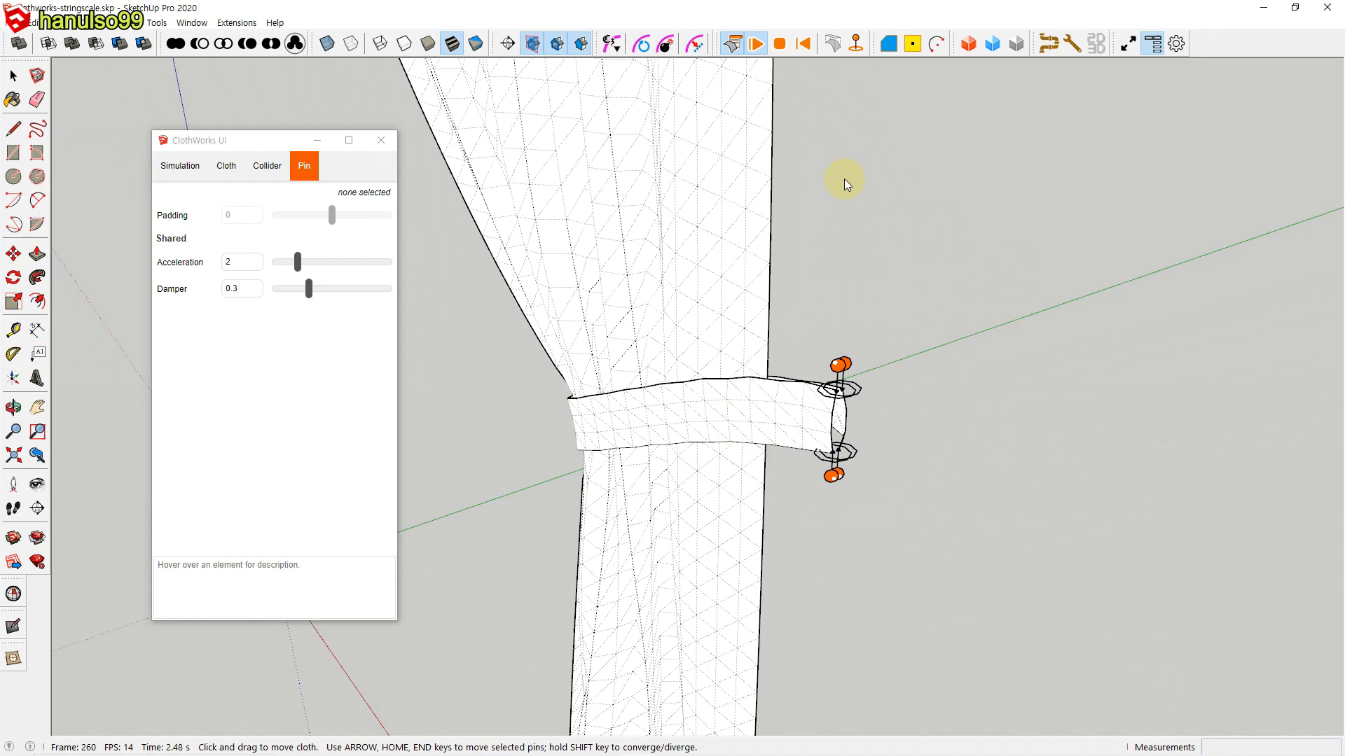
pyautogui.click(780, 43)
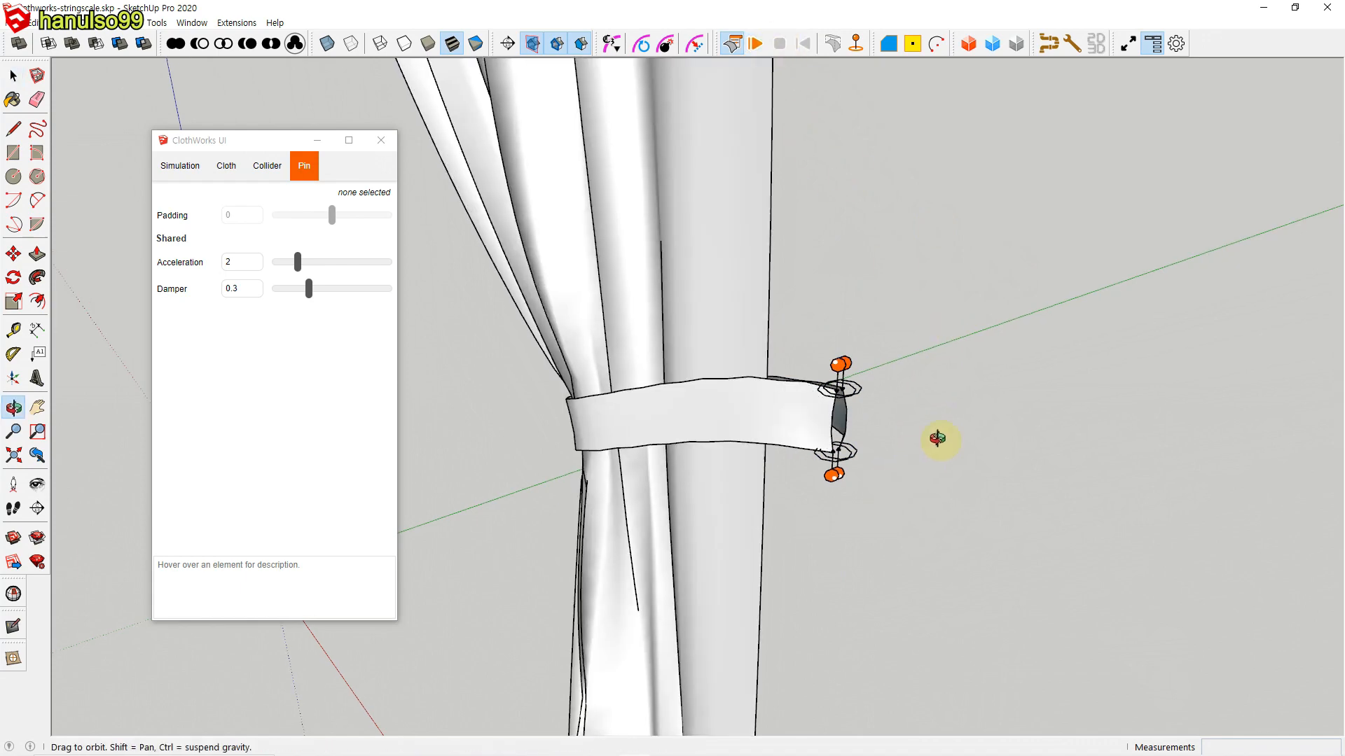
# Step: Select the white curtain, the tie-back band and all pins and toggle their drape to the flat state
pyautogui.moveTo(940, 441); pyautogui.dragTo(867, 499, button='middle')
pyautogui.scroll(-6, 945, 463)
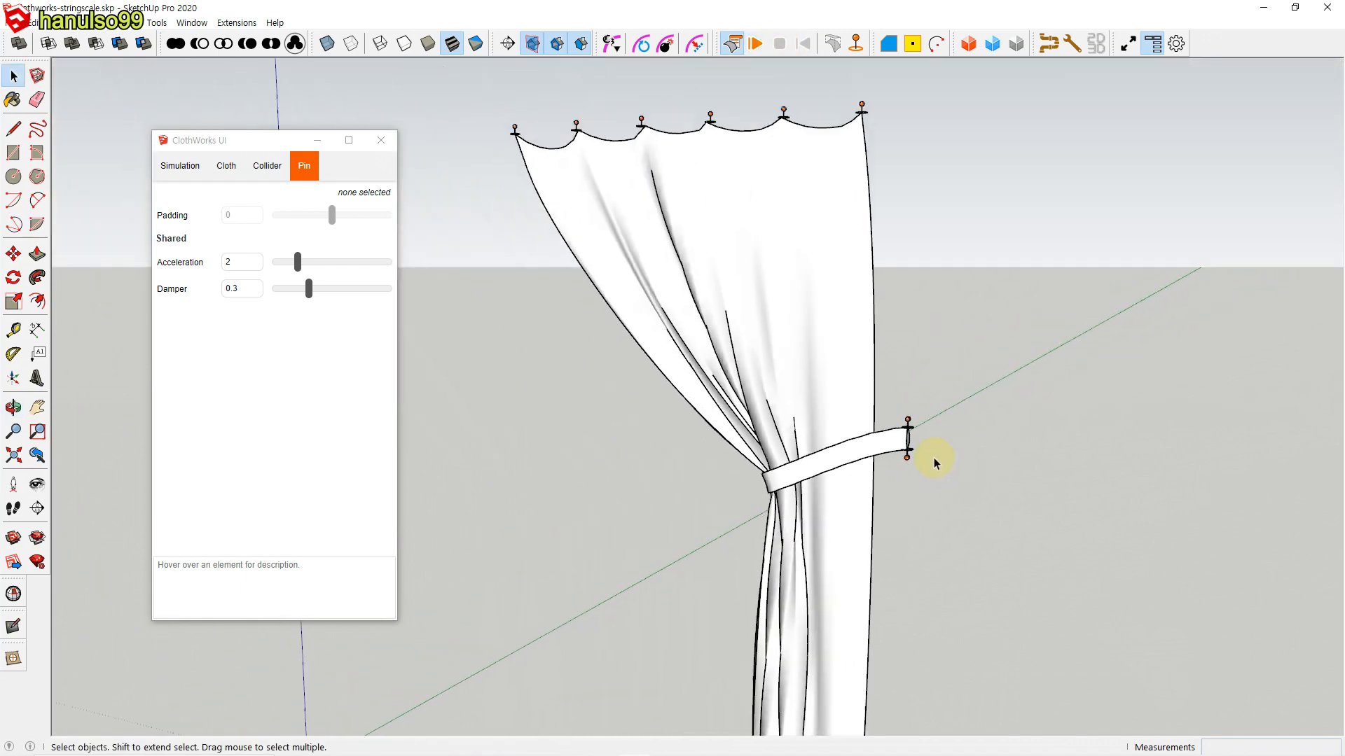
pyautogui.moveTo(940, 462); pyautogui.dragTo(825, 277, button='middle')
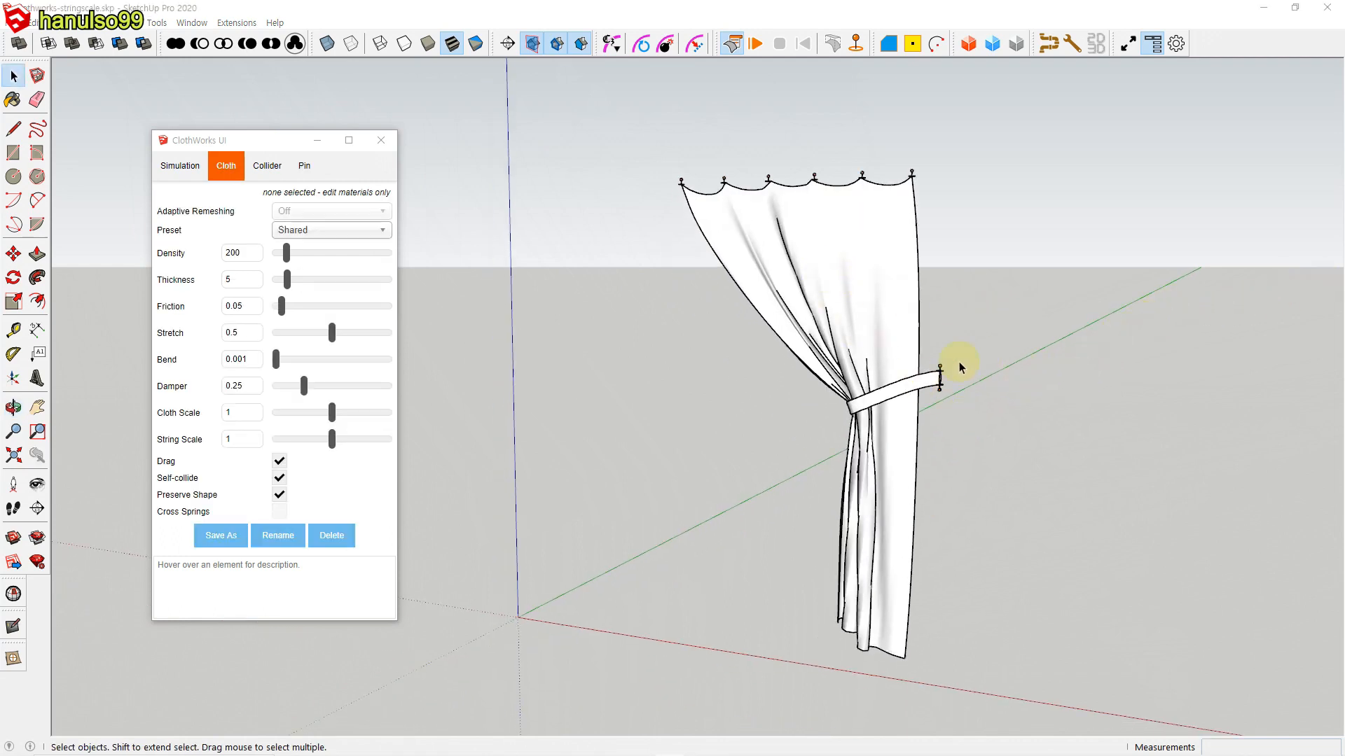
pyautogui.moveTo(642, 139); pyautogui.dragTo(1049, 683)
pyautogui.click(835, 47)
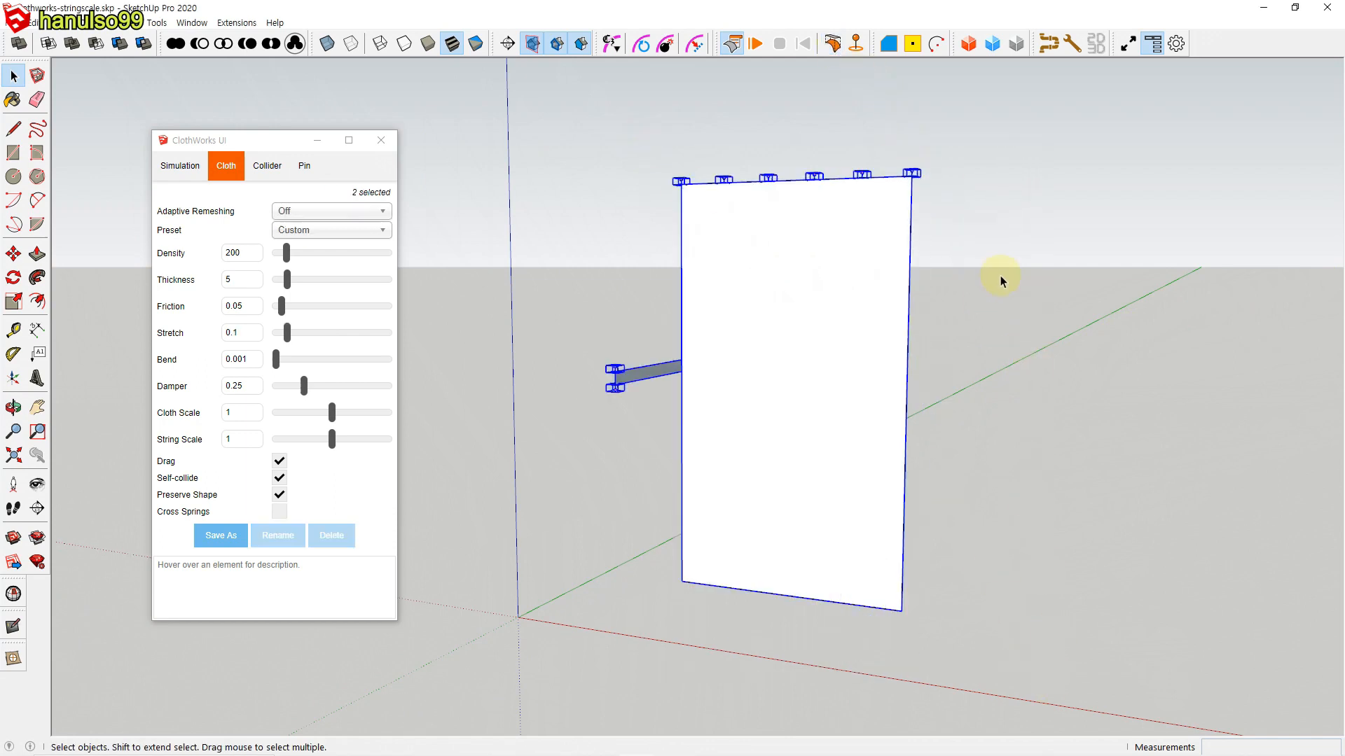
# Step: Create a new material that uses the texture image 다운로드 (2).jpg and adjust its texture width
pyautogui.rightClick(842, 312)
pyautogui.click(854, 313)
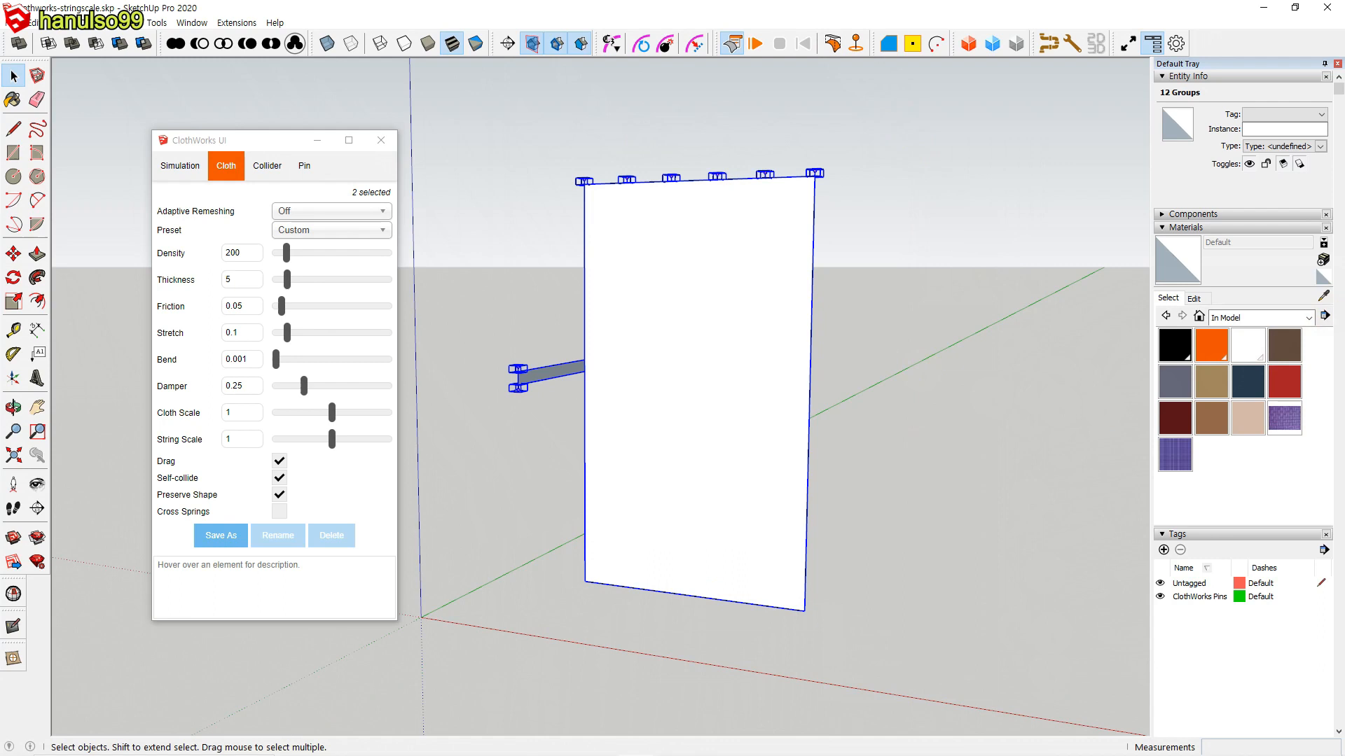
pyautogui.click(1322, 261)
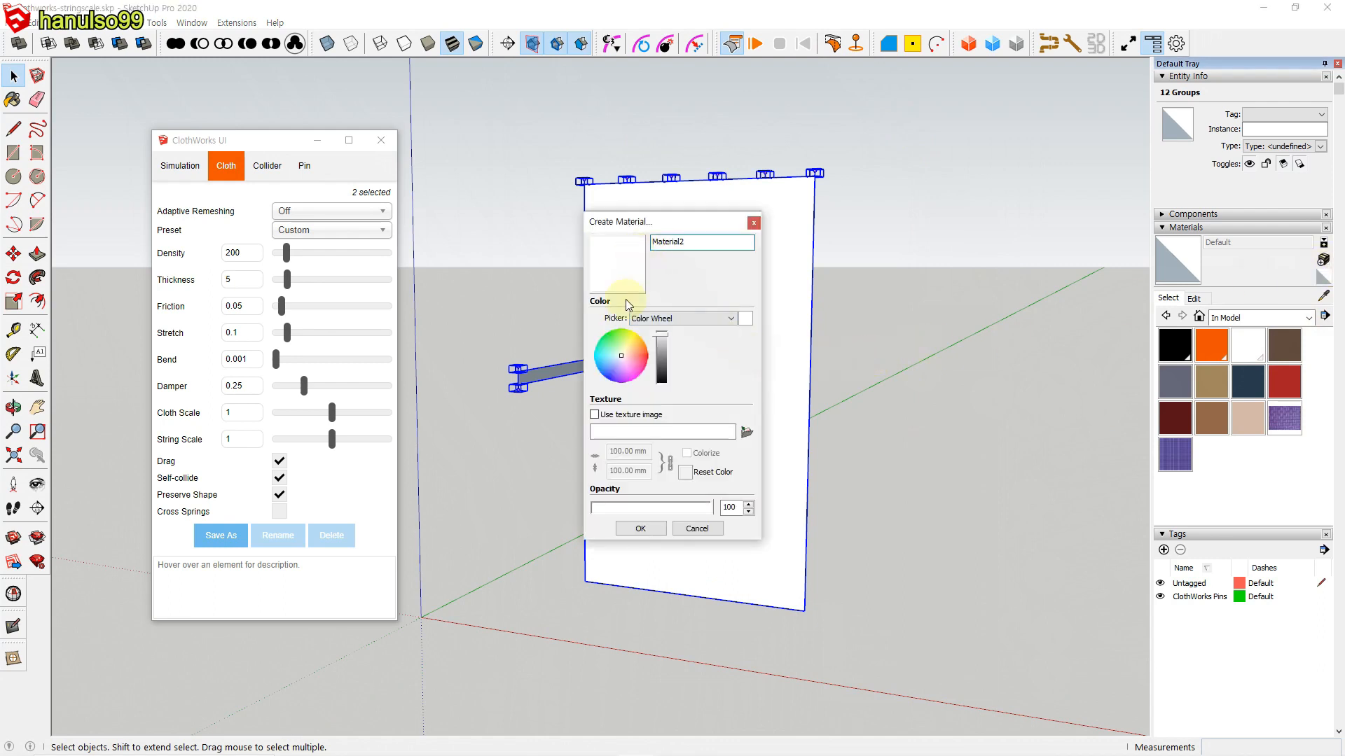
pyautogui.click(595, 416)
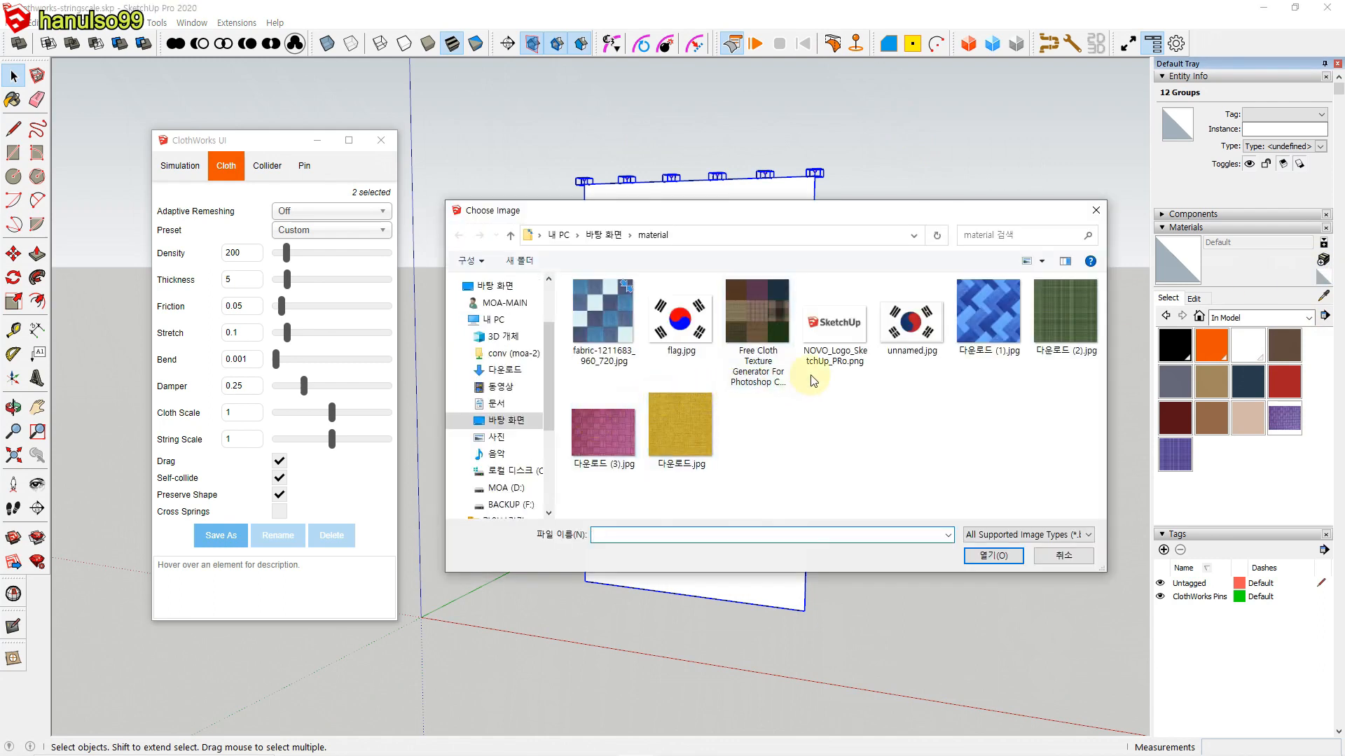
pyautogui.click(1051, 322)
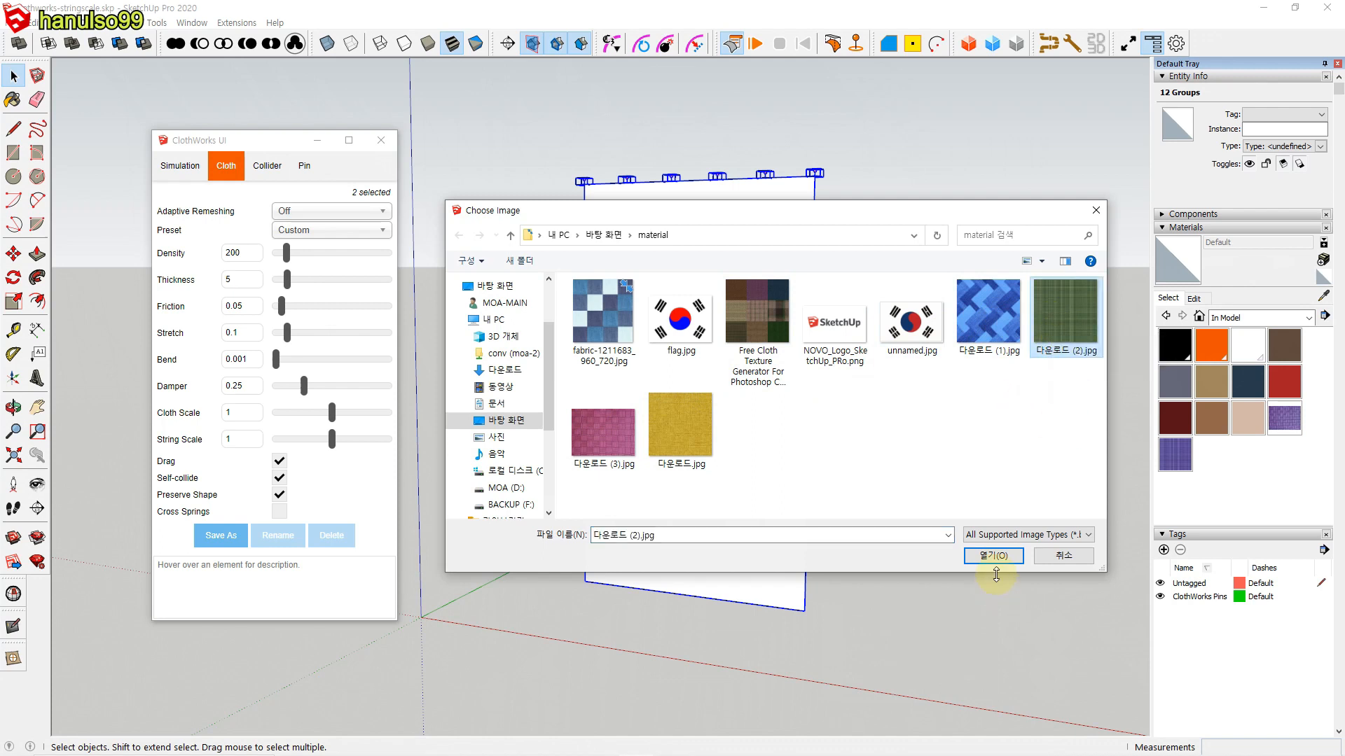
pyautogui.click(995, 556)
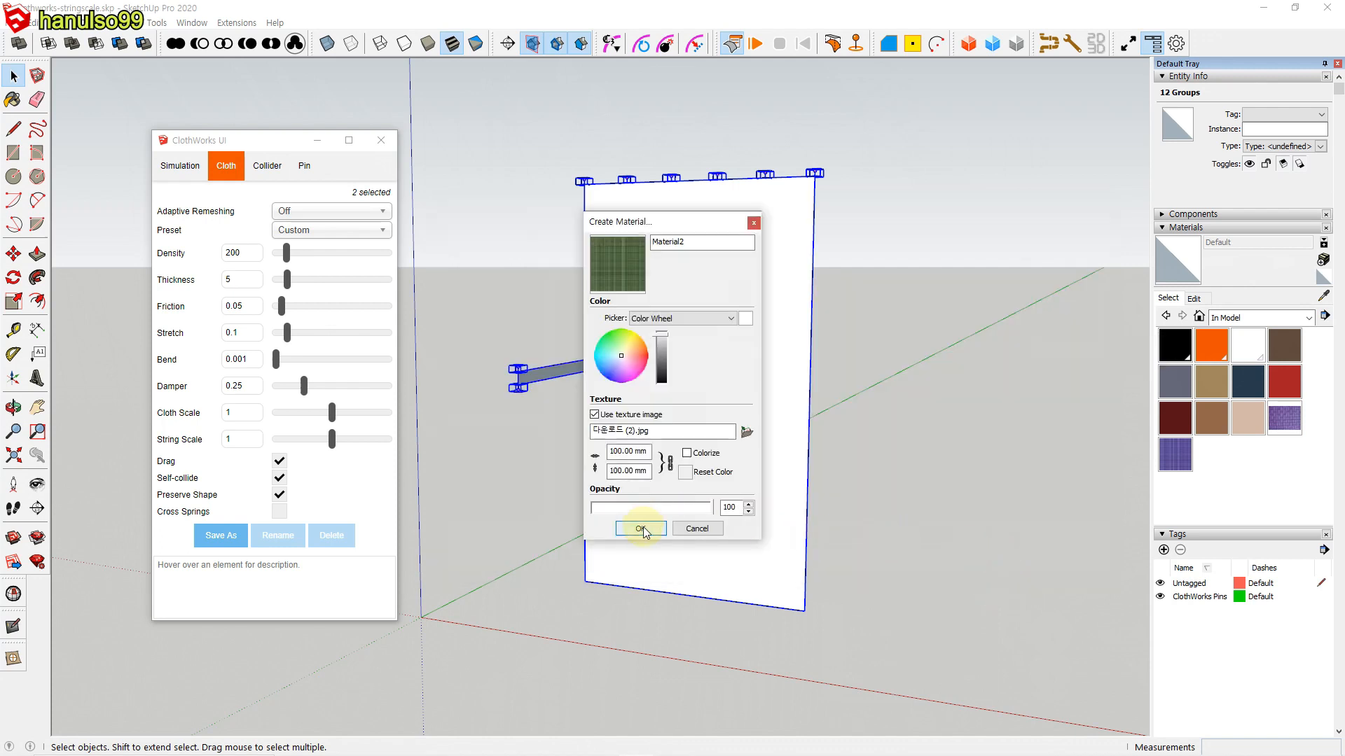
pyautogui.click(645, 451)
pyautogui.click(638, 526)
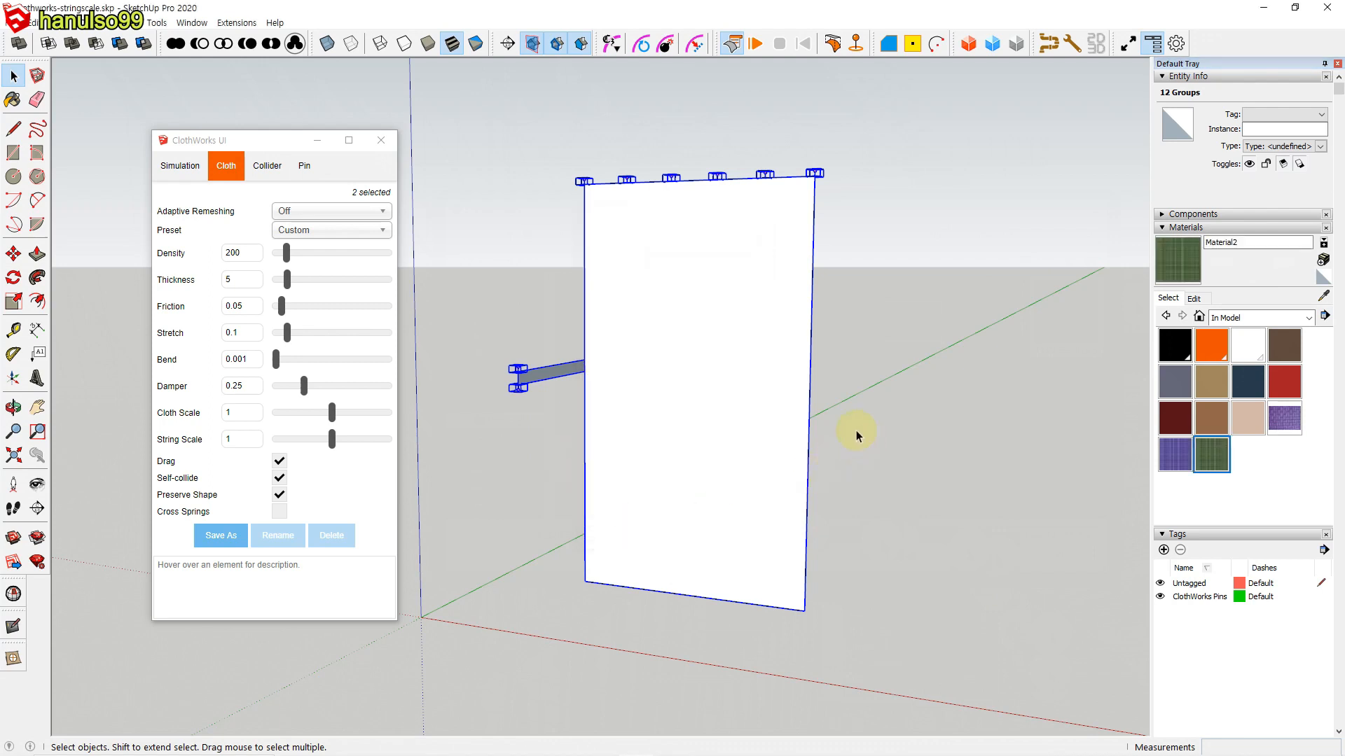
# Step: Open the flat curtain's group and paint its front and back faces with the new green plaid material
pyautogui.doubleClick(721, 351)
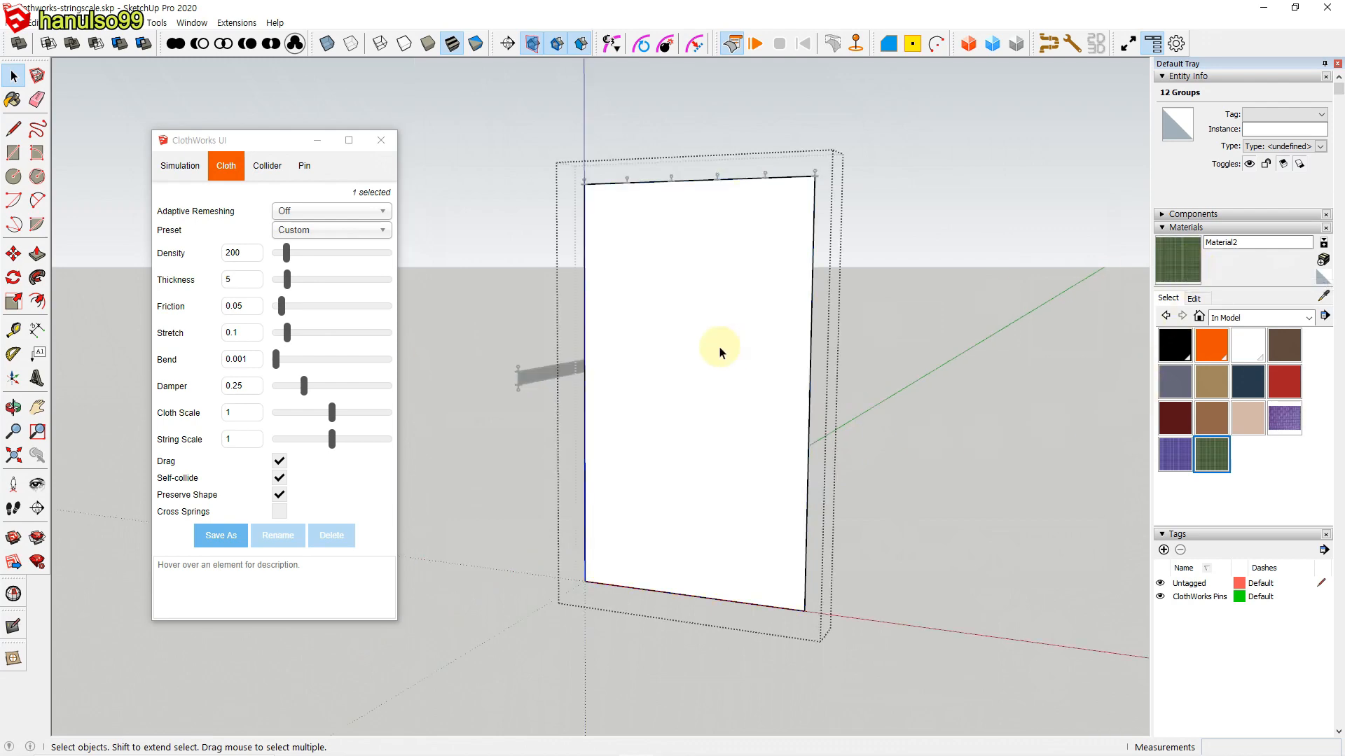
pyautogui.click(1179, 271)
pyautogui.click(760, 359)
pyautogui.moveTo(917, 452)
pyautogui.mouseDown(button='middle')
pyautogui.moveTo(585, 490)
pyautogui.moveTo(610, 509)
pyautogui.moveTo(591, 399)
pyautogui.mouseUp(button='middle')
pyautogui.click(530, 483)
pyautogui.moveTo(516, 484)
pyautogui.mouseDown(button='middle')
pyautogui.moveTo(677, 494)
pyautogui.moveTo(931, 480)
pyautogui.moveTo(935, 448)
pyautogui.mouseUp(button='middle')
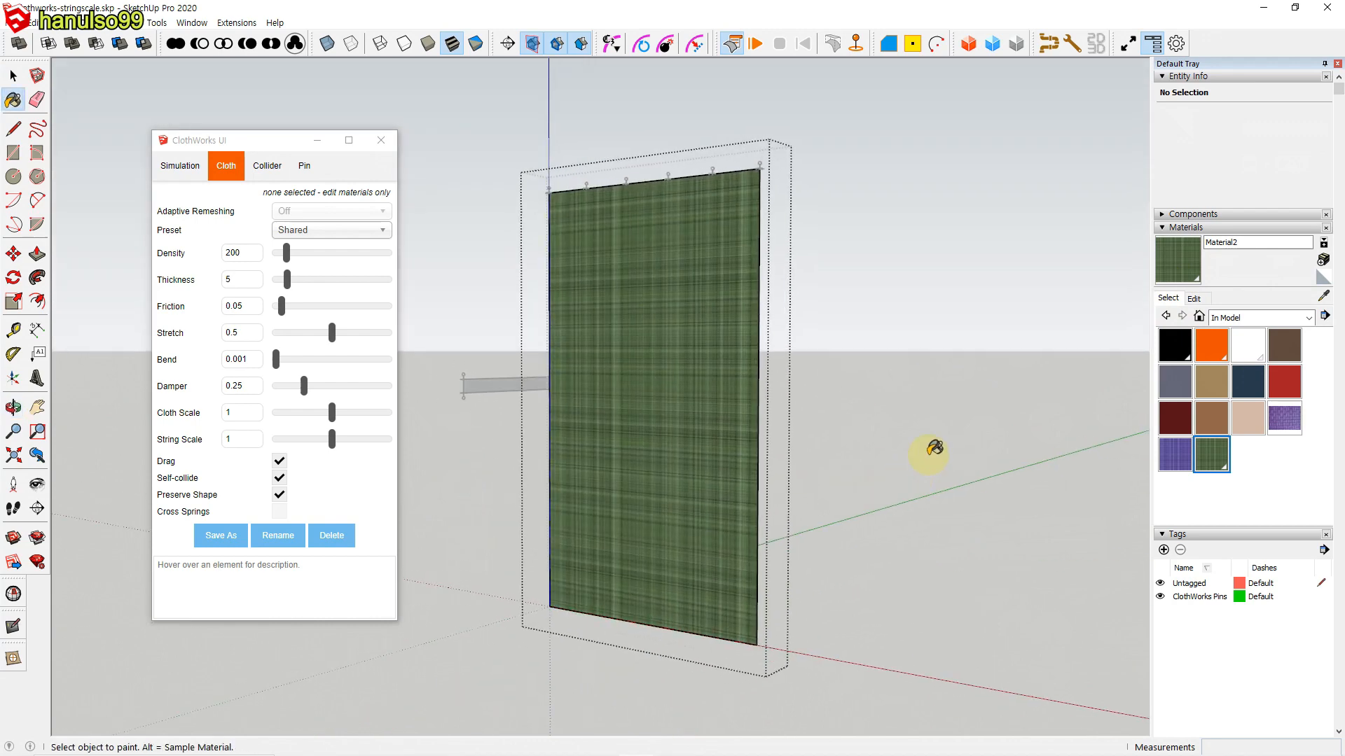
# Step: Leave the curtain's group and open the tie-back band's group for editing
pyautogui.press('space')
pyautogui.click(928, 460)
pyautogui.moveTo(902, 469); pyautogui.dragTo(607, 406, button='middle')
pyautogui.doubleClick(594, 404)
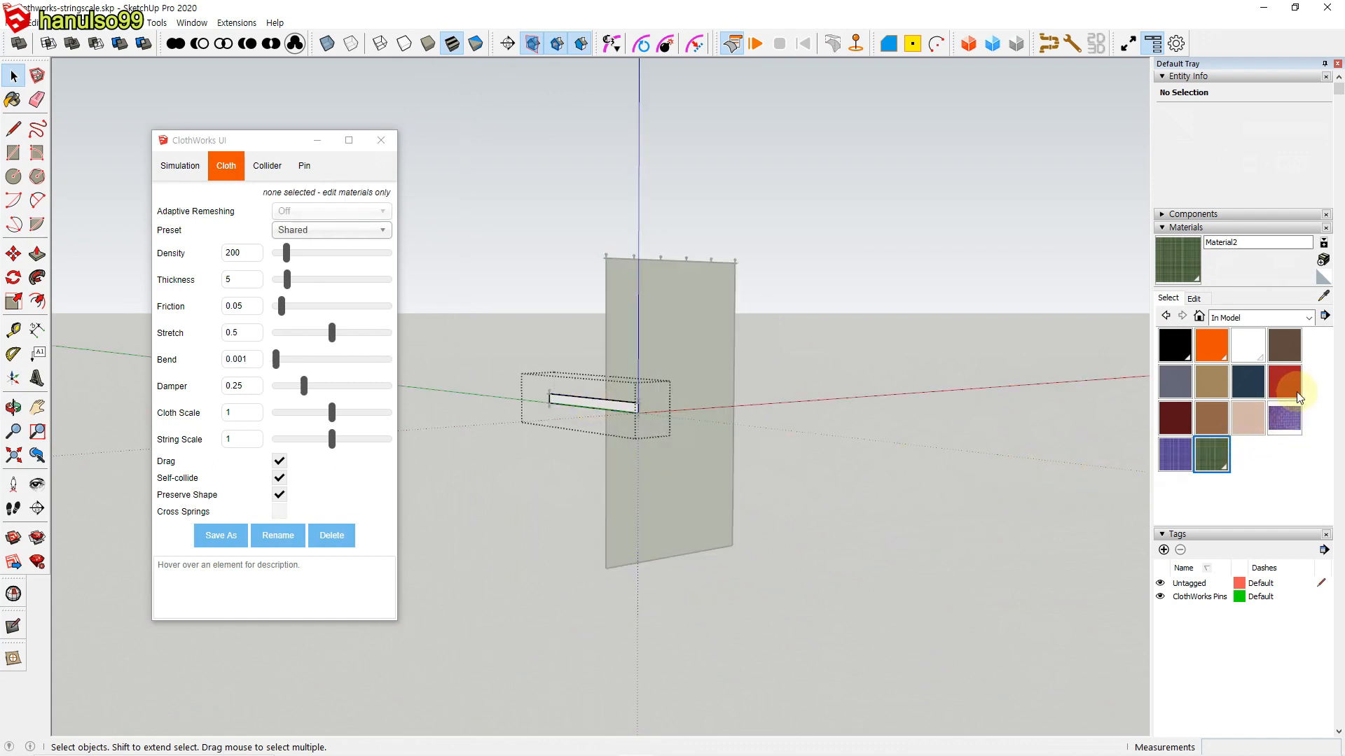
# Step: Paint the tie-back band's face with the ClothWorks Orange material
pyautogui.click(1212, 344)
pyautogui.click(600, 402)
pyautogui.moveTo(783, 517); pyautogui.dragTo(931, 491, button='middle')
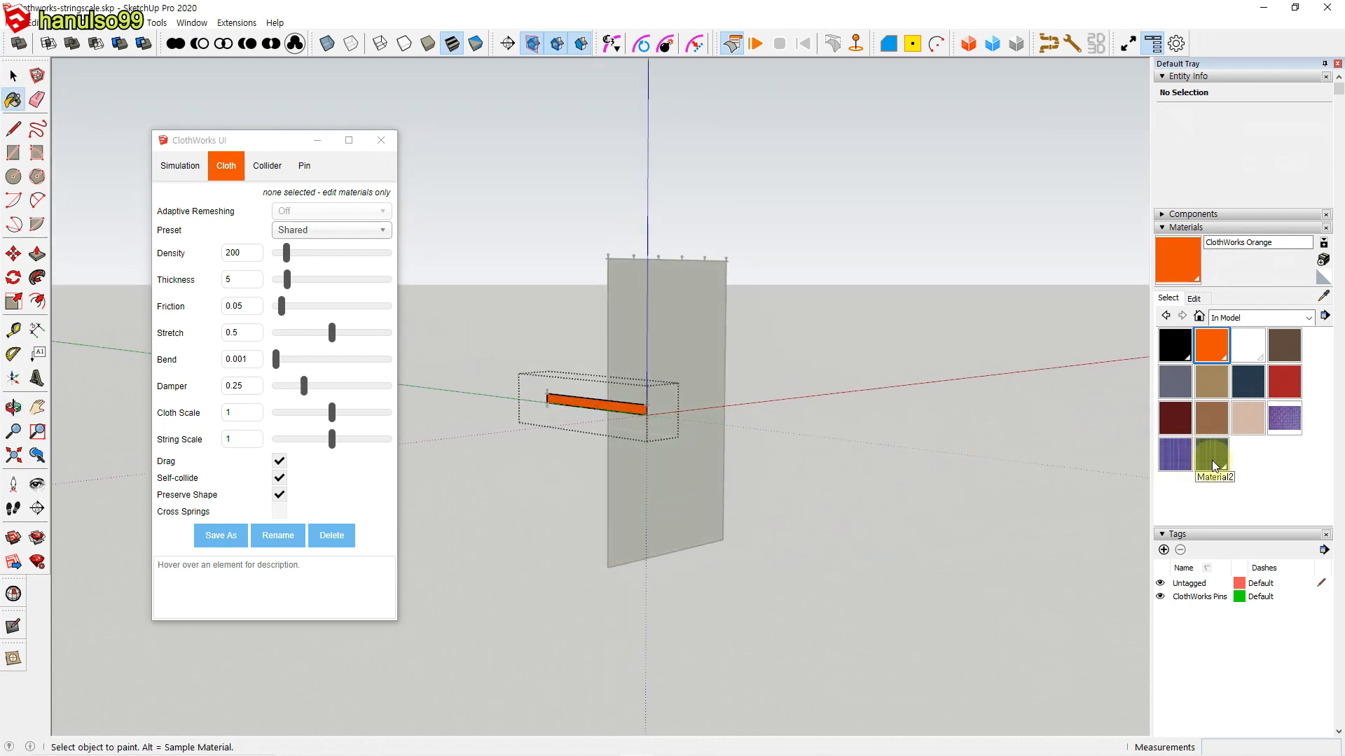
# Step: Paint both sides of the tie-back band with the green plaid material Material2 and leave its group
pyautogui.click(1213, 466)
pyautogui.click(600, 400)
pyautogui.moveTo(773, 494); pyautogui.dragTo(429, 510, button='middle')
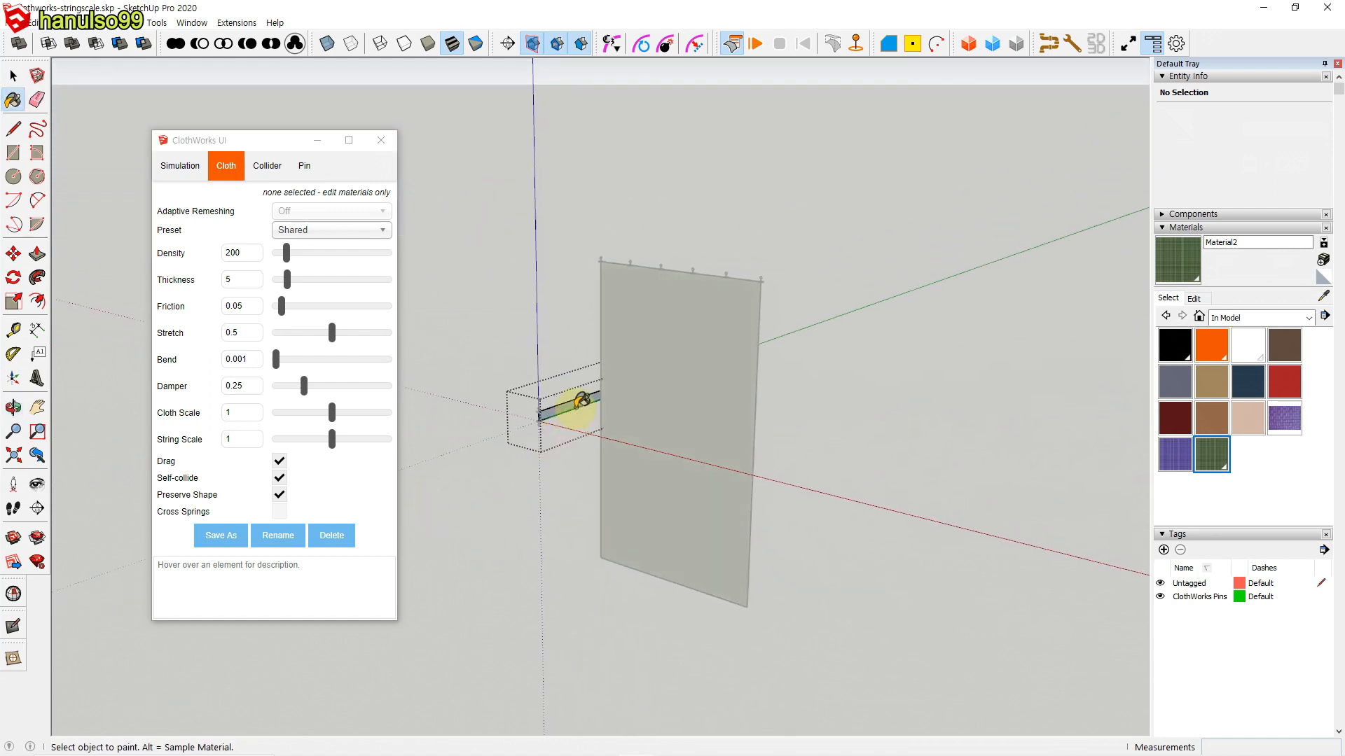
pyautogui.press('space')
pyautogui.click(825, 454)
# Step: Select the painted curtain, band and pins, toggle them back to the draped state, and deselect them
pyautogui.moveTo(815, 499); pyautogui.dragTo(826, 449, button='middle')
pyautogui.moveTo(551, 265); pyautogui.dragTo(850, 571)
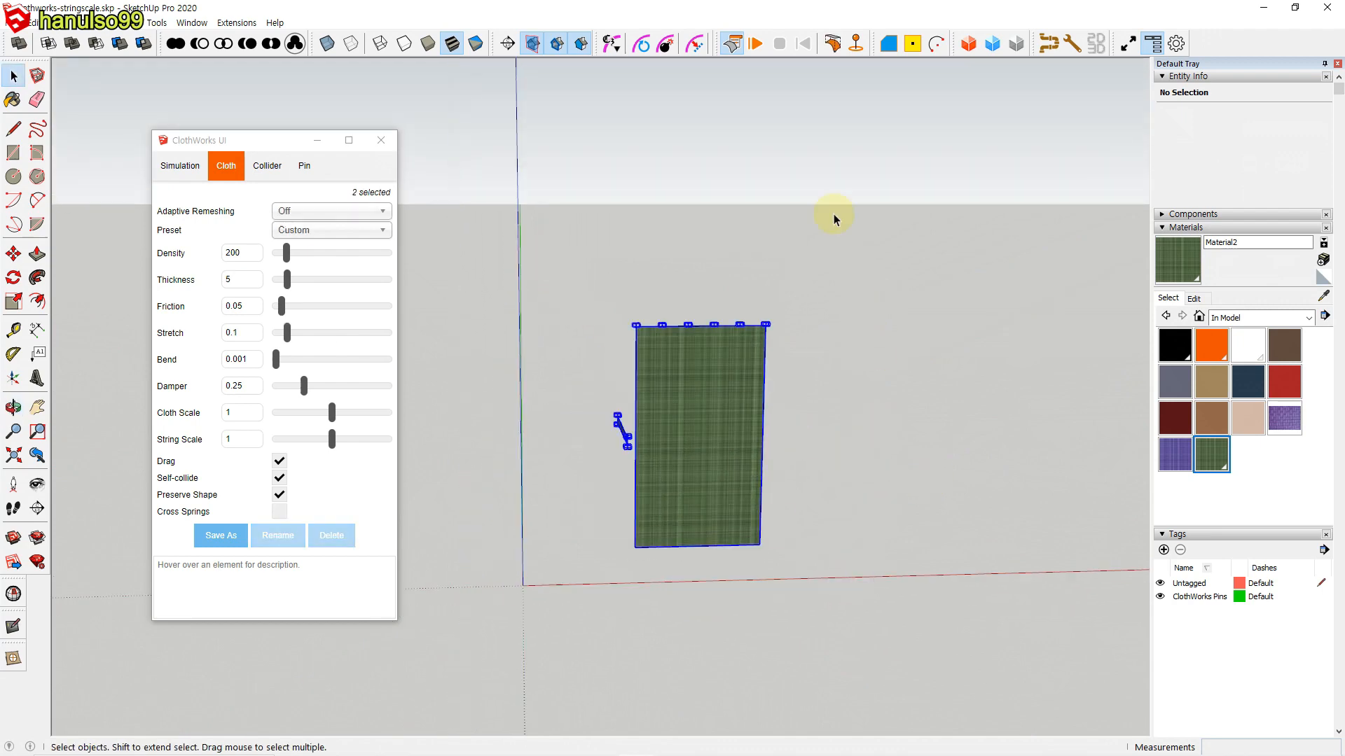
pyautogui.click(833, 44)
pyautogui.click(811, 445)
pyautogui.scroll(4, 811, 445)
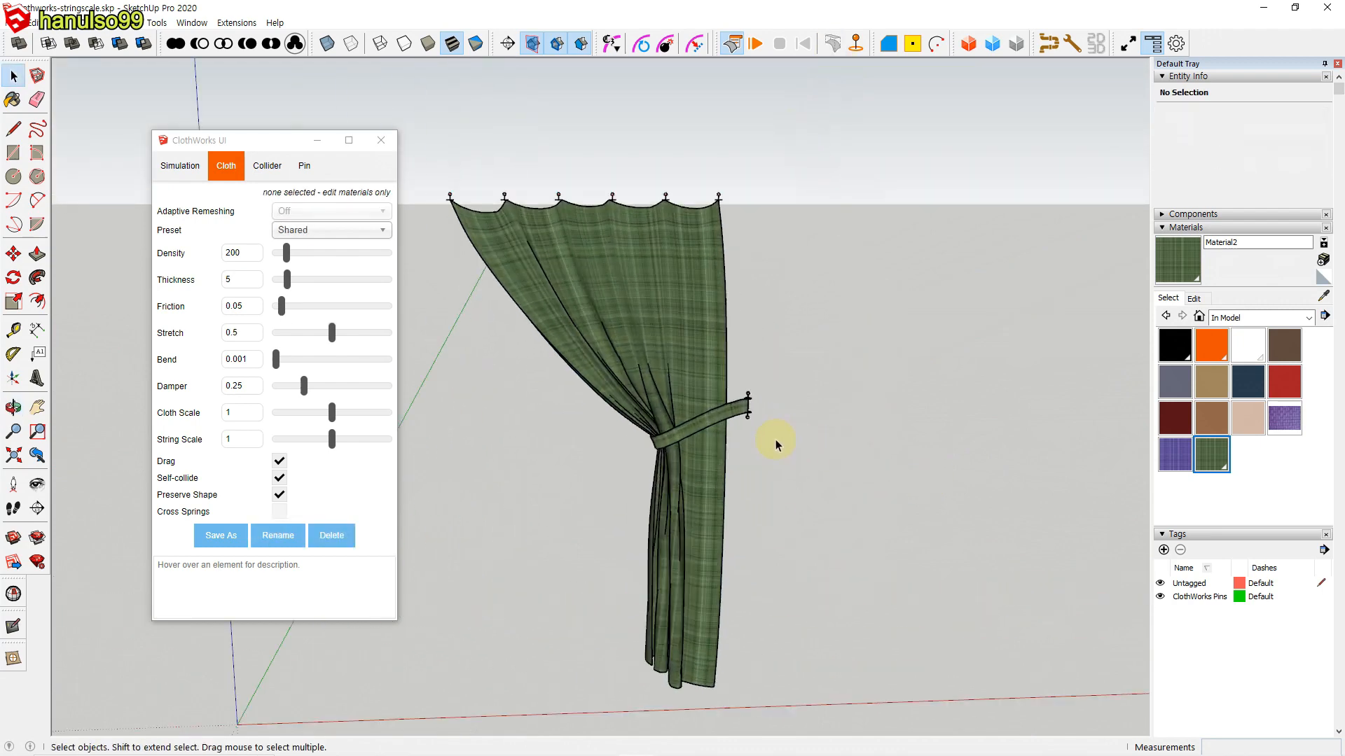
pyautogui.keyDown('shift'); pyautogui.moveTo(779, 442); pyautogui.dragTo(921, 399, button='middle'); pyautogui.keyUp('shift')
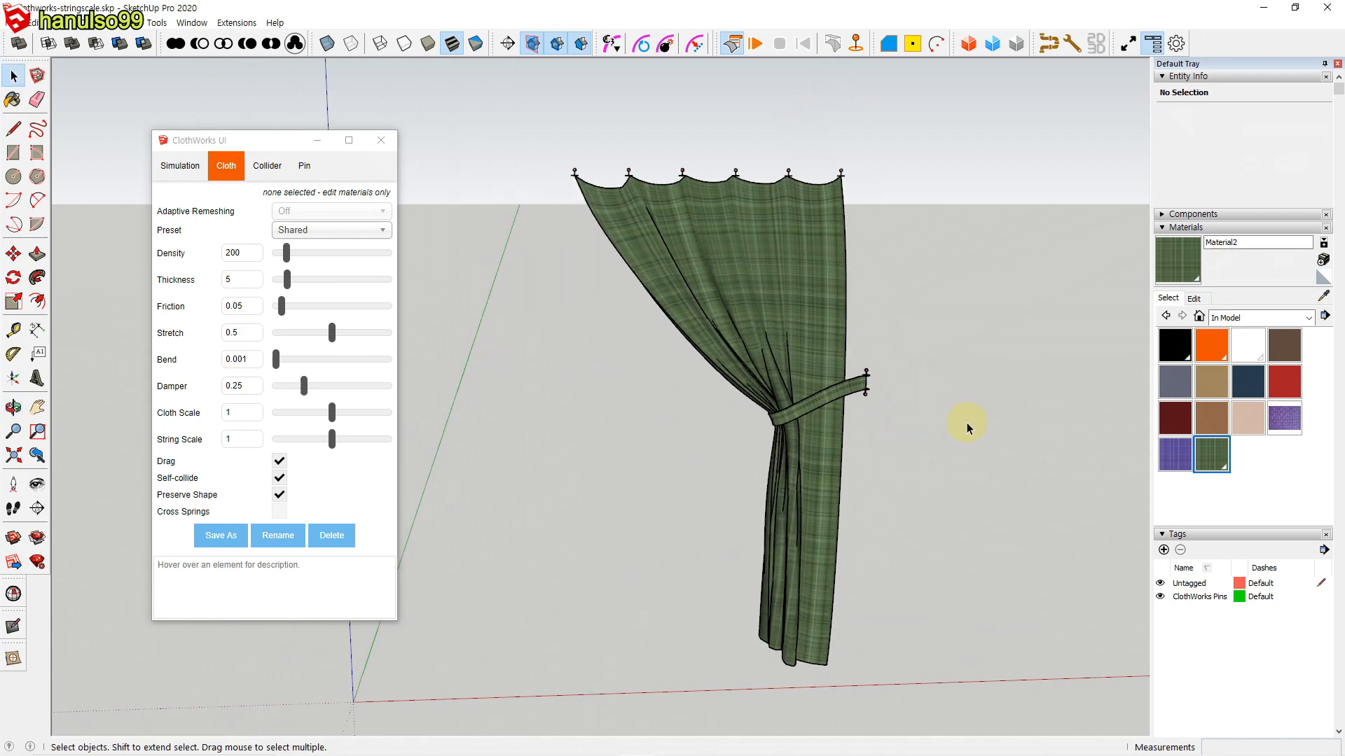
# Step: Hide the ClothWorks Pins tag, then smooth the draped curtain with ClothWorks Loop Subdivision and deselect it
pyautogui.click(1161, 598)
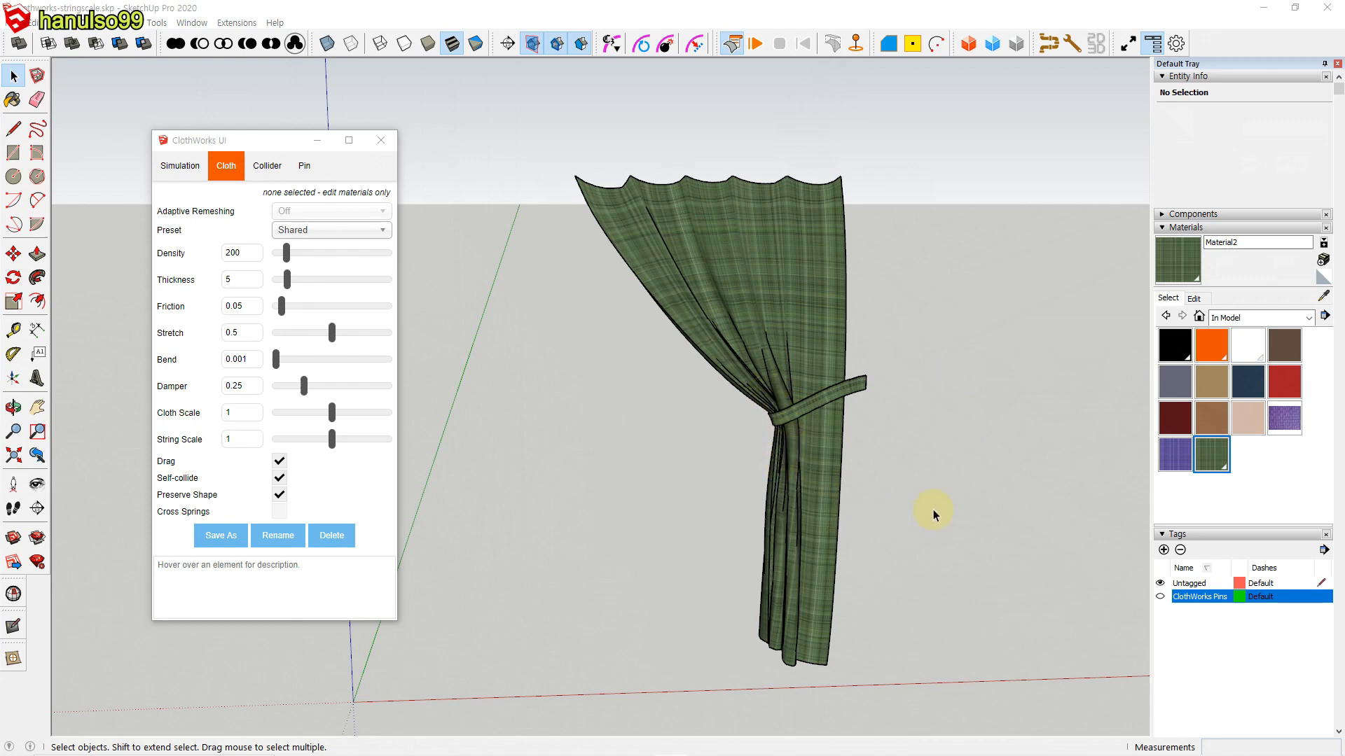
pyautogui.click(813, 493)
pyautogui.rightClick(813, 493)
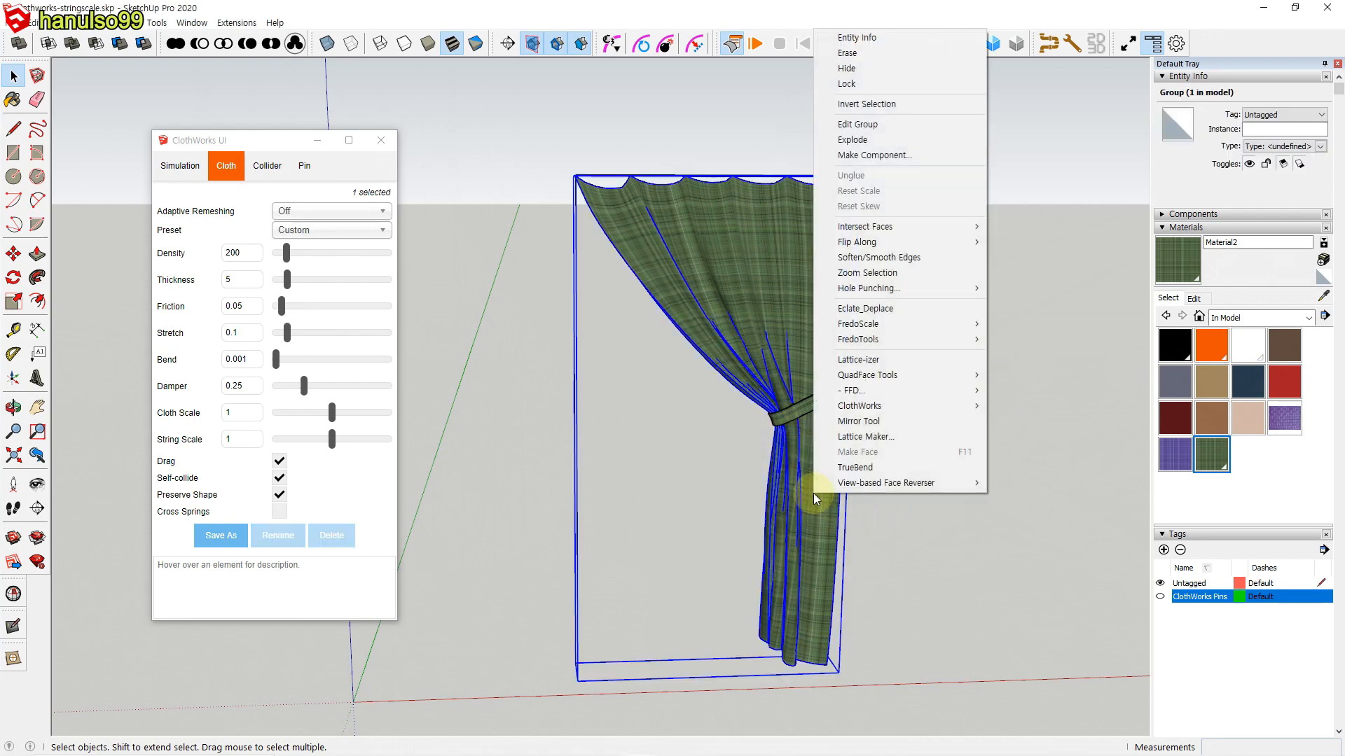
pyautogui.moveTo(868, 416)
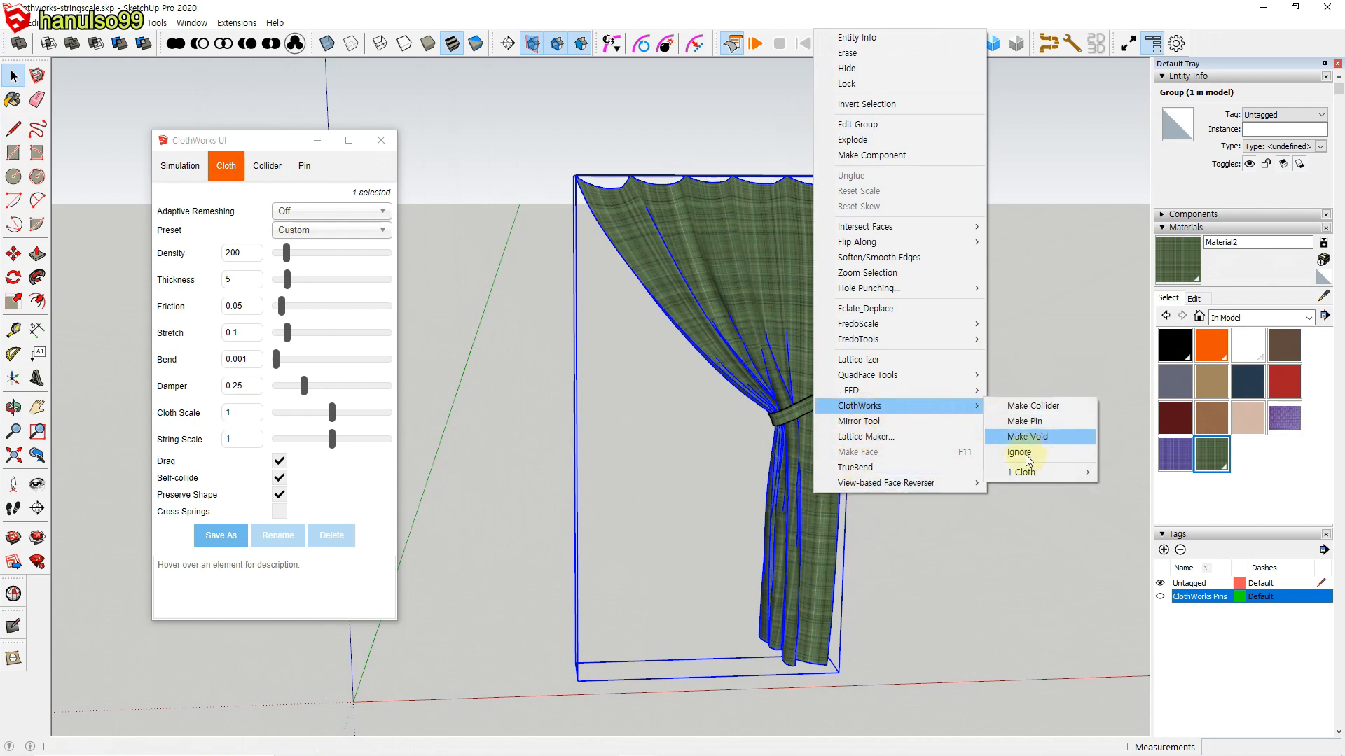
pyautogui.moveTo(1031, 472)
pyautogui.click(1183, 525)
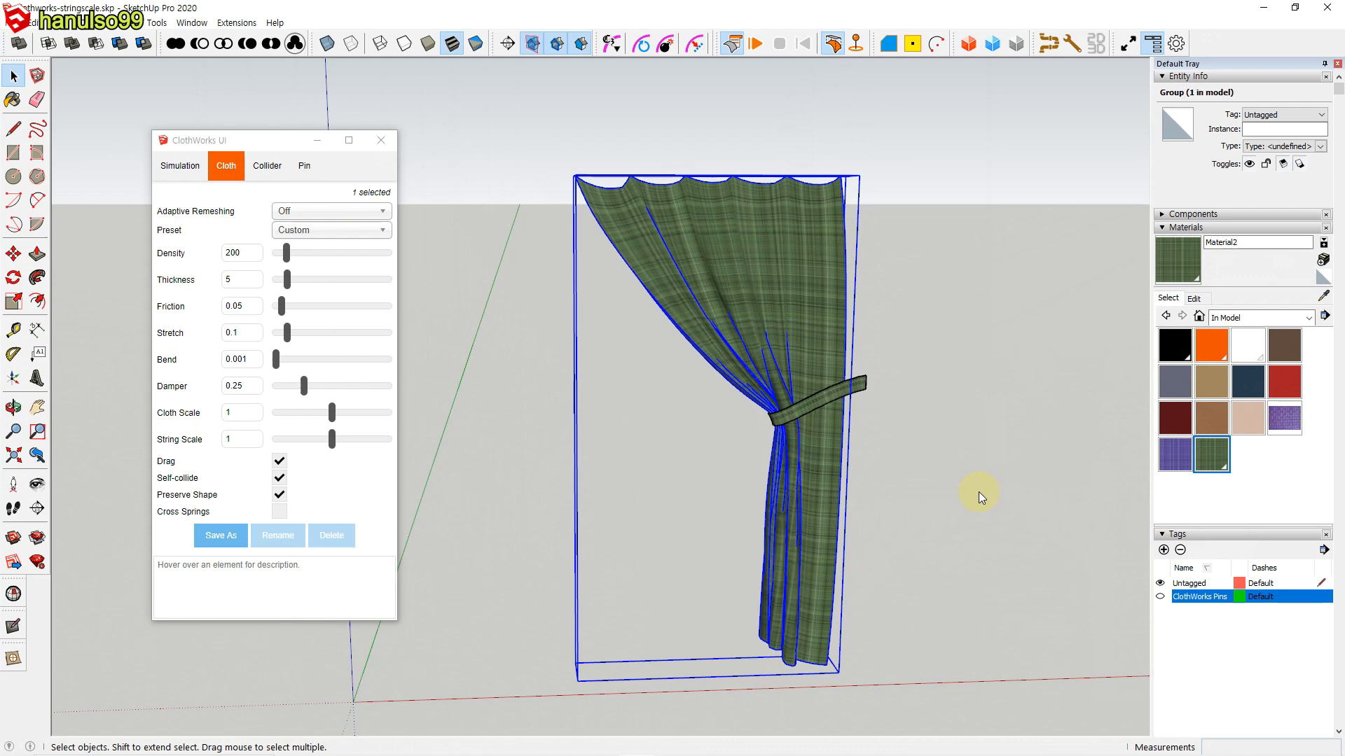
pyautogui.click(901, 485)
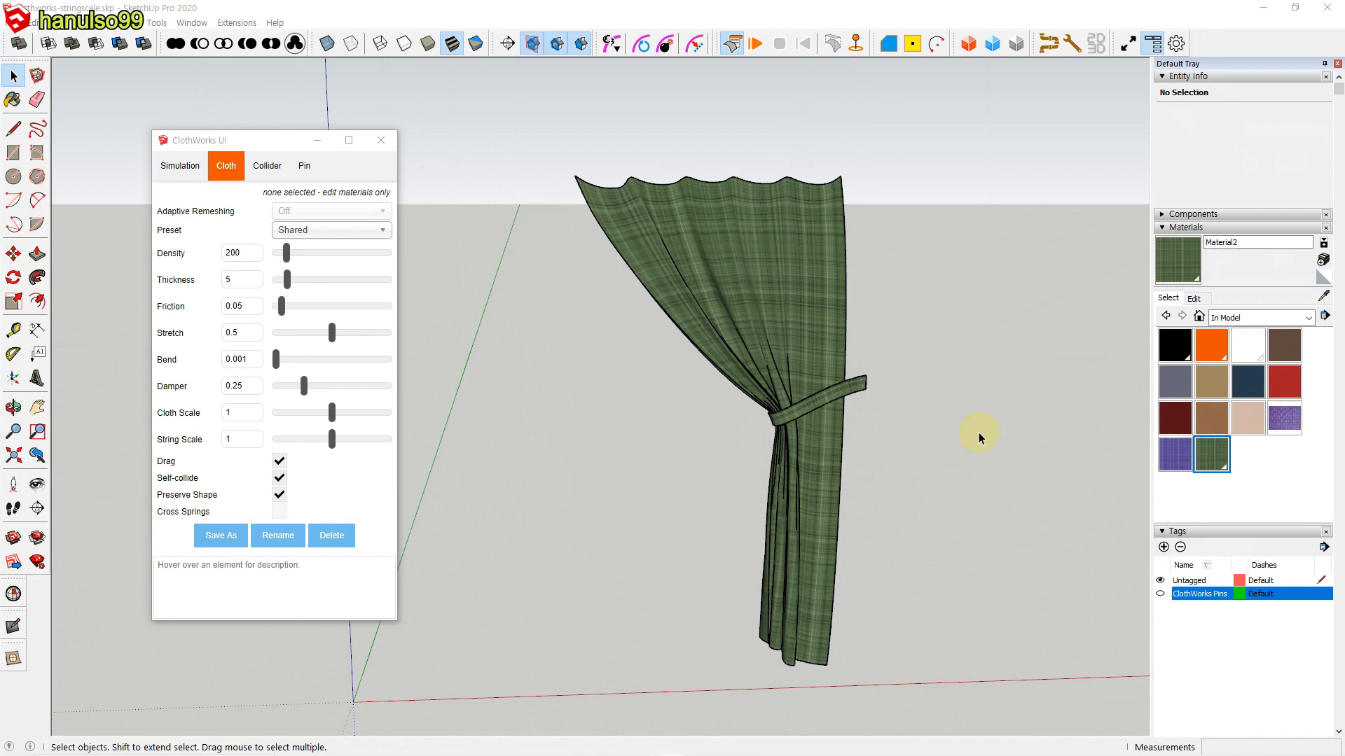
# Step: Select the curtain and adjust the colour of its green plaid material Material2 in the material editor
pyautogui.click(799, 357)
pyautogui.click(1191, 301)
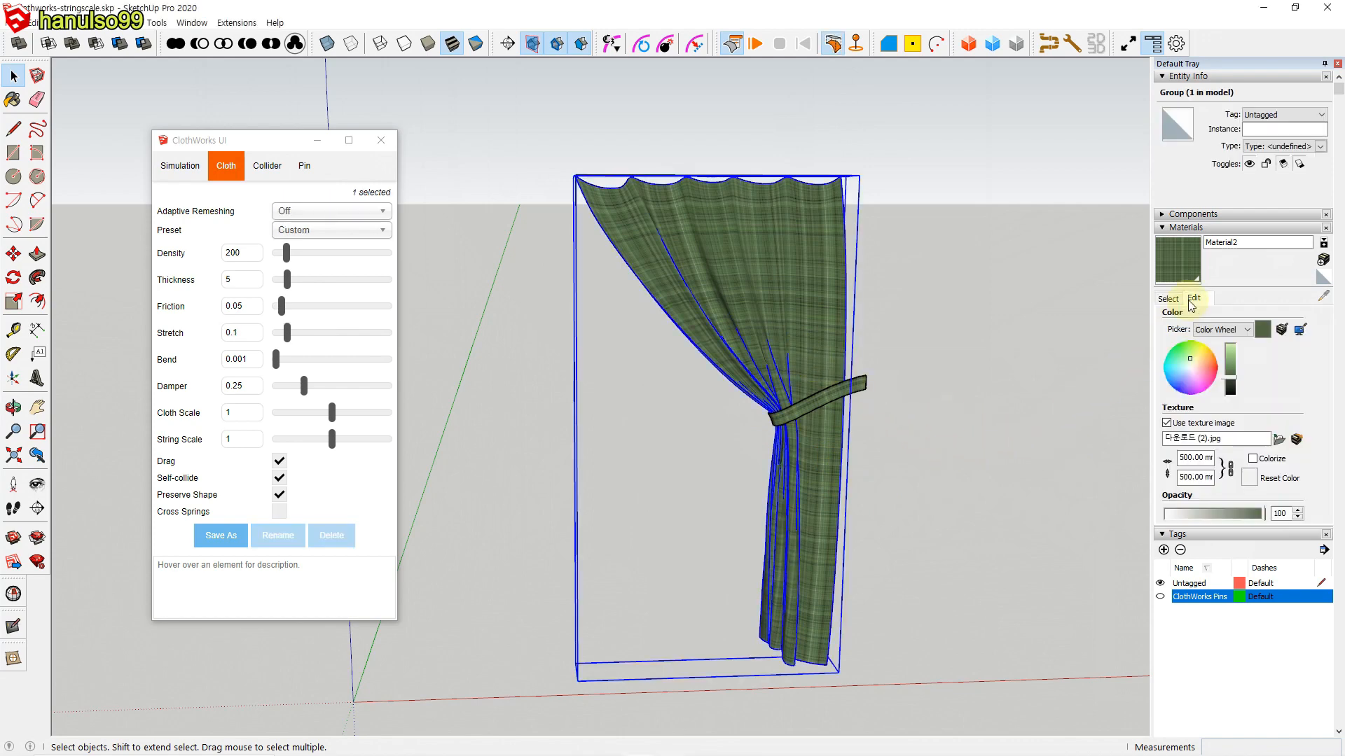
pyautogui.moveTo(1200, 362); pyautogui.dragTo(1229, 356)
pyautogui.click(986, 437)
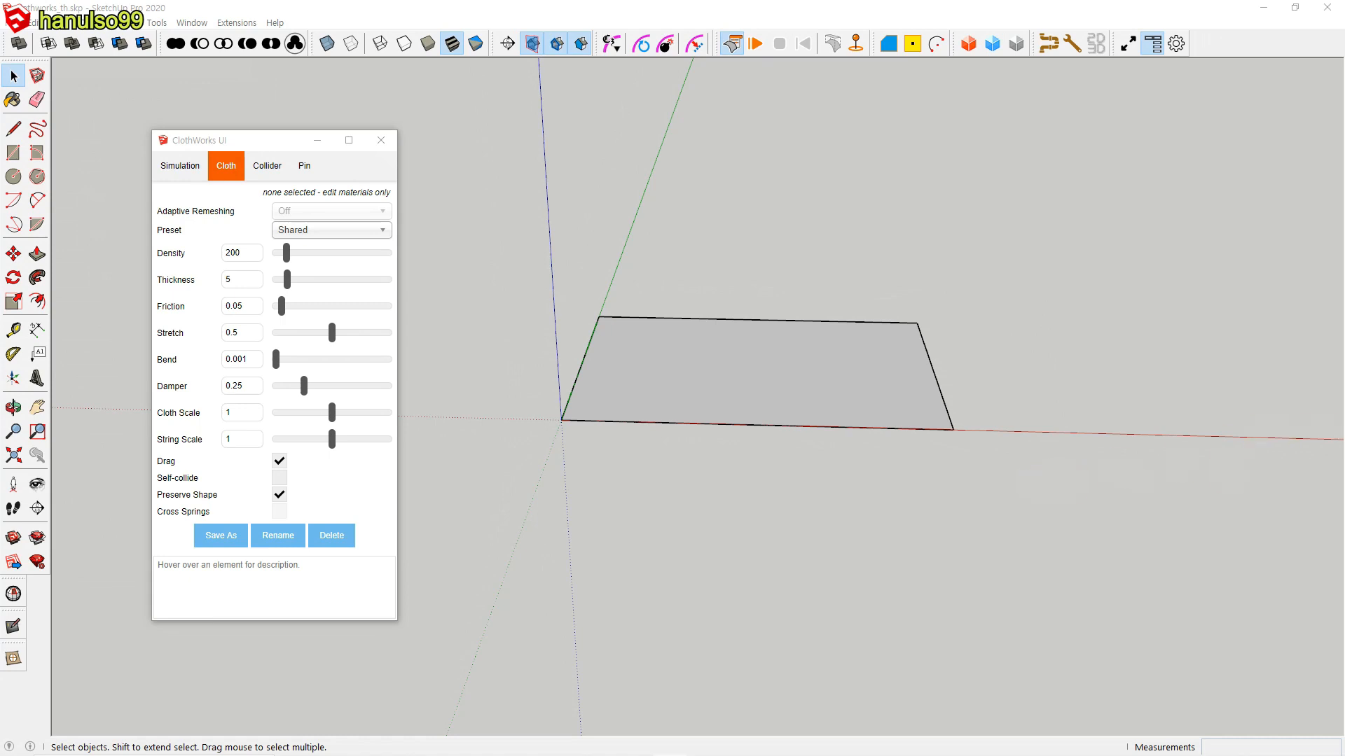
# Step: Select the flat cloth panel, check its hidden grid and measure its short side along the green axis
pyautogui.click(853, 411)
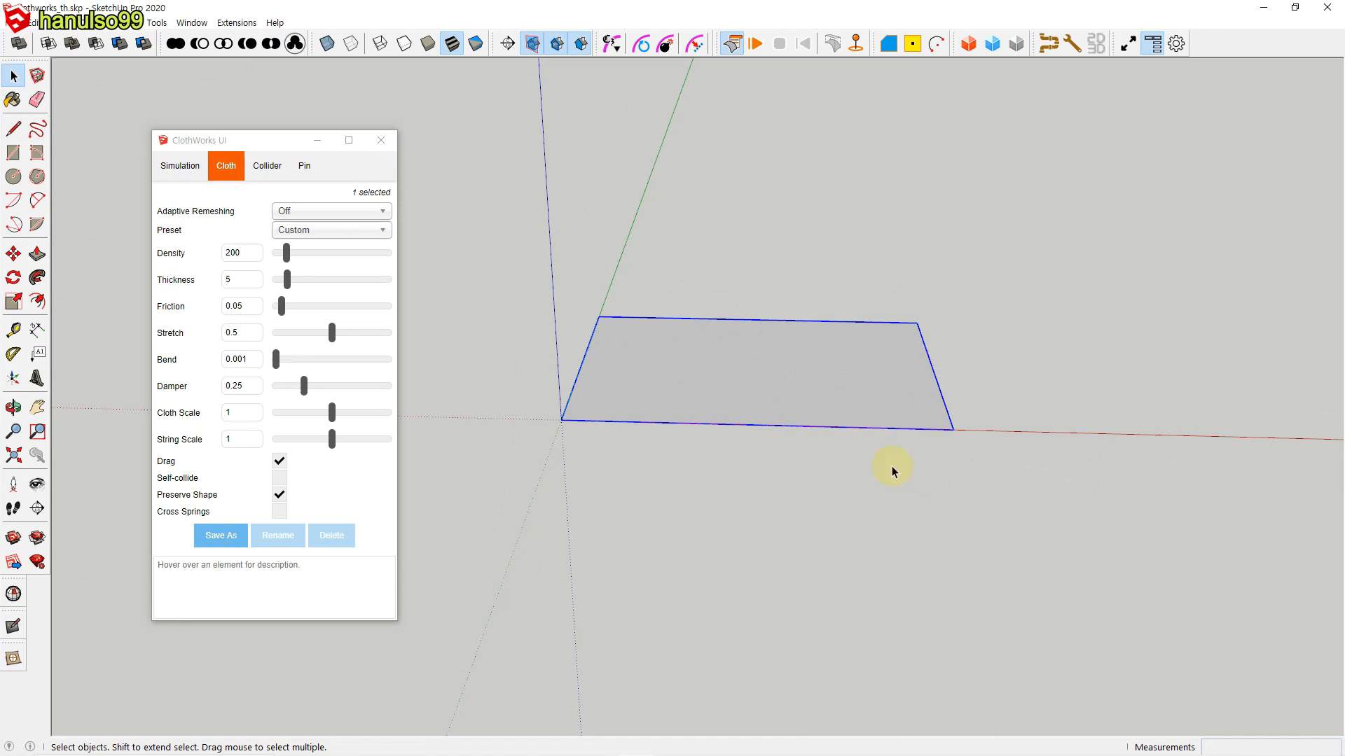
pyautogui.click(682, 359)
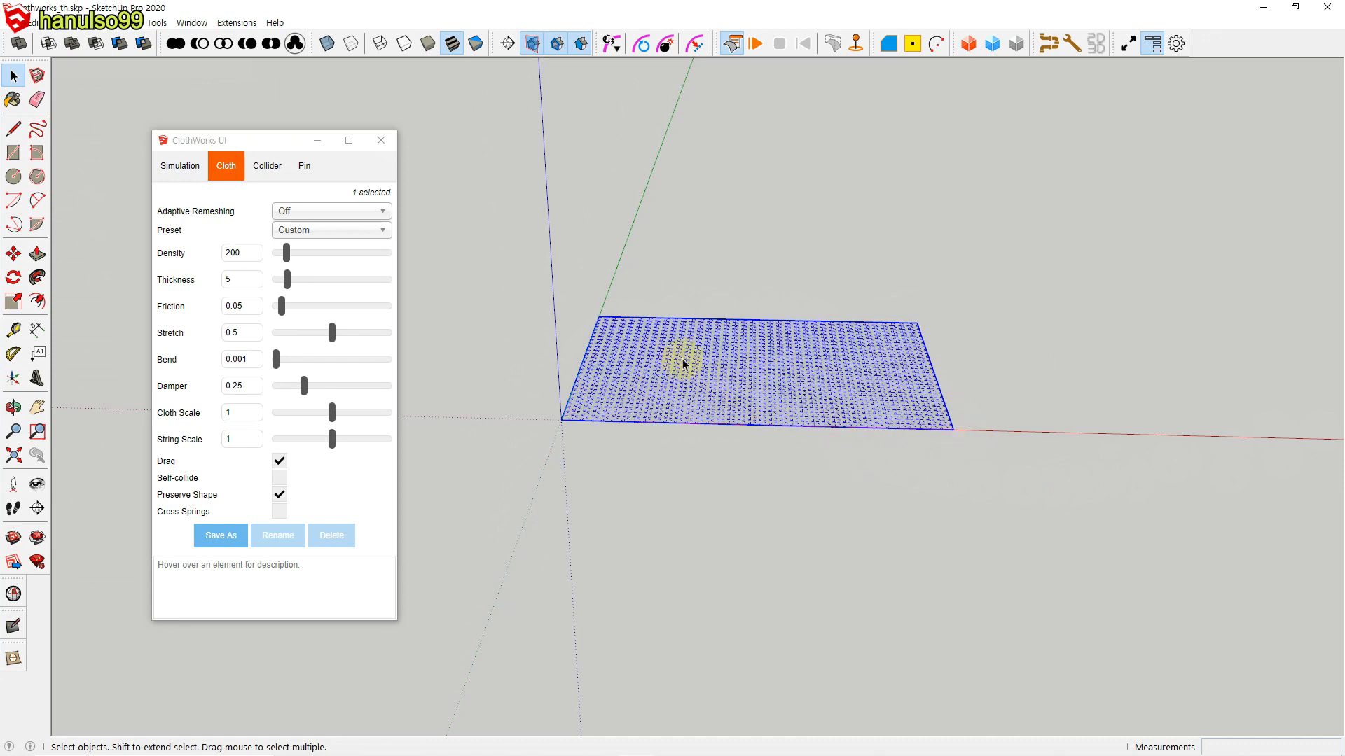
pyautogui.click(855, 422)
pyautogui.press('t')
pyautogui.click(561, 420)
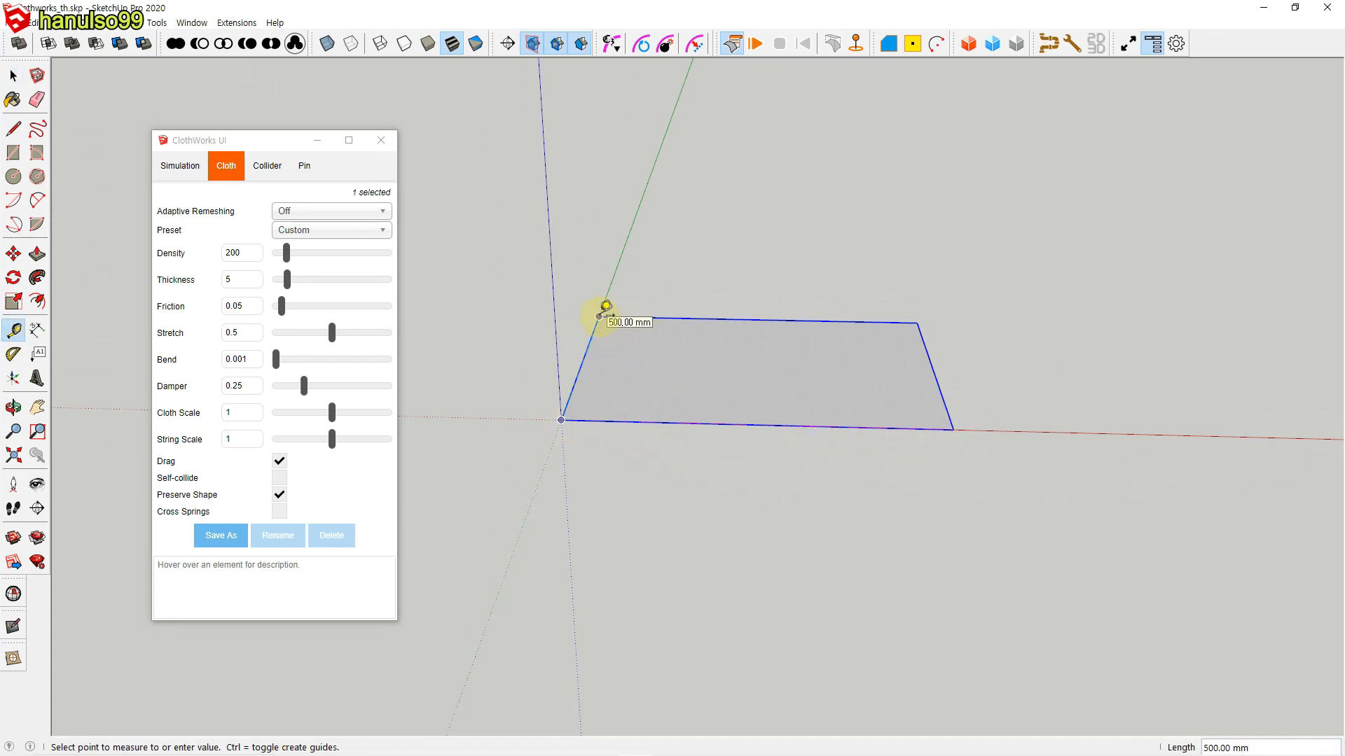
pyautogui.press('space')
# Step: Generate ClothWorks thickness on the panel with 10 mm thickness, 12 string segments and smoothed boundary edges, then deselect it
pyautogui.rightClick(763, 399)
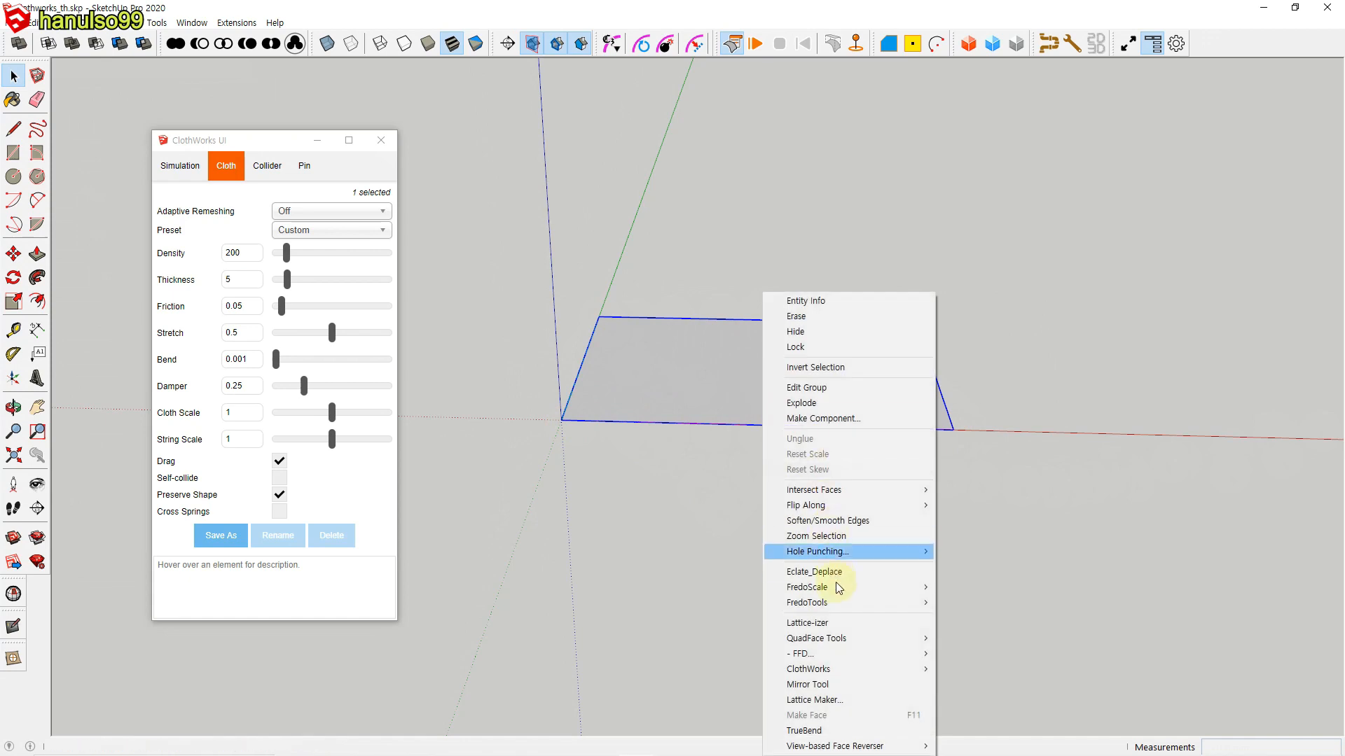
pyautogui.moveTo(856, 671)
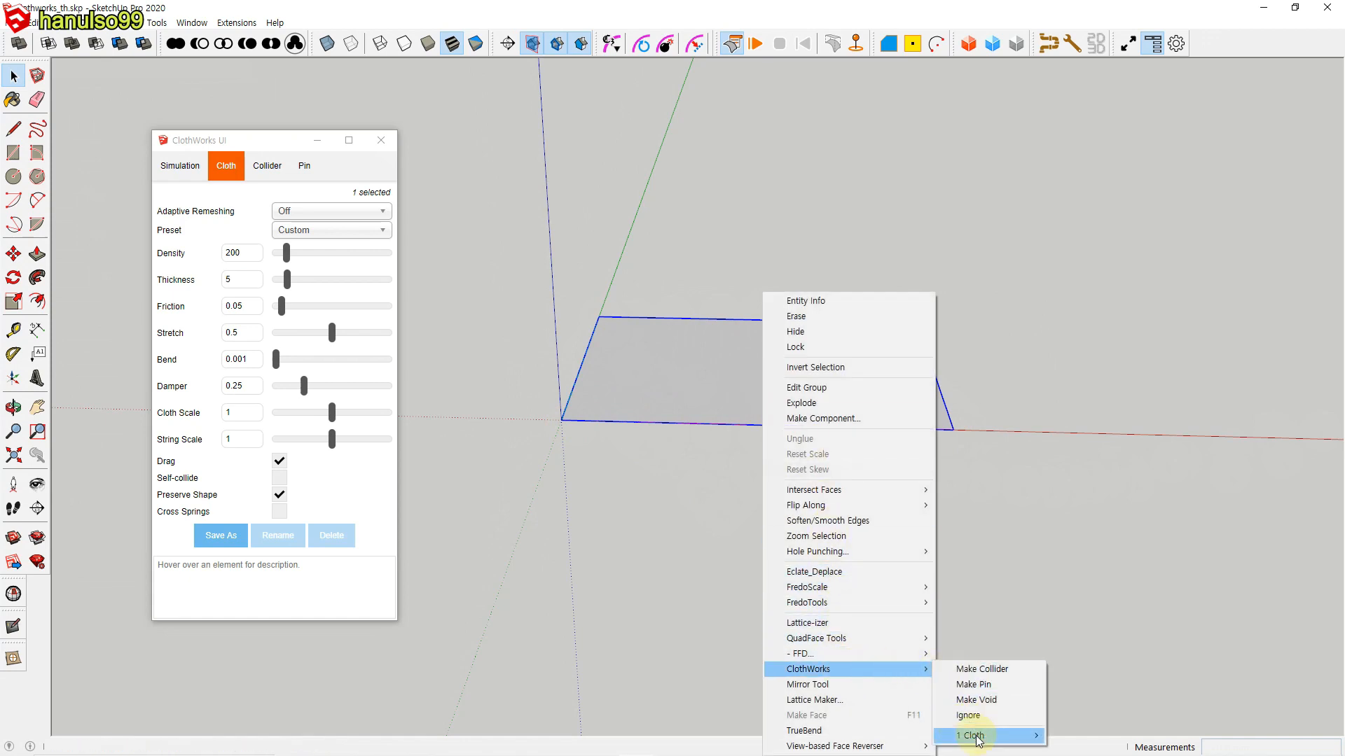
pyautogui.moveTo(1009, 735)
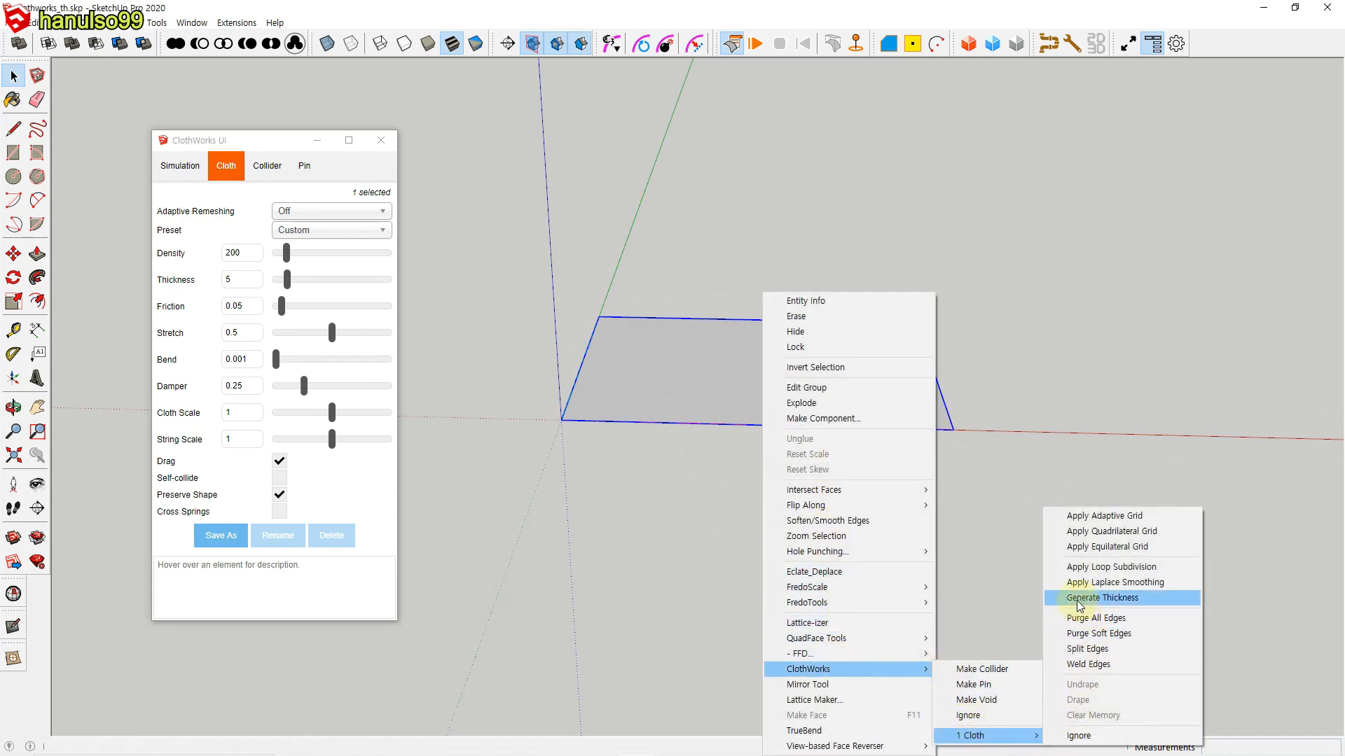
pyautogui.click(1105, 600)
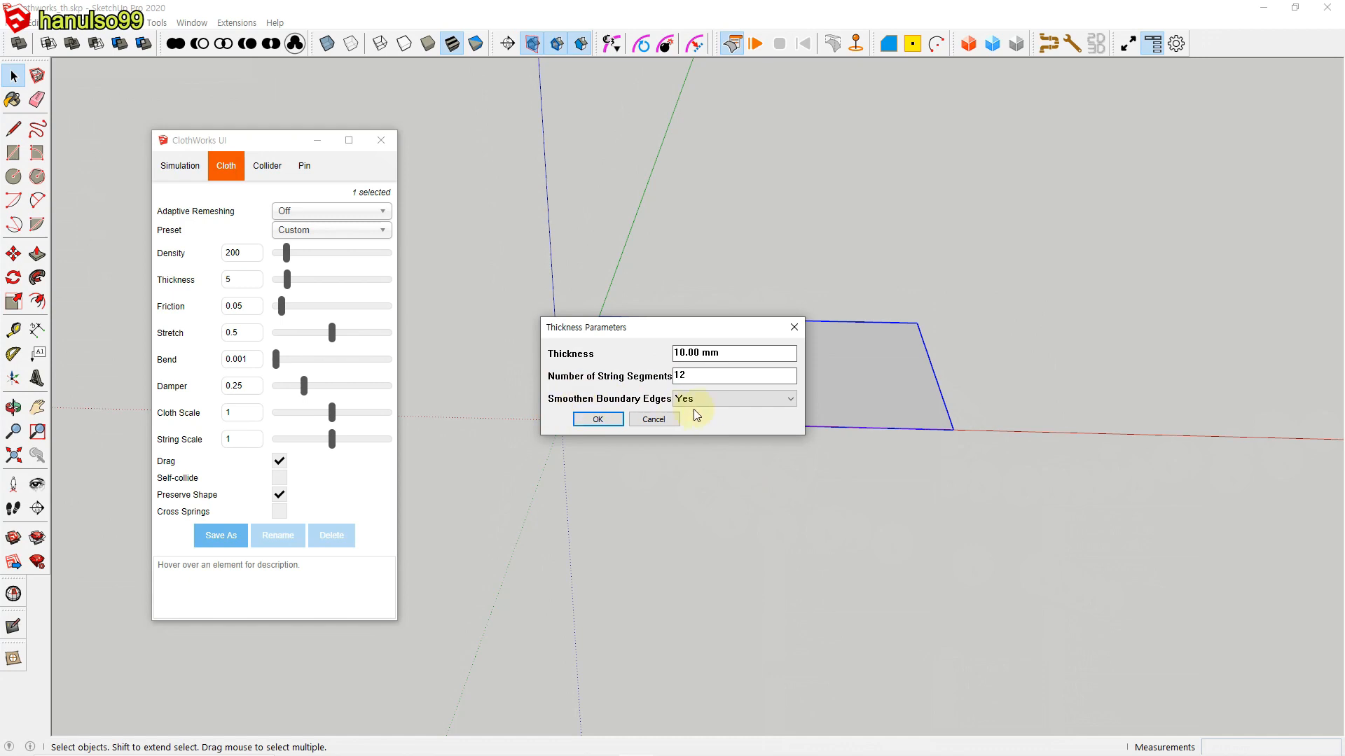
pyautogui.click(725, 399)
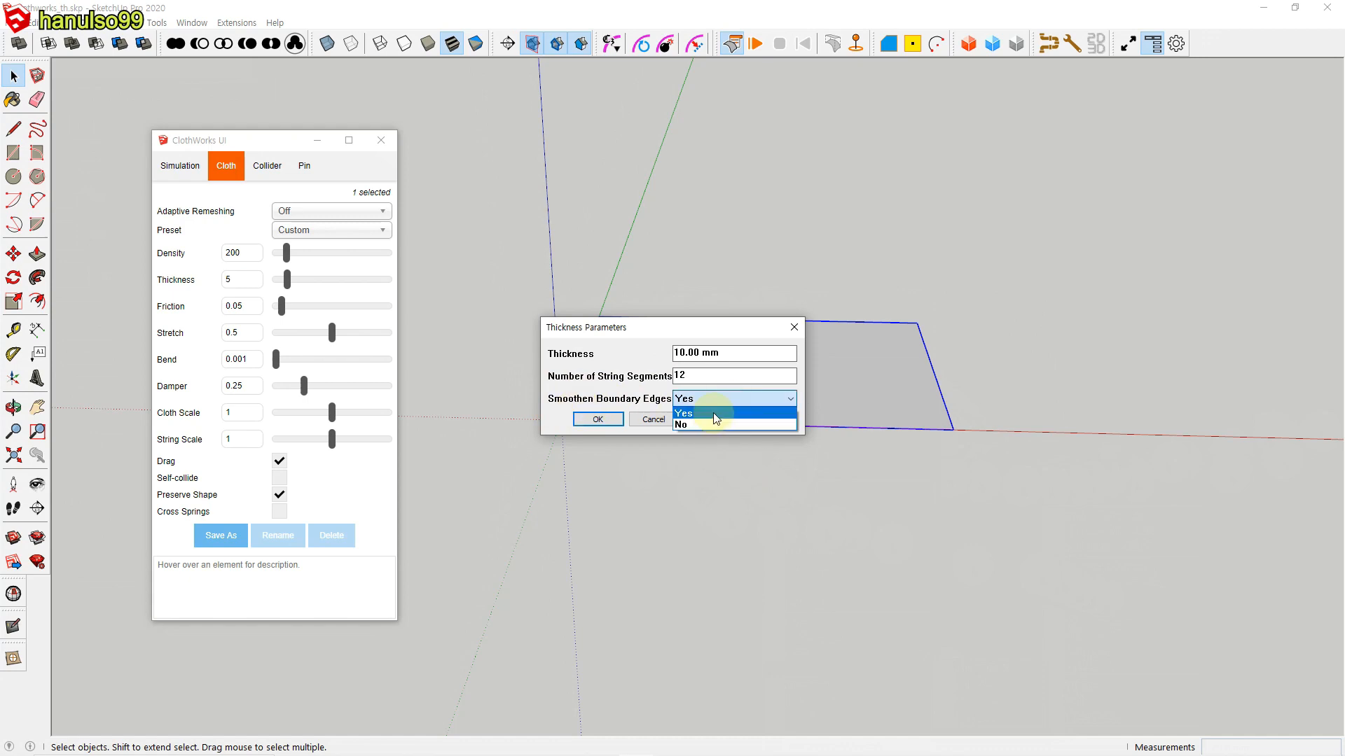
pyautogui.click(713, 413)
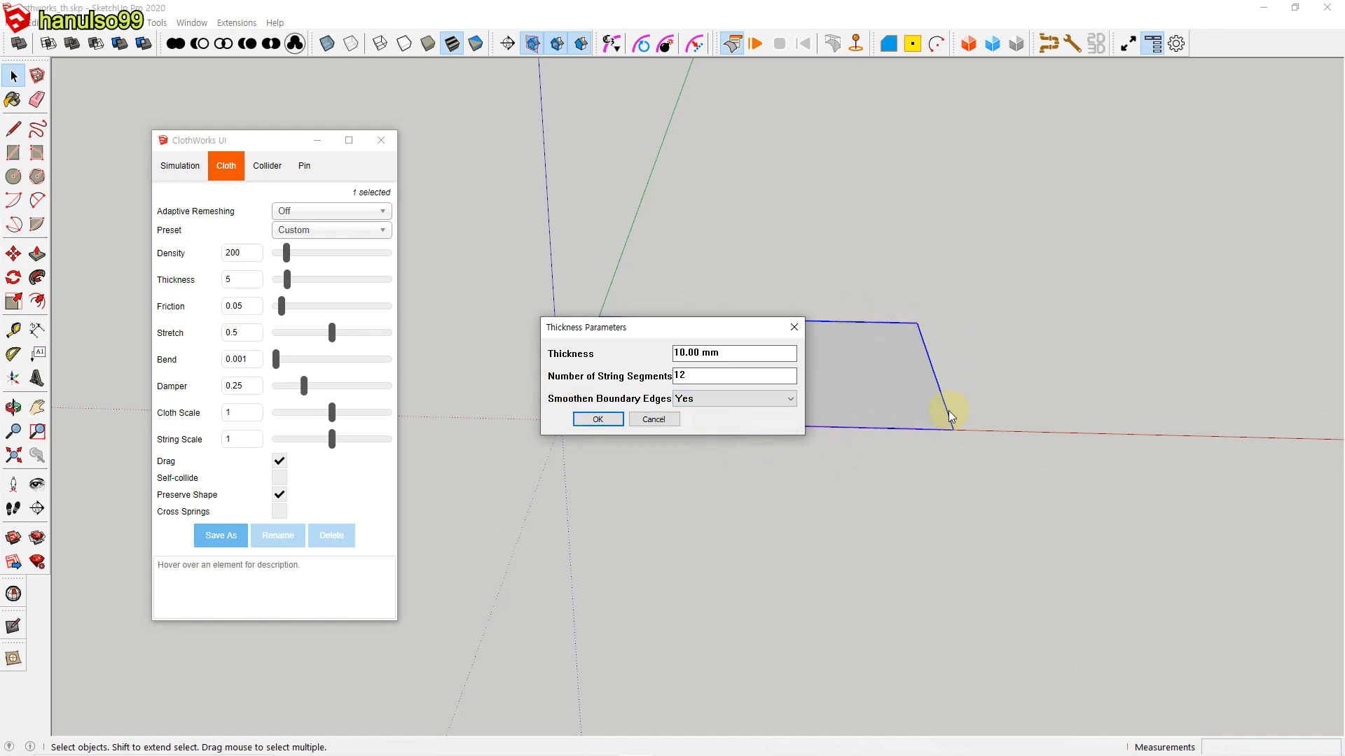
pyautogui.click(597, 420)
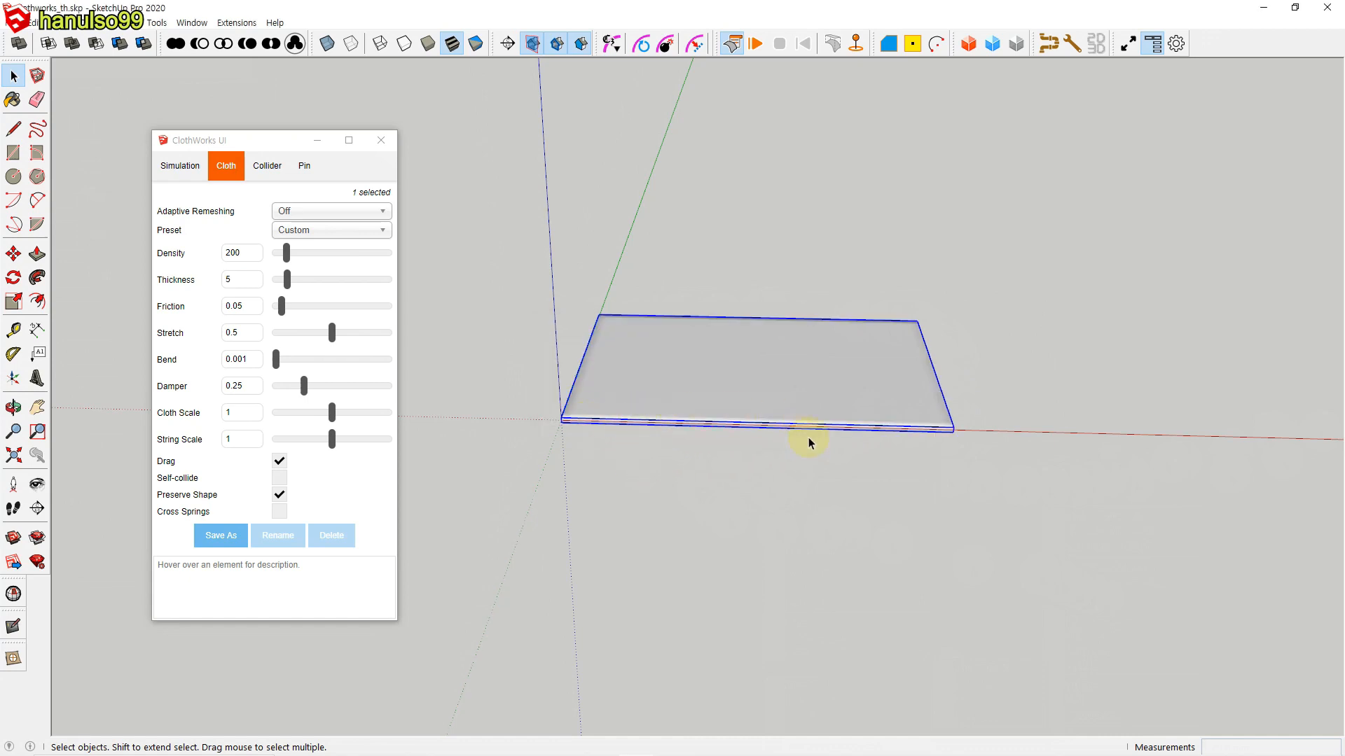
pyautogui.scroll(2, 807, 443)
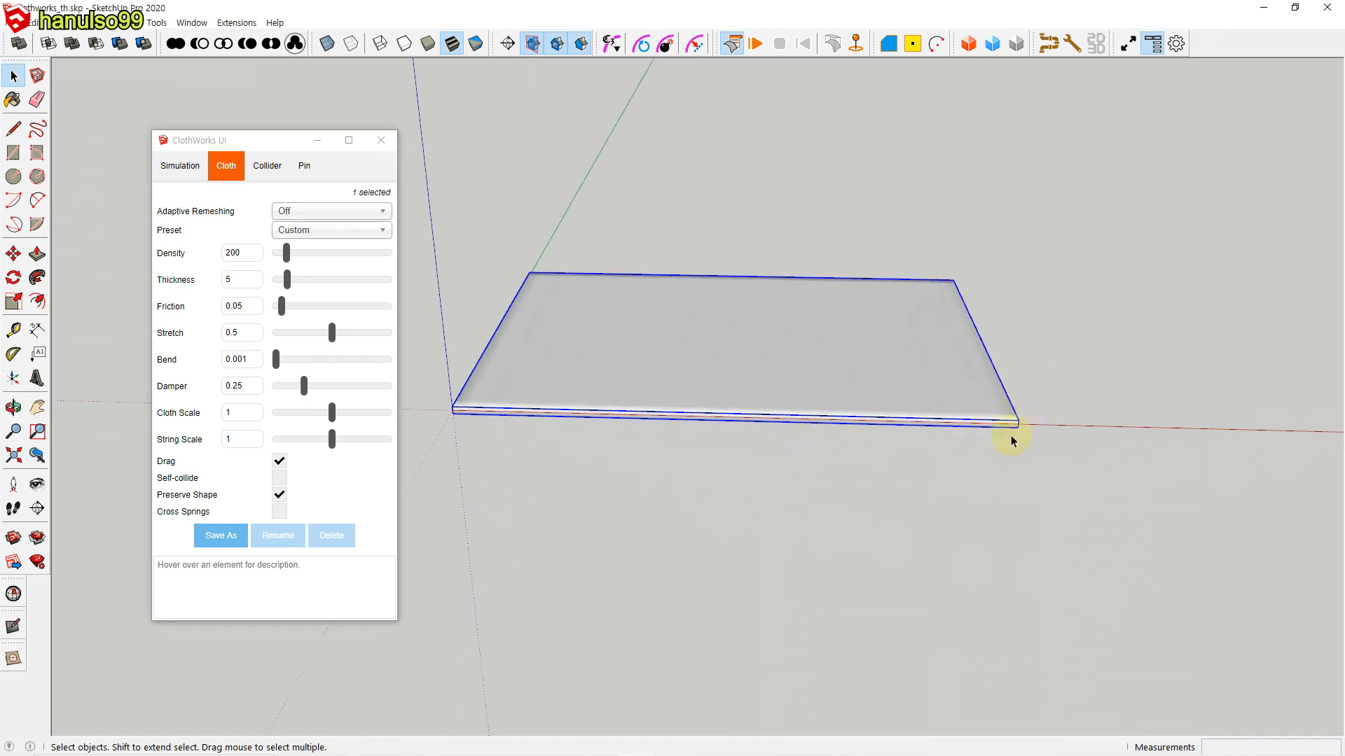
pyautogui.scroll(-2, 981, 461)
pyautogui.click(947, 462)
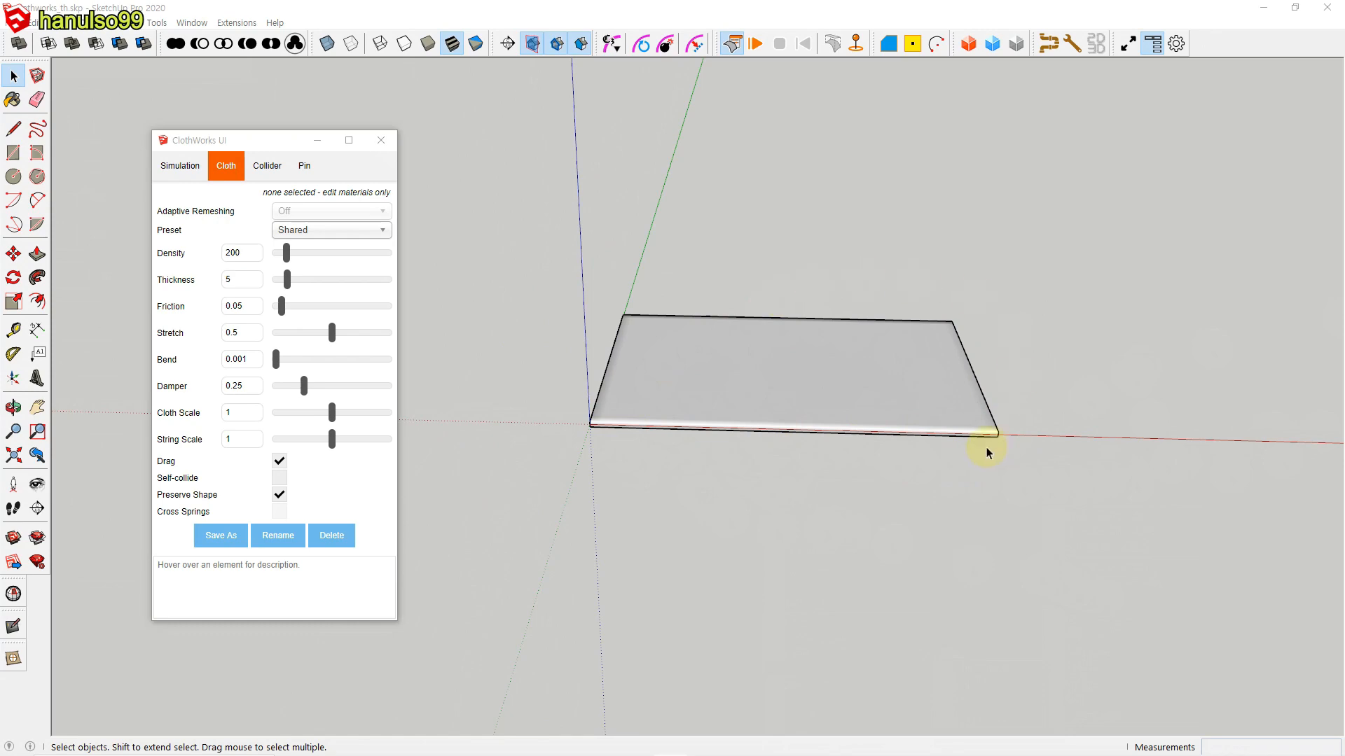
# Step: Simulate and reset the thickened panel twice, once with the current gravity and once with gravity set to 0
pyautogui.click(755, 44)
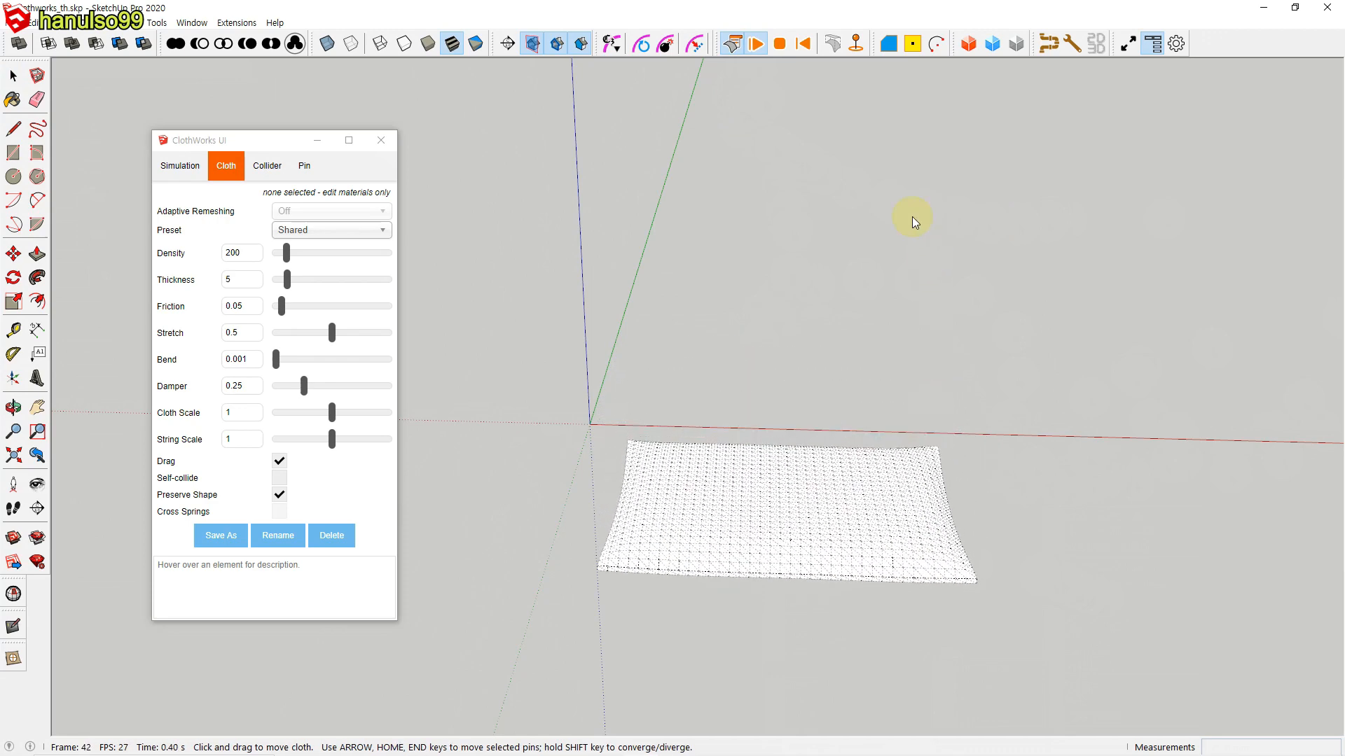
pyautogui.click(803, 43)
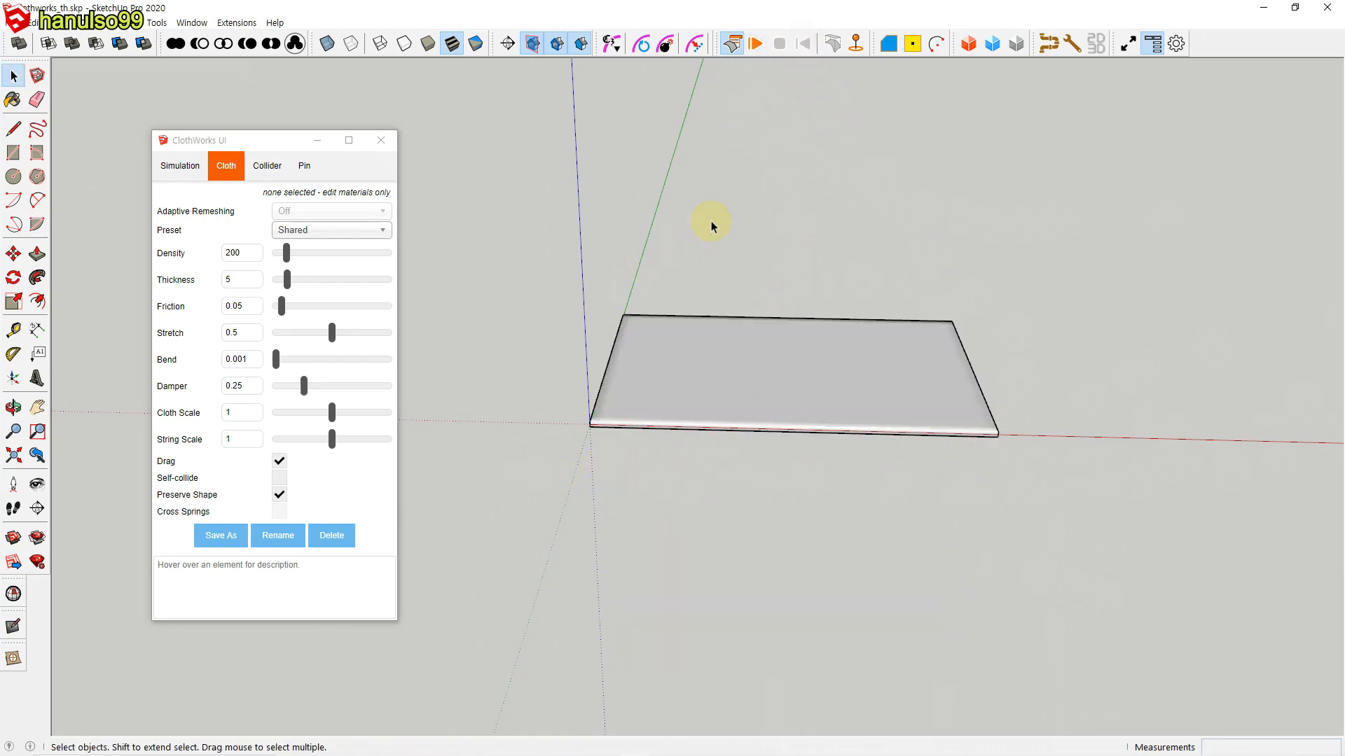
pyautogui.click(183, 173)
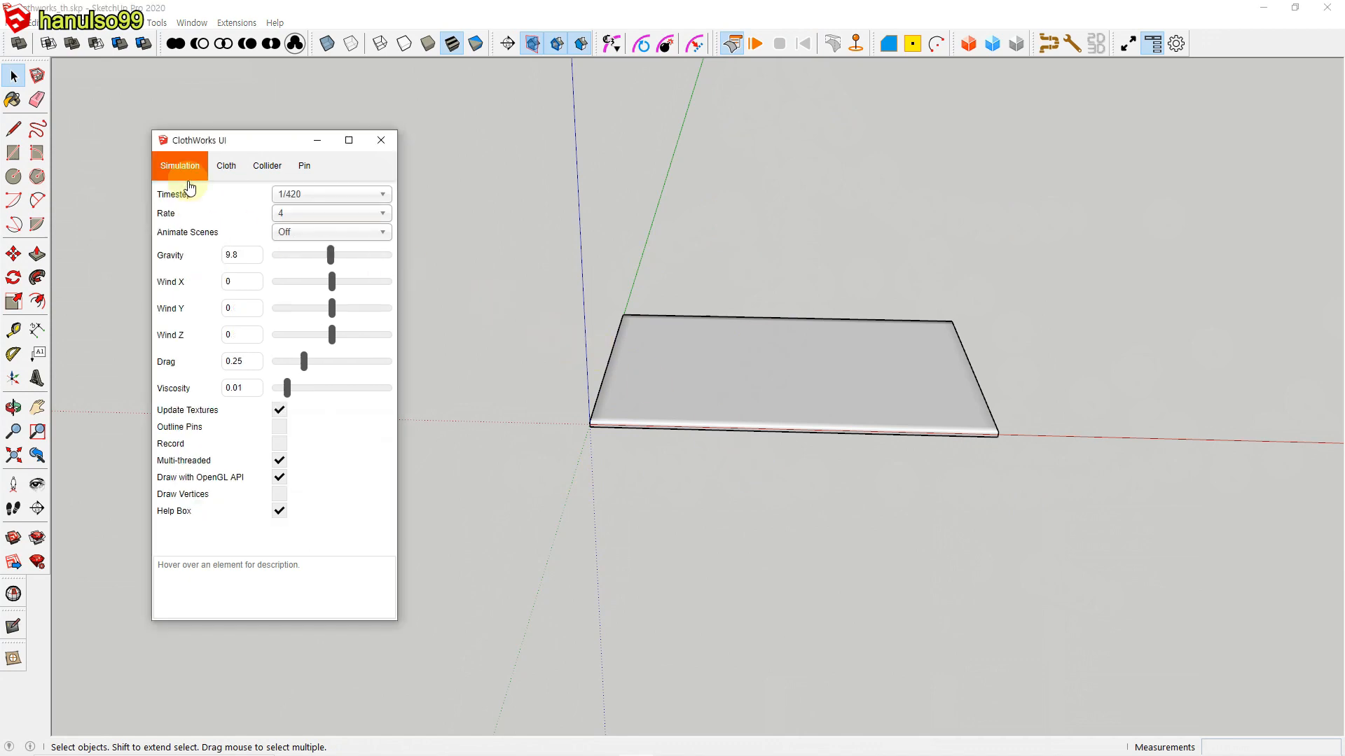
pyautogui.moveTo(324, 255); pyautogui.dragTo(260, 257)
pyautogui.click(757, 44)
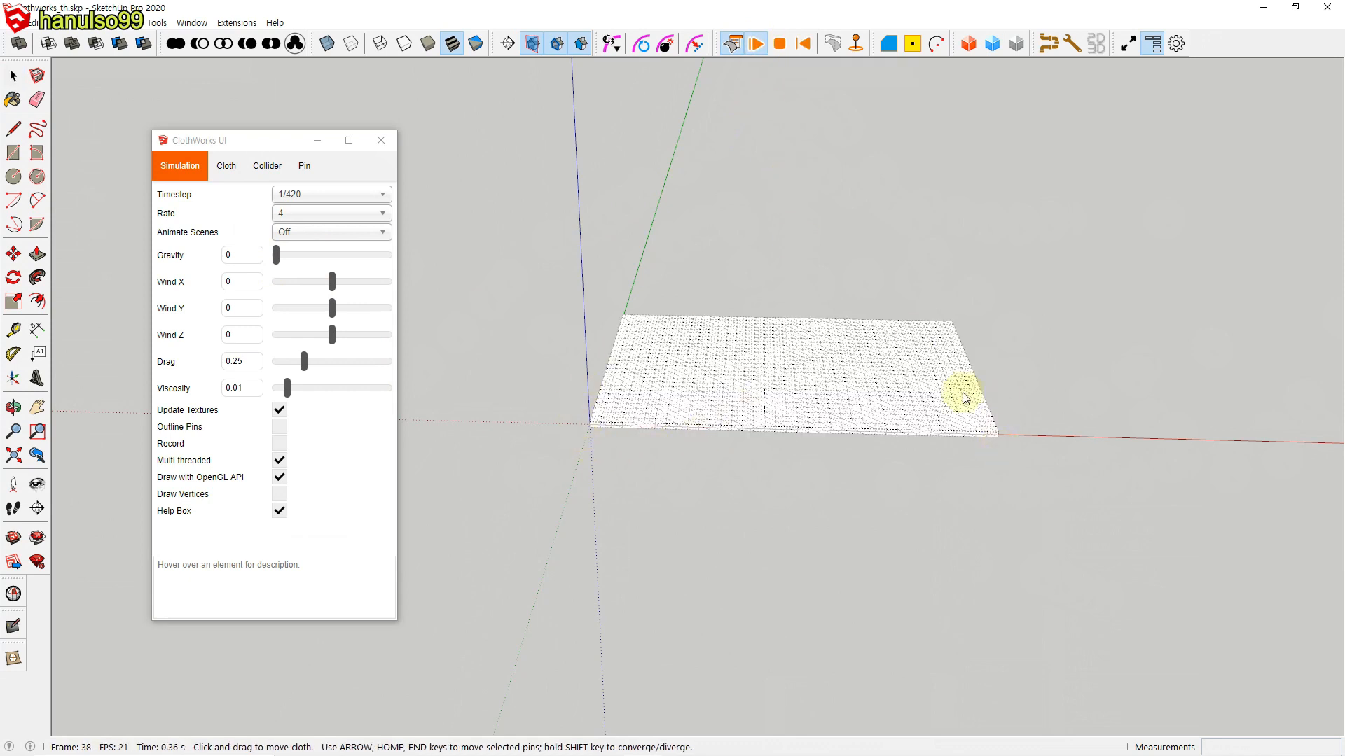
pyautogui.click(803, 44)
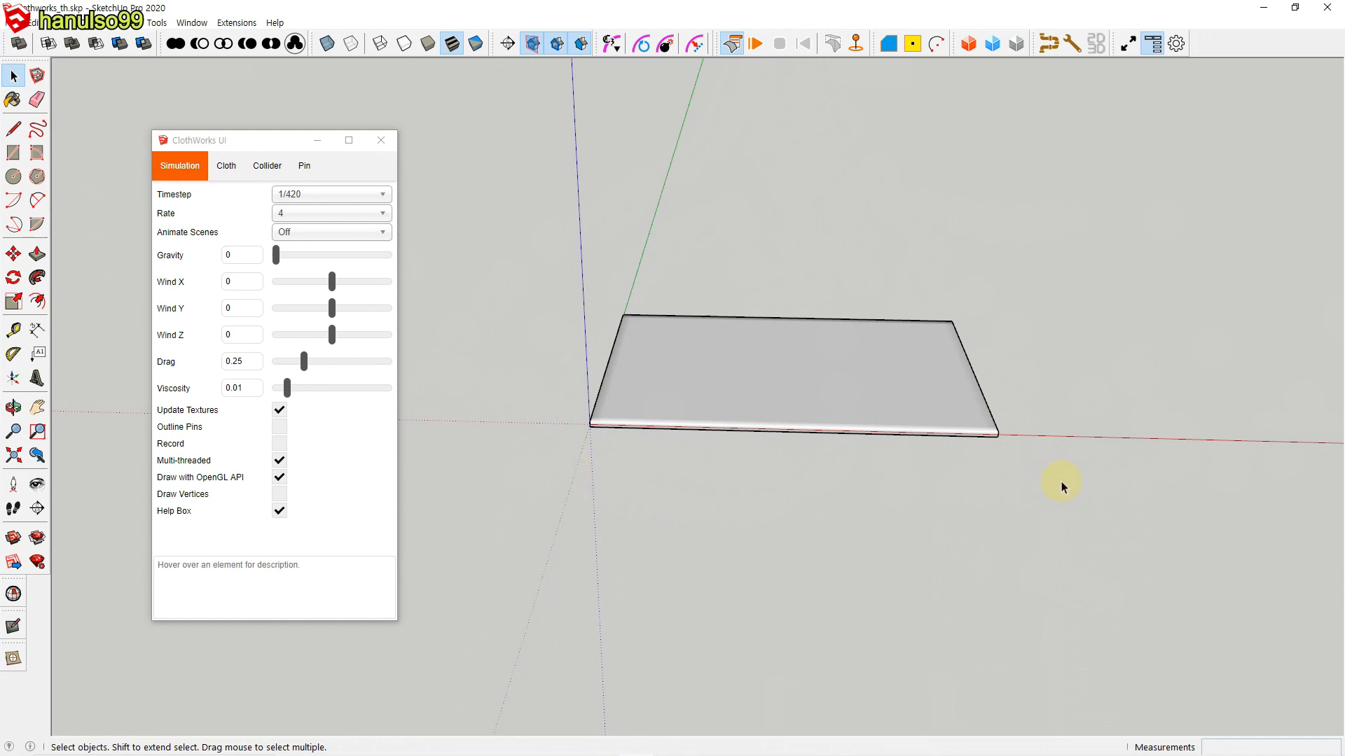
# Step: Start simulating the thickened panel above the collider plane and set gravity to 9.8 so it drops onto the plane
pyautogui.click(813, 466)
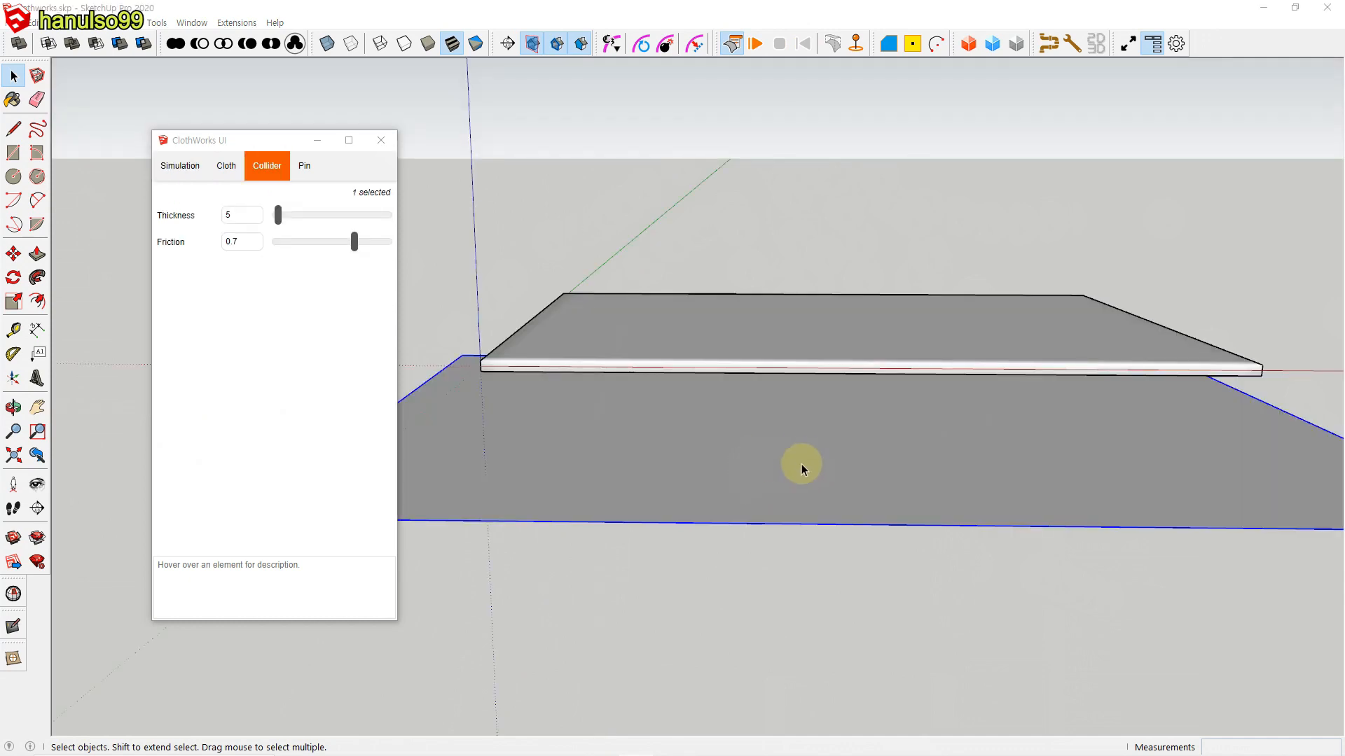
pyautogui.scroll(-4, 801, 464)
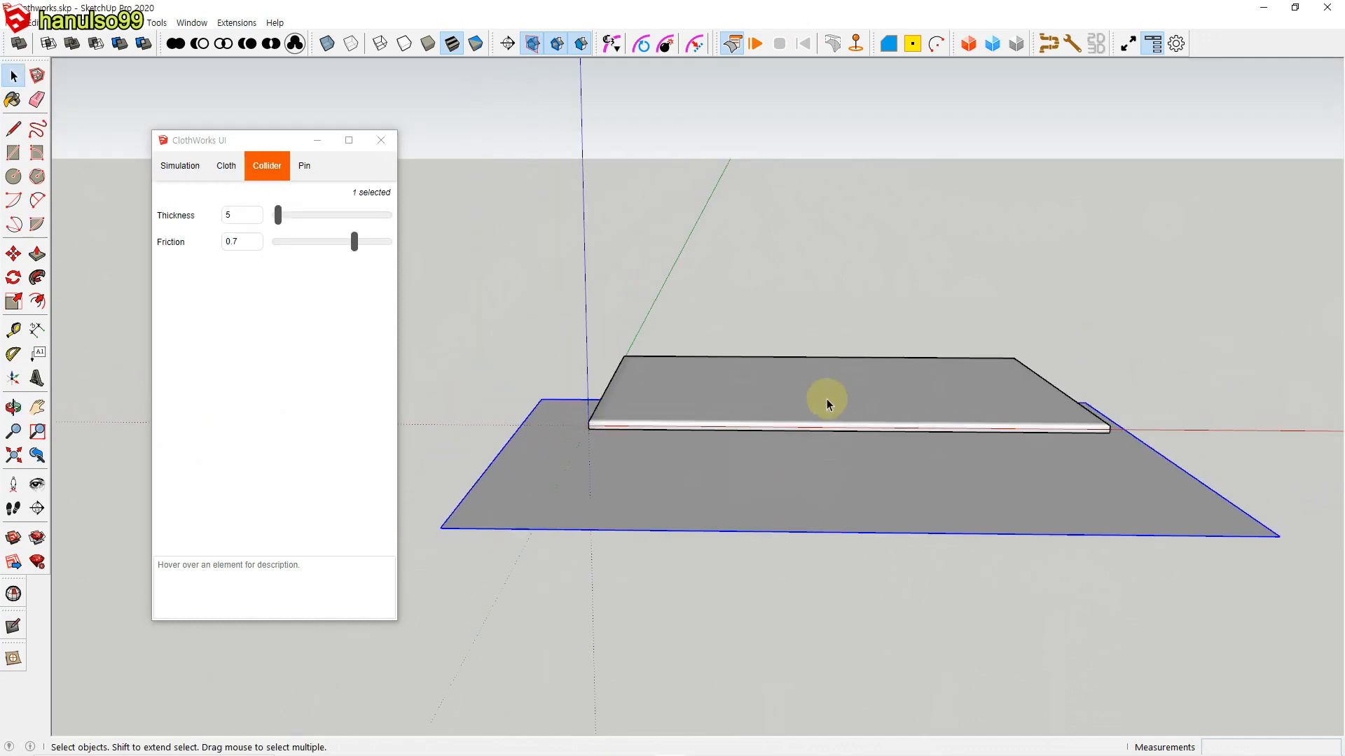
pyautogui.click(756, 44)
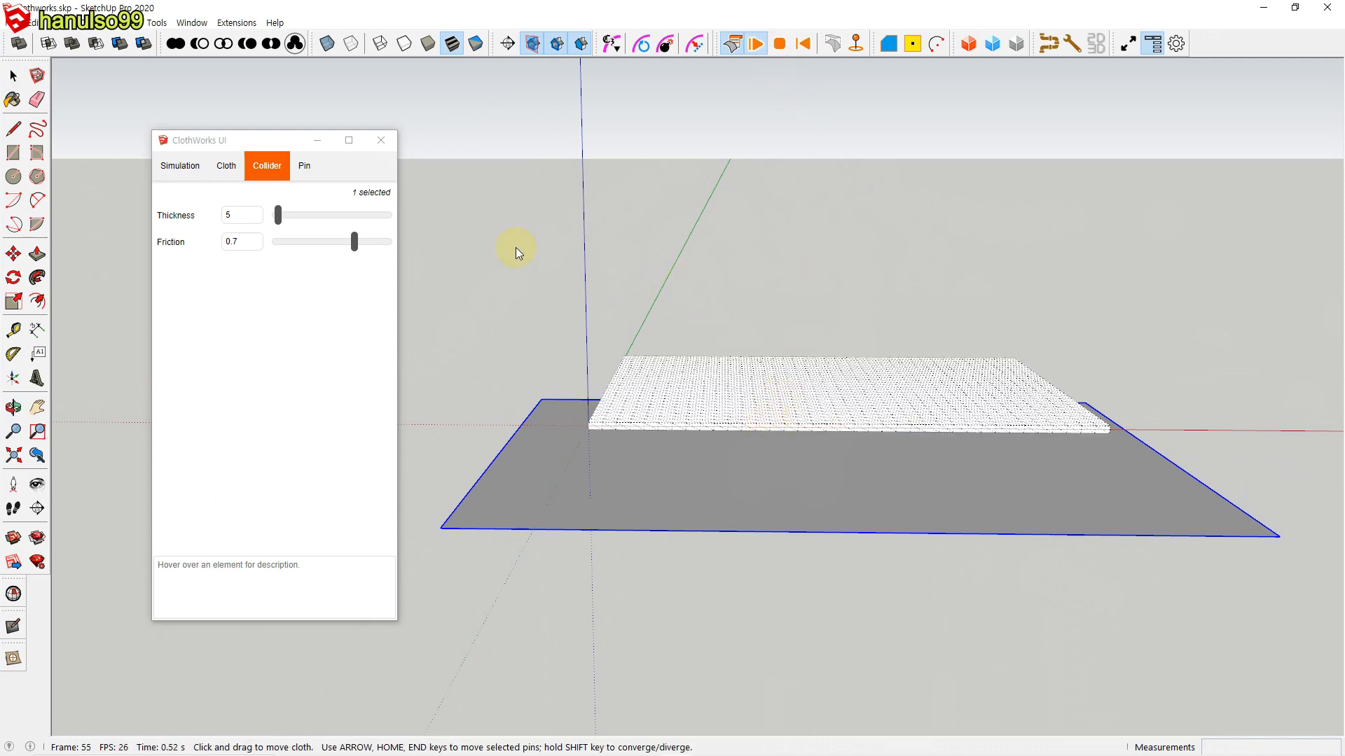
pyautogui.click(182, 168)
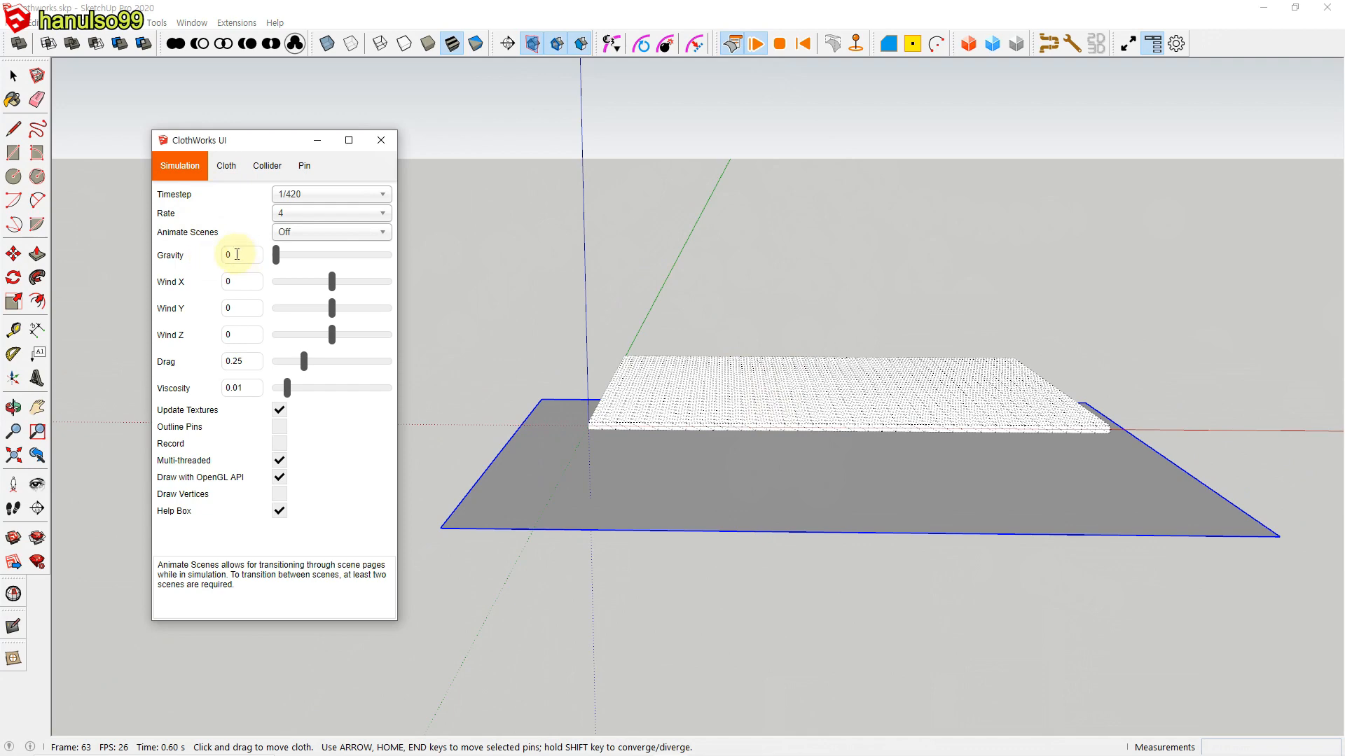
pyautogui.doubleClick(243, 256)
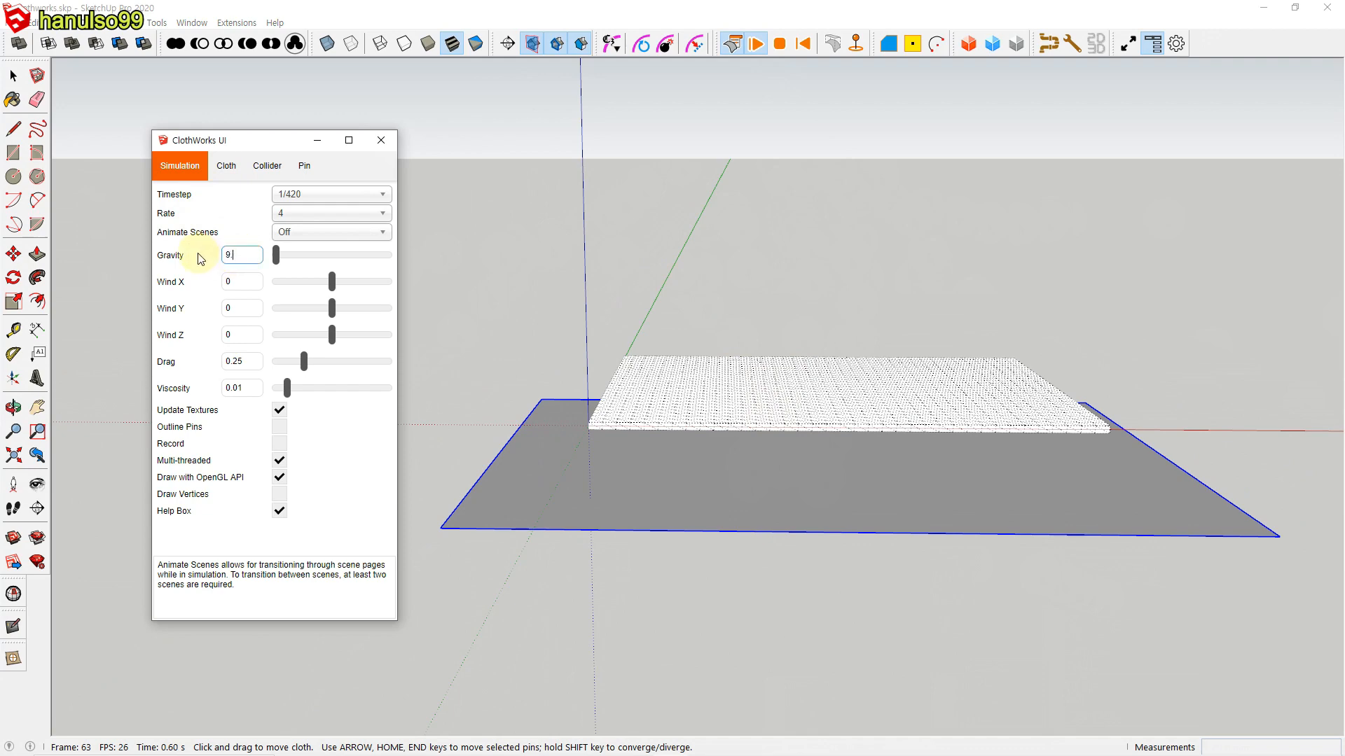
pyautogui.click(532, 266)
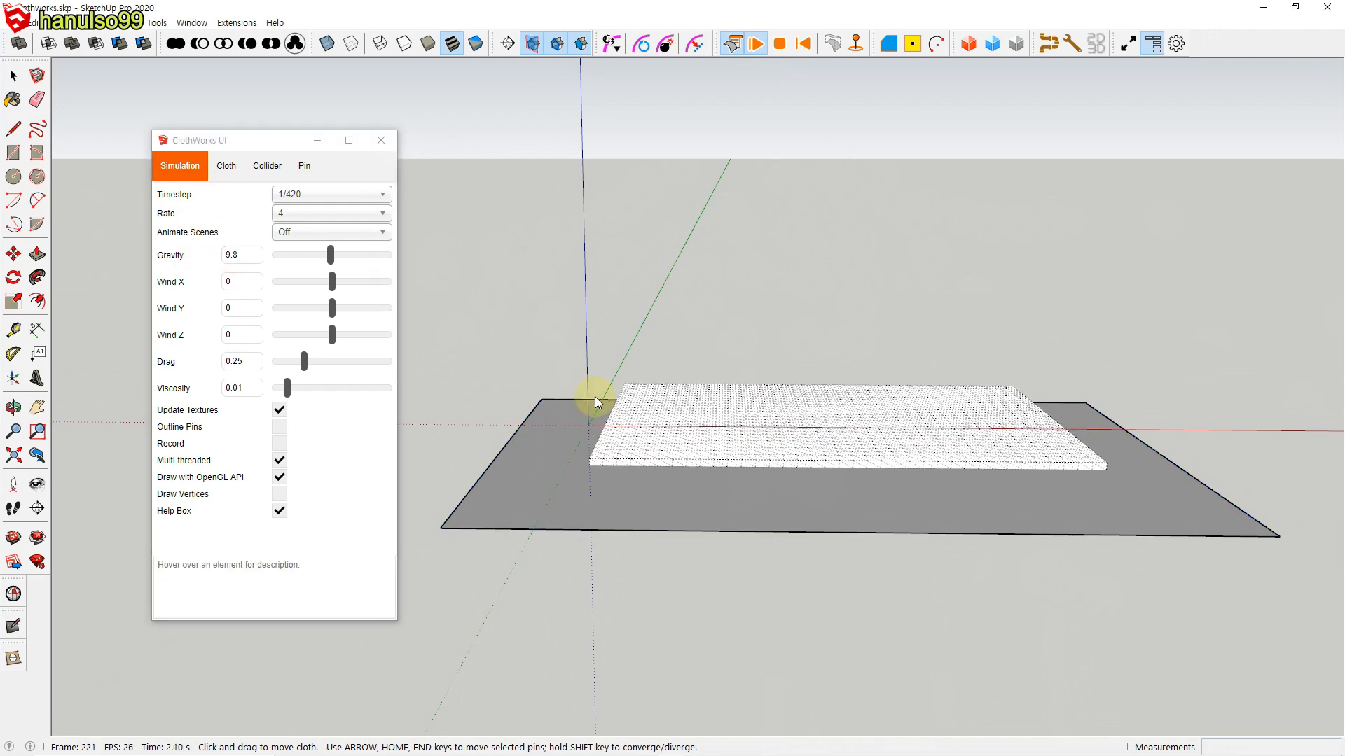
pyautogui.scroll(1, 683, 480)
pyautogui.scroll(1, 683, 480)
pyautogui.moveTo(776, 494); pyautogui.dragTo(742, 493, button='middle')
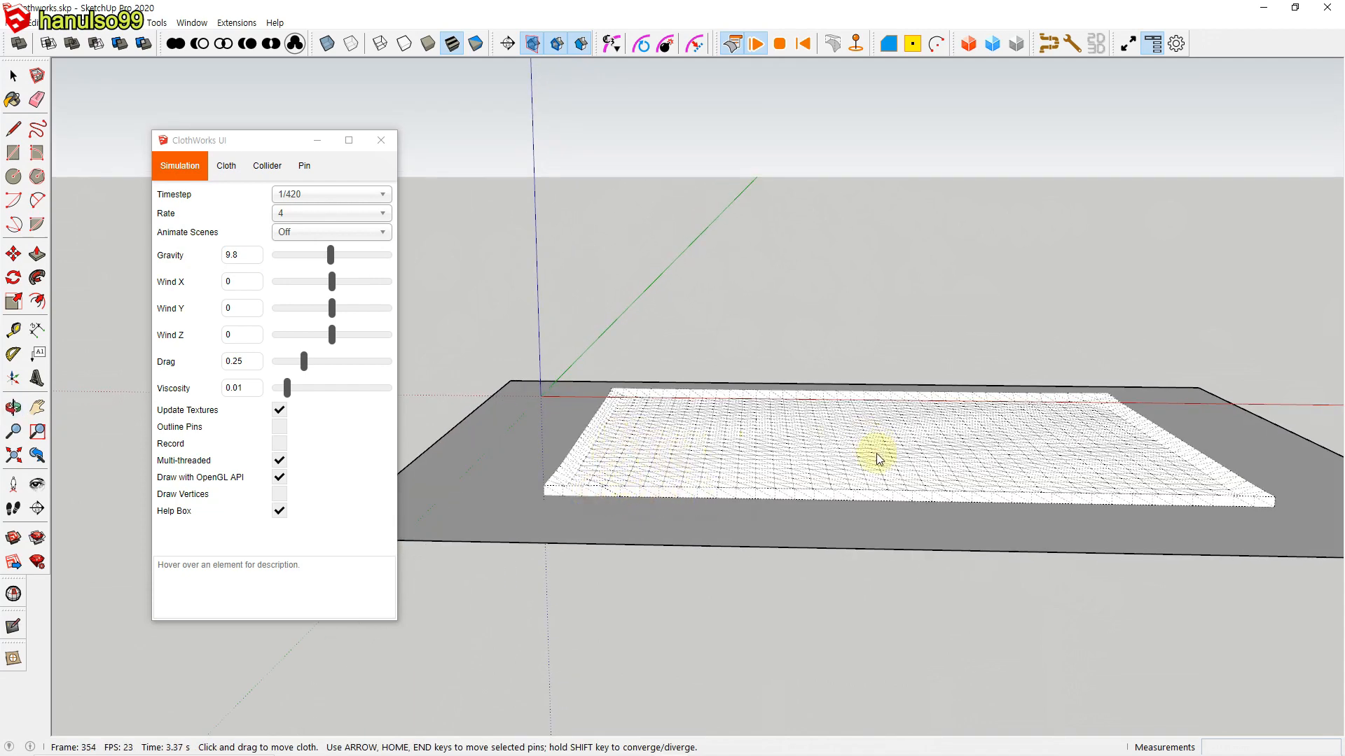
# Step: Select the simulated panel, turn off Preserve Shape and raise its Bend to 1 to puff up the cloth
pyautogui.click(809, 438)
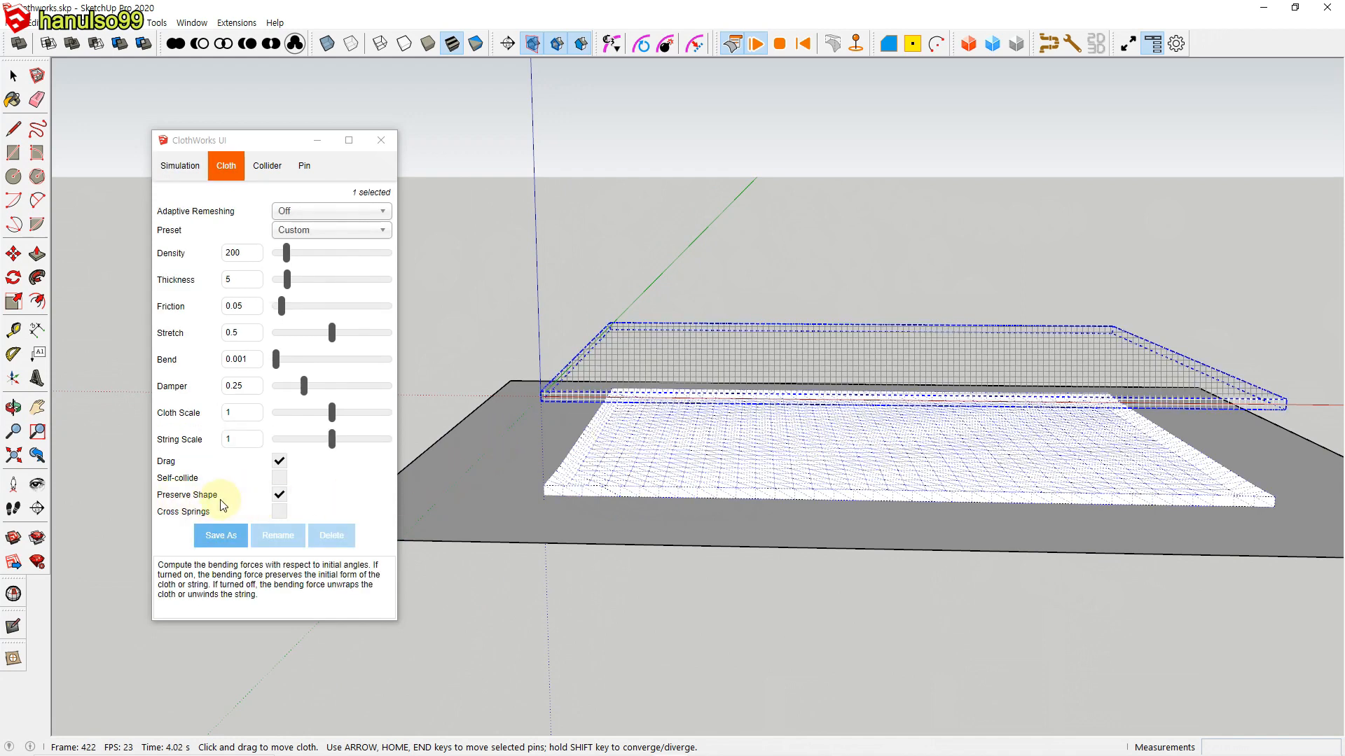
pyautogui.click(279, 499)
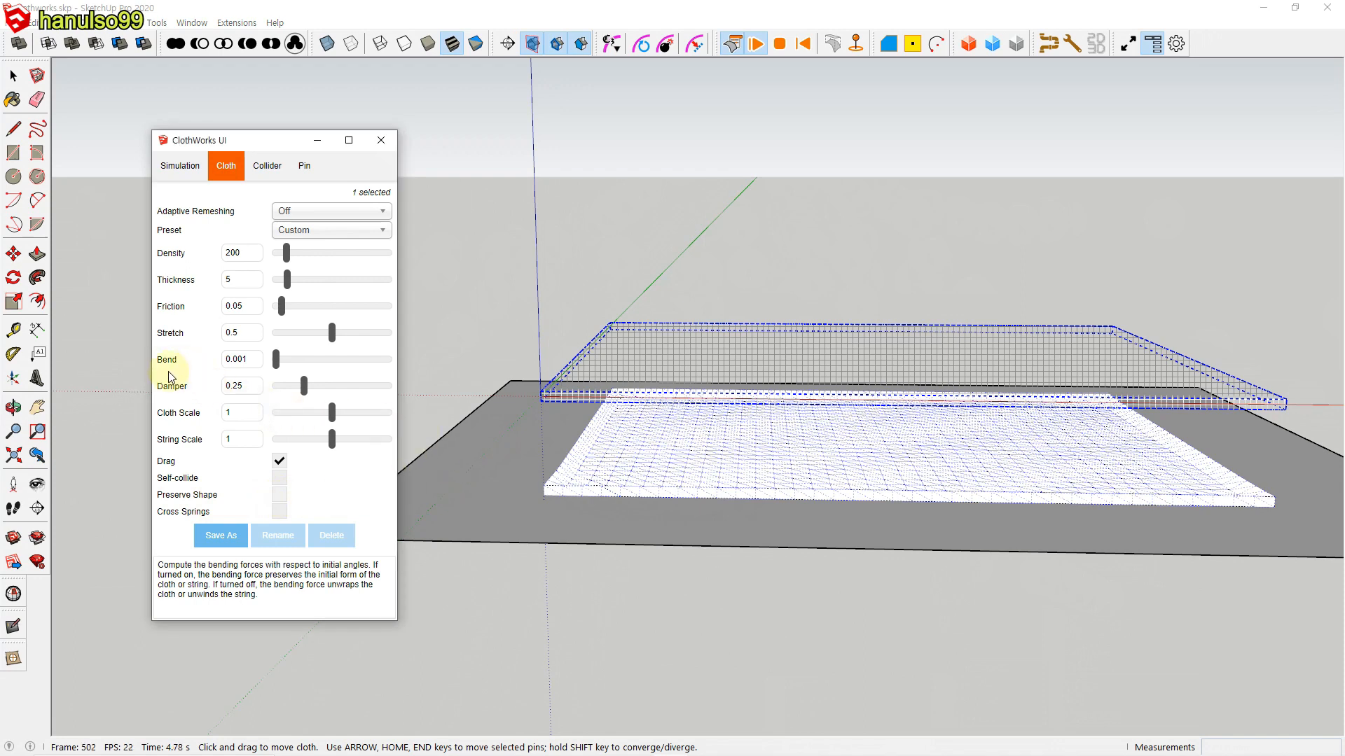
pyautogui.moveTo(277, 360); pyautogui.dragTo(417, 363)
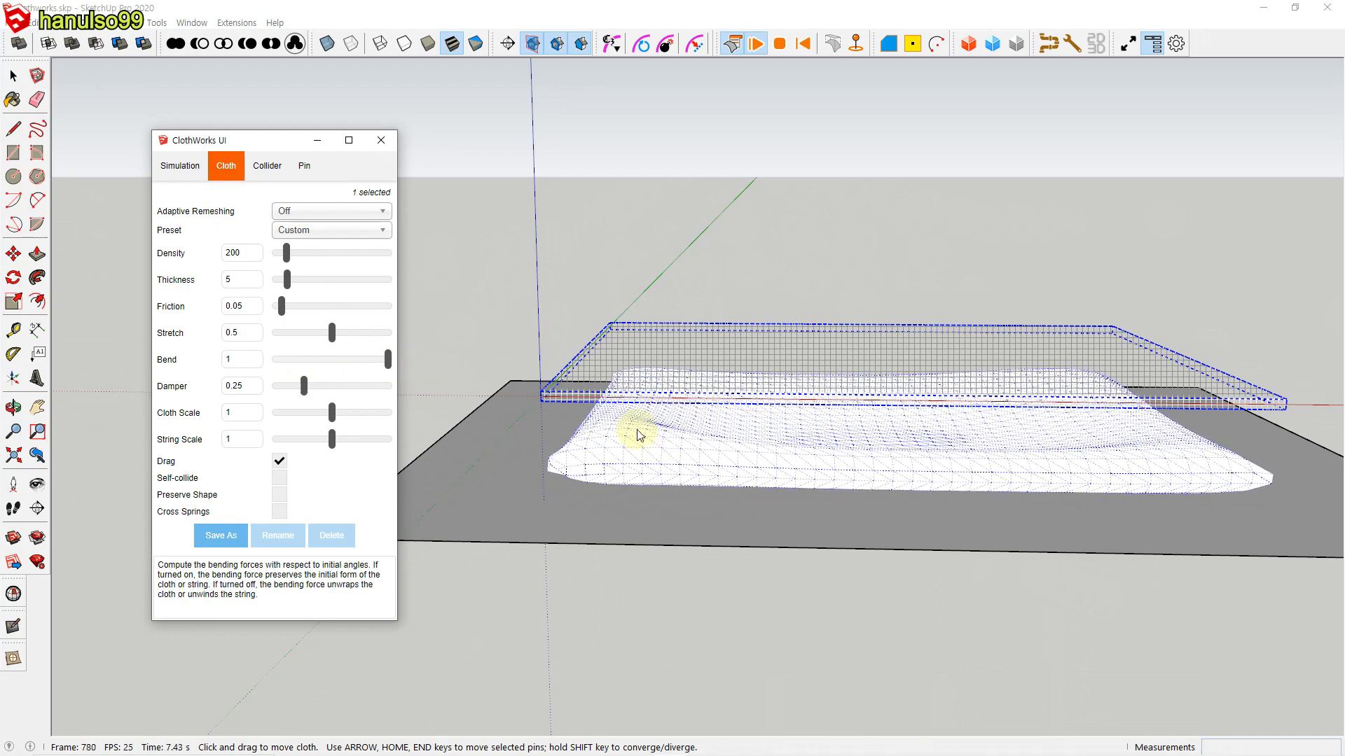
# Step: Lower the gravity to 1.9 so the panel puffs up, and stop the simulation to inspect the cushion's corner
pyautogui.click(180, 168)
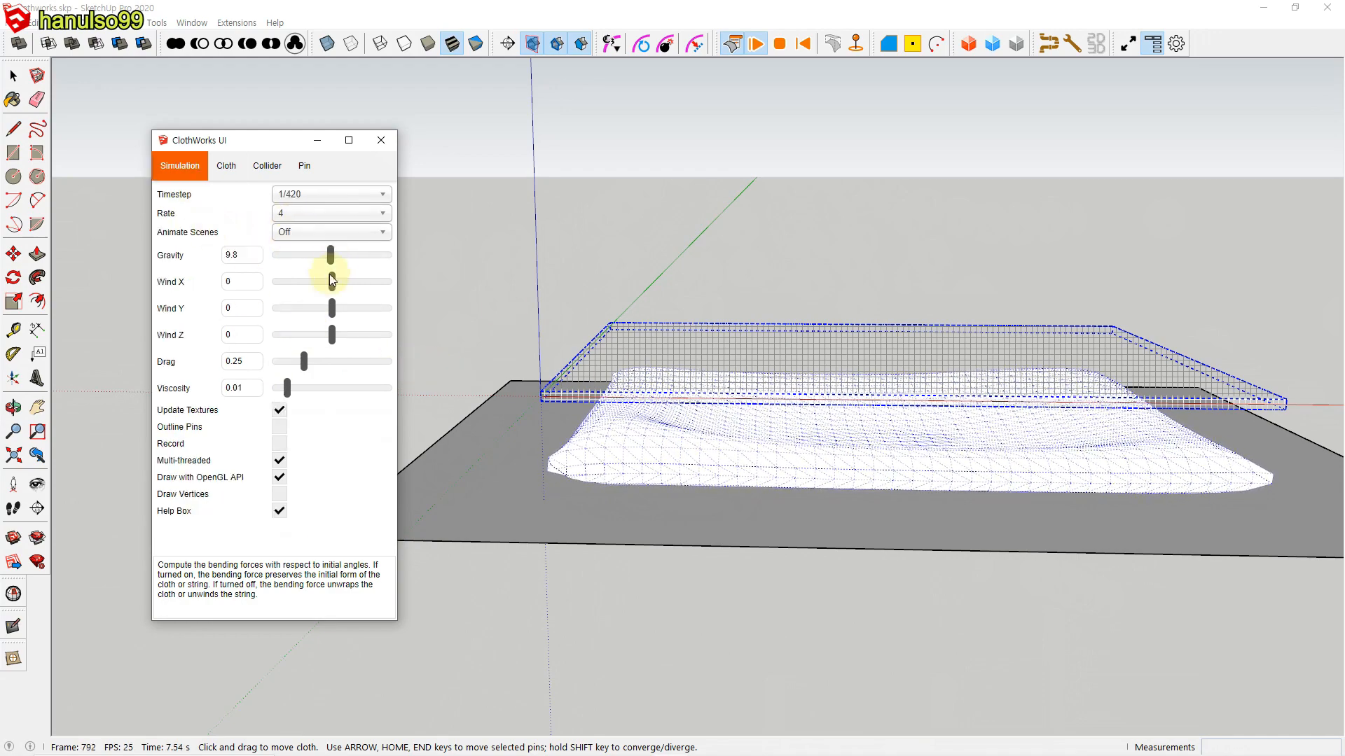
pyautogui.moveTo(330, 255); pyautogui.dragTo(286, 264)
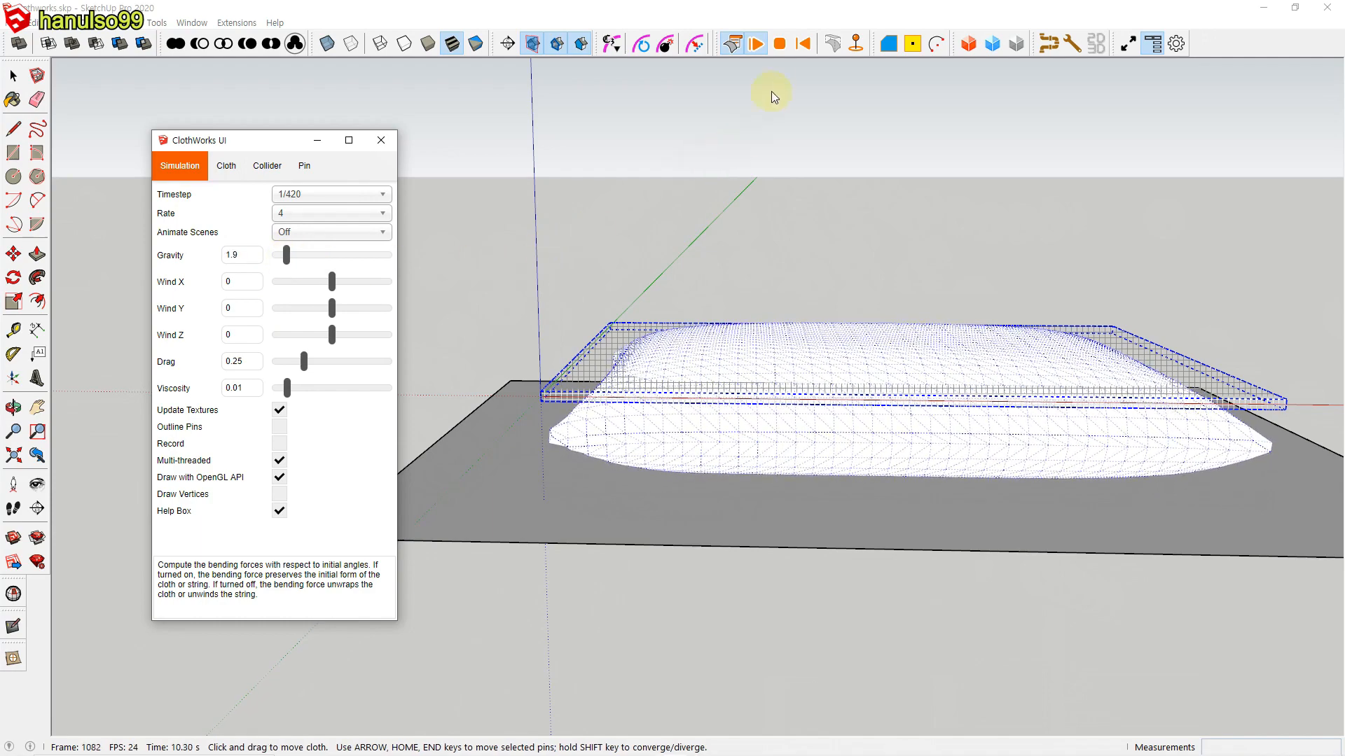
pyautogui.click(779, 44)
pyautogui.scroll(2, 771, 449)
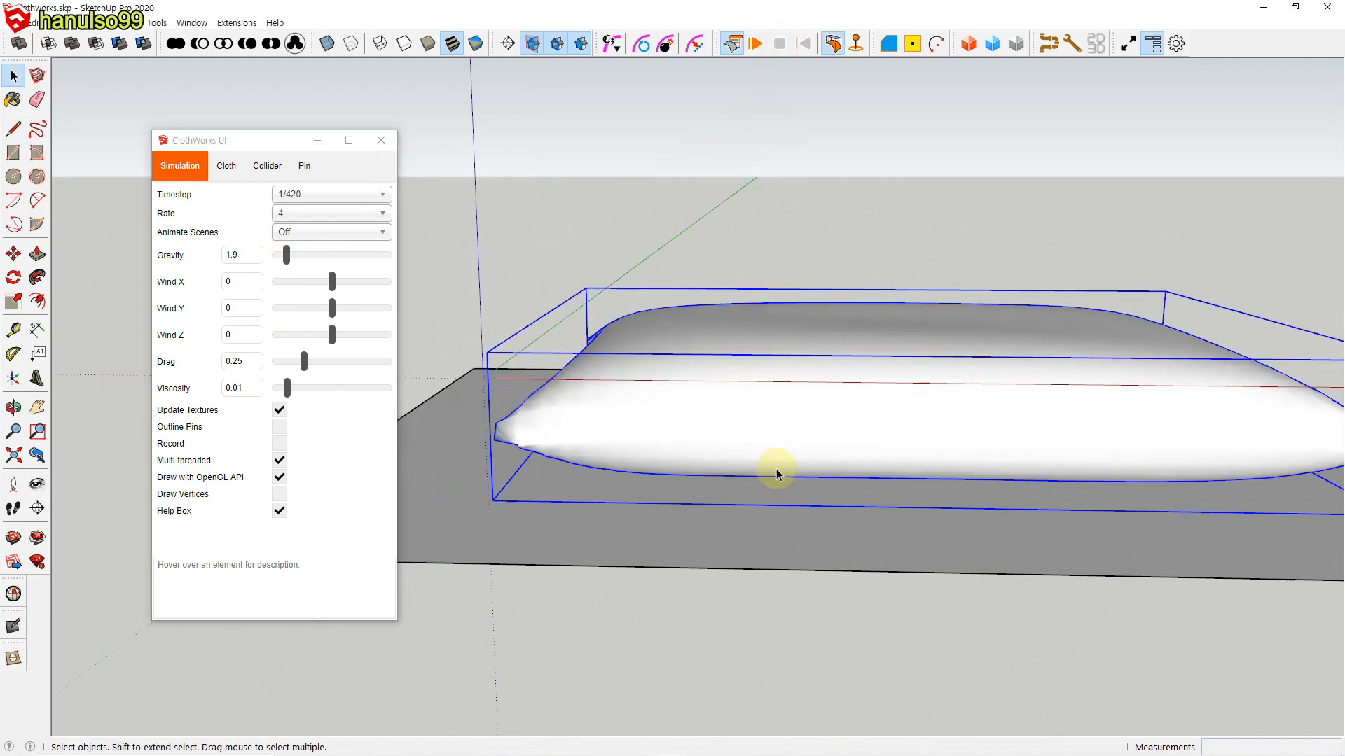
pyautogui.scroll(2, 531, 456)
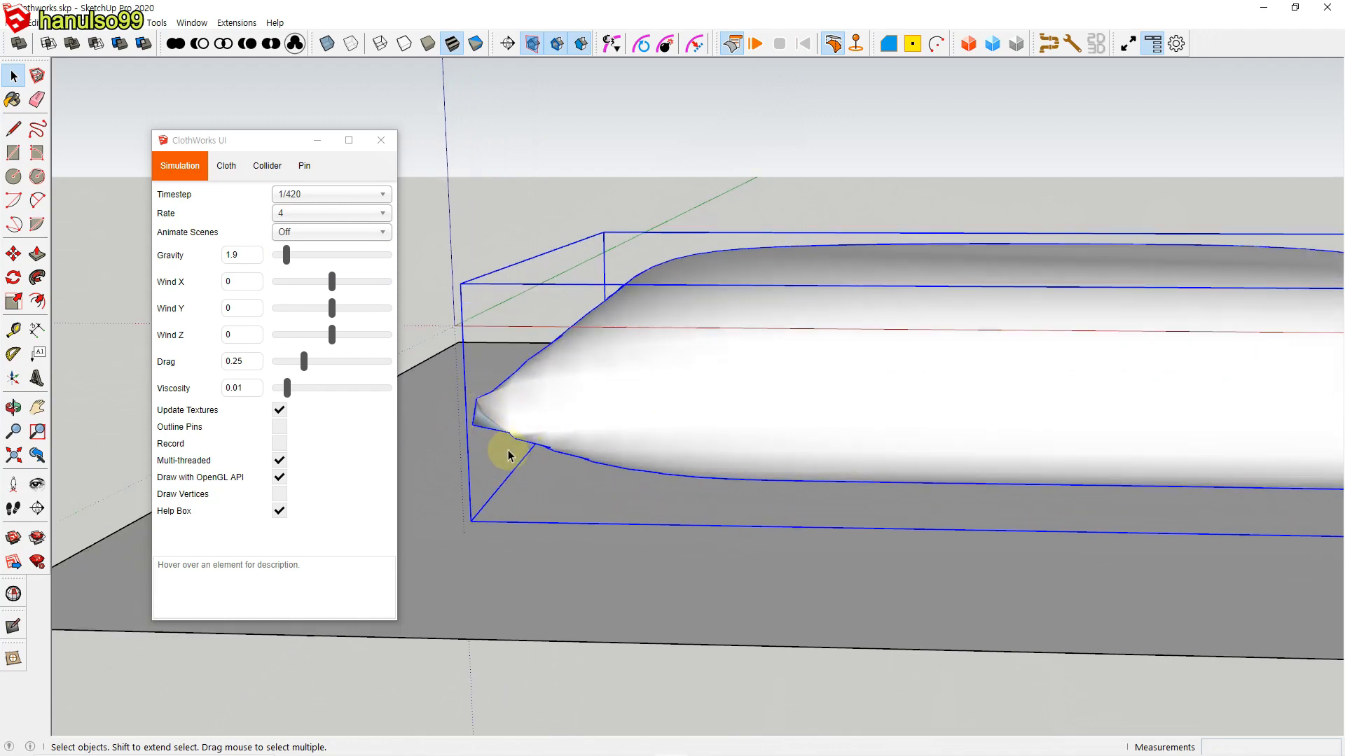
pyautogui.moveTo(510, 449); pyautogui.dragTo(786, 415, button='middle')
pyautogui.scroll(-4, 743, 415)
# Step: Undrape the cushion, turn on Self-collide for it, and simulate it again until it puffs up before stopping
pyautogui.click(787, 414)
pyautogui.click(834, 46)
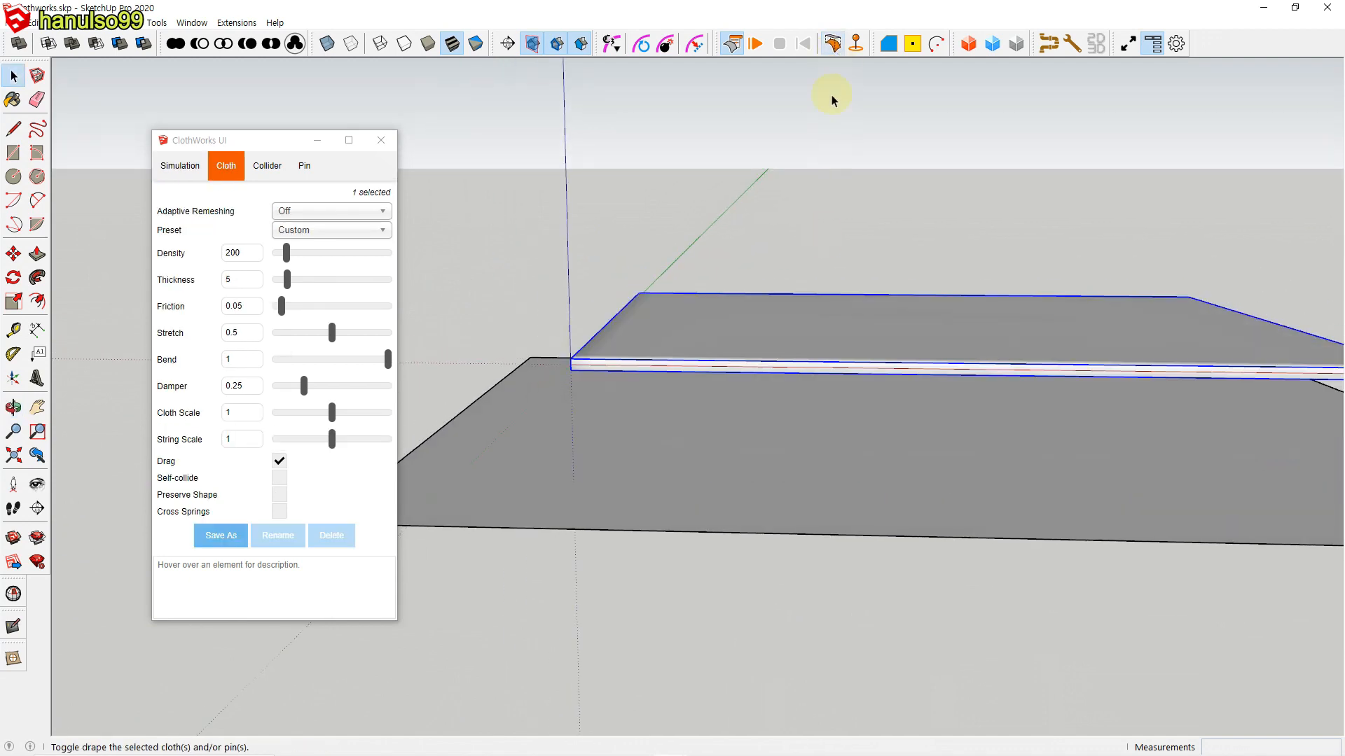
pyautogui.click(279, 478)
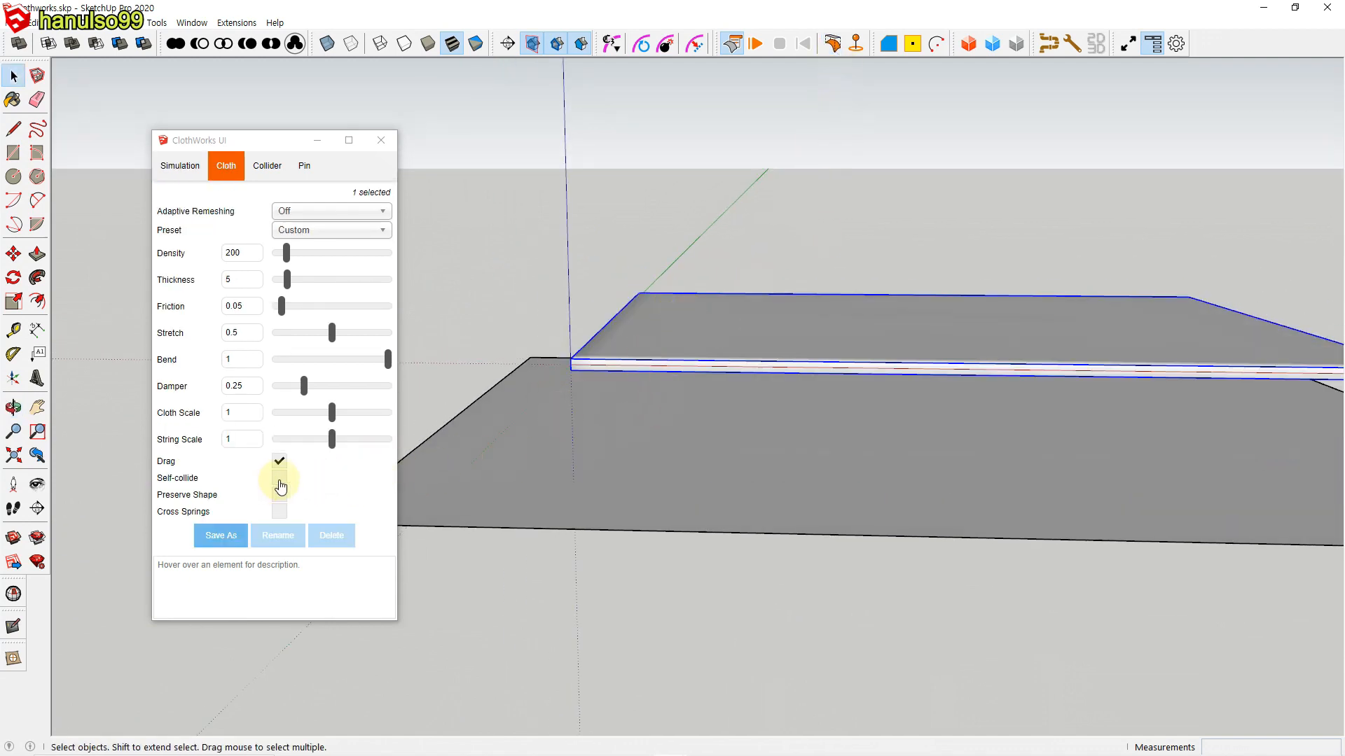
pyautogui.click(755, 43)
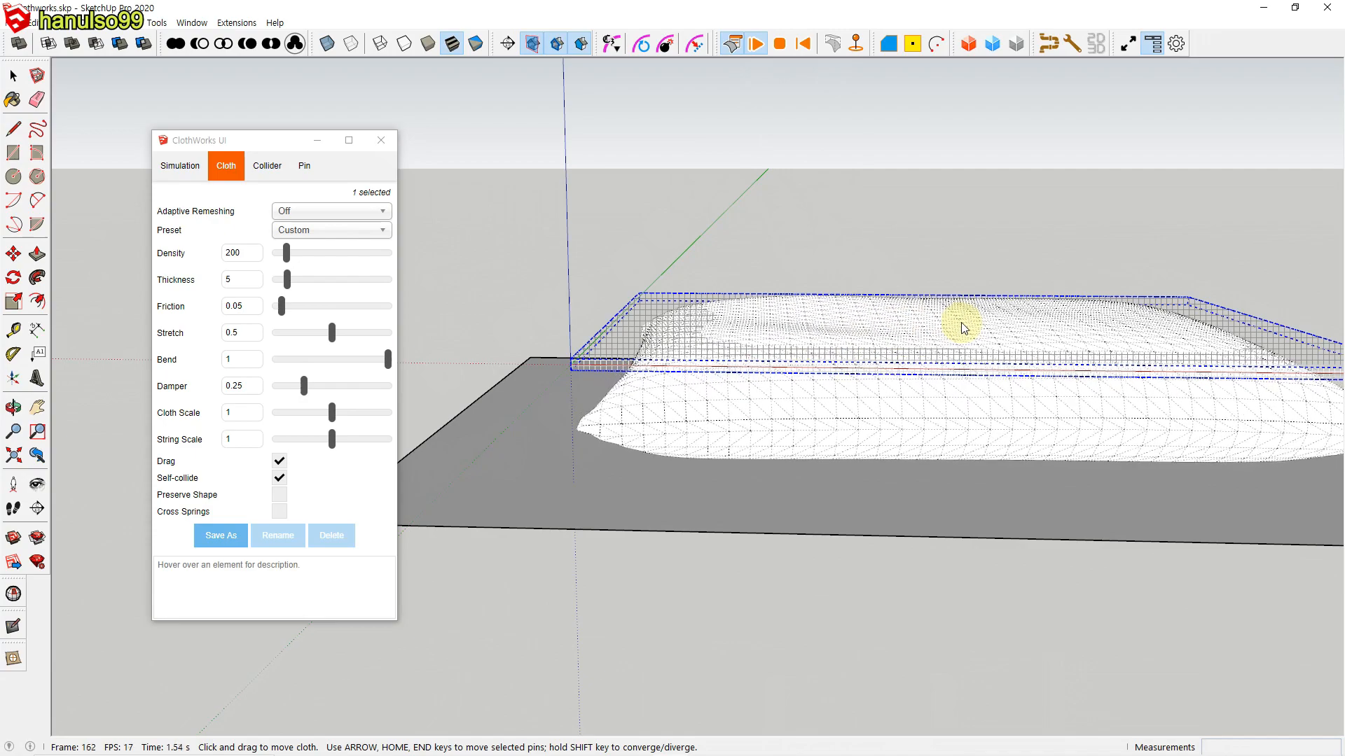
pyautogui.click(779, 43)
pyautogui.moveTo(850, 309); pyautogui.dragTo(860, 350, button='middle')
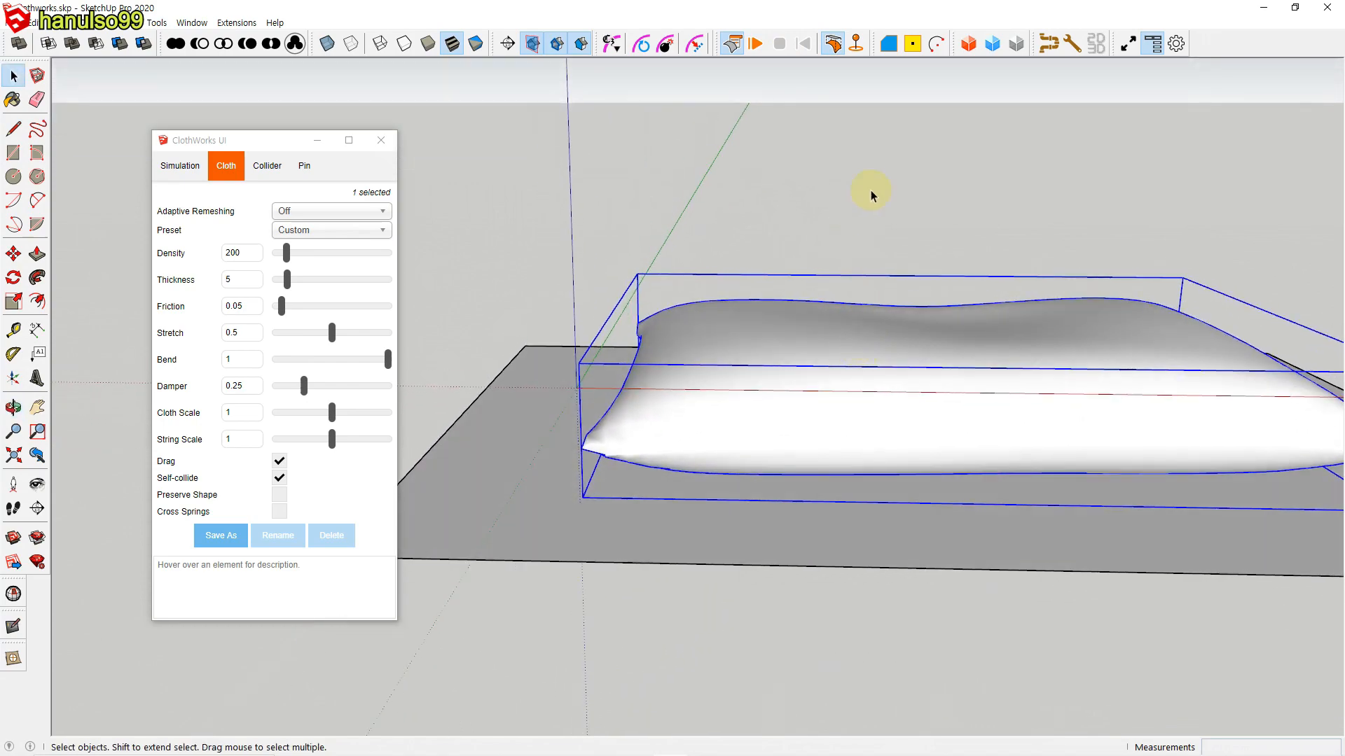
# Step: Resume simulating the cushion with Stretch raised to 0.894, pull on the cloth to shape it, and stop the simulation
pyautogui.click(754, 44)
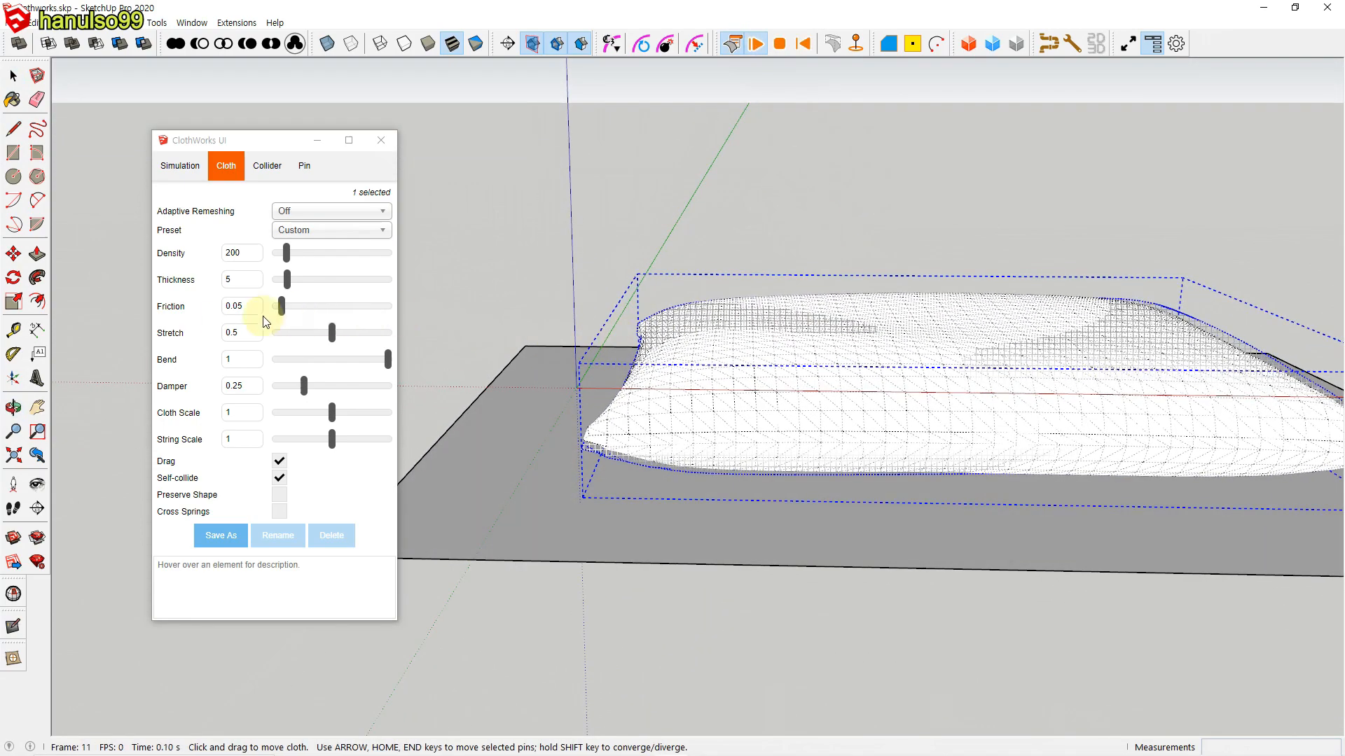
pyautogui.click(332, 334)
pyautogui.moveTo(343, 341); pyautogui.dragTo(378, 334)
pyautogui.moveTo(763, 359)
pyautogui.mouseDown()
pyautogui.moveTo(902, 369)
pyautogui.moveTo(895, 403)
pyautogui.moveTo(783, 413)
pyautogui.moveTo(775, 435)
pyautogui.mouseUp()
pyautogui.click(779, 45)
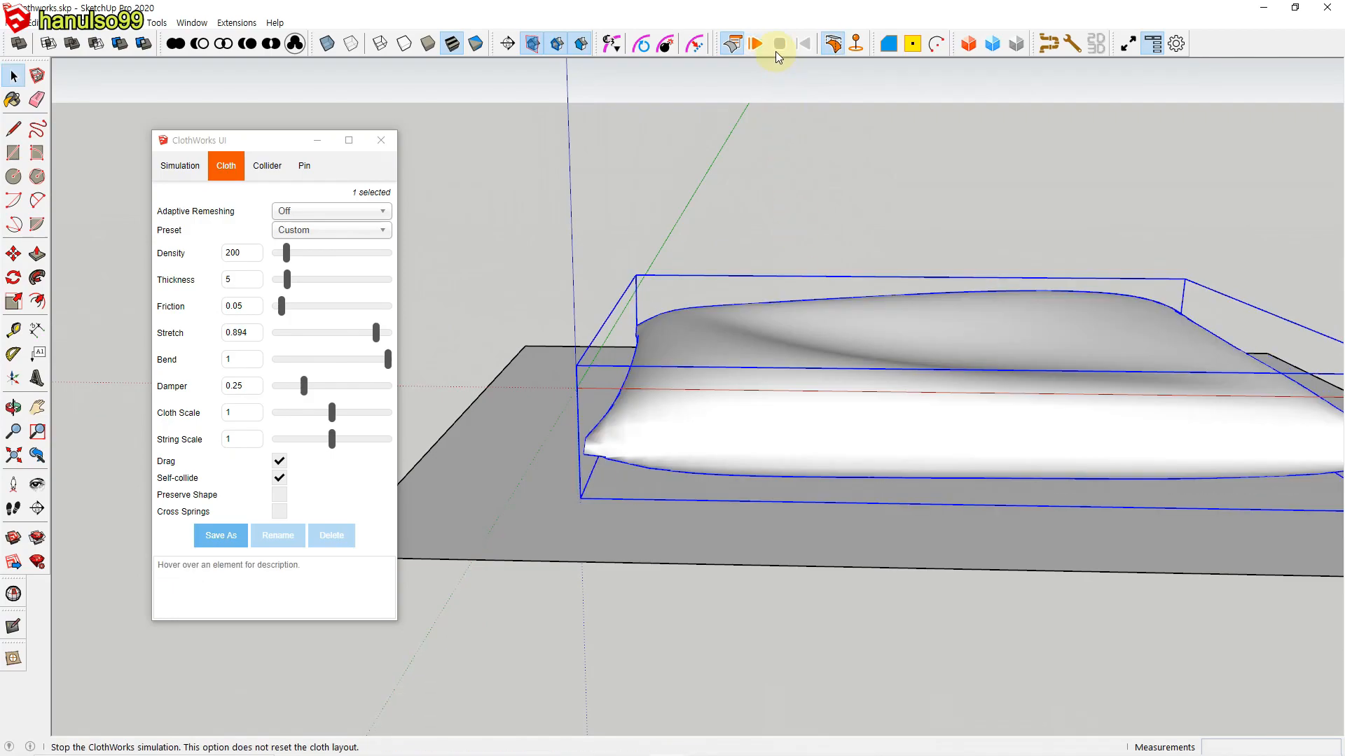
pyautogui.moveTo(795, 420)
pyautogui.mouseDown(button='middle')
pyautogui.moveTo(795, 434)
pyautogui.moveTo(894, 390)
pyautogui.moveTo(829, 369)
pyautogui.moveTo(798, 400)
pyautogui.moveTo(832, 429)
pyautogui.moveTo(814, 414)
pyautogui.mouseUp(button='middle')
# Step: Apply ClothWorks Loop Subdivision to the simulated cushion to smooth it, and deselect it for inspection
pyautogui.scroll(-3, 798, 400)
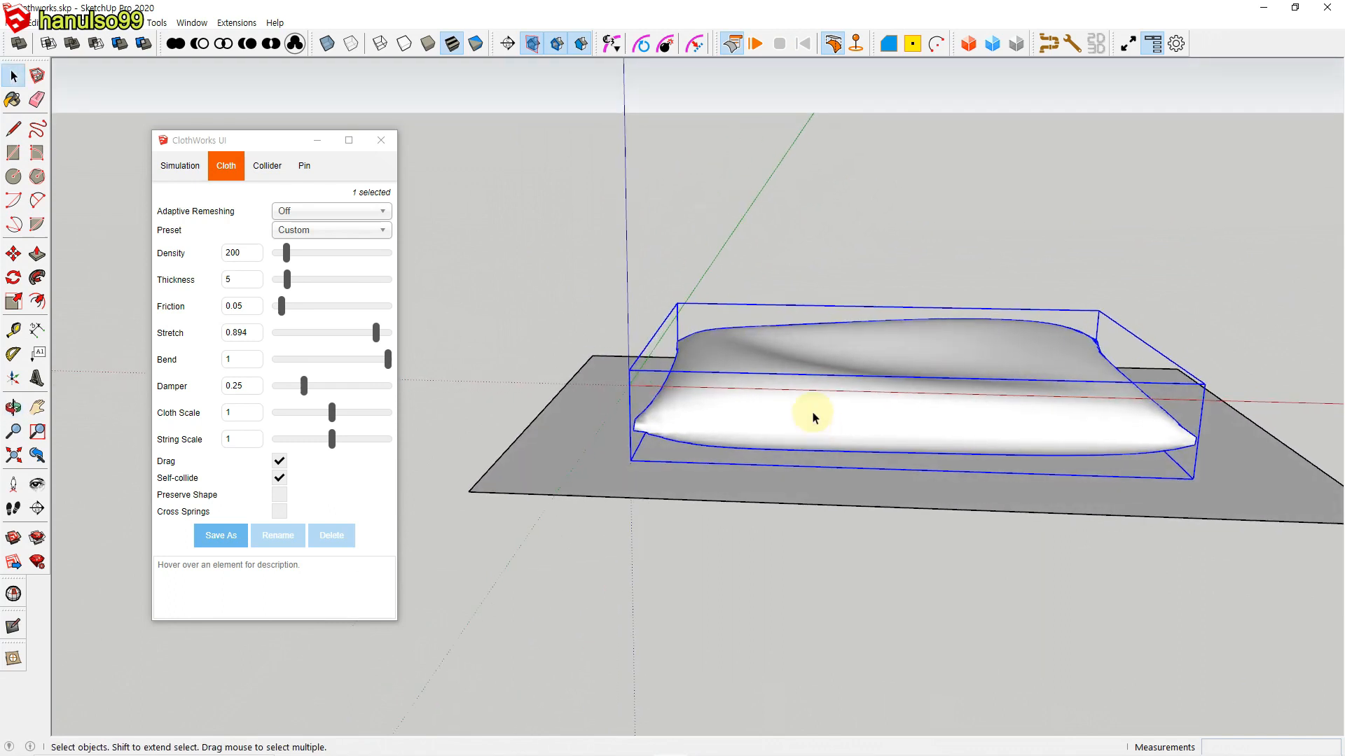
pyautogui.rightClick(814, 416)
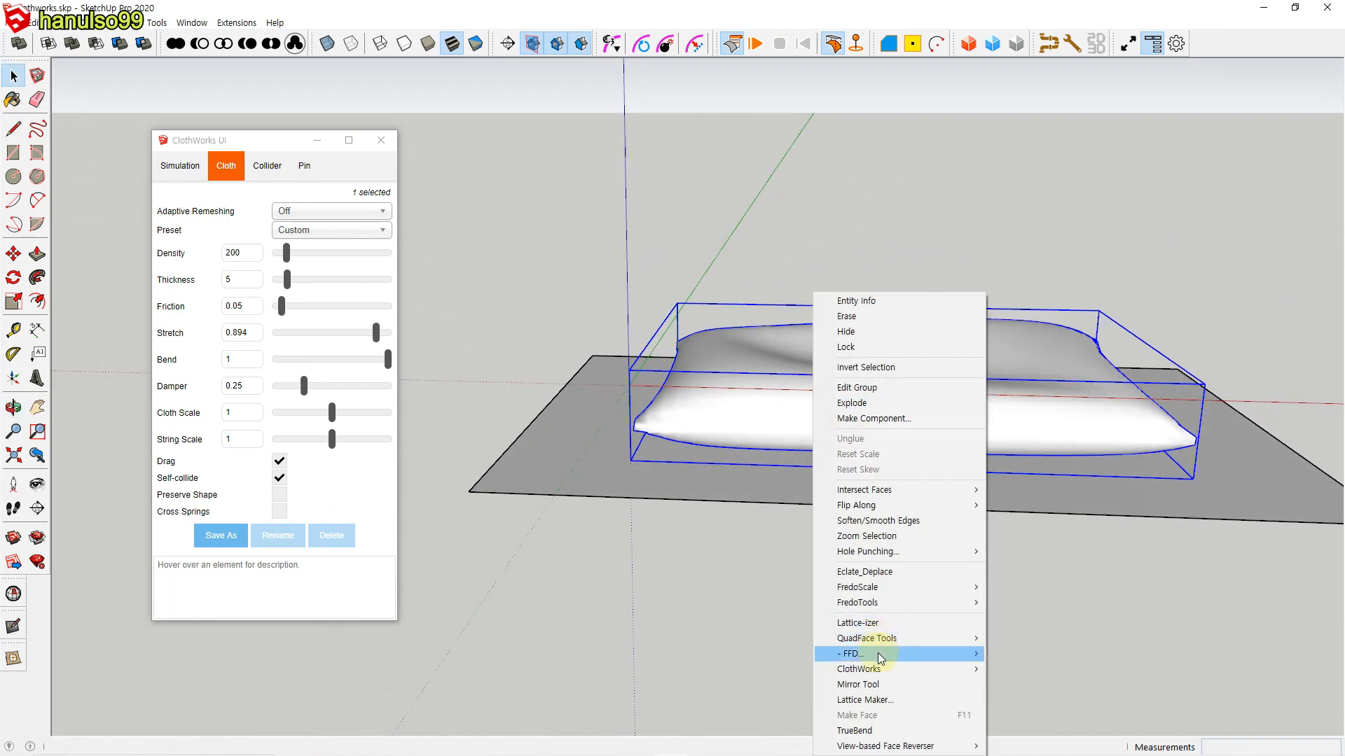
pyautogui.moveTo(886, 671)
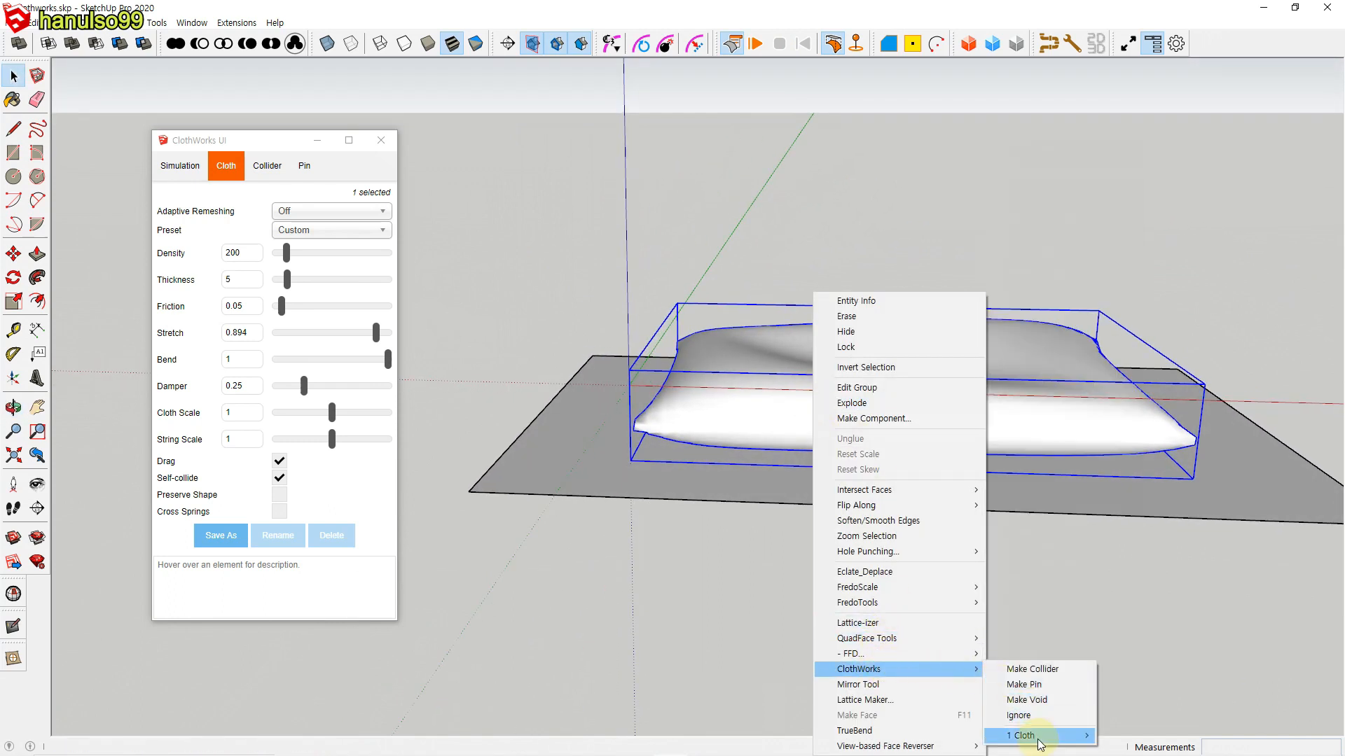
pyautogui.moveTo(1040, 740)
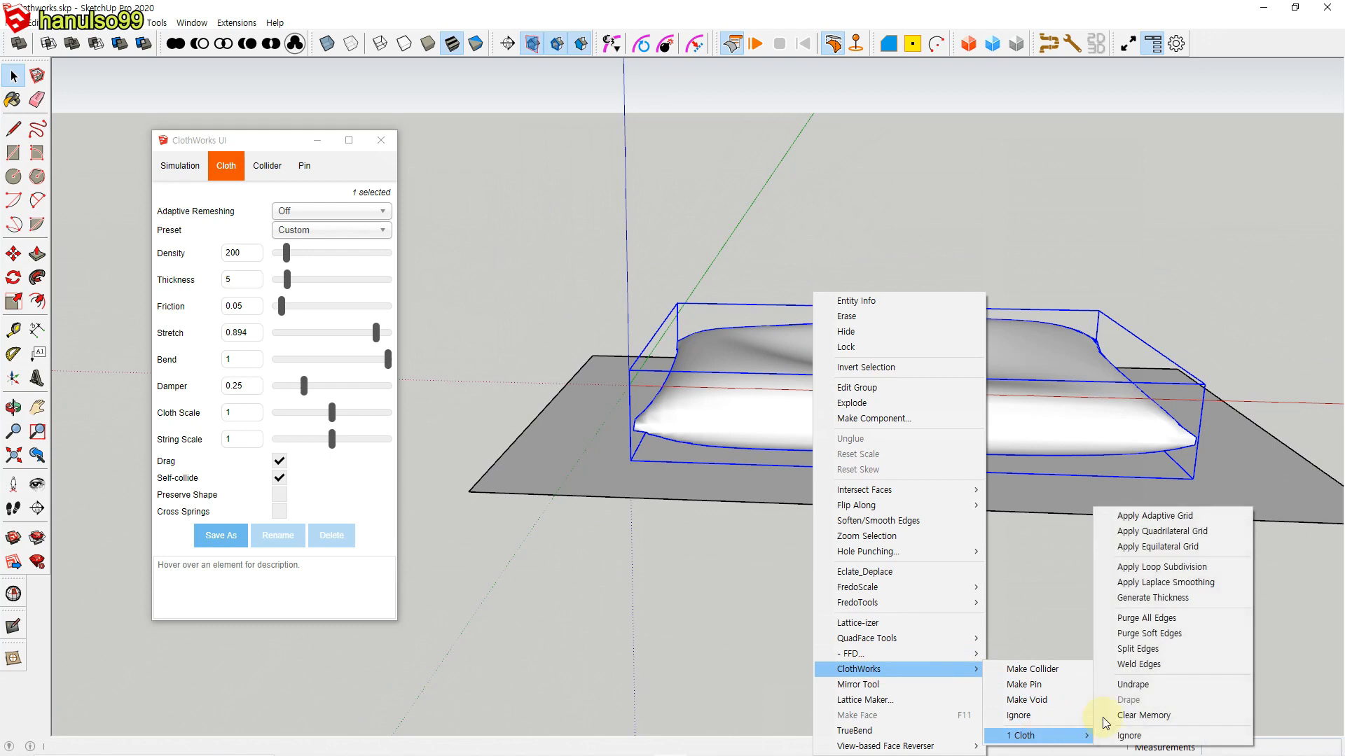
pyautogui.click(1171, 574)
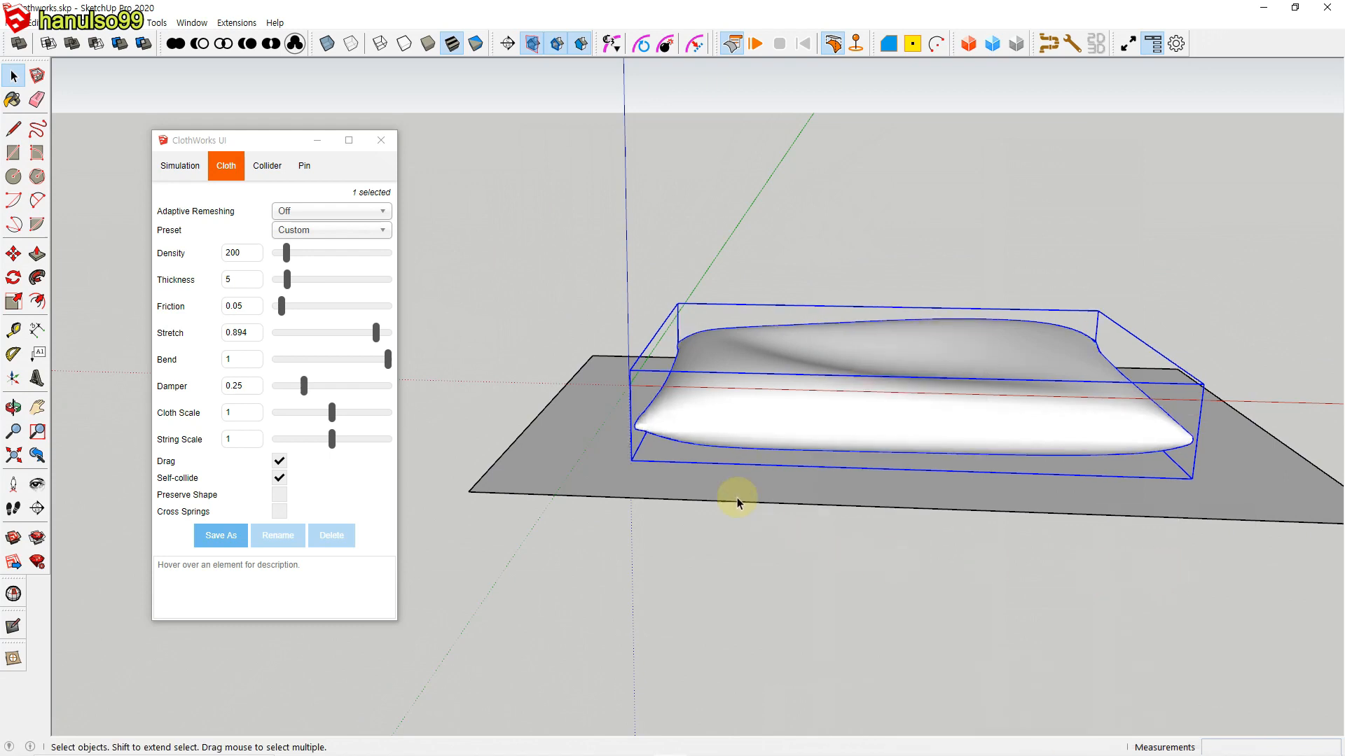
pyautogui.click(1069, 225)
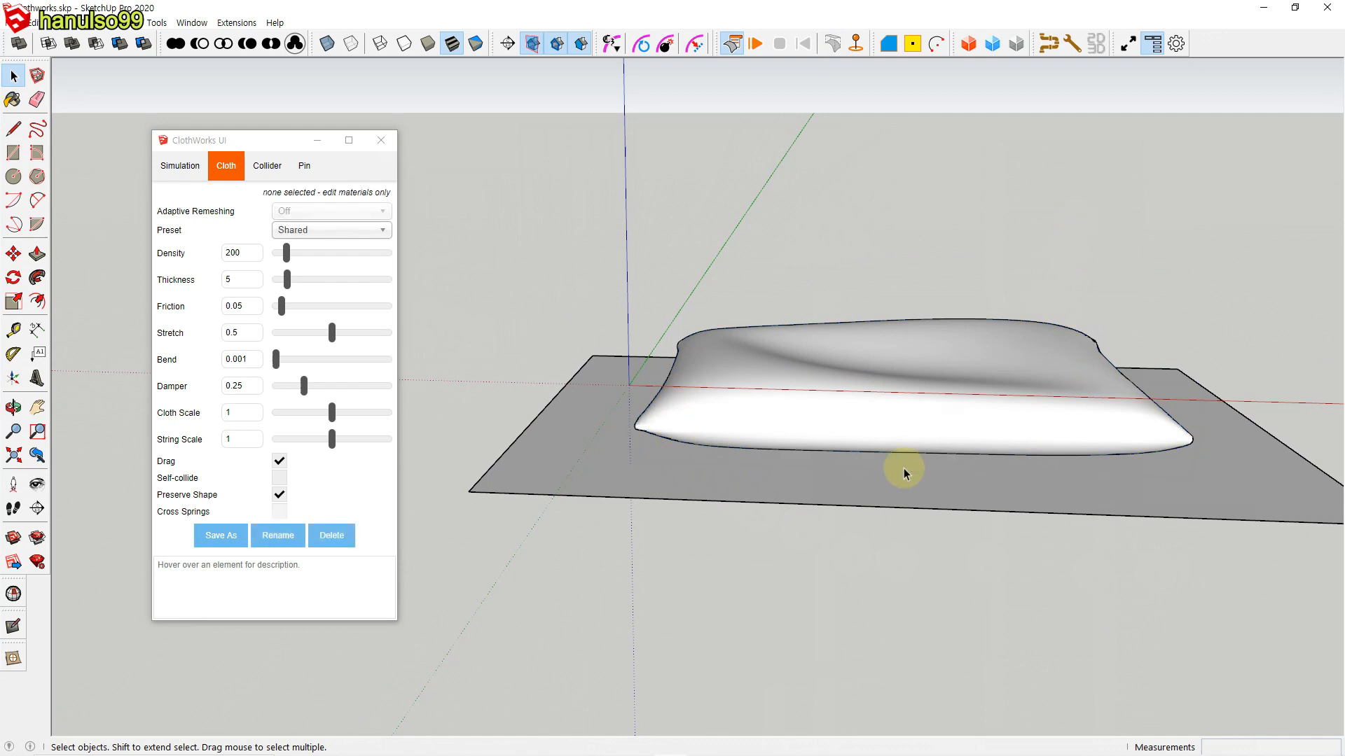
pyautogui.scroll(1, 902, 466)
pyautogui.scroll(1, 903, 468)
pyautogui.keyDown('shift'); pyautogui.moveTo(915, 483); pyautogui.dragTo(825, 535, button='middle'); pyautogui.keyUp('shift')
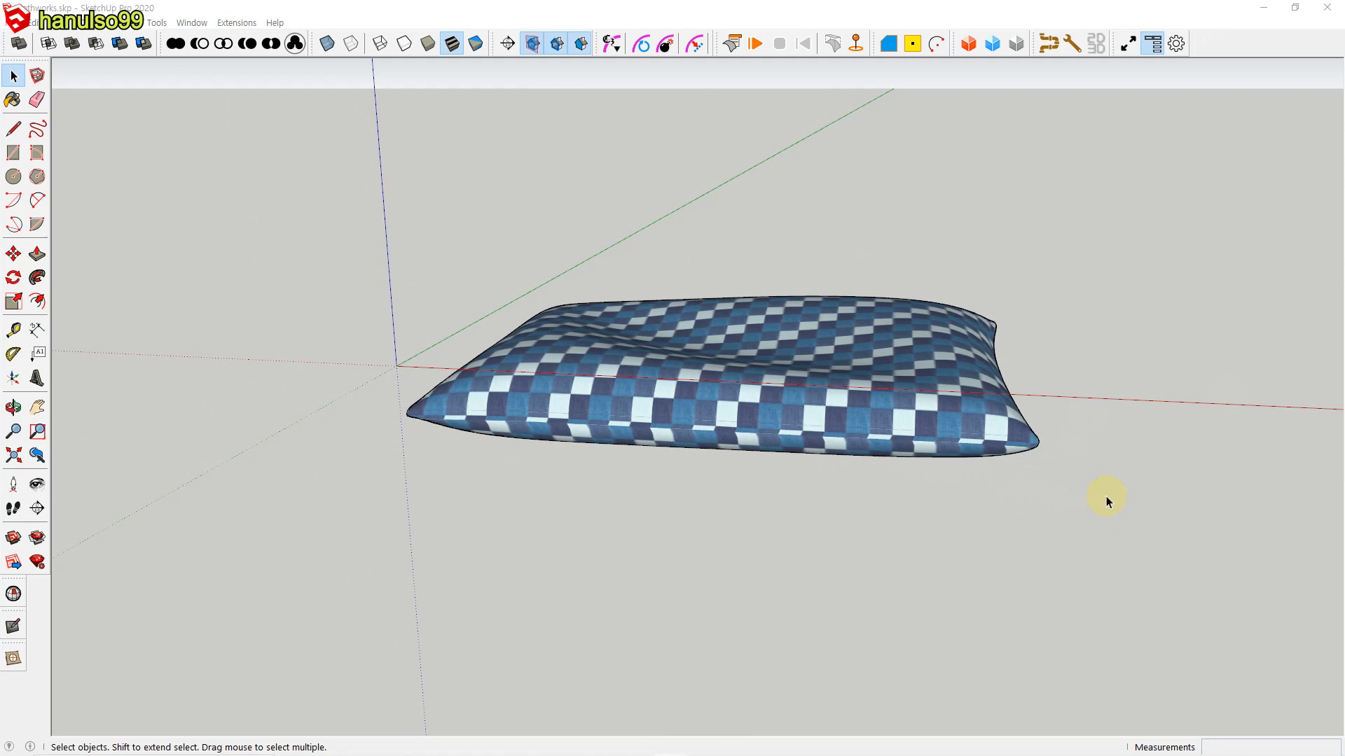
# Step: Show the Default Tray to check the scene's Components and Outliner contents, and close it again
pyautogui.click(1152, 44)
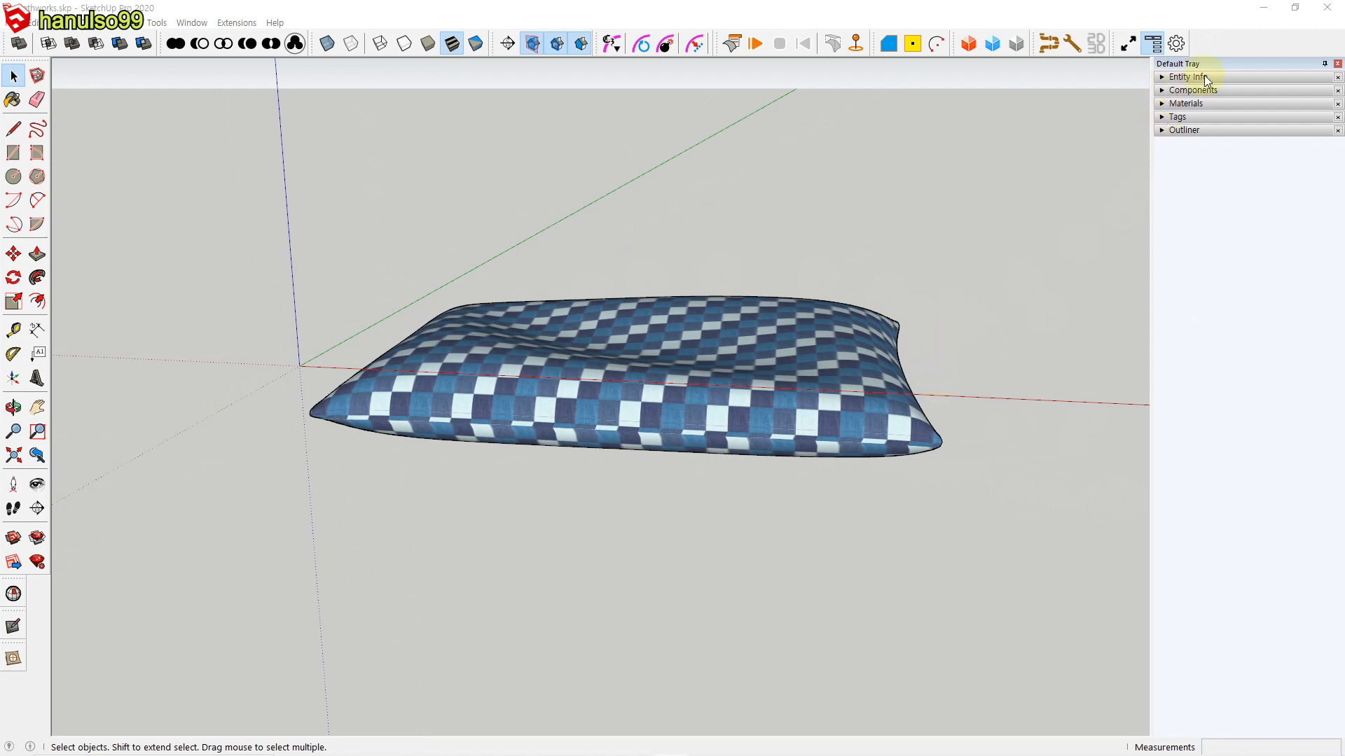
pyautogui.click(1165, 91)
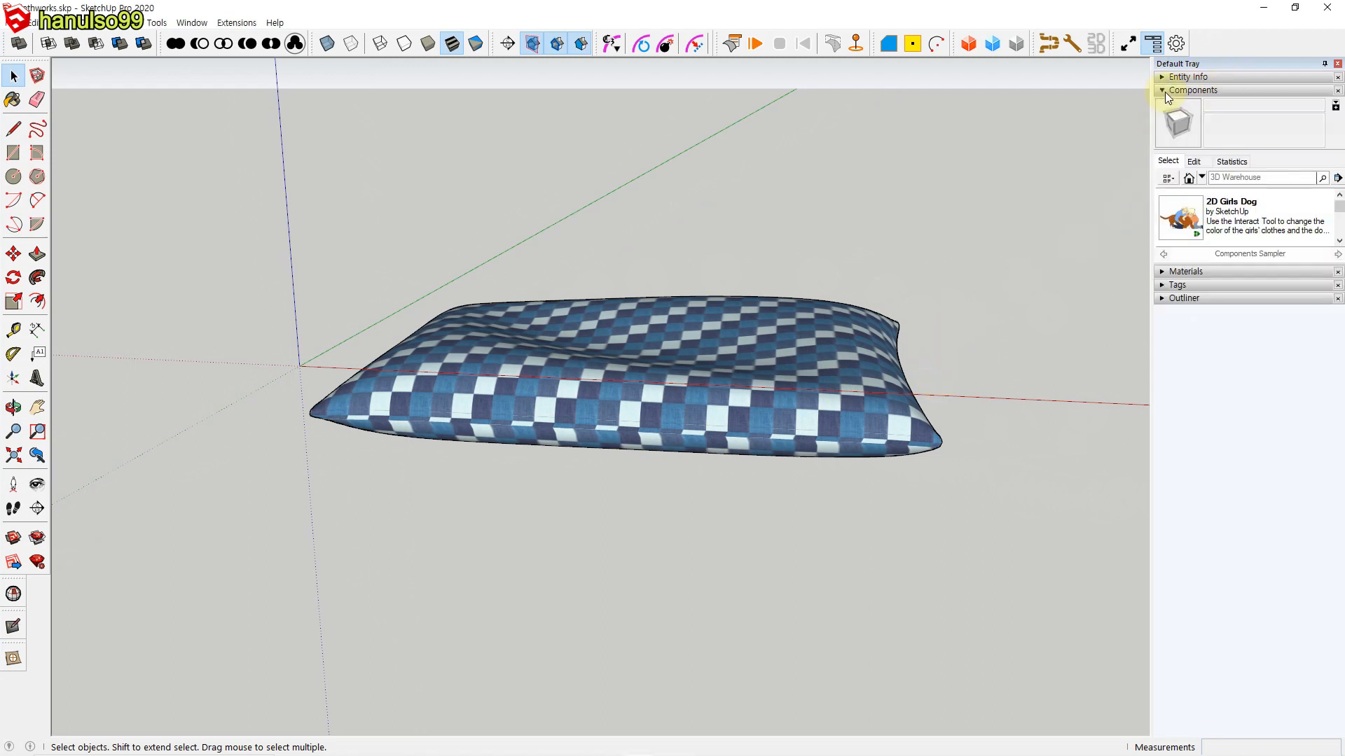
pyautogui.click(1161, 298)
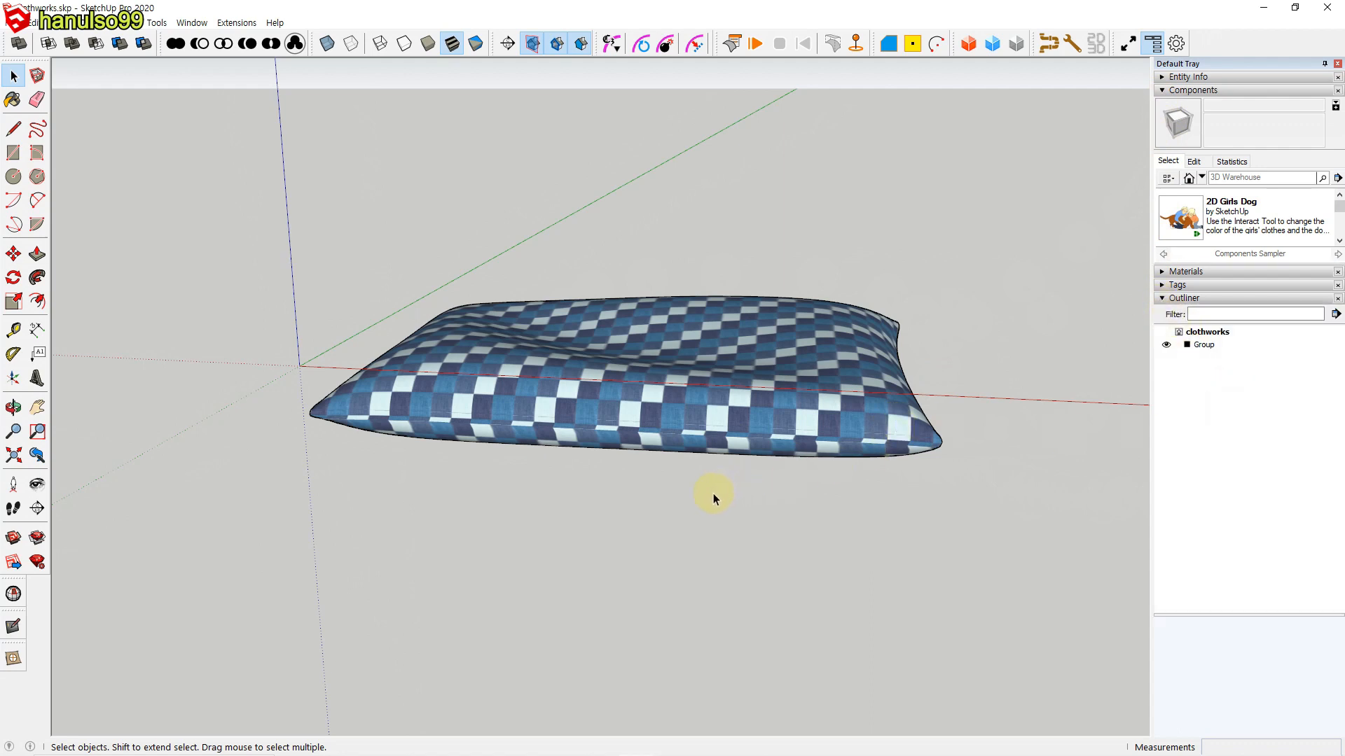
pyautogui.click(1164, 300)
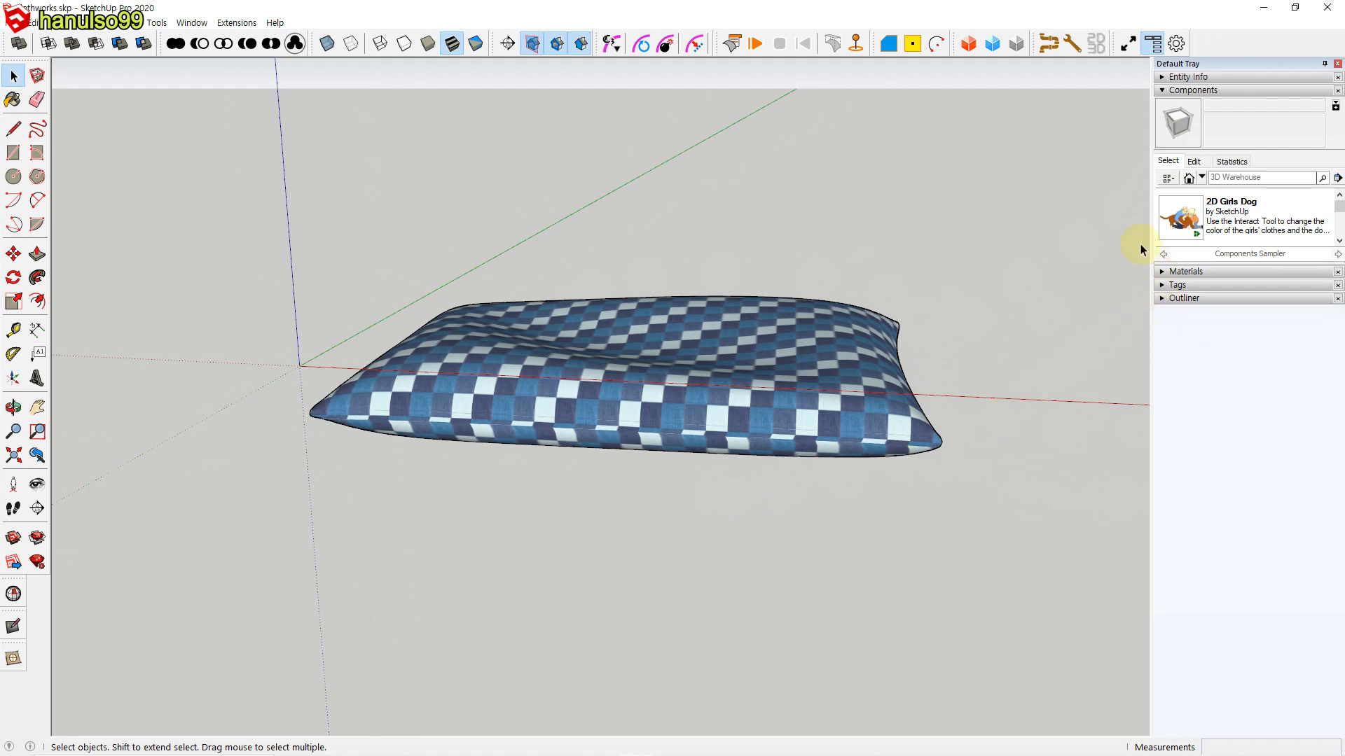
pyautogui.click(1162, 91)
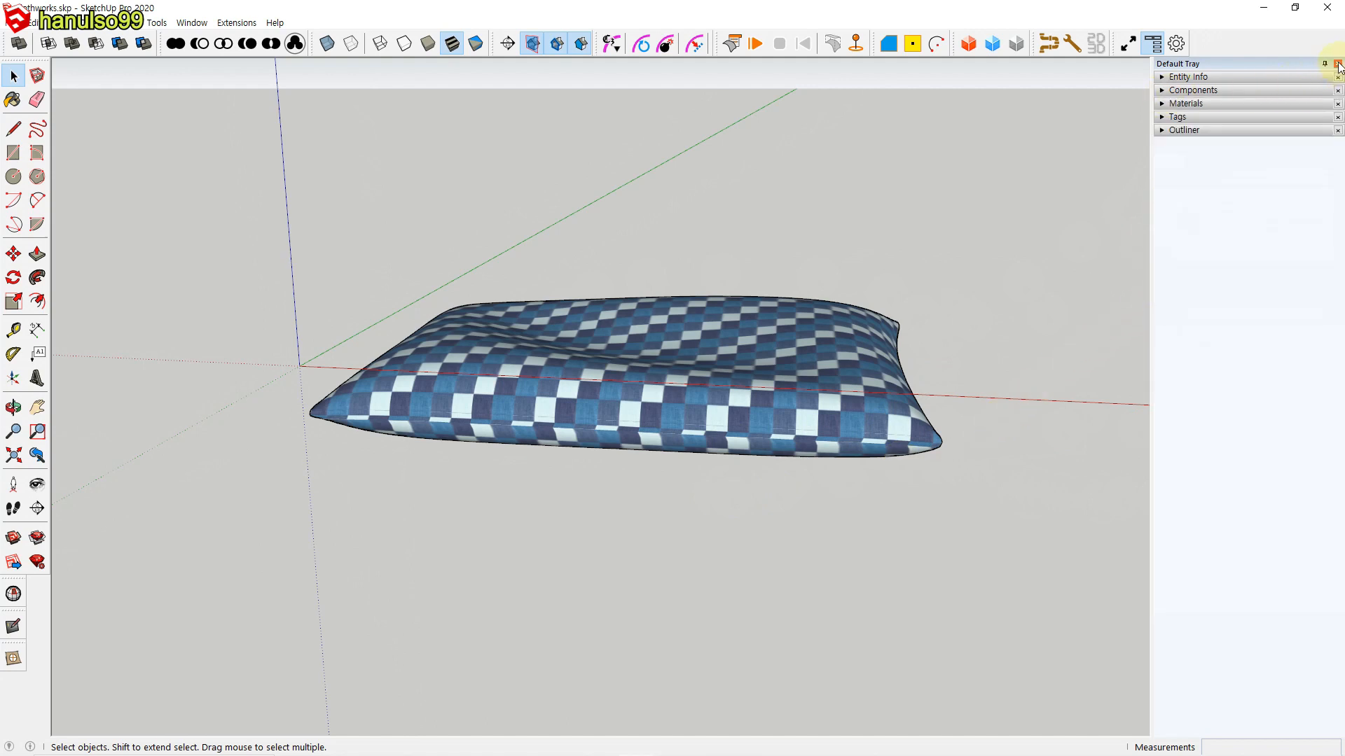
pyautogui.click(1338, 63)
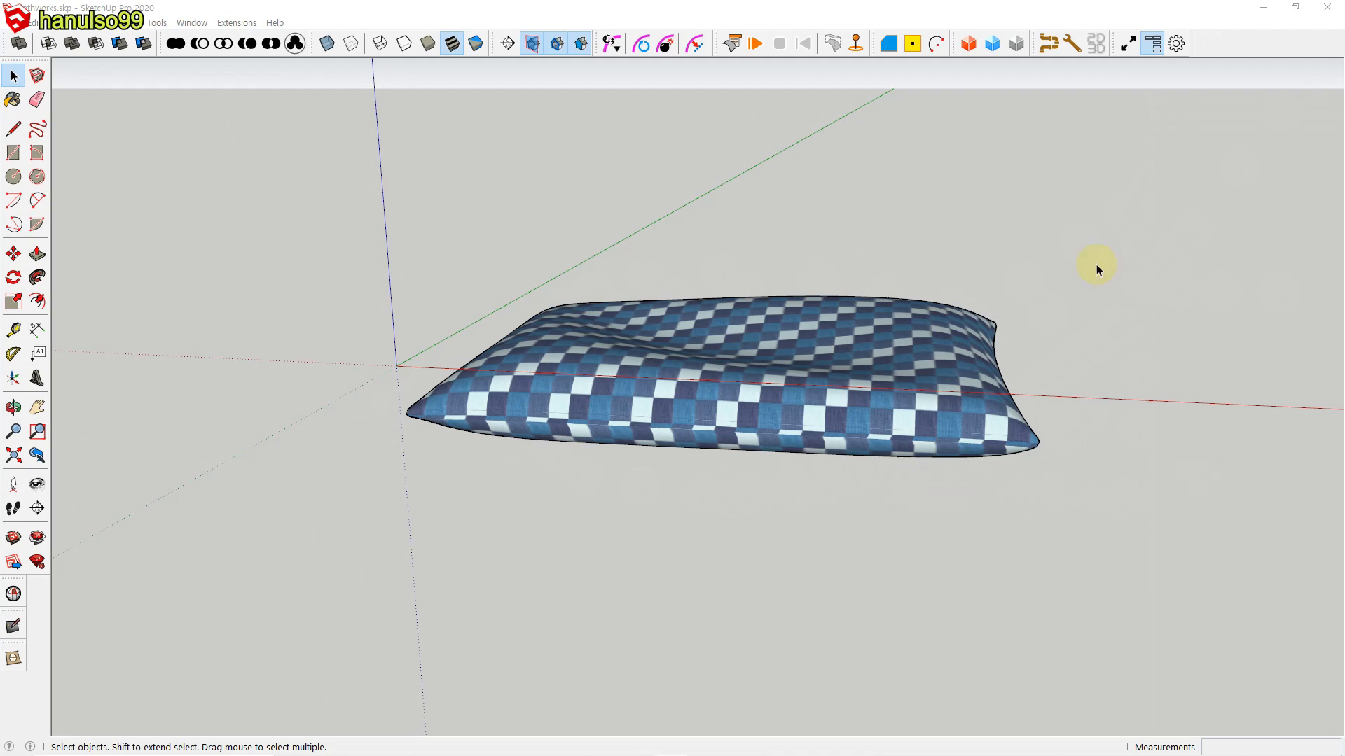
# Step: Select the checkered cushion, show the ClothWorks UI and review the simulation Timestep options, leaving the cushion deselected
pyautogui.click(724, 424)
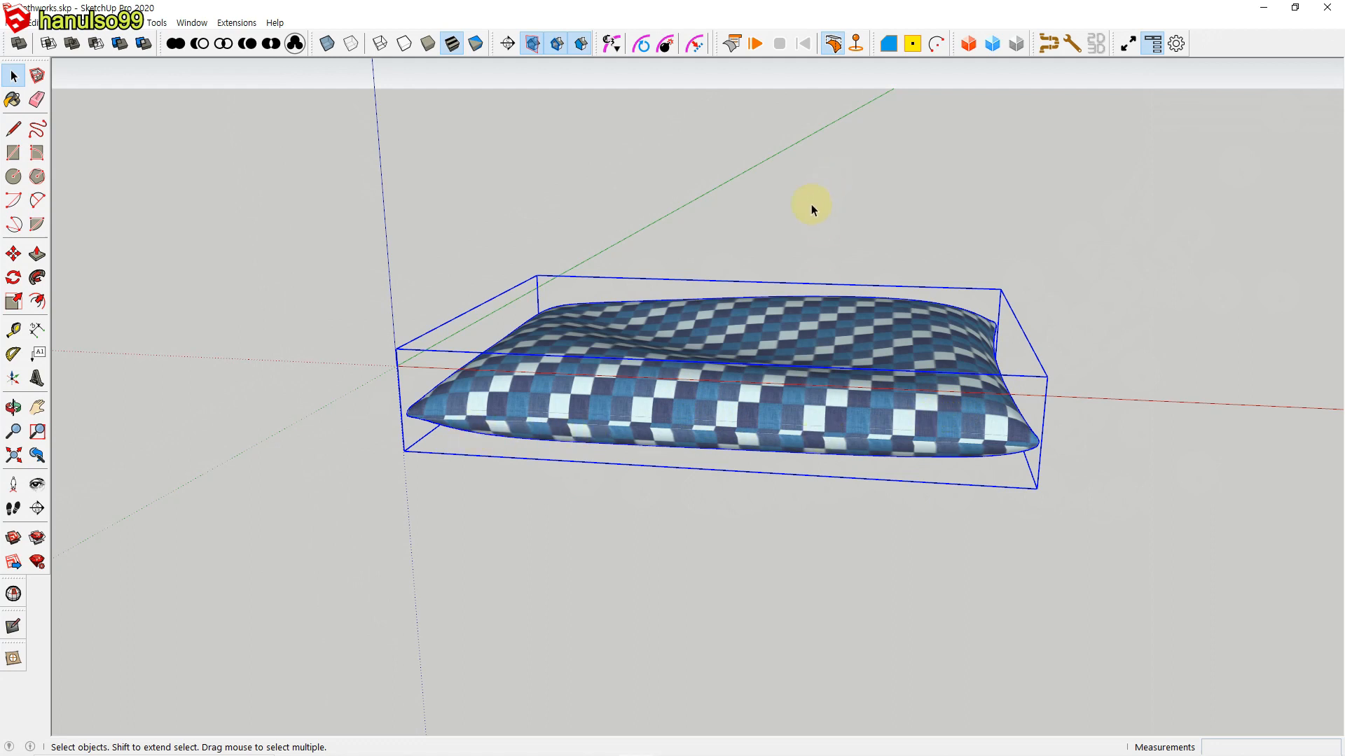
pyautogui.click(732, 43)
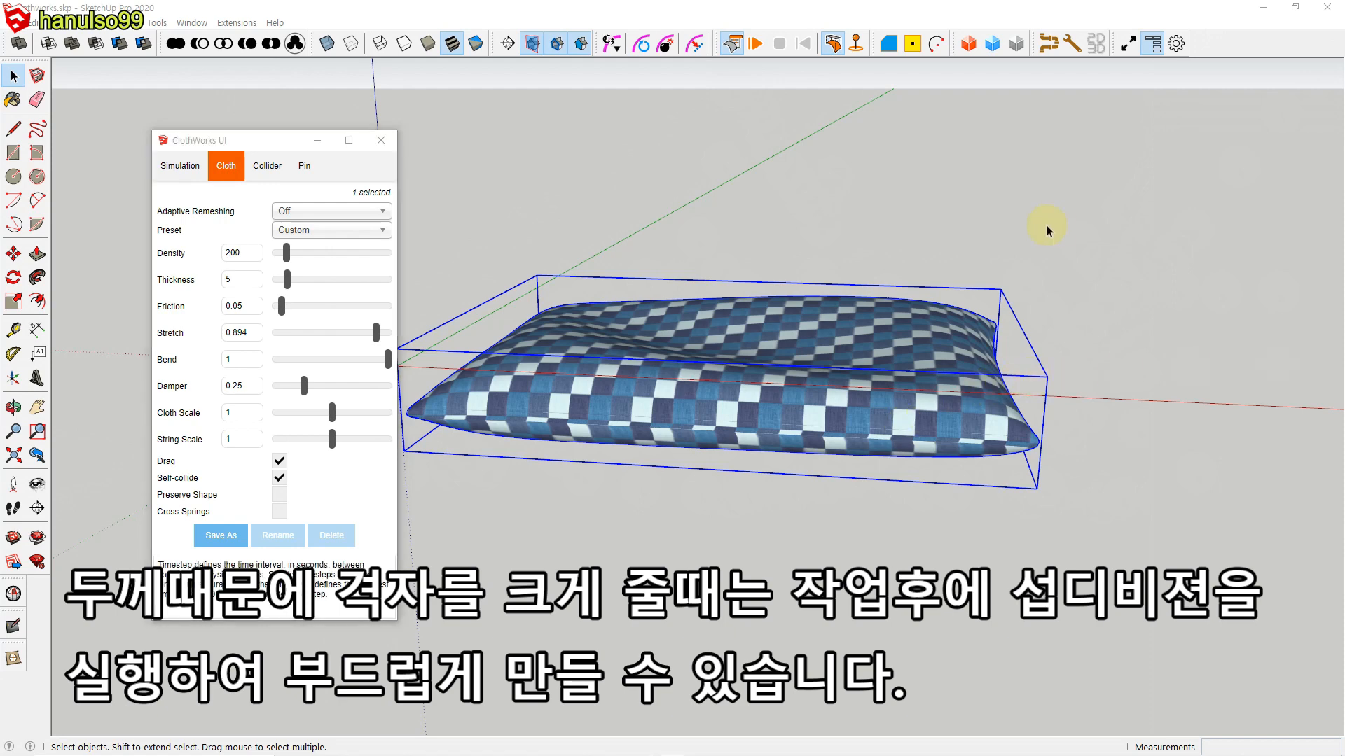
pyautogui.click(192, 172)
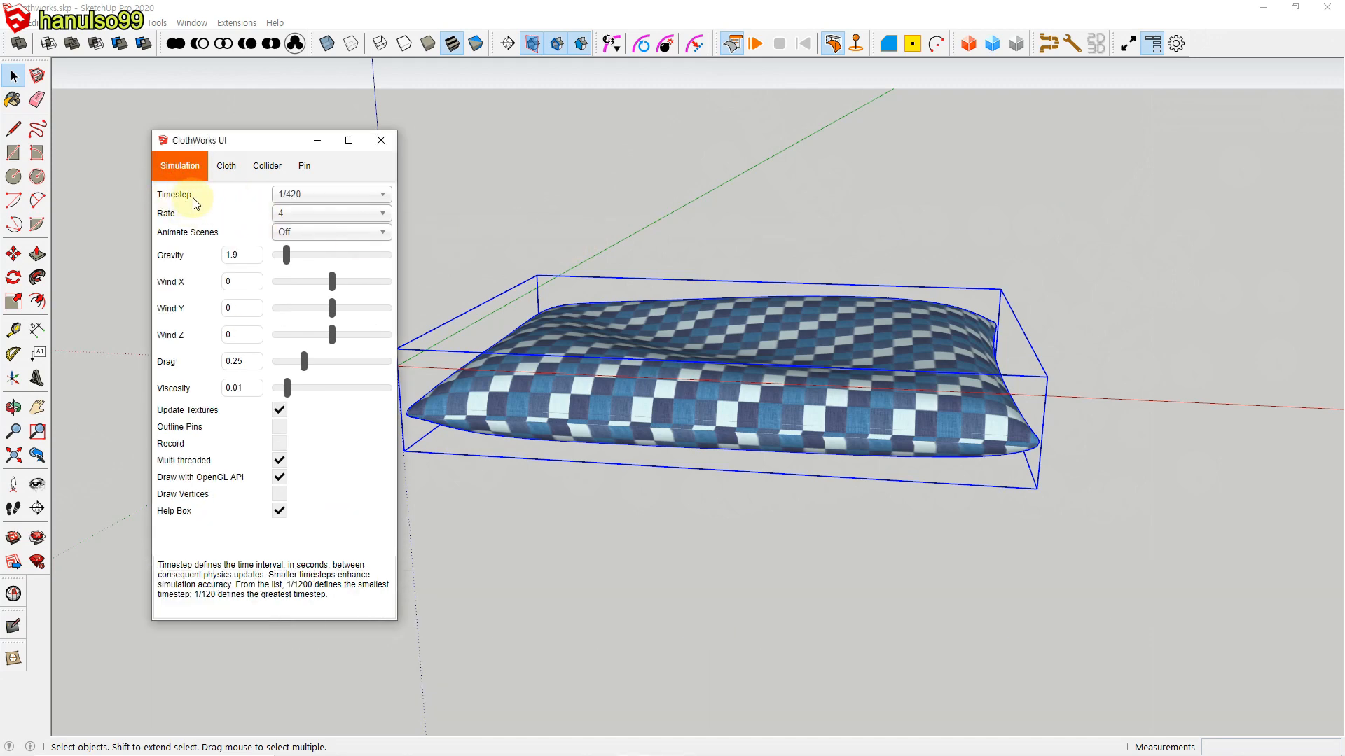
pyautogui.click(350, 203)
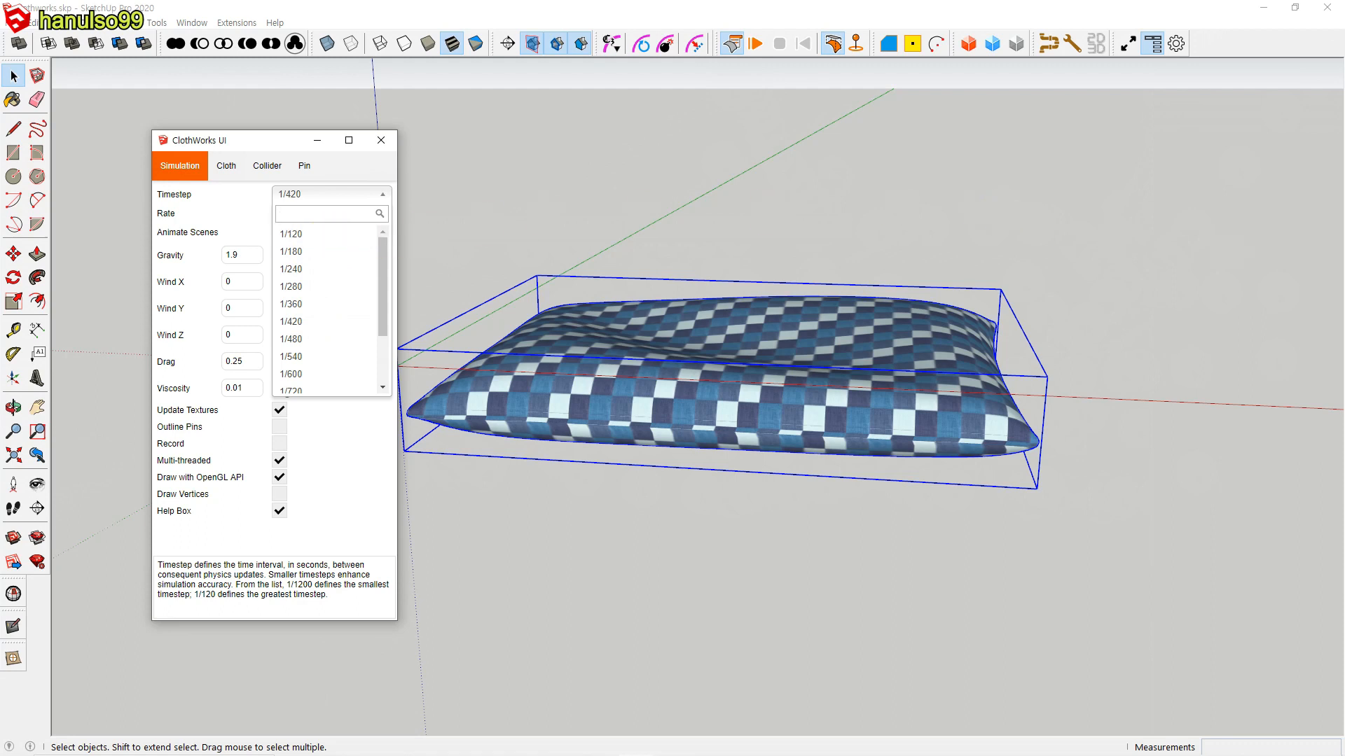
pyautogui.click(1040, 239)
pyautogui.click(1039, 233)
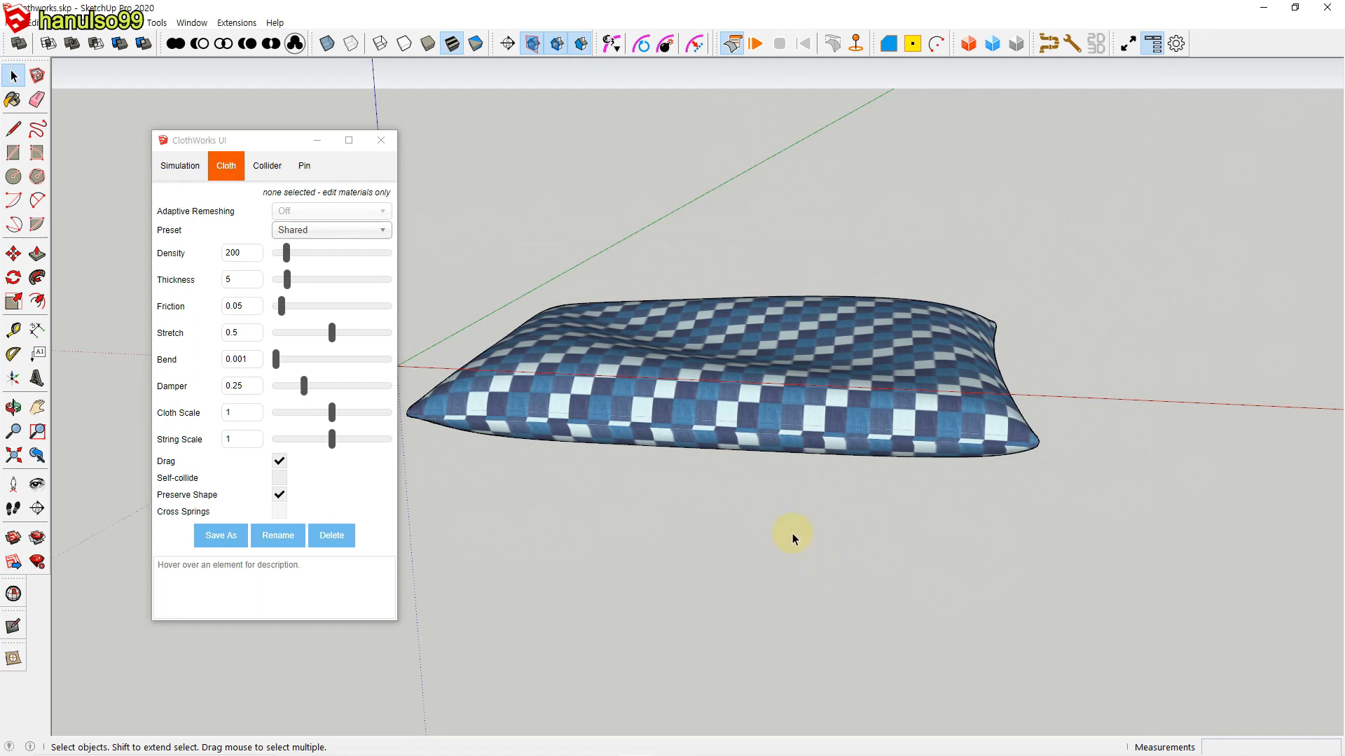
# Step: Reselect the checkered cushion and review its ClothWorks cloth, collider and simulation settings before deselecting it
pyautogui.click(698, 422)
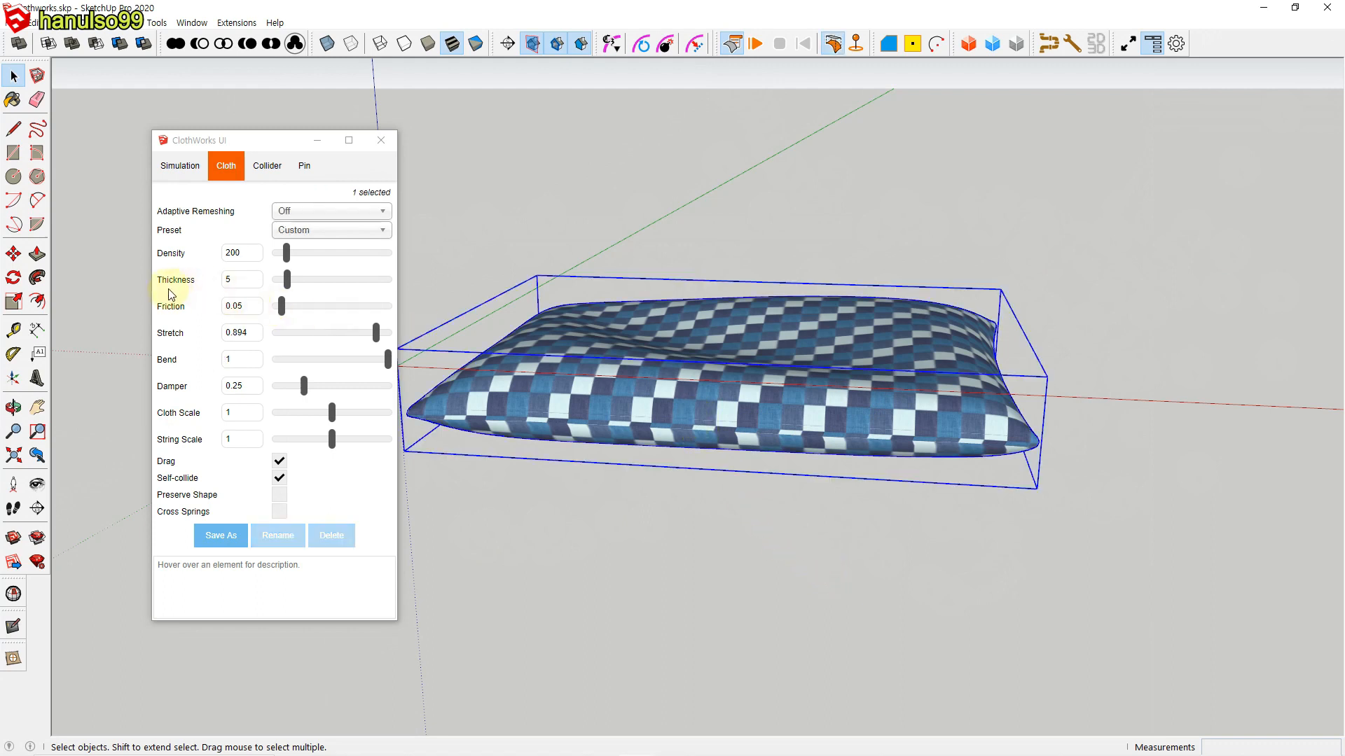
pyautogui.click(268, 168)
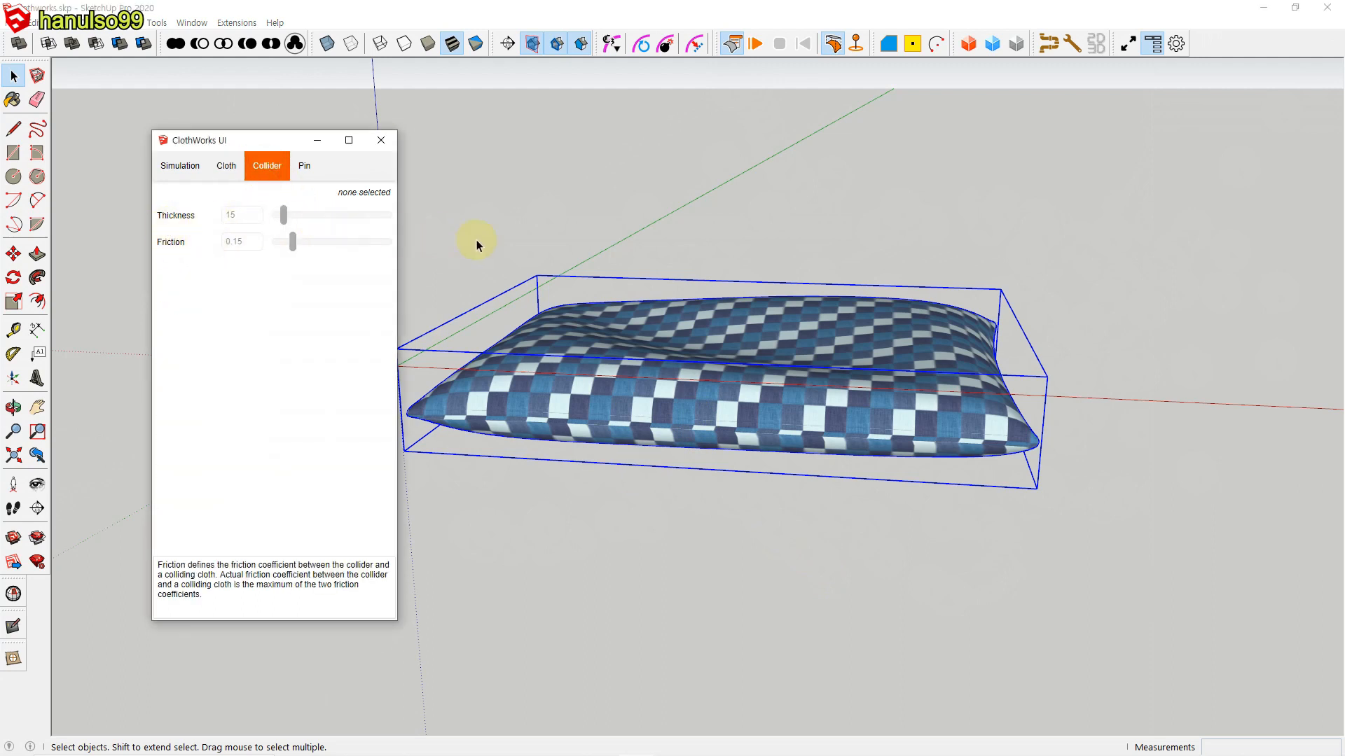
pyautogui.click(175, 168)
pyautogui.click(249, 257)
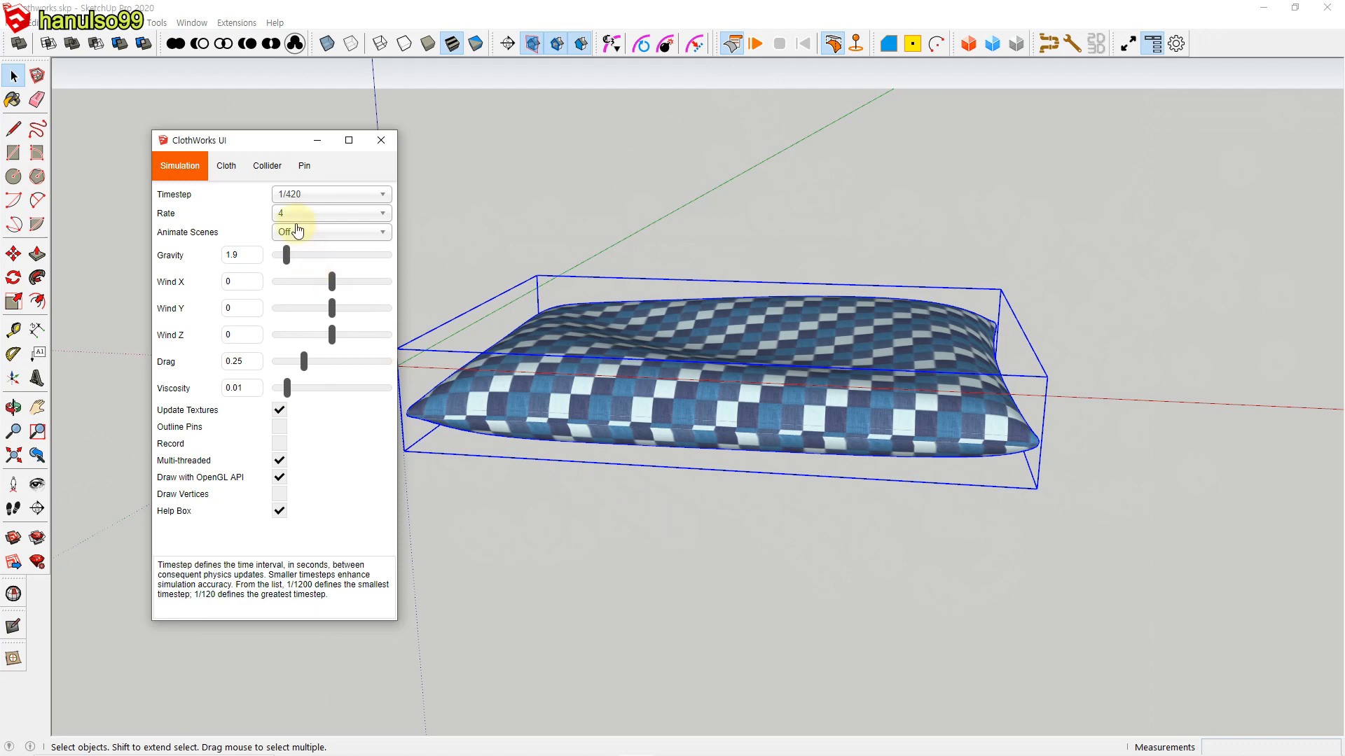
pyautogui.click(224, 167)
pyautogui.click(261, 168)
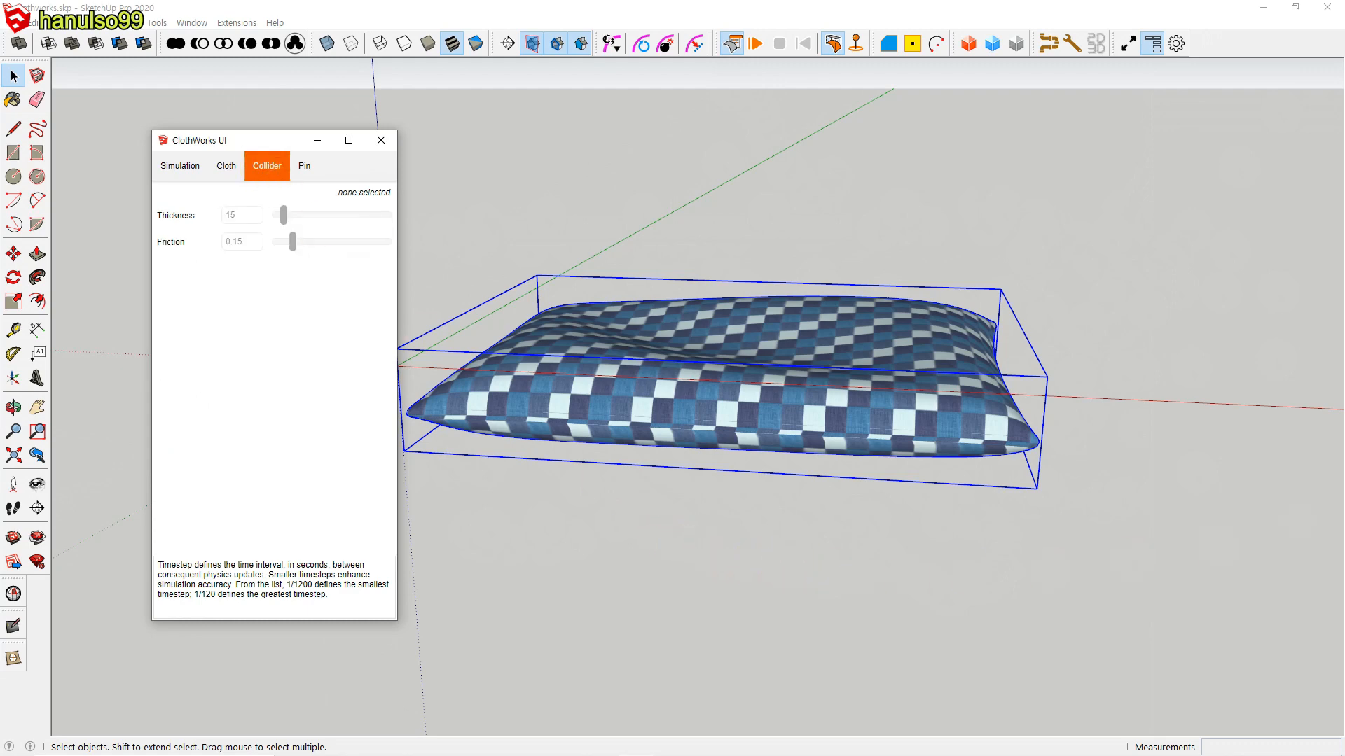
pyautogui.click(1095, 196)
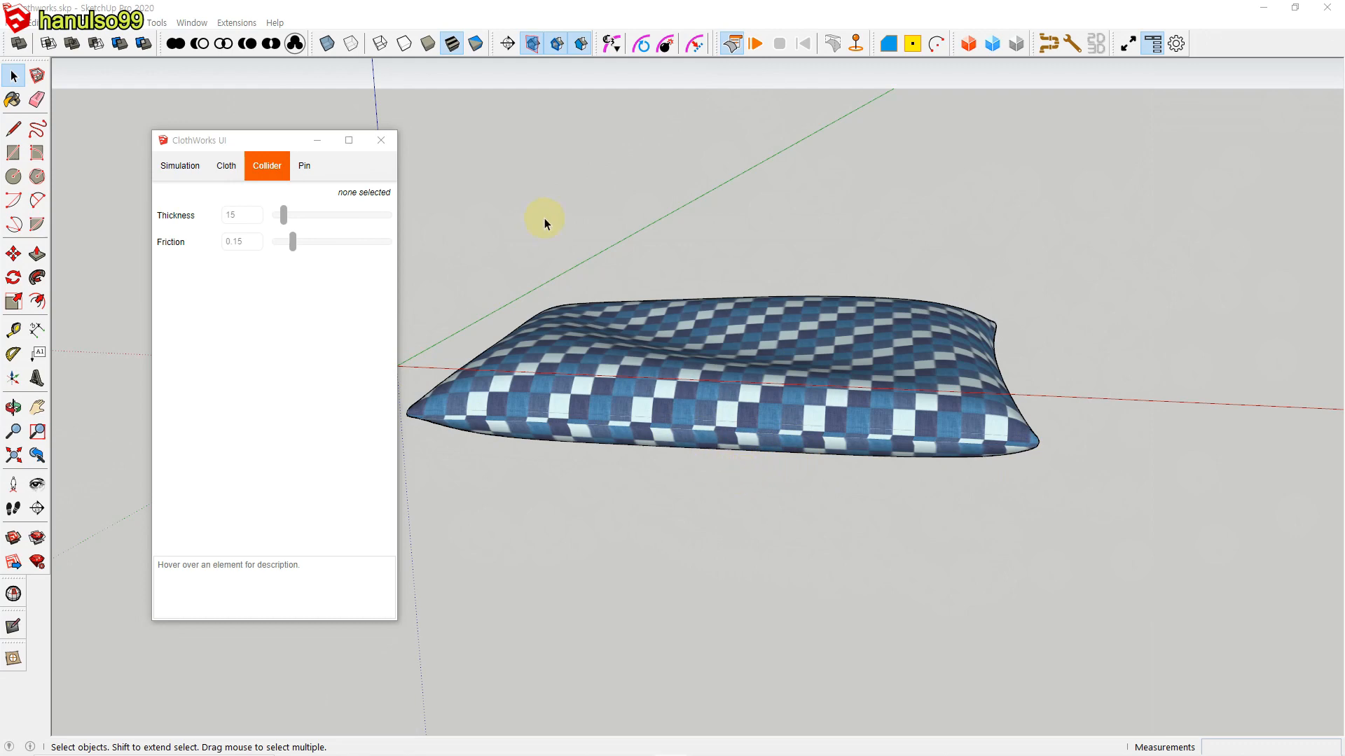
# Step: Review the available ClothWorks extension commands, including Clear Draped and Purge, without running any
pyautogui.click(238, 22)
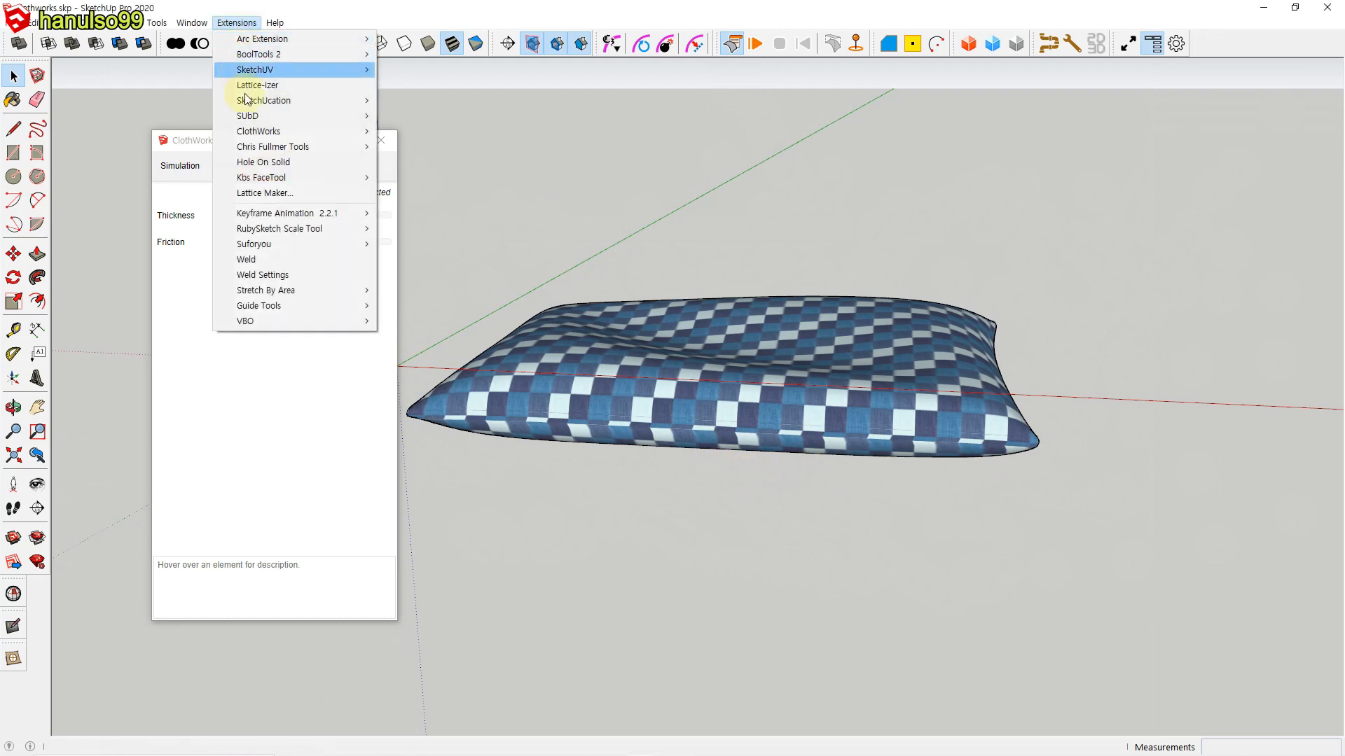
pyautogui.moveTo(264, 134)
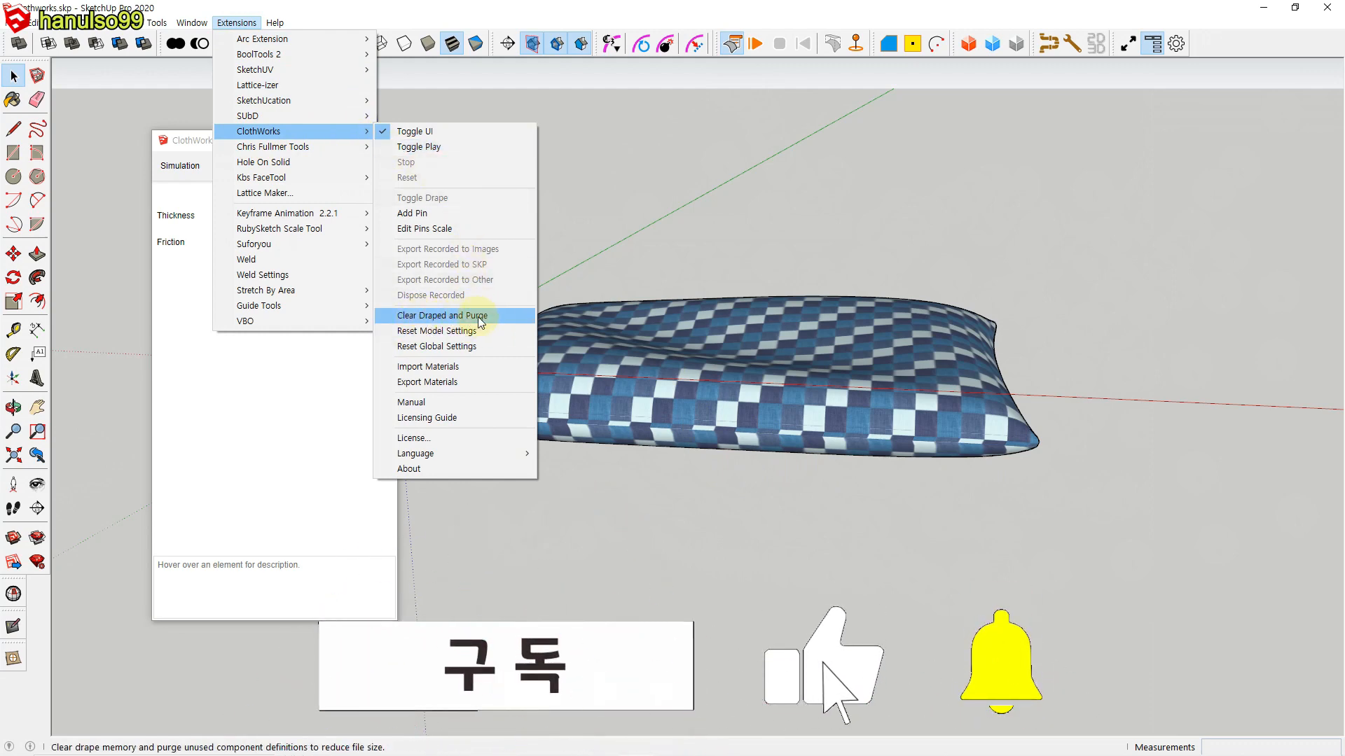
pyautogui.click(551, 254)
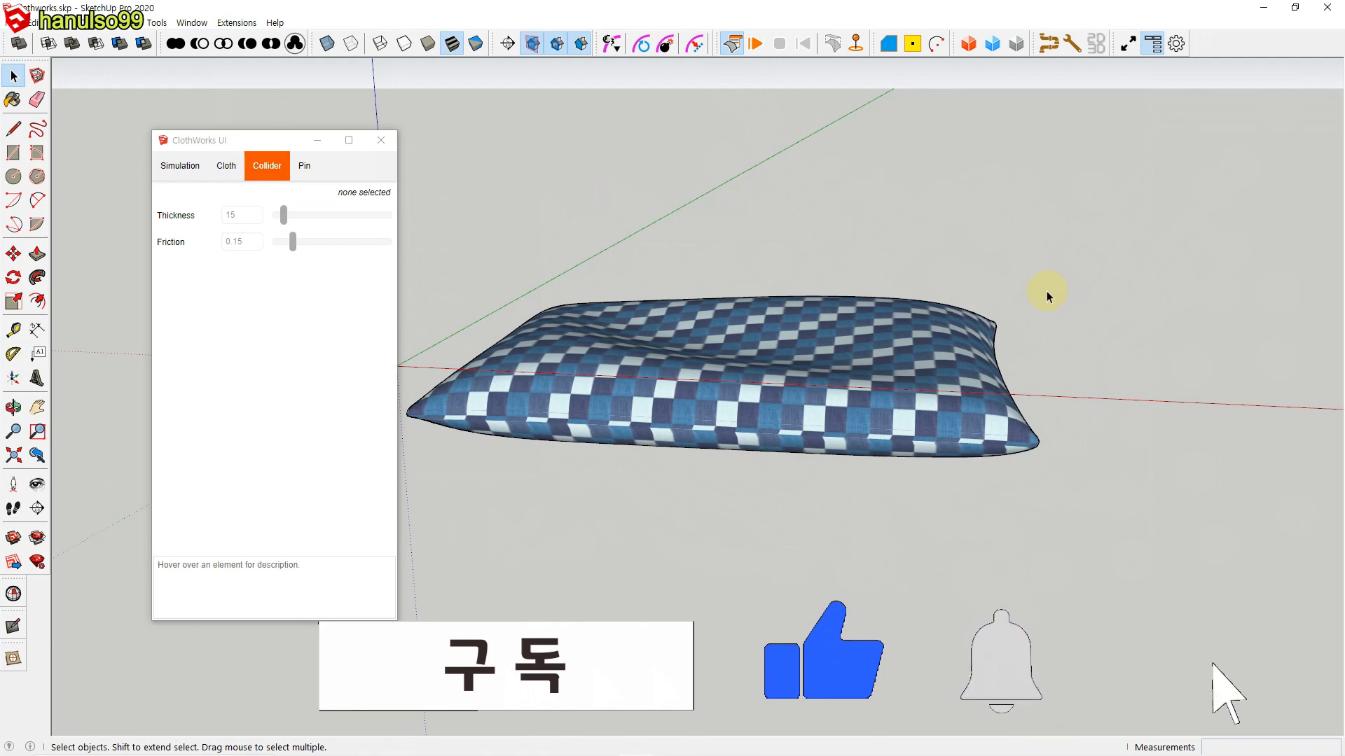